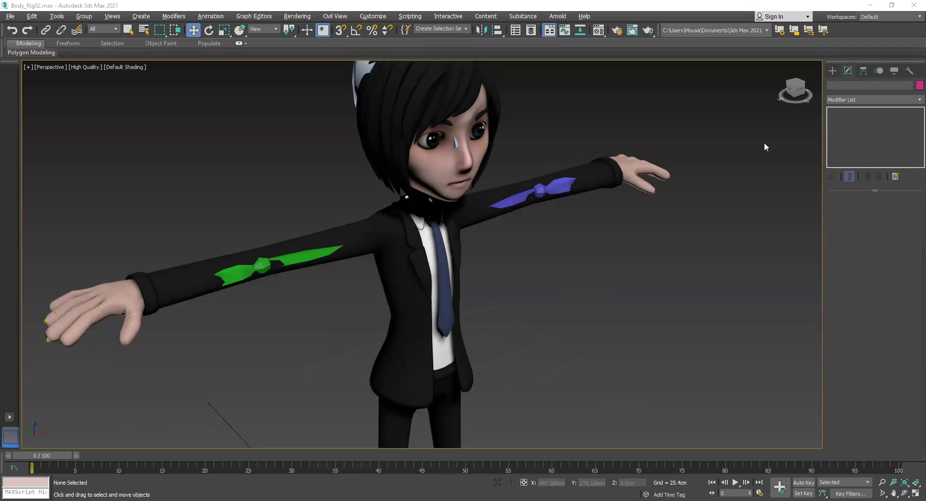
- Orbit around the character, then select the Body mesh and hide it to expose the skeleton
{"action": "left_click_drag", "start_coordinate": [794, 91], "coordinate": [763, 91]}
{"action": "middle_click_drag", "start_coordinate": [395, 167], "coordinate": [415, 207], "text": "alt"}
{"action": "left_click_drag", "start_coordinate": [672, 333], "coordinate": [628, 170]}
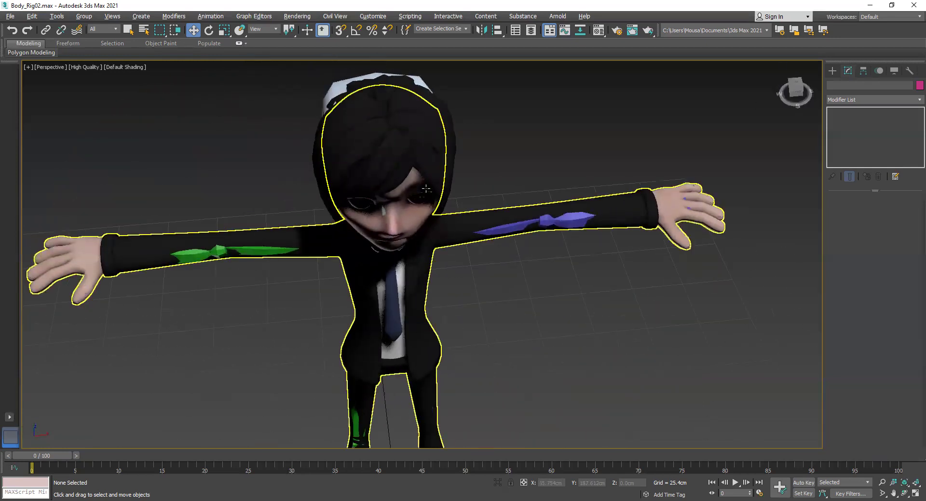
{"action": "left_click", "coordinate": [421, 190]}
{"action": "right_click", "coordinate": [418, 190]}
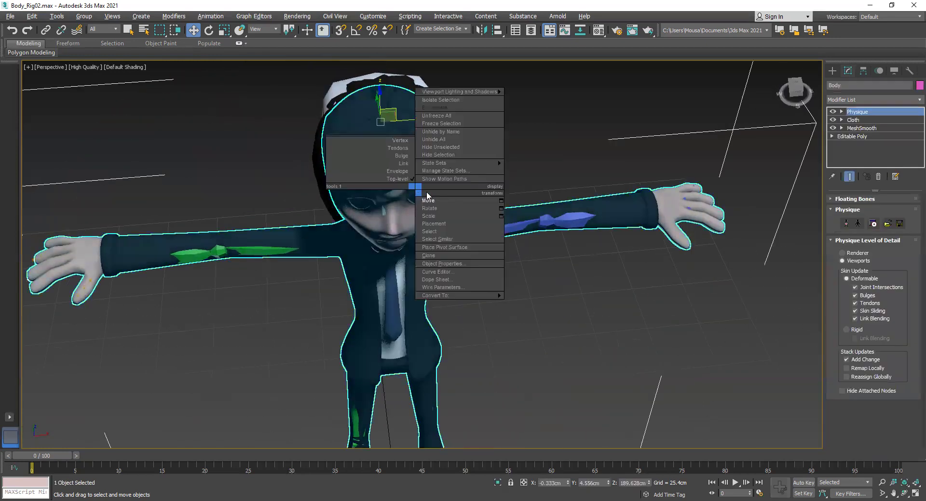
{"action": "left_click", "coordinate": [456, 155]}
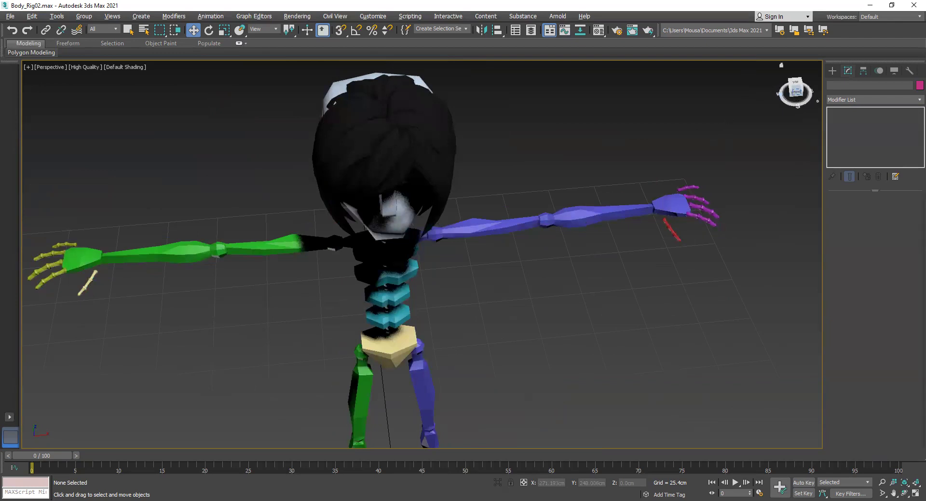
- Inspect the skeleton from the front, then unhide everything so the Body reappears
{"action": "left_click", "coordinate": [795, 94]}
{"action": "middle_click_drag", "start_coordinate": [500, 308], "coordinate": [529, 300]}
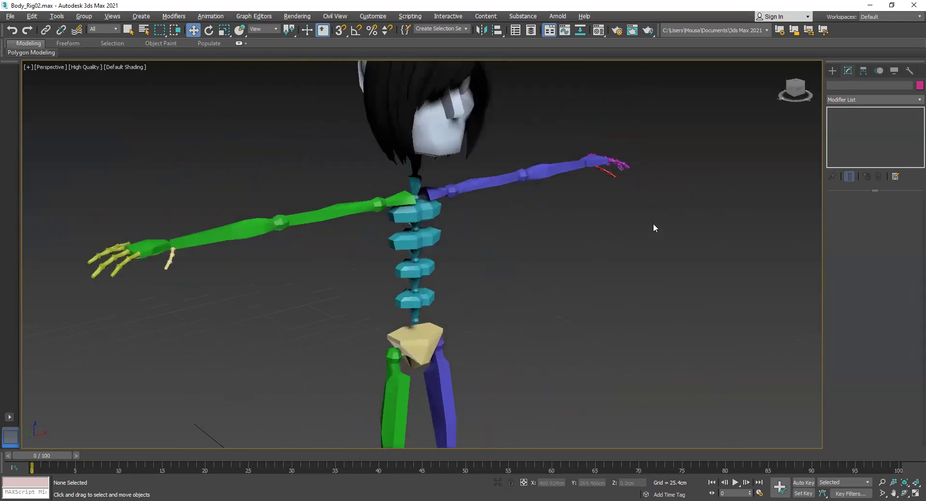
{"action": "left_click_drag", "start_coordinate": [795, 95], "coordinate": [767, 117]}
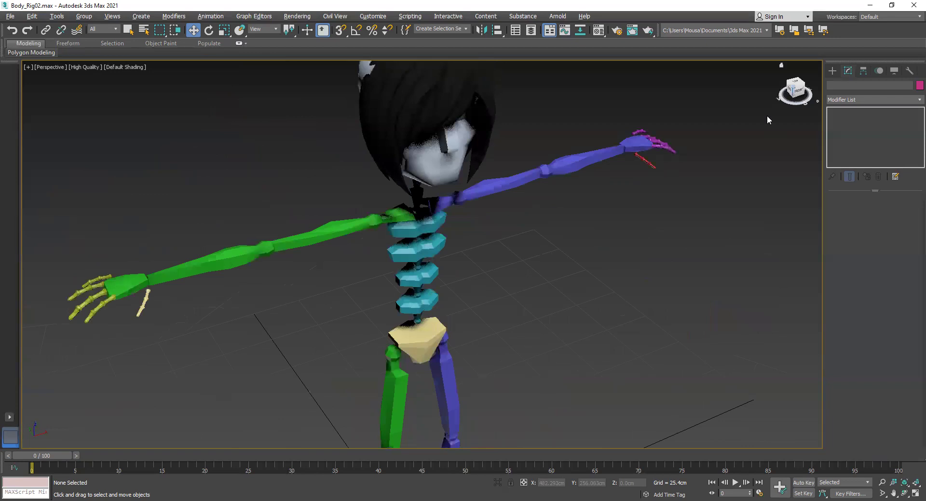
{"action": "right_click", "coordinate": [551, 227]}
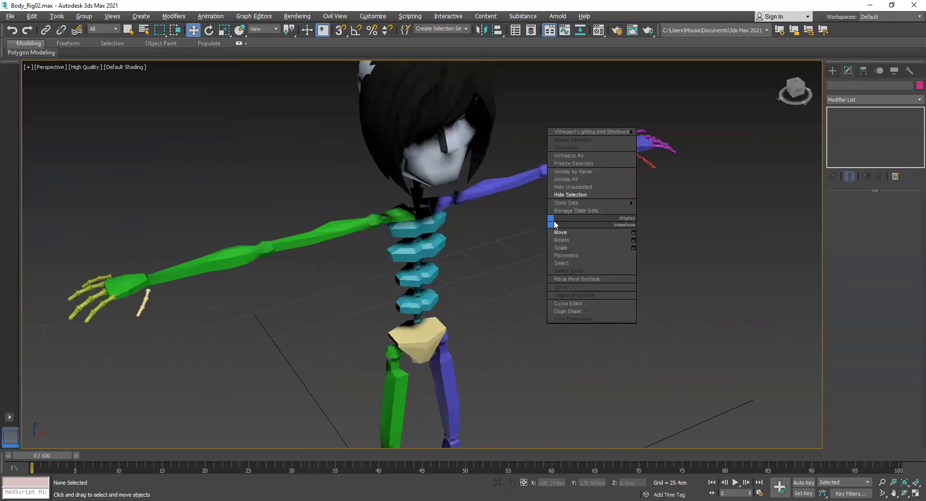
{"action": "left_click", "coordinate": [577, 181]}
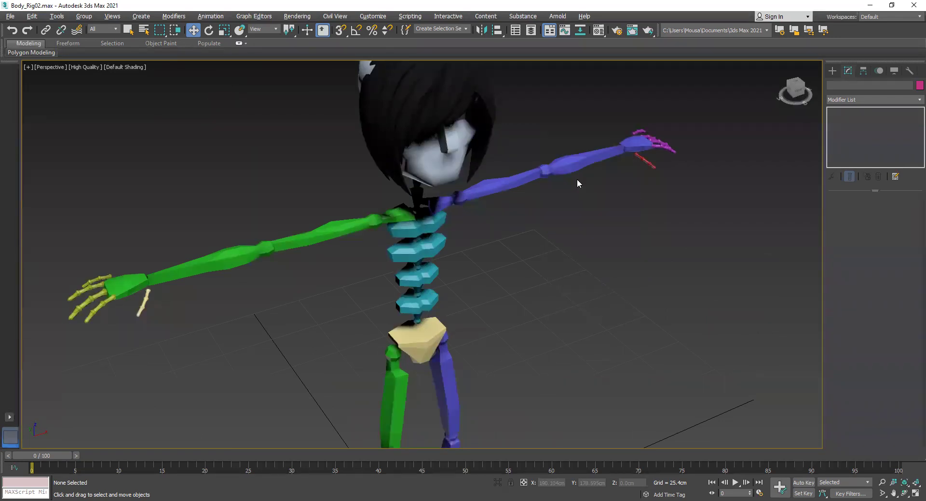
- Frame the face, select the Body and expand its empty Physique Floating Bones list
{"action": "scroll", "coordinate": [548, 239], "scroll_direction": "up", "scroll_amount": 3}
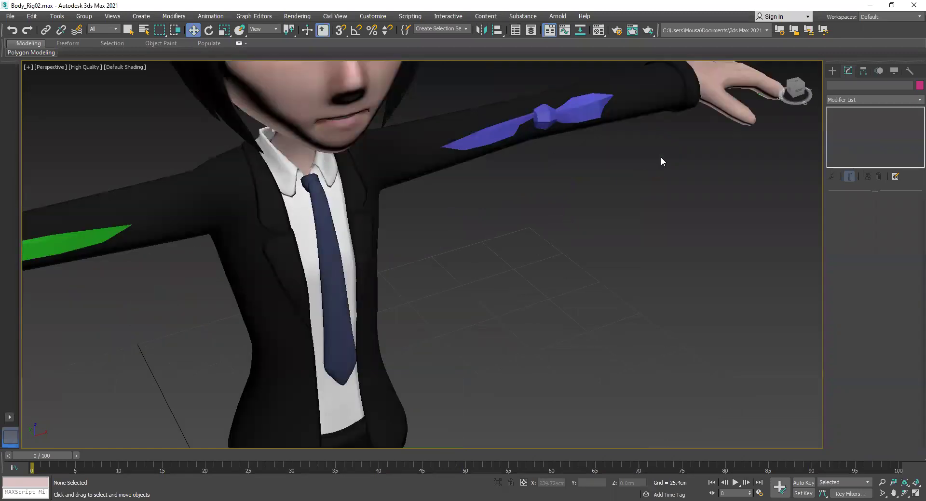
{"action": "left_click_drag", "start_coordinate": [798, 92], "coordinate": [796, 84]}
{"action": "middle_click_drag", "start_coordinate": [452, 139], "coordinate": [472, 198]}
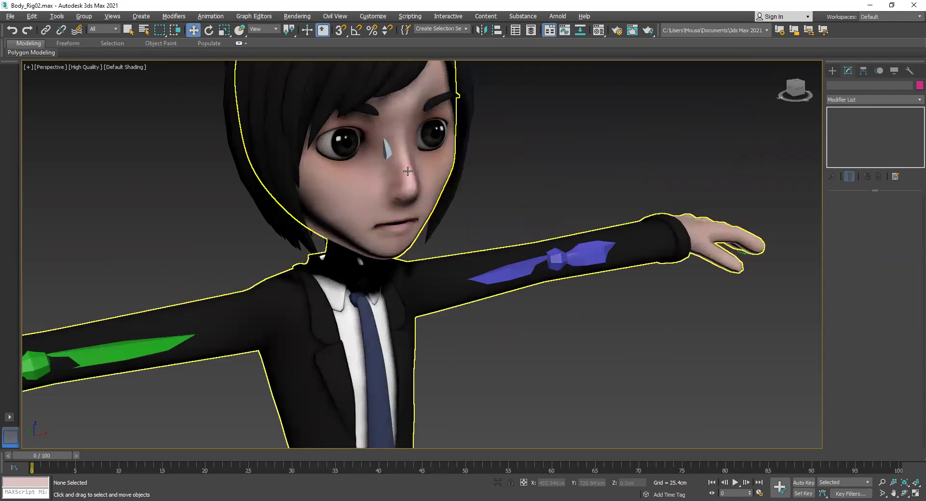
{"action": "scroll", "coordinate": [406, 175], "scroll_direction": "up", "scroll_amount": 2}
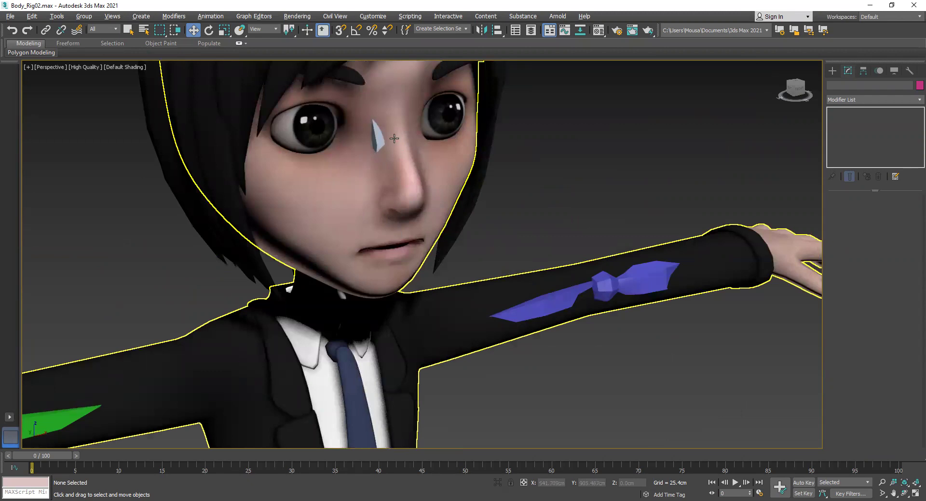
{"action": "left_click", "coordinate": [459, 189]}
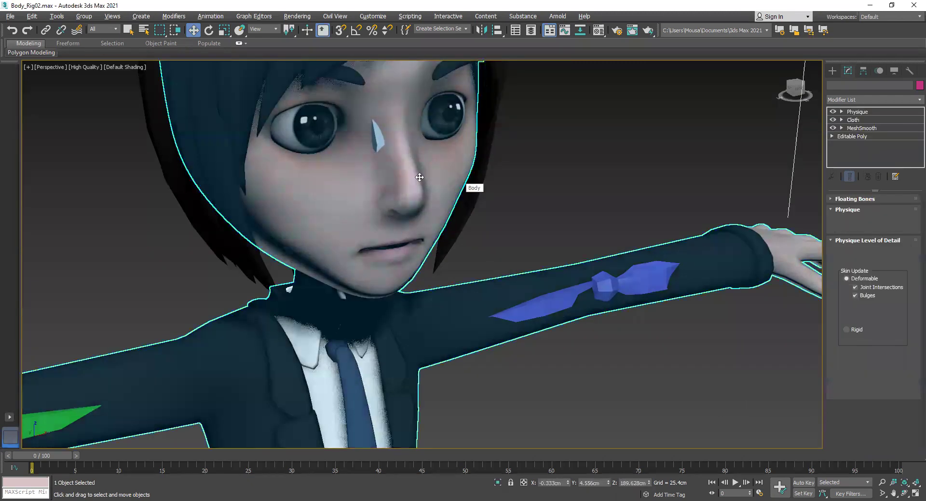
{"action": "left_click_drag", "start_coordinate": [792, 95], "coordinate": [769, 94]}
{"action": "middle_click_drag", "start_coordinate": [422, 254], "coordinate": [396, 254], "text": "alt"}
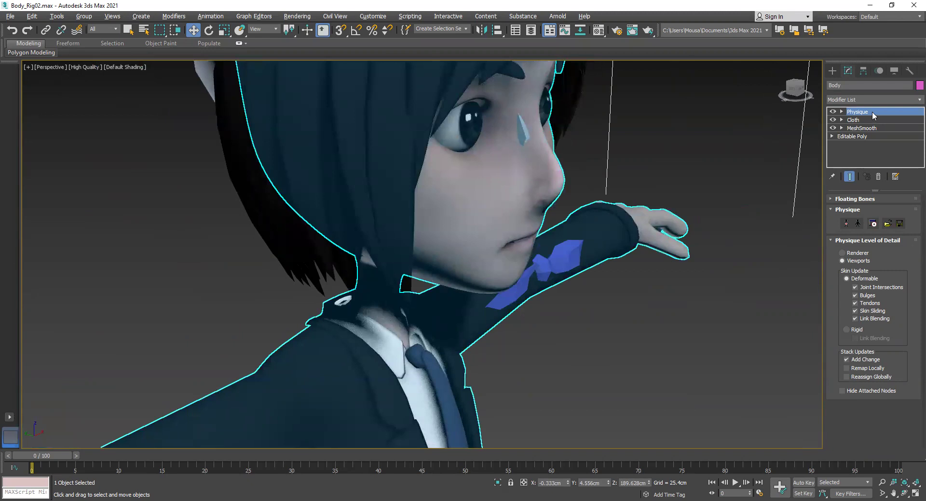
{"action": "left_click", "coordinate": [832, 198]}
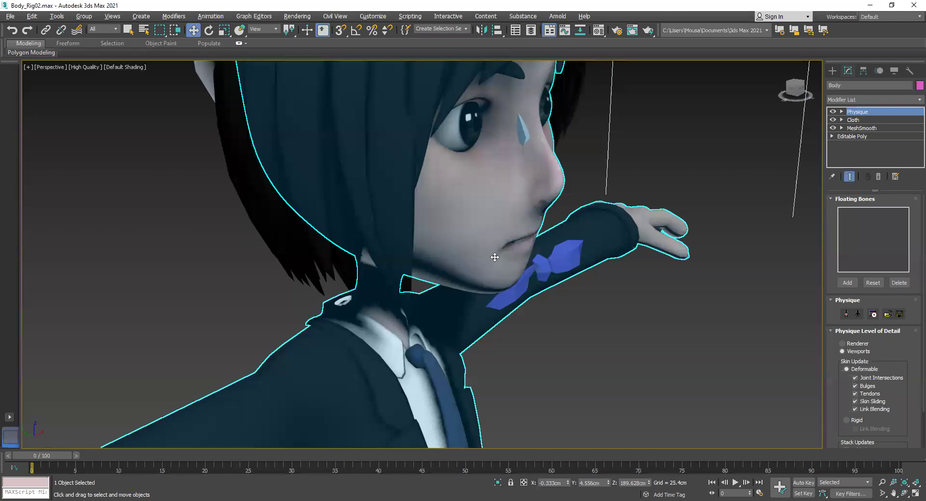
{"action": "key", "text": "alt+w"}
- Activate the Left viewport, maximize it with Alt+W and clear the Body selection
{"action": "left_click", "coordinate": [591, 166]}
{"action": "right_click", "coordinate": [356, 313]}
{"action": "key", "text": "alt+w"}
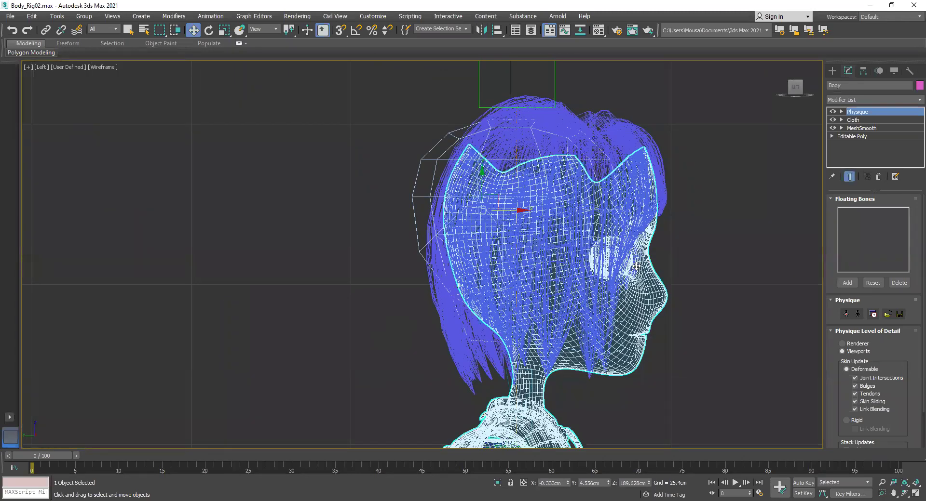
{"action": "scroll", "coordinate": [692, 311], "scroll_direction": "up", "scroll_amount": 5}
{"action": "scroll", "coordinate": [692, 311], "scroll_direction": "down", "scroll_amount": 4}
{"action": "left_click", "coordinate": [632, 271]}
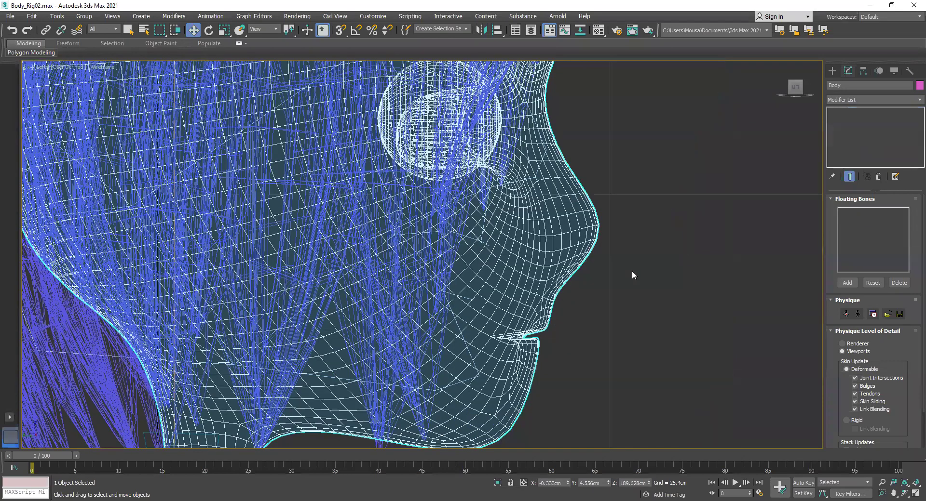
- Zoom and pan the Left view onto the nose profile and open the Create panel
{"action": "middle_click_drag", "start_coordinate": [623, 215], "coordinate": [651, 353]}
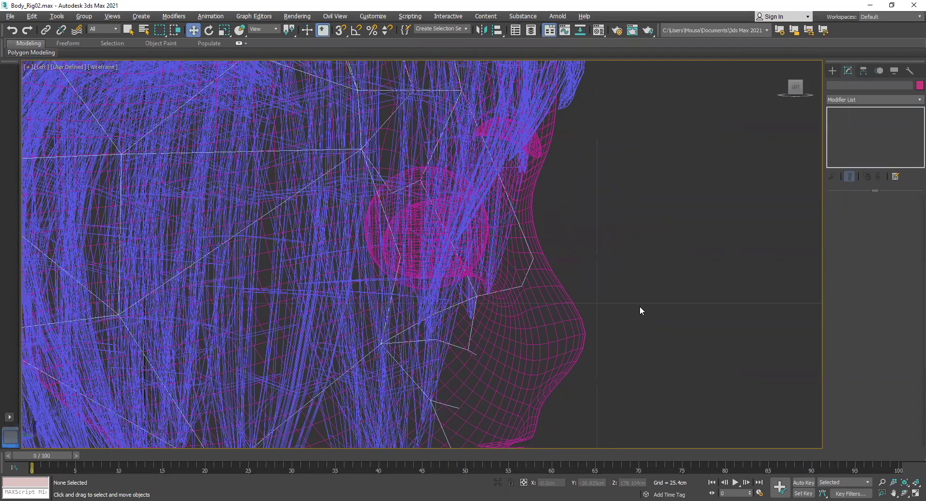
{"action": "scroll", "coordinate": [647, 306], "scroll_direction": "down", "scroll_amount": 3}
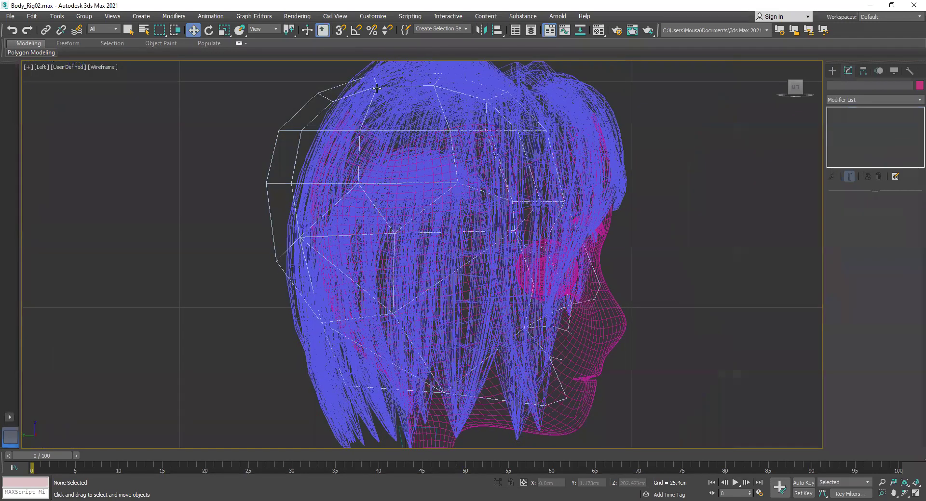
{"action": "middle_click_drag", "start_coordinate": [639, 316], "coordinate": [564, 211]}
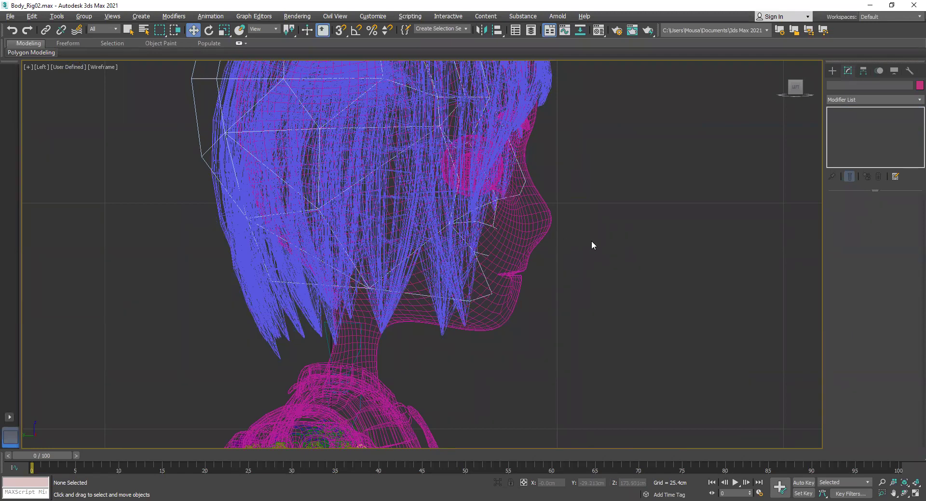
{"action": "scroll", "coordinate": [584, 241], "scroll_direction": "up", "scroll_amount": 2}
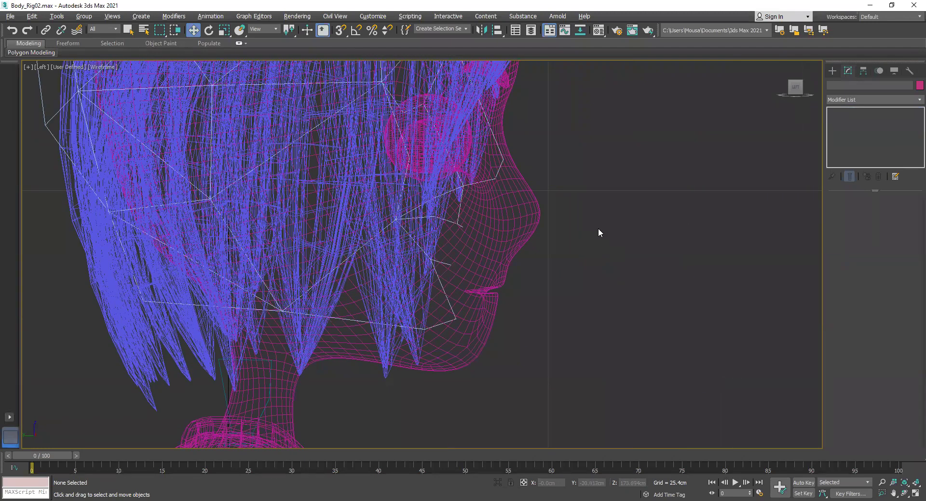
{"action": "scroll", "coordinate": [591, 212], "scroll_direction": "up", "scroll_amount": 2}
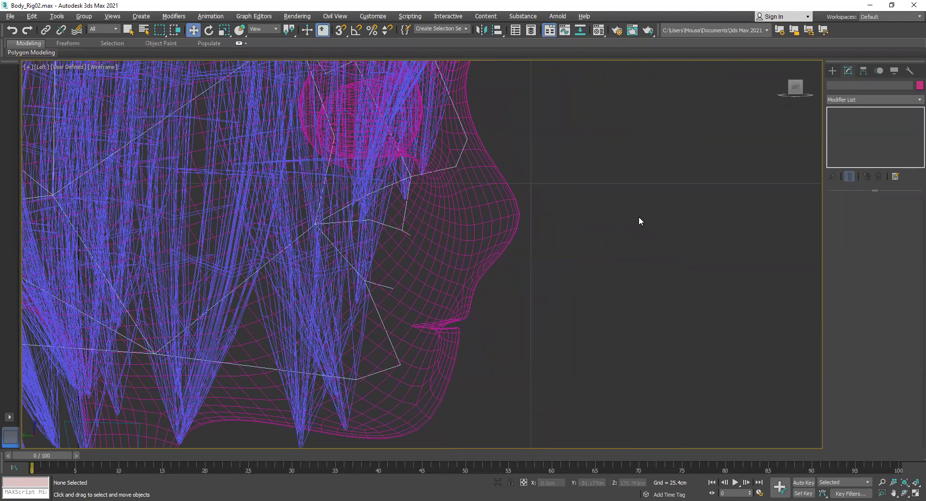
{"action": "left_click", "coordinate": [831, 70]}
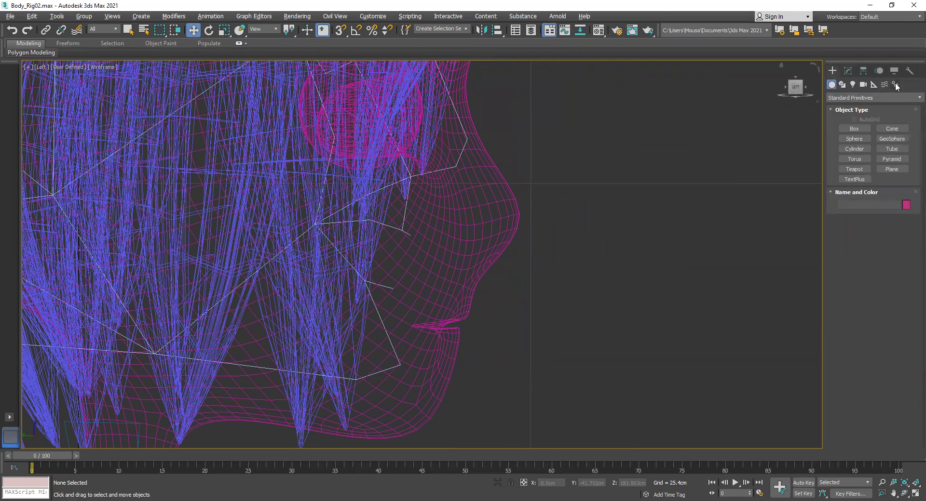
- Draw a new bone chain starting at the nose and projecting out from the face
{"action": "left_click", "coordinate": [895, 84]}
{"action": "left_click", "coordinate": [854, 129]}
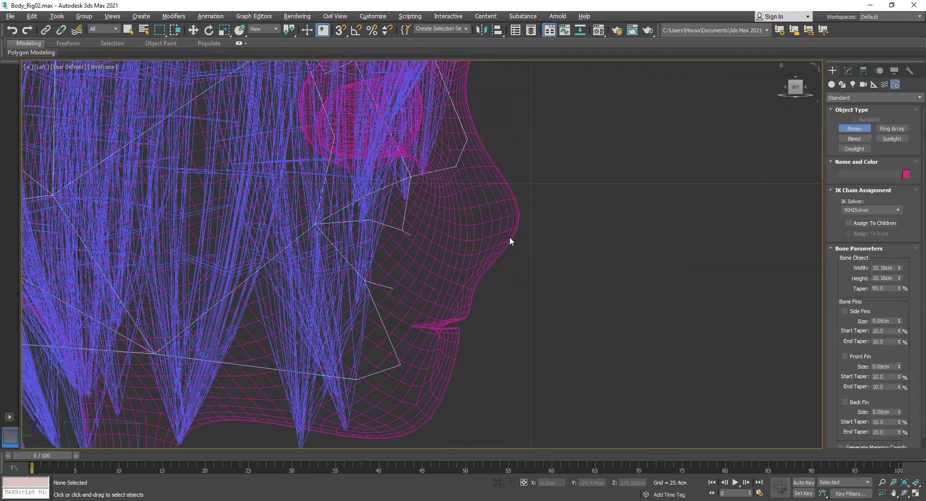
{"action": "left_click", "coordinate": [450, 167]}
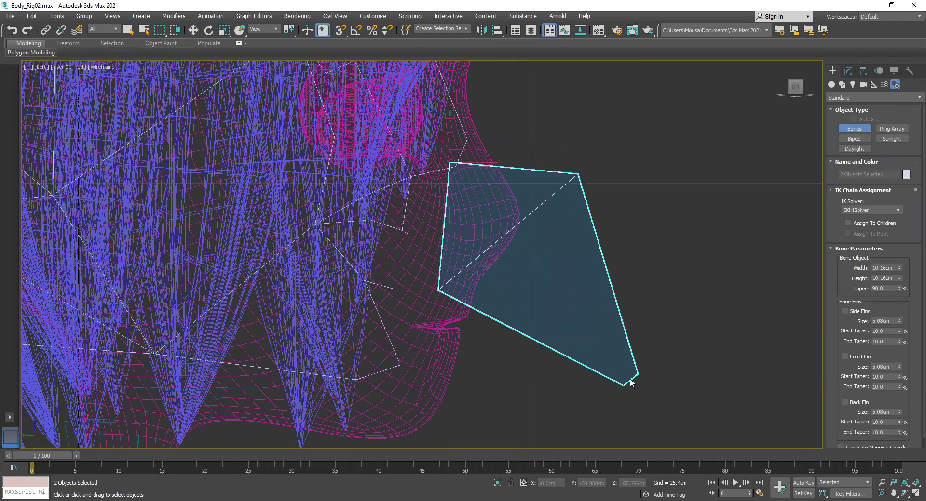
{"action": "left_click", "coordinate": [612, 372]}
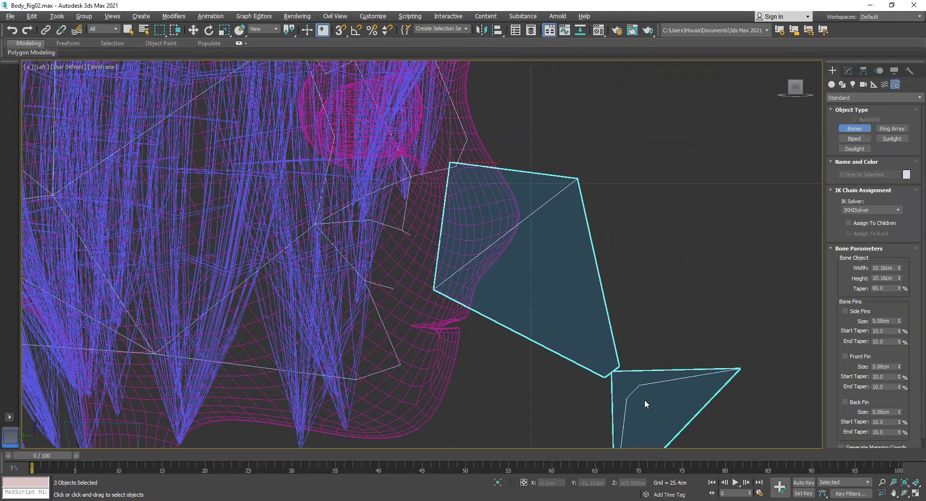
{"action": "scroll", "coordinate": [630, 254], "scroll_direction": "down", "scroll_amount": 3}
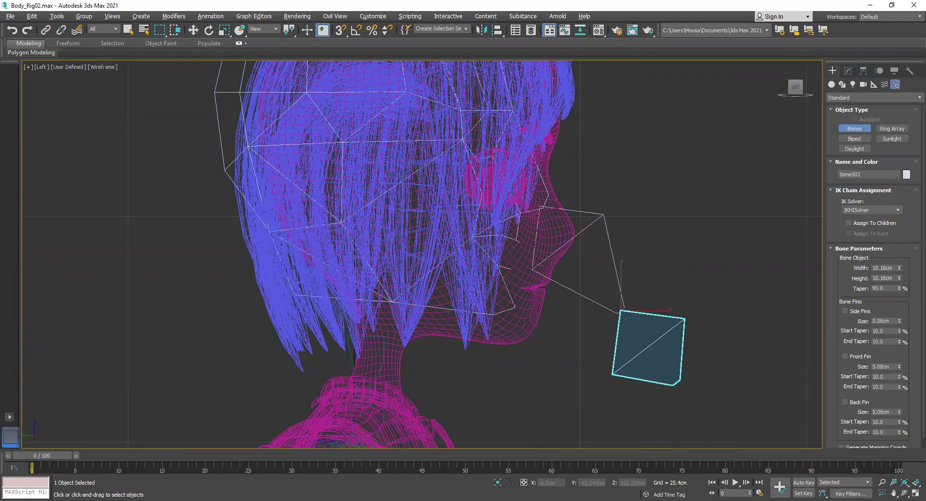
{"action": "left_click", "coordinate": [913, 492]}
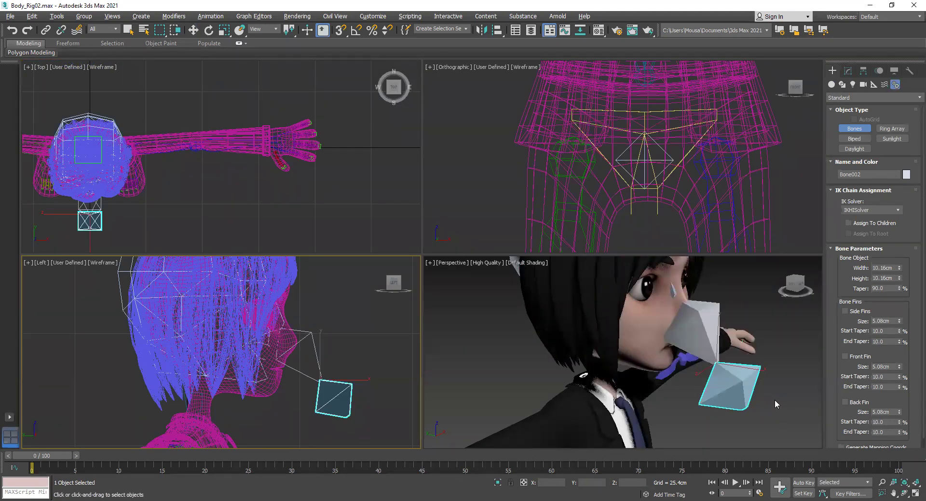
{"action": "key", "text": "w"}
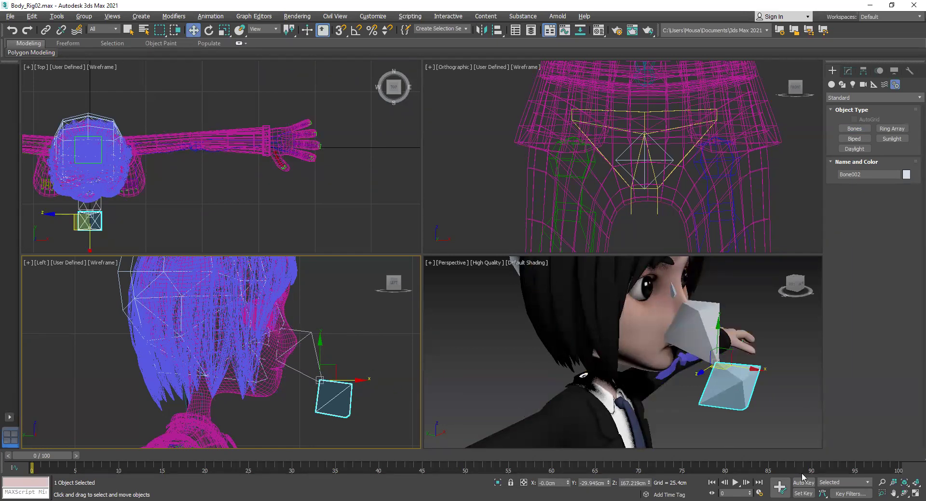
- Select the long nose bone and slim it down, raising its Taper to 100
{"action": "left_click", "coordinate": [915, 493]}
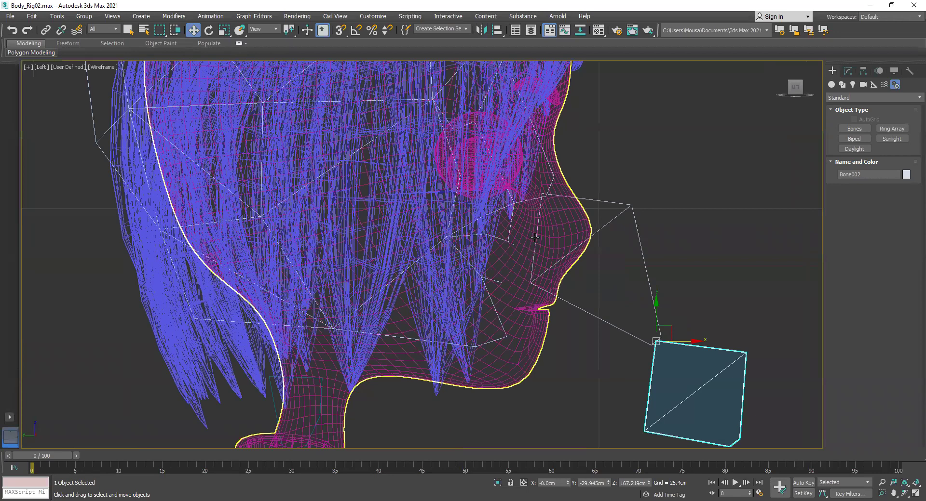
{"action": "middle_click_drag", "start_coordinate": [664, 295], "coordinate": [562, 254]}
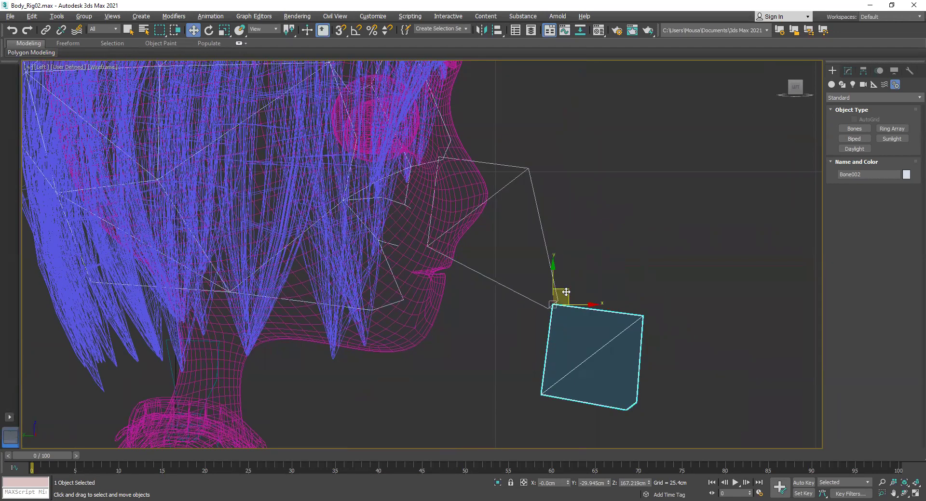
{"action": "mouse_move", "coordinate": [573, 290]}
{"action": "left_mouse_down"}
{"action": "mouse_move", "coordinate": [614, 244]}
{"action": "mouse_move", "coordinate": [564, 292]}
{"action": "mouse_move", "coordinate": [579, 286]}
{"action": "left_mouse_up"}
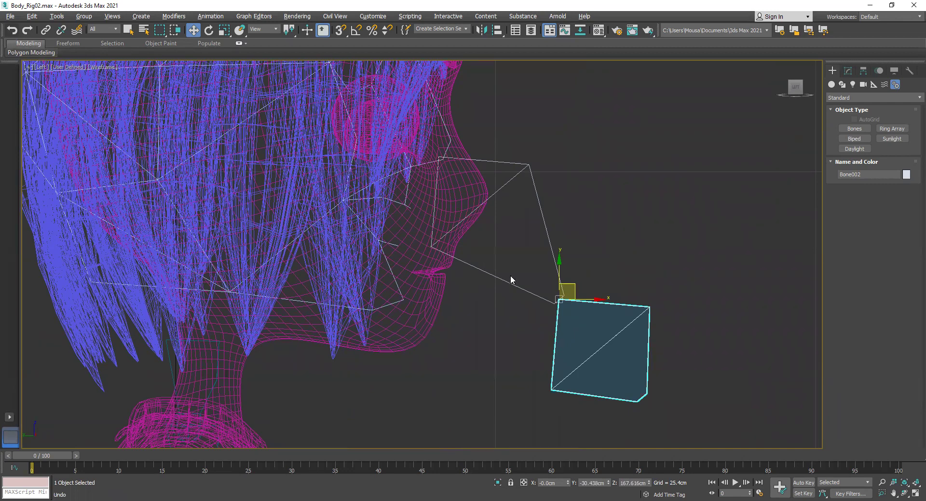
{"action": "key", "text": "ctrl+z"}
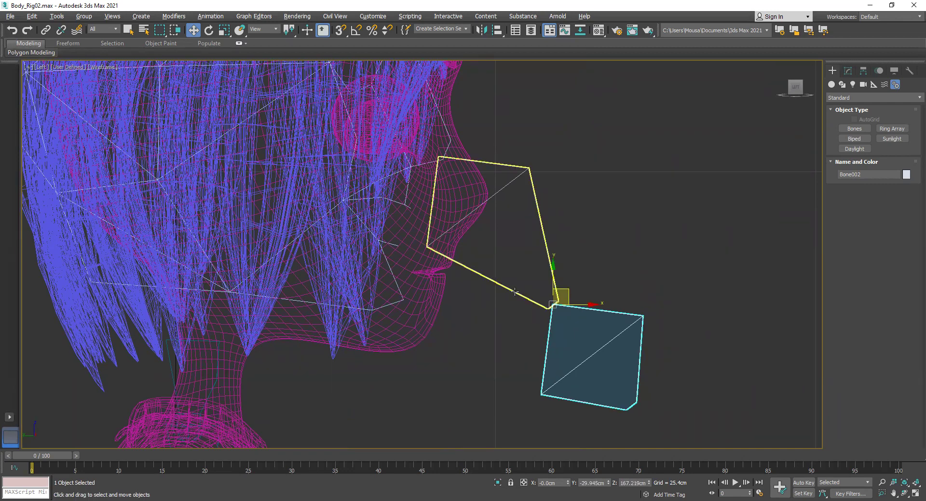
{"action": "left_click", "coordinate": [515, 292]}
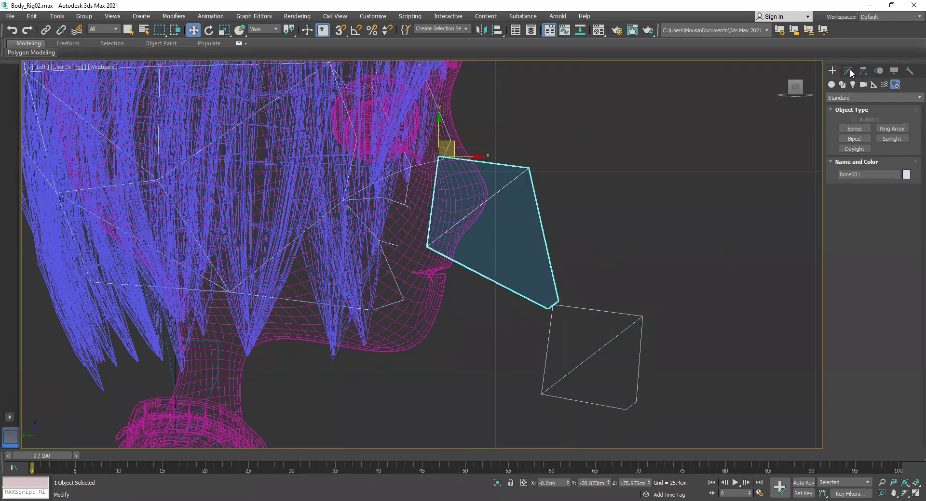
{"action": "left_click", "coordinate": [848, 70]}
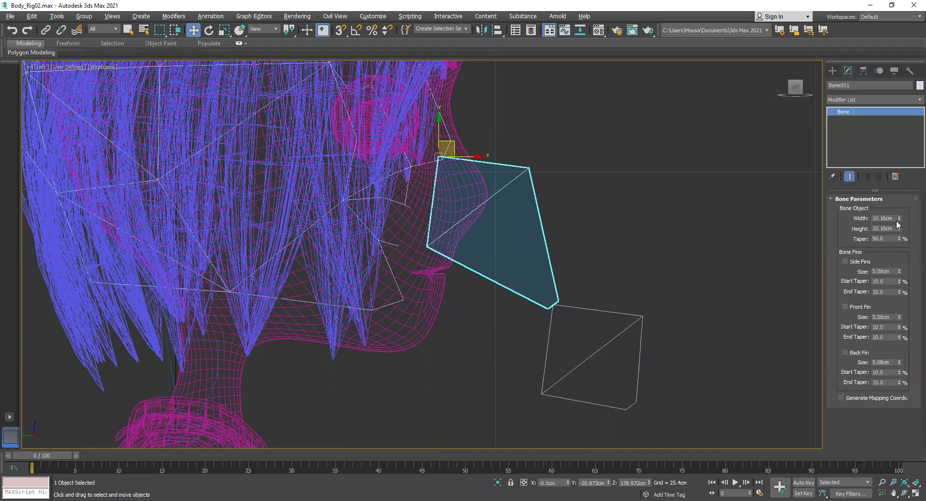
{"action": "left_click_drag", "start_coordinate": [899, 222], "coordinate": [910, 270]}
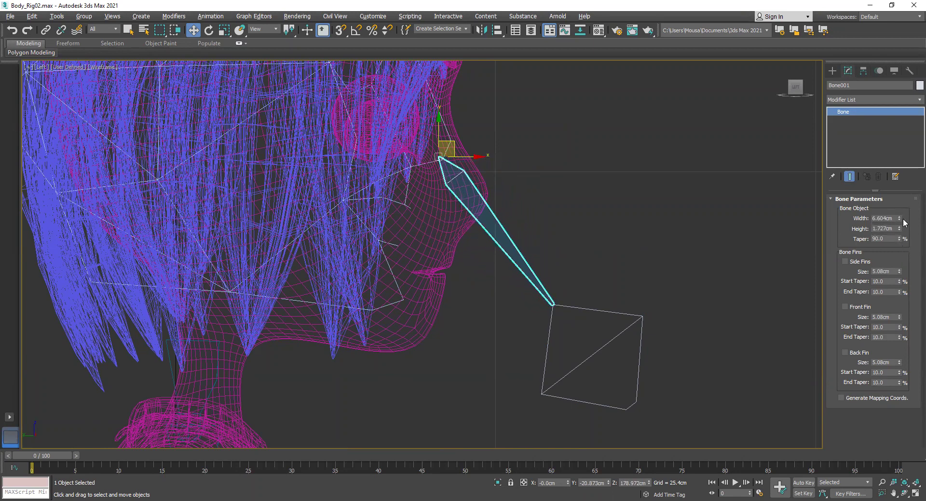
{"action": "left_click_drag", "start_coordinate": [899, 217], "coordinate": [900, 285]}
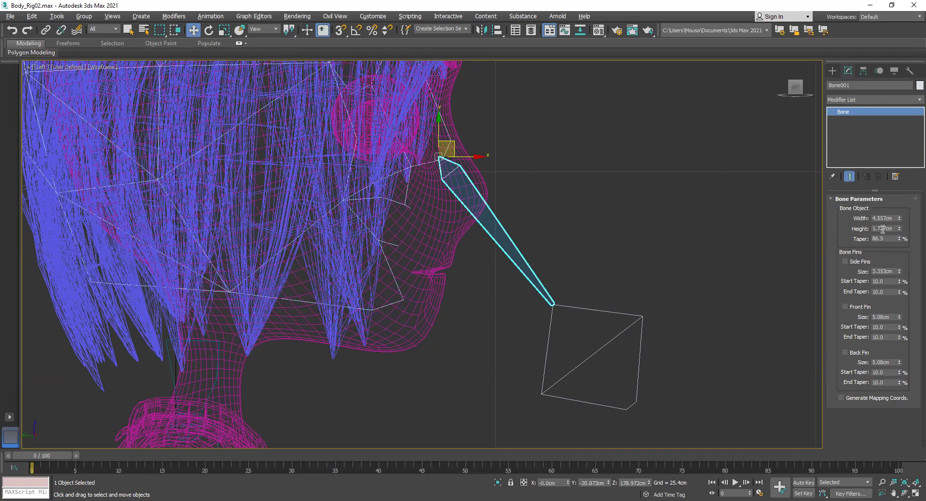
{"action": "left_click_drag", "start_coordinate": [898, 239], "coordinate": [902, 152]}
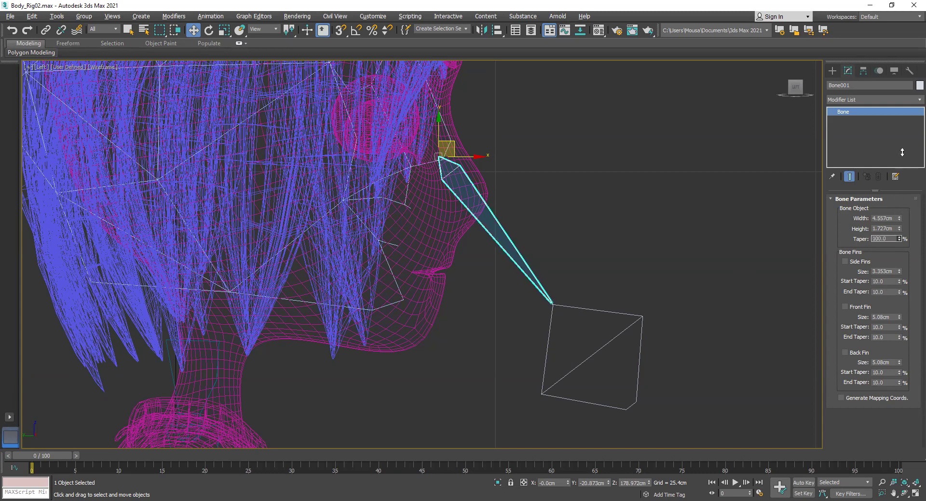
- Enter exact values of Width 4 cm and Height 1 cm for Bone001
{"action": "left_click", "coordinate": [895, 218]}
{"action": "left_click_drag", "start_coordinate": [895, 218], "coordinate": [857, 222]}
{"action": "type", "text": "4"}
{"action": "key", "text": "Return"}
{"action": "left_click_drag", "start_coordinate": [892, 227], "coordinate": [846, 224]}
{"action": "type", "text": "1"}
{"action": "key", "text": "Return"}
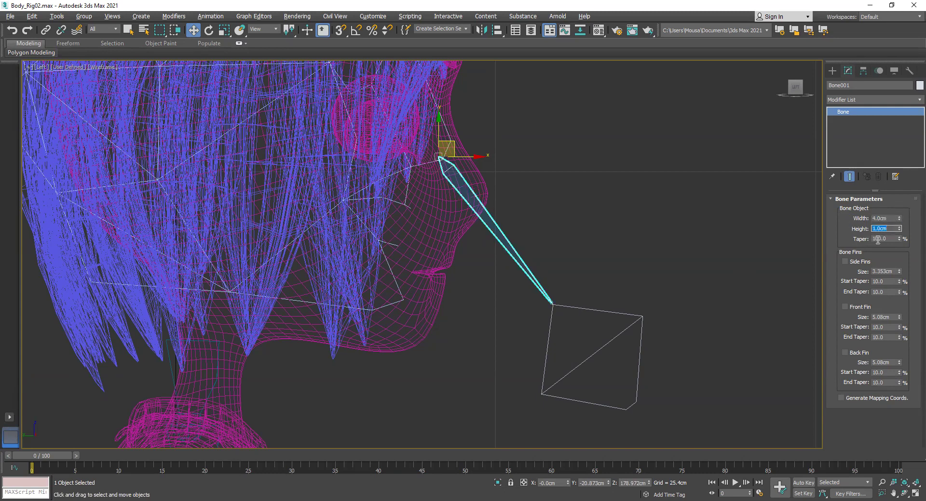
{"action": "left_click", "coordinate": [615, 283]}
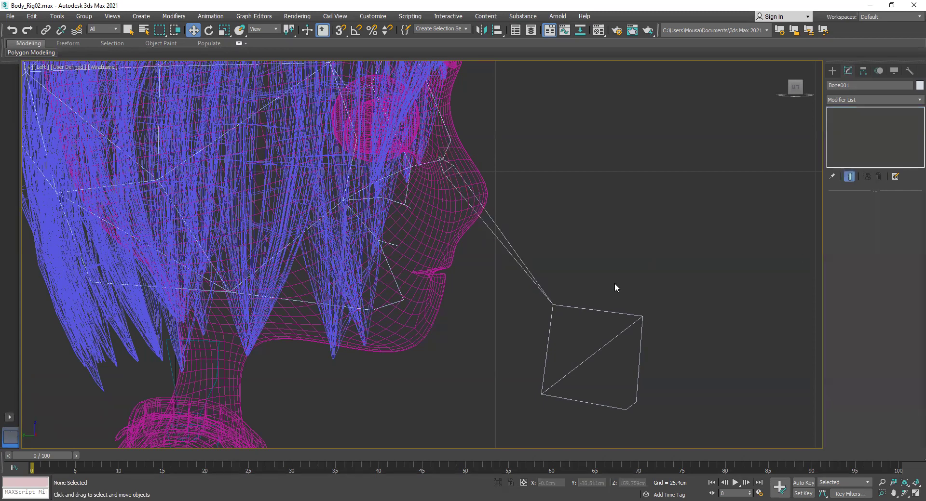
- Delete the old nose bone and its end bone, then restart the Bones tool
{"action": "double_click", "coordinate": [523, 260]}
{"action": "key", "text": "Delete"}
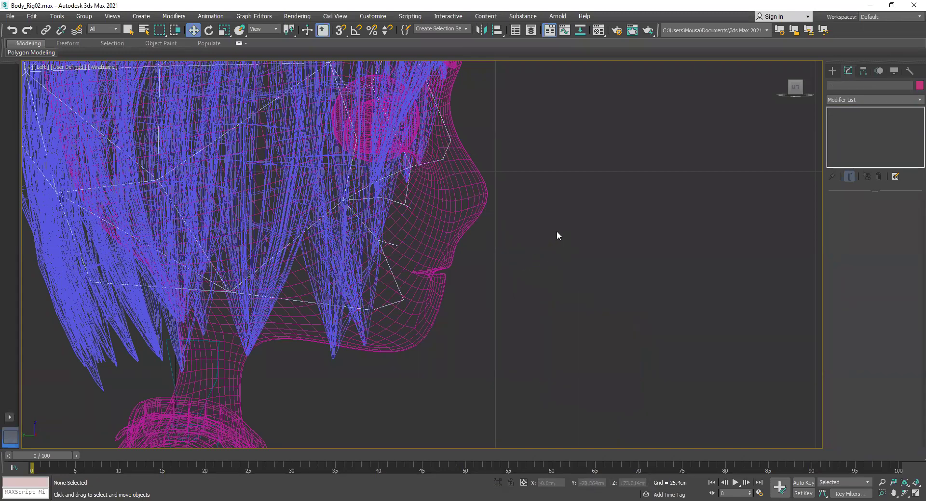
{"action": "left_click", "coordinate": [832, 70]}
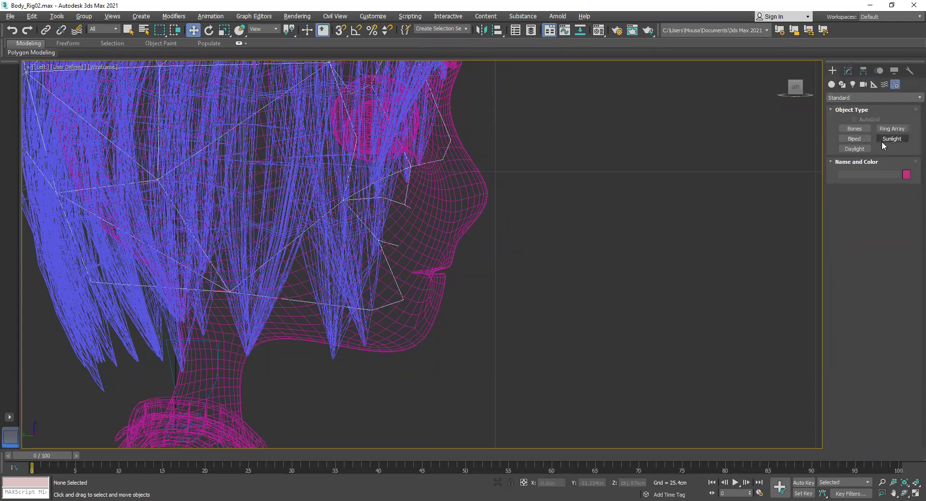
{"action": "left_click", "coordinate": [855, 129]}
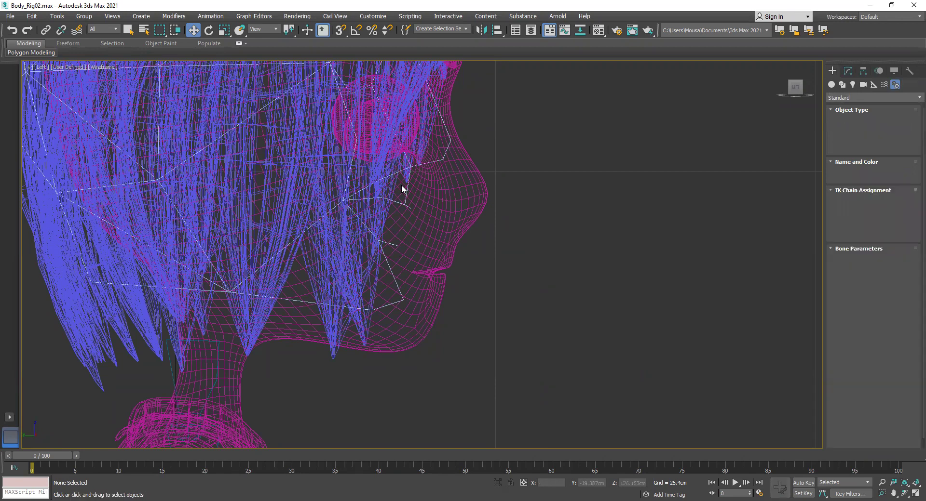
{"action": "left_click", "coordinate": [434, 141]}
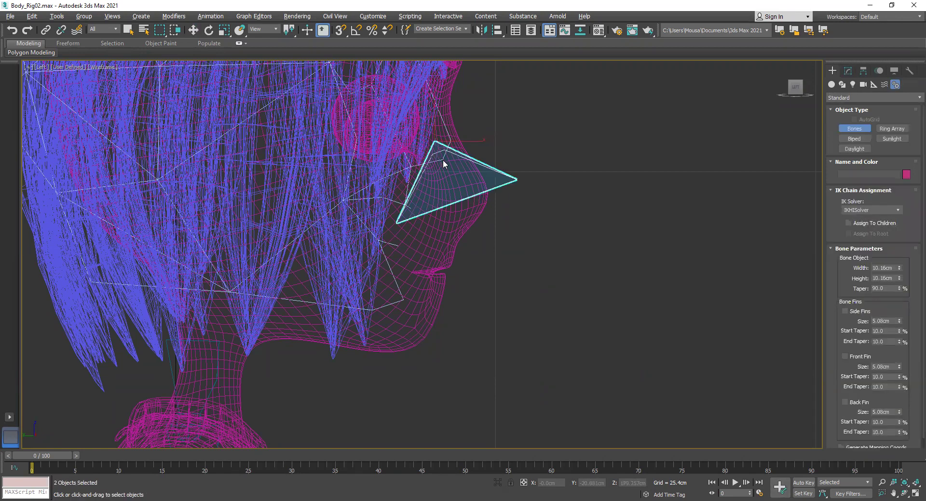
{"action": "right_click", "coordinate": [534, 285]}
{"action": "left_click", "coordinate": [849, 131]}
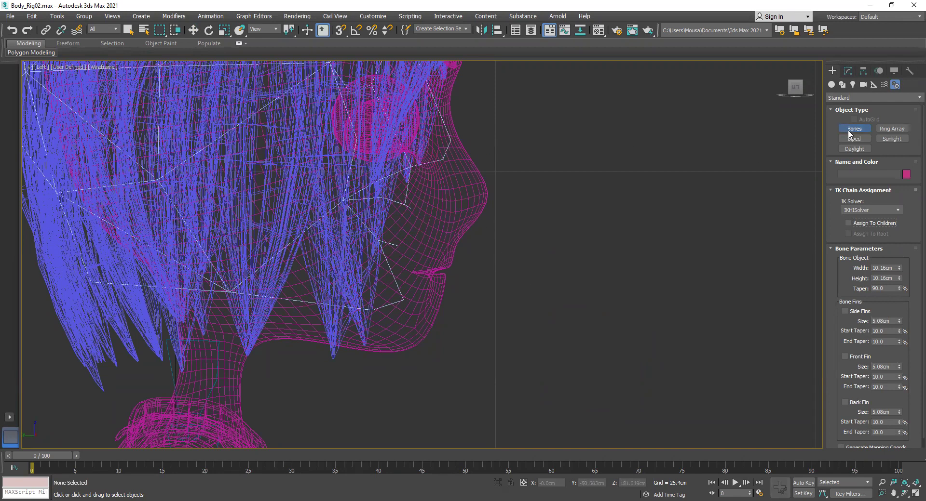
- Draw a new 4 cm wide, 4 cm high nose chain from the bridge to the tip
{"action": "type", "text": "4"}
{"action": "left_click", "coordinate": [889, 278]}
{"action": "type", "text": "4"}
{"action": "left_click", "coordinate": [887, 288]}
{"action": "left_click", "coordinate": [454, 164]}
{"action": "left_click", "coordinate": [499, 235]}
{"action": "right_click", "coordinate": [513, 249]}
- Draw a second bone chain beside the face at 3 cm width and height
{"action": "left_click", "coordinate": [888, 268]}
{"action": "type", "text": "3.0cm"}
{"action": "double_click", "coordinate": [888, 280]}
{"action": "type", "text": "3"}
{"action": "left_click", "coordinate": [888, 267]}
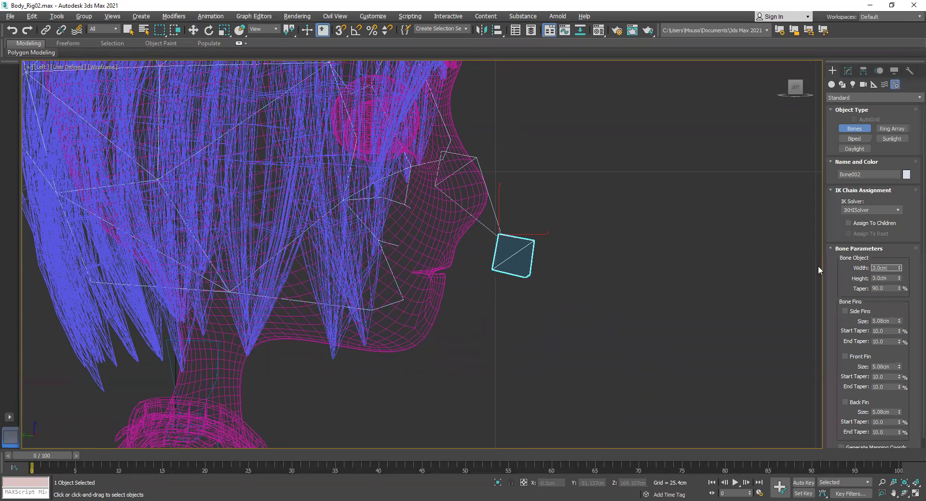
{"action": "left_click", "coordinate": [504, 150]}
{"action": "left_click", "coordinate": [583, 233]}
{"action": "right_click", "coordinate": [598, 260]}
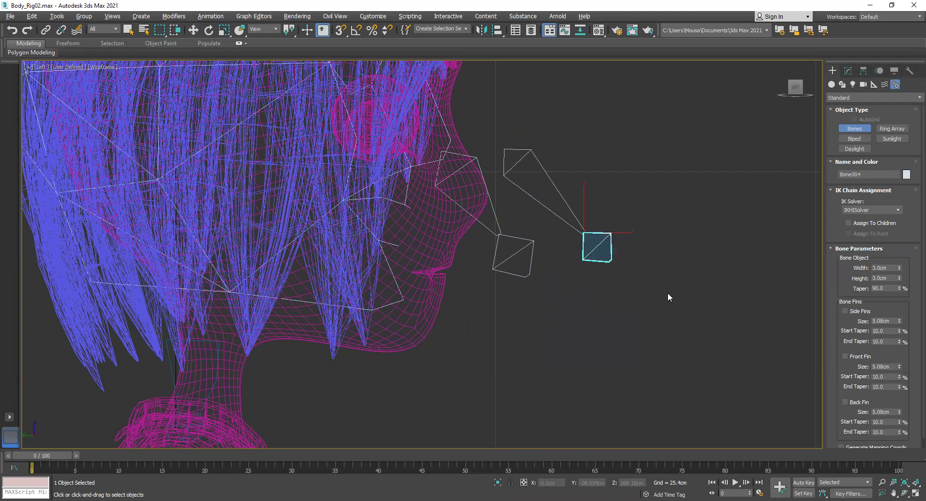
- Draw a third small bone chain at 1 cm width and height, then exit bone creation
{"action": "double_click", "coordinate": [892, 268]}
{"action": "type", "text": "1"}
{"action": "key", "text": "Tab"}
{"action": "type", "text": "1"}
{"action": "key", "text": "Return"}
{"action": "left_click", "coordinate": [542, 133]}
{"action": "left_click", "coordinate": [610, 196]}
{"action": "right_click", "coordinate": [631, 216]}
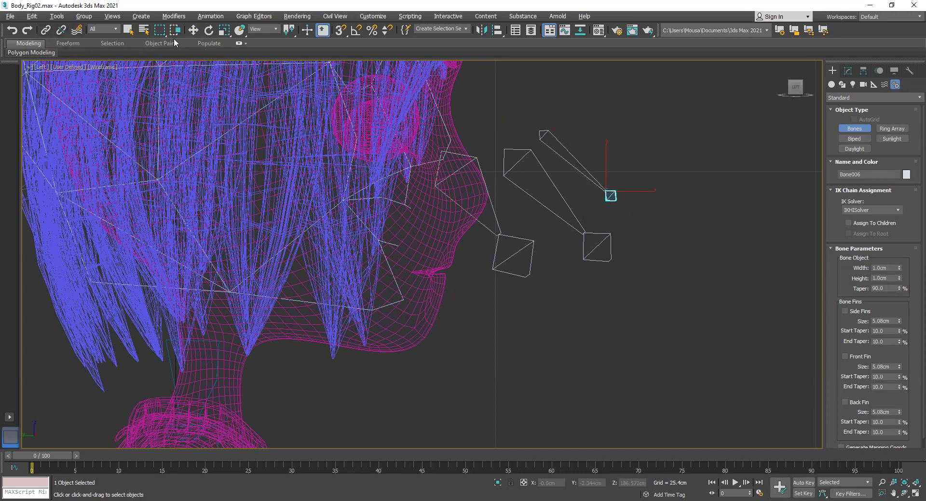
{"action": "left_click", "coordinate": [193, 31]}
- Set the new nose bone's Width and Height to 1 cm
{"action": "left_click", "coordinate": [492, 197]}
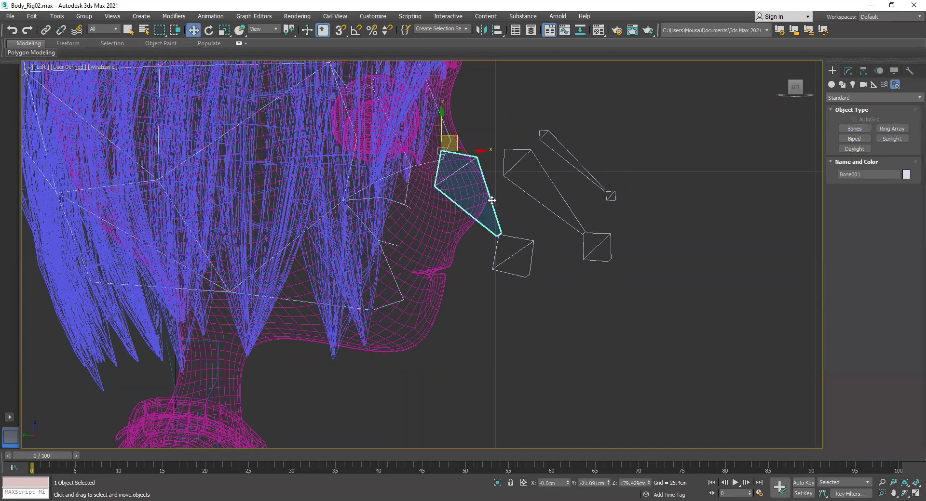
{"action": "left_click", "coordinate": [848, 71]}
{"action": "double_click", "coordinate": [889, 218]}
{"action": "type", "text": "1"}
{"action": "double_click", "coordinate": [880, 229]}
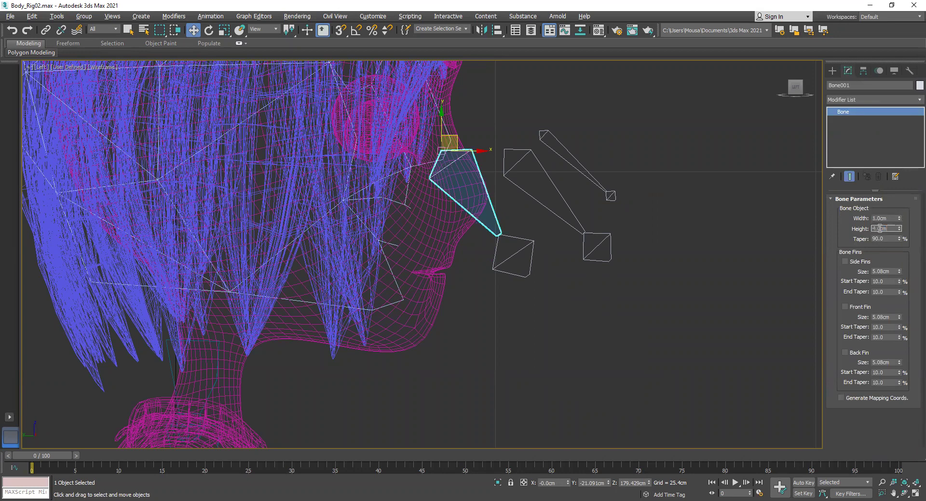
{"action": "key", "text": "shift+Tab"}
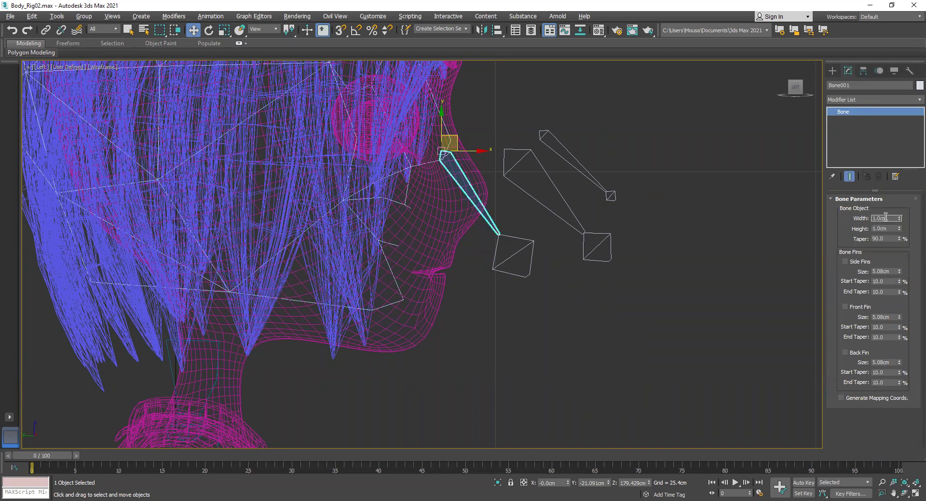
- Shorten the nose bone along its length by scaling in Local coordinates
{"action": "scroll", "coordinate": [462, 187], "scroll_direction": "up", "scroll_amount": 3}
{"action": "left_click", "coordinate": [224, 29]}
{"action": "left_click_drag", "start_coordinate": [461, 116], "coordinate": [449, 115]}
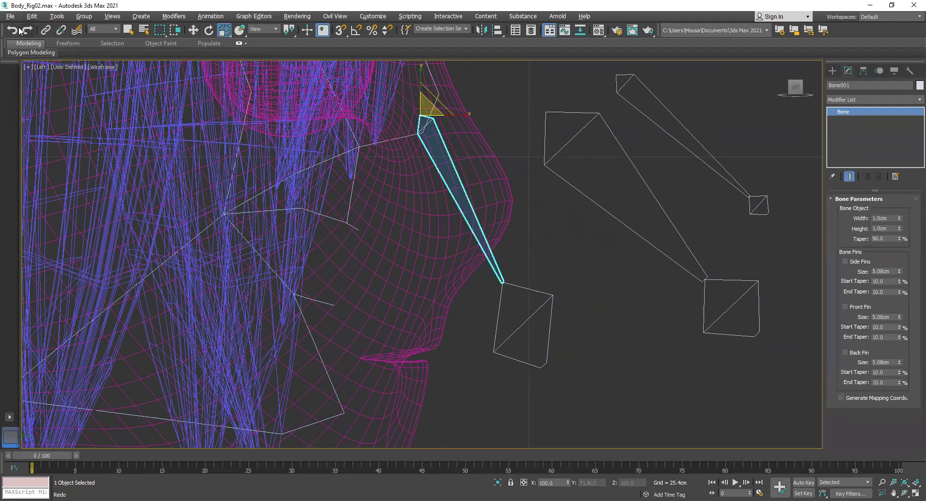
{"action": "key", "text": "ctrl+z"}
{"action": "left_click", "coordinate": [270, 30]}
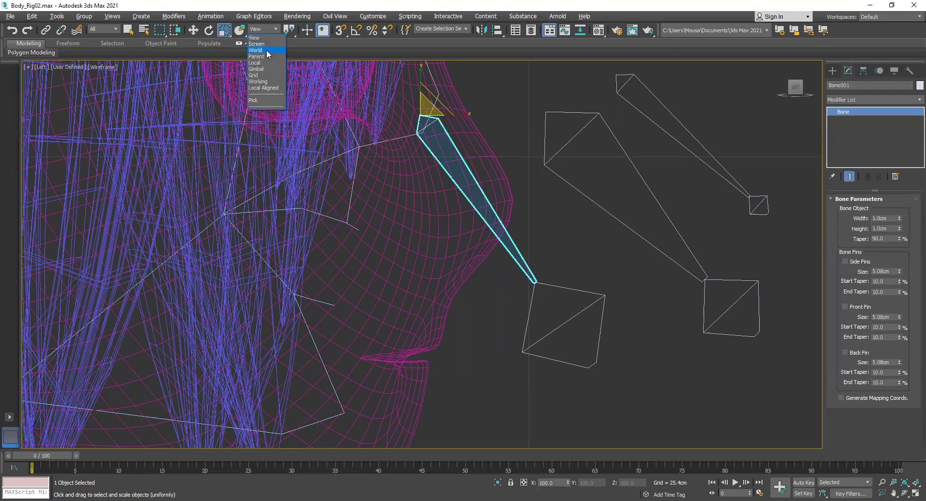
{"action": "left_click", "coordinate": [266, 63]}
{"action": "mouse_move", "coordinate": [441, 151]}
{"action": "left_mouse_down"}
{"action": "mouse_move", "coordinate": [431, 141]}
{"action": "mouse_move", "coordinate": [434, 149]}
{"action": "left_mouse_up"}
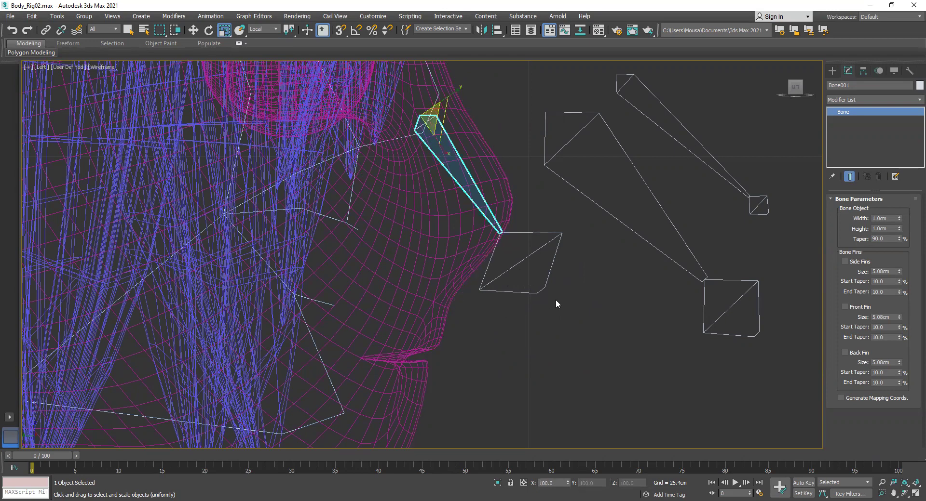
- Set the tip bone to 1 cm width and height and non-uniformly shrink it to about a quarter length
{"action": "left_click", "coordinate": [551, 272]}
{"action": "double_click", "coordinate": [892, 219]}
{"action": "type", "text": "1"}
{"action": "double_click", "coordinate": [888, 229]}
{"action": "type", "text": "1"}
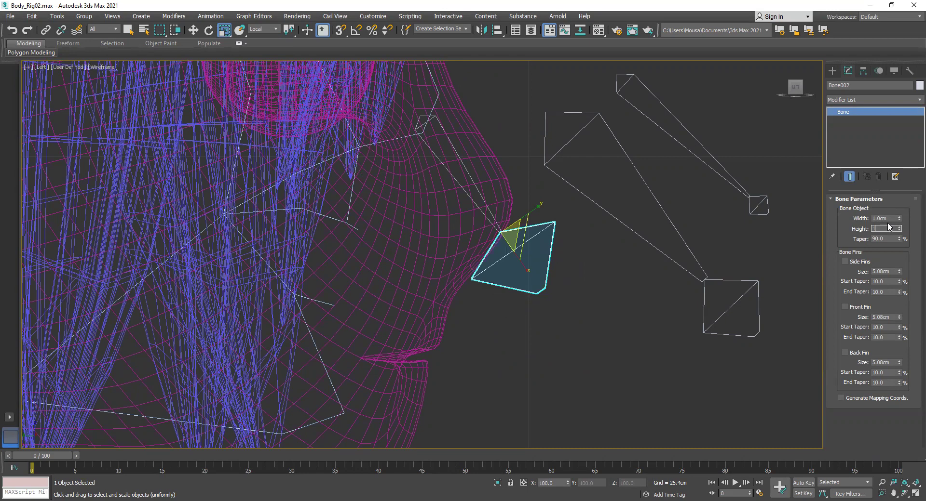
{"action": "key", "text": "Return"}
{"action": "left_click_drag", "start_coordinate": [225, 30], "coordinate": [225, 46]}
{"action": "left_click_drag", "start_coordinate": [527, 270], "coordinate": [470, 188]}
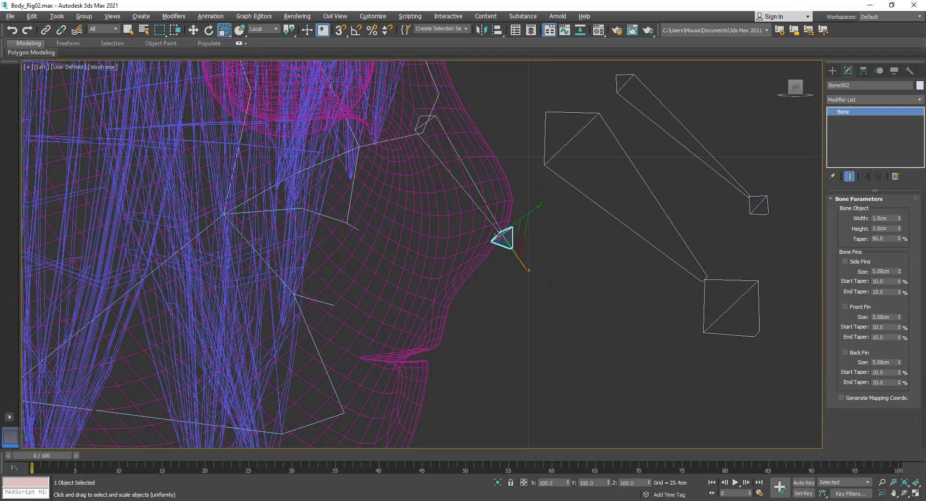
{"action": "left_click", "coordinate": [193, 30]}
- Delete the four extra bones drawn beside the face
{"action": "left_click_drag", "start_coordinate": [655, 170], "coordinate": [617, 265]}
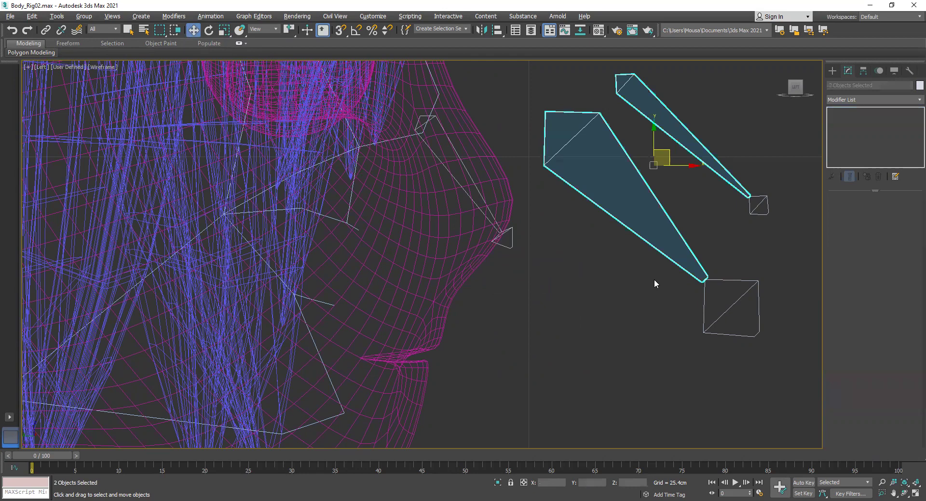
{"action": "key", "text": "Delete"}
{"action": "left_click_drag", "start_coordinate": [682, 343], "coordinate": [680, 344]}
{"action": "key", "text": "Delete"}
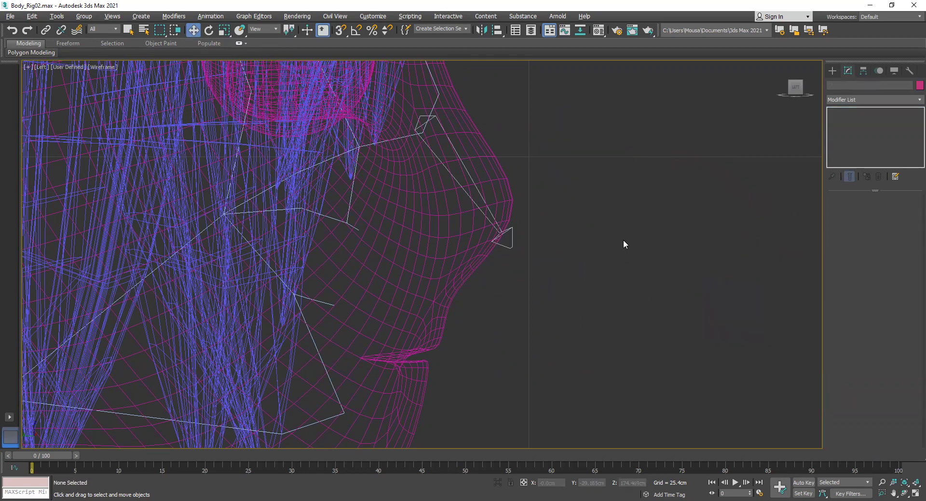
- Restore four viewports, pan and zoom the front view onto the face, and activate the side view
{"action": "key", "text": "alt+w"}
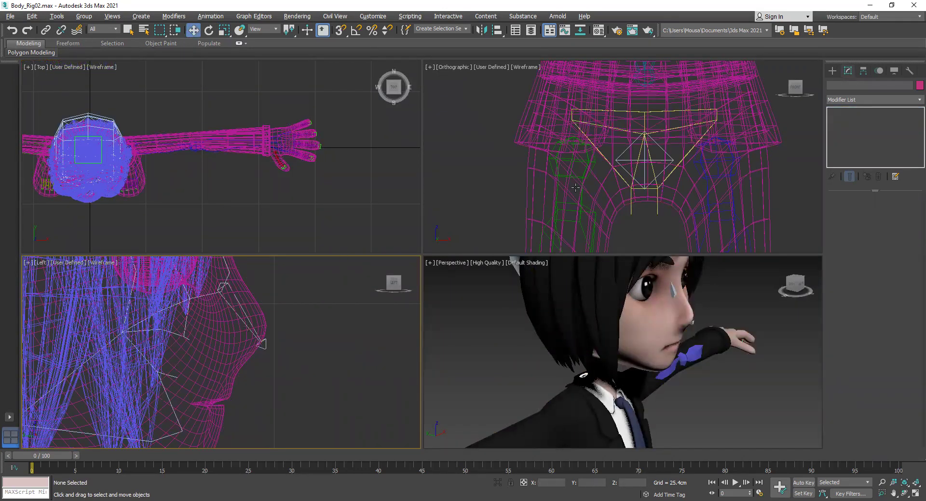
{"action": "middle_click_drag", "start_coordinate": [659, 103], "coordinate": [655, 285]}
{"action": "middle_click_drag", "start_coordinate": [668, 137], "coordinate": [651, 386]}
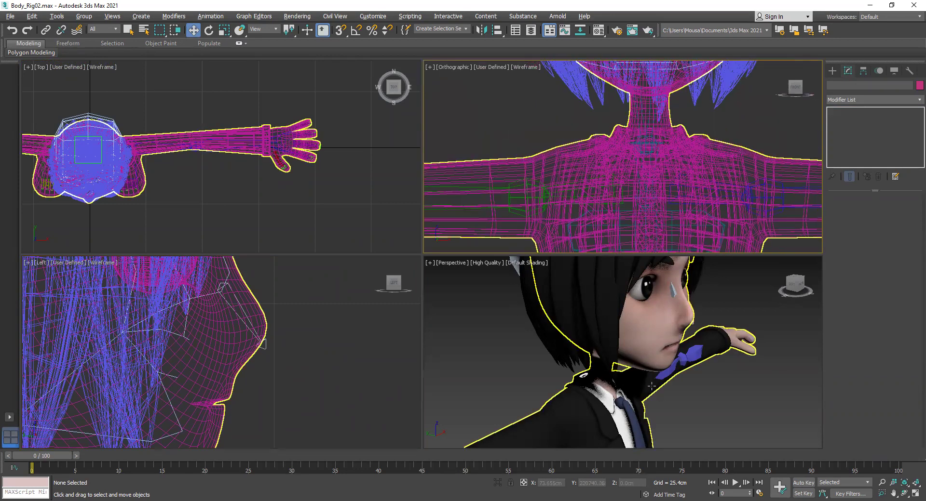
{"action": "middle_click_drag", "start_coordinate": [655, 113], "coordinate": [657, 194]}
{"action": "scroll", "coordinate": [657, 194], "scroll_direction": "up", "scroll_amount": 3}
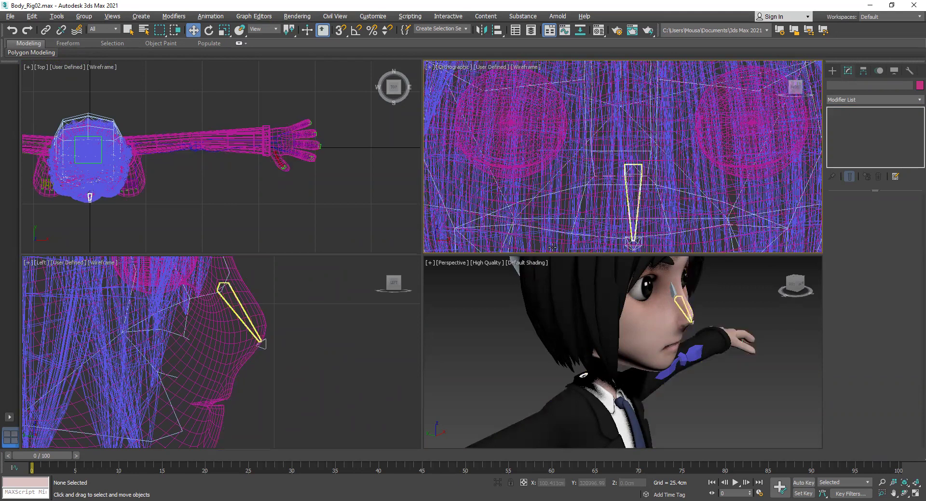
{"action": "scroll", "coordinate": [103, 191], "scroll_direction": "up", "scroll_amount": 6}
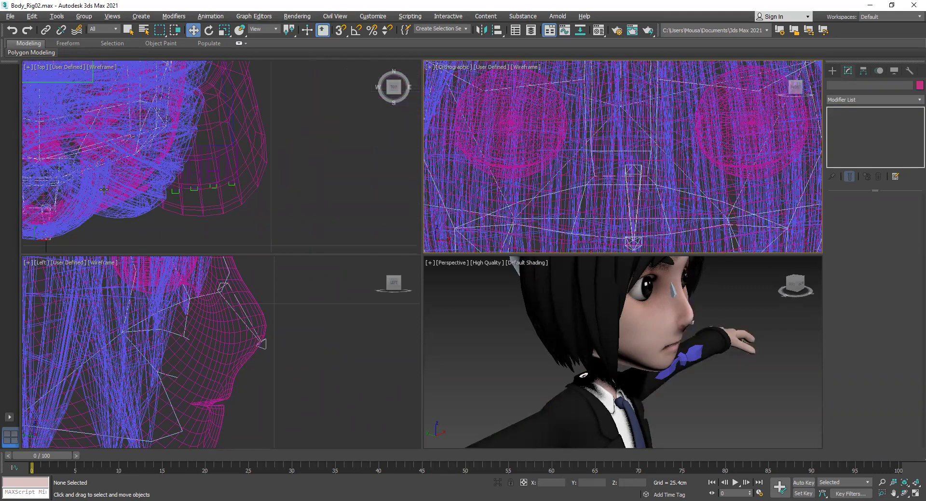
{"action": "left_click", "coordinate": [279, 327]}
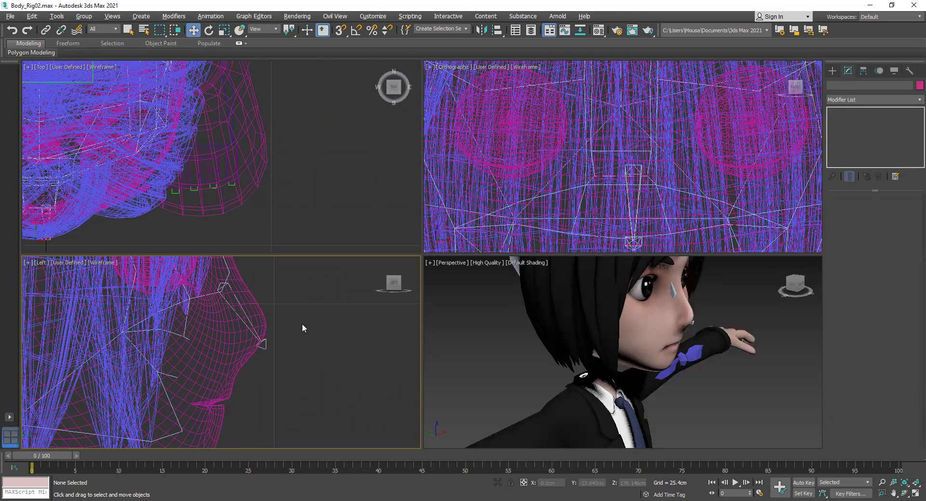
- Select the nose bone with its end bone and zoom the Top and Front views onto them
{"action": "left_click", "coordinate": [249, 320]}
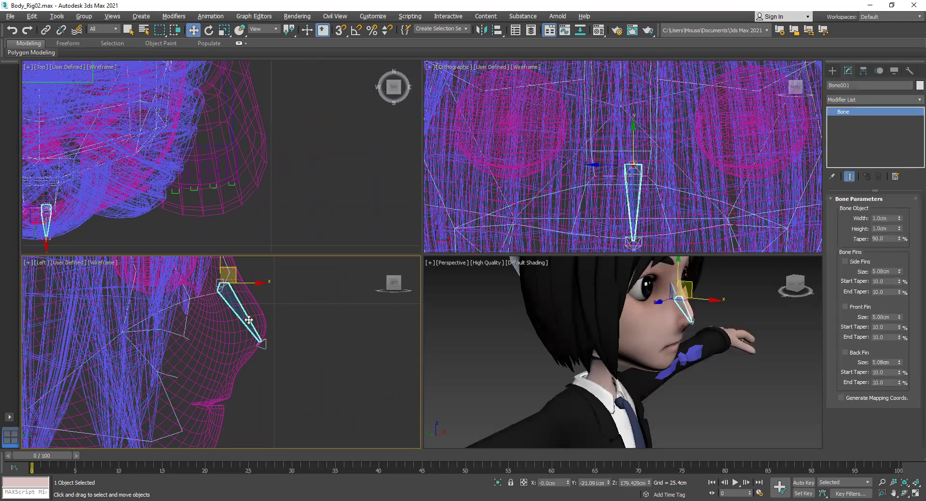
{"action": "double_click", "coordinate": [249, 321]}
{"action": "scroll", "coordinate": [249, 321], "scroll_direction": "up", "scroll_amount": 4}
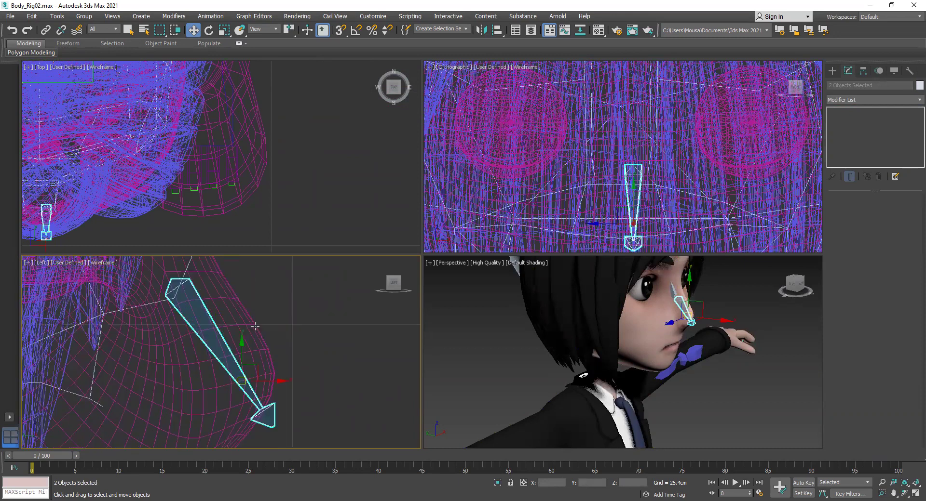
{"action": "right_click", "coordinate": [288, 174]}
{"action": "key", "text": "z"}
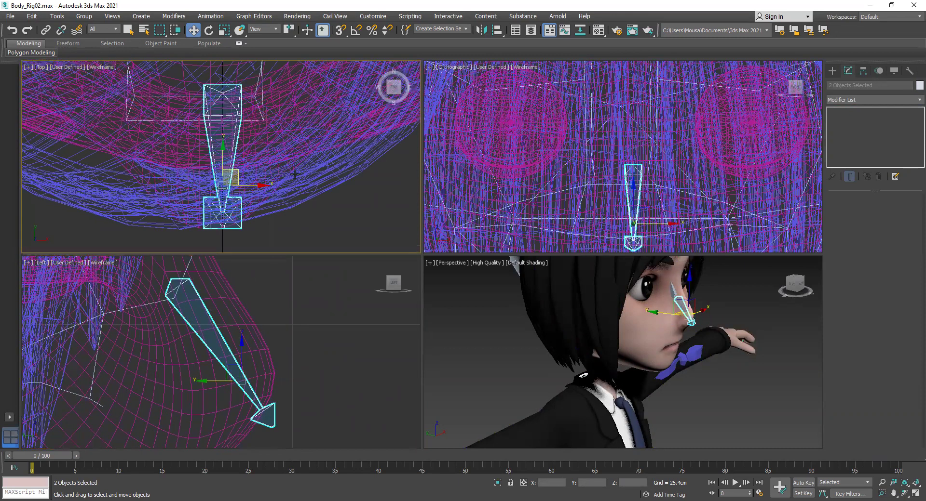
{"action": "right_click", "coordinate": [623, 167]}
{"action": "key", "text": "z"}
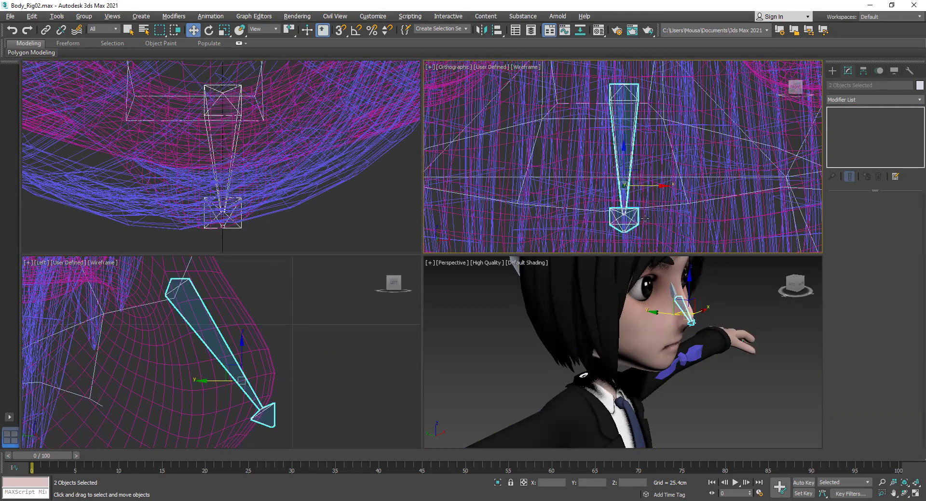
{"action": "right_click", "coordinate": [259, 102]}
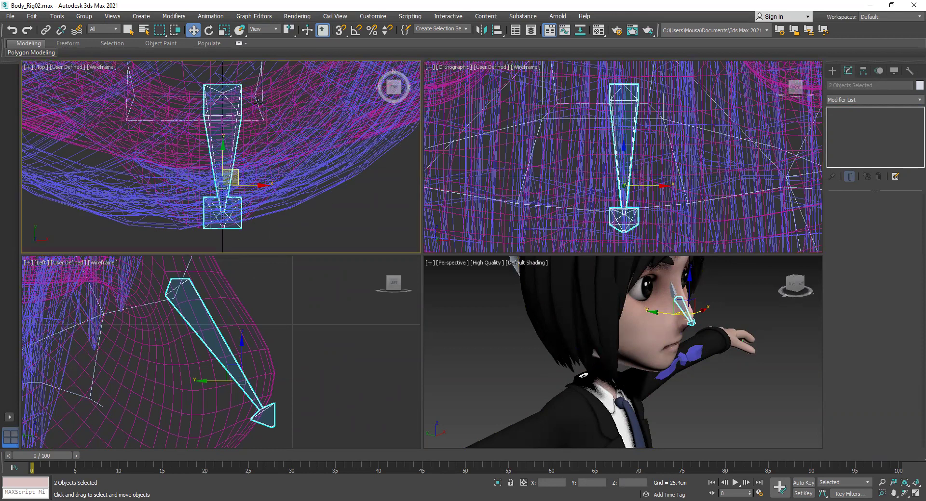
{"action": "key", "text": "alt+w"}
- Nudge the nose chain sideways in the Top and Perspective views until it is centred on the nose
{"action": "scroll", "coordinate": [441, 197], "scroll_direction": "down", "scroll_amount": 3}
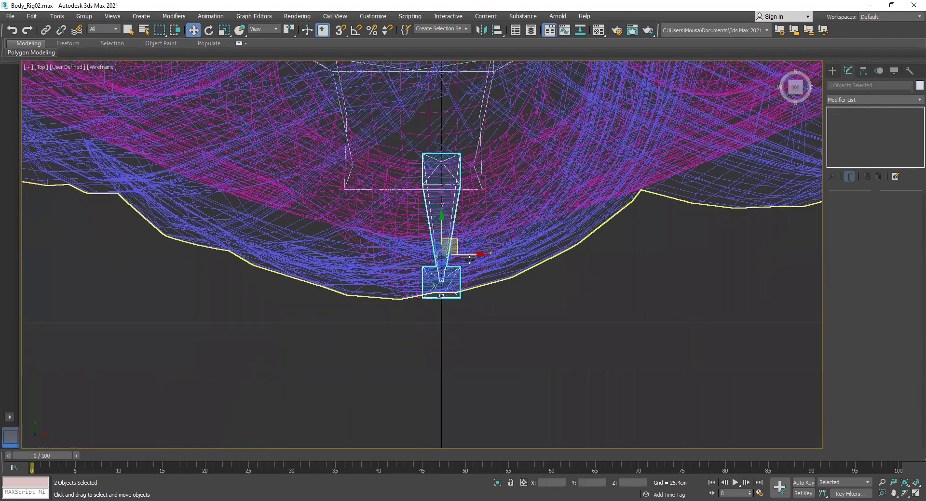
{"action": "left_click_drag", "start_coordinate": [469, 254], "coordinate": [446, 254]}
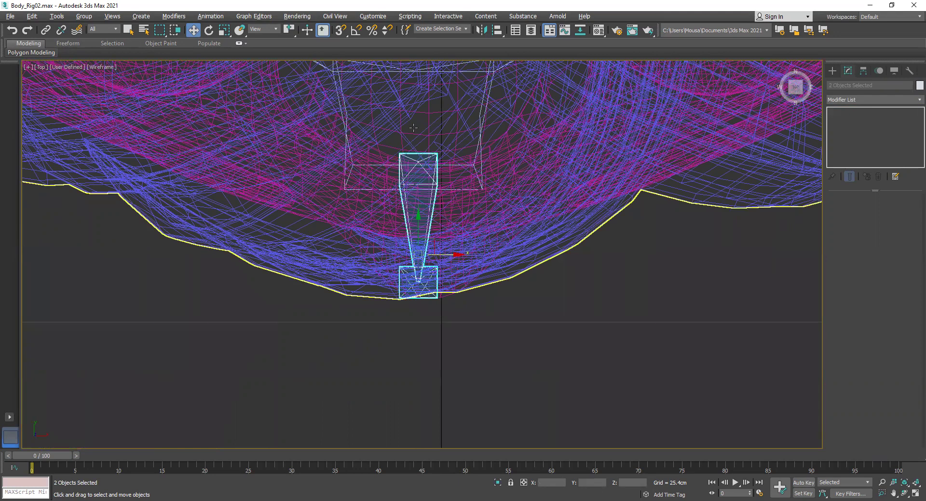
{"action": "key", "text": "alt+w"}
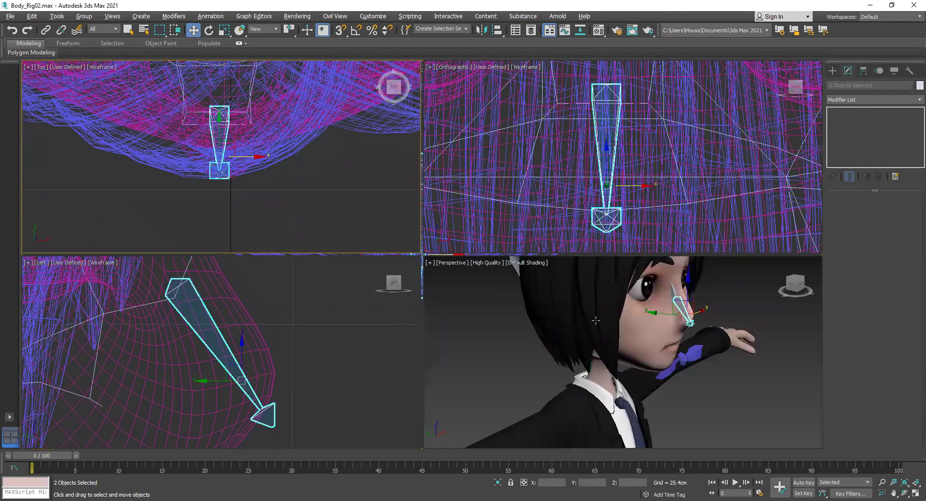
{"action": "key", "text": "alt+w"}
{"action": "scroll", "coordinate": [693, 188], "scroll_direction": "up", "scroll_amount": 5}
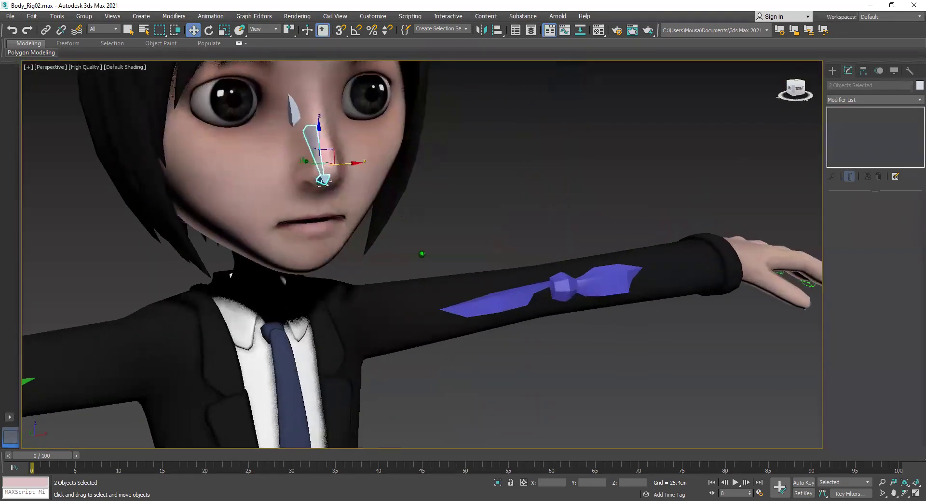
{"action": "middle_click_drag", "start_coordinate": [496, 162], "coordinate": [470, 175], "text": "alt"}
{"action": "mouse_move", "coordinate": [265, 196]}
{"action": "left_mouse_down"}
{"action": "mouse_move", "coordinate": [324, 194]}
{"action": "mouse_move", "coordinate": [270, 195]}
{"action": "left_mouse_up"}
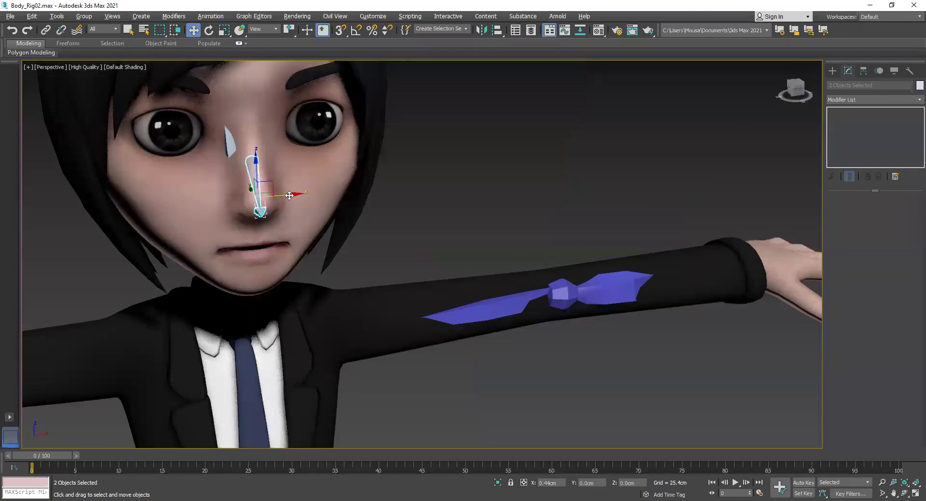
{"action": "left_click", "coordinate": [790, 93]}
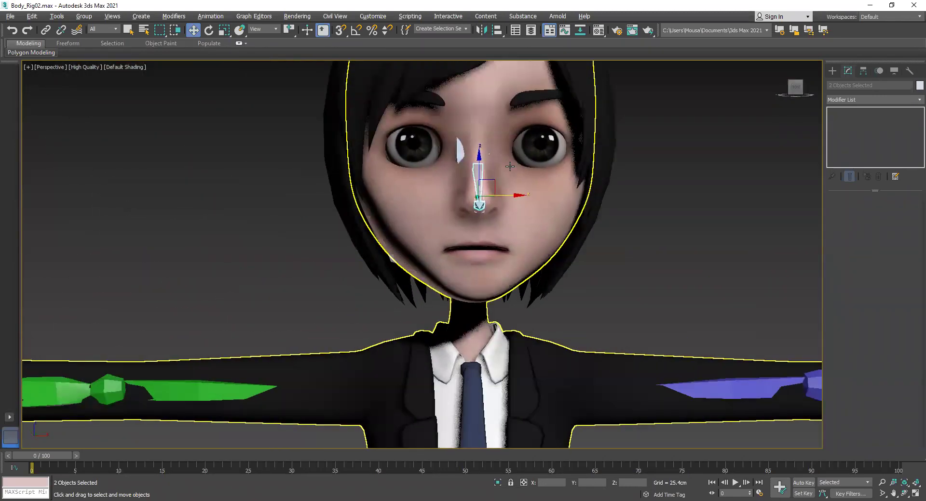
{"action": "scroll", "coordinate": [510, 167], "scroll_direction": "up", "scroll_amount": 4}
{"action": "left_click", "coordinate": [740, 275]}
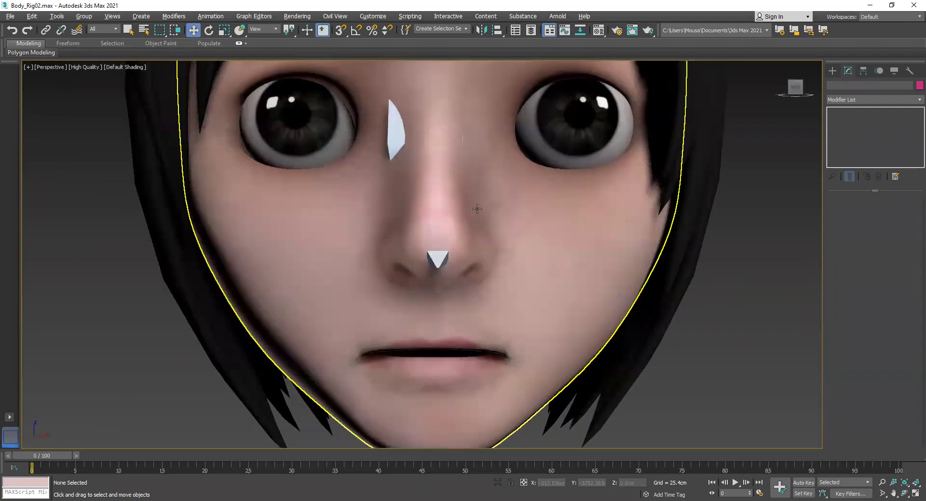
- Select the Body mesh, turn on the wireframe overlay, and check the four-view layout
{"action": "left_click", "coordinate": [530, 229]}
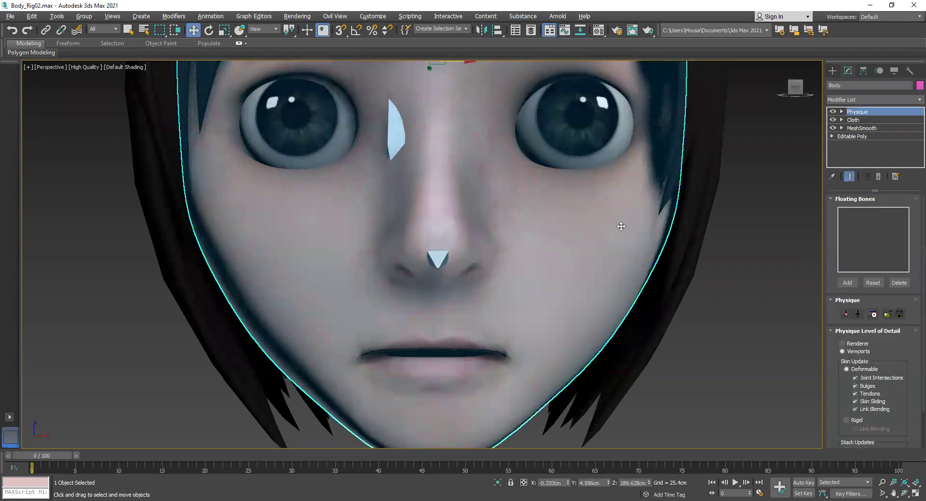
{"action": "key", "text": "F4"}
{"action": "key", "text": "F4"}
{"action": "key", "text": "alt+w"}
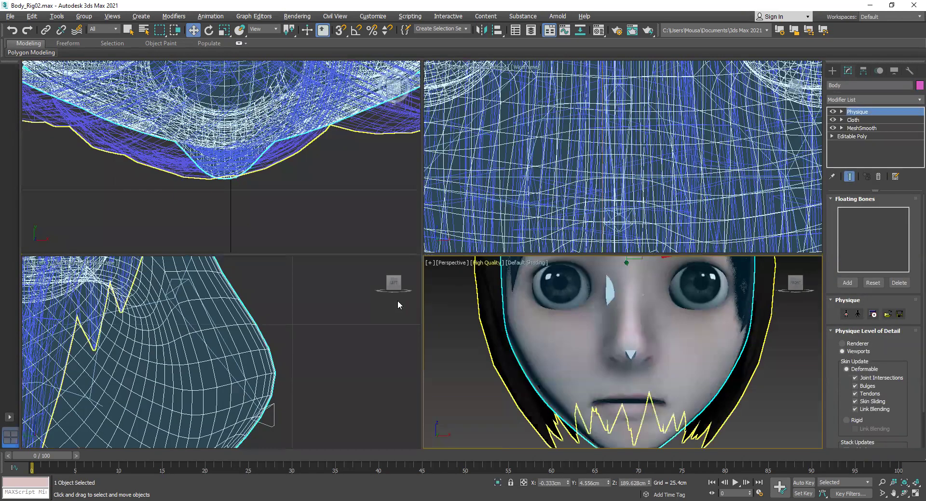
{"action": "key", "text": "alt+w"}
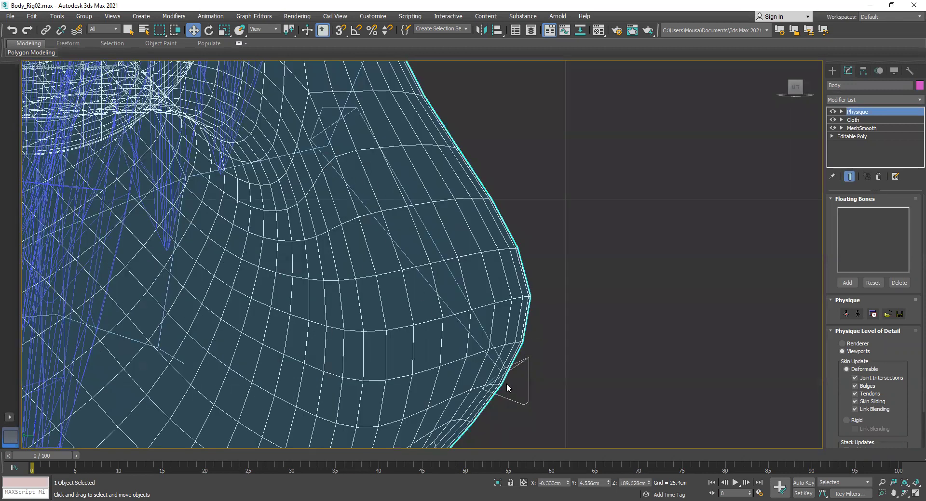
{"action": "key", "text": "alt+w"}
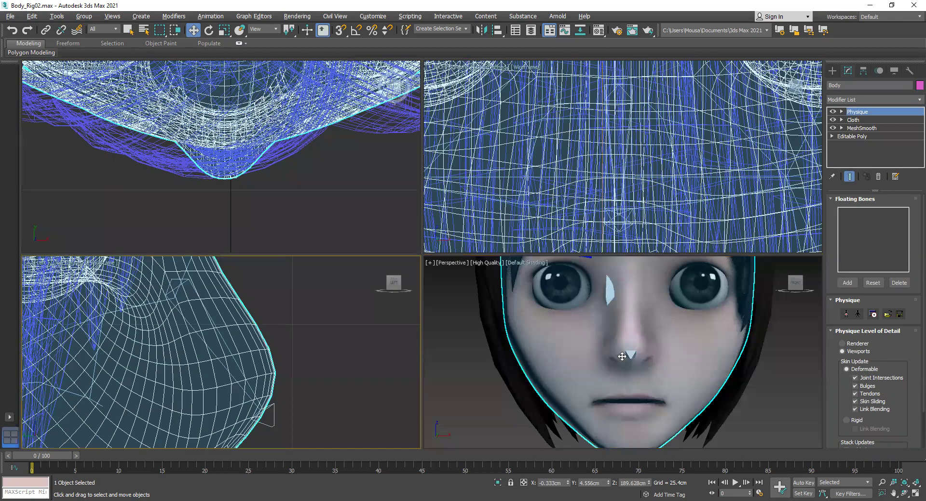
- Align the enlarged Perspective view to the front of the face and reselect the Body
{"action": "left_click", "coordinate": [784, 387]}
{"action": "key", "text": "alt+w"}
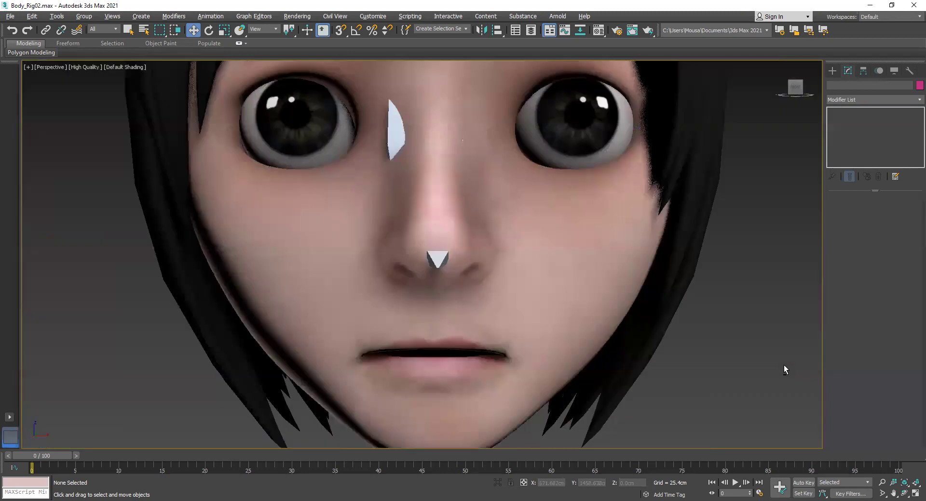
{"action": "left_click", "coordinate": [797, 88]}
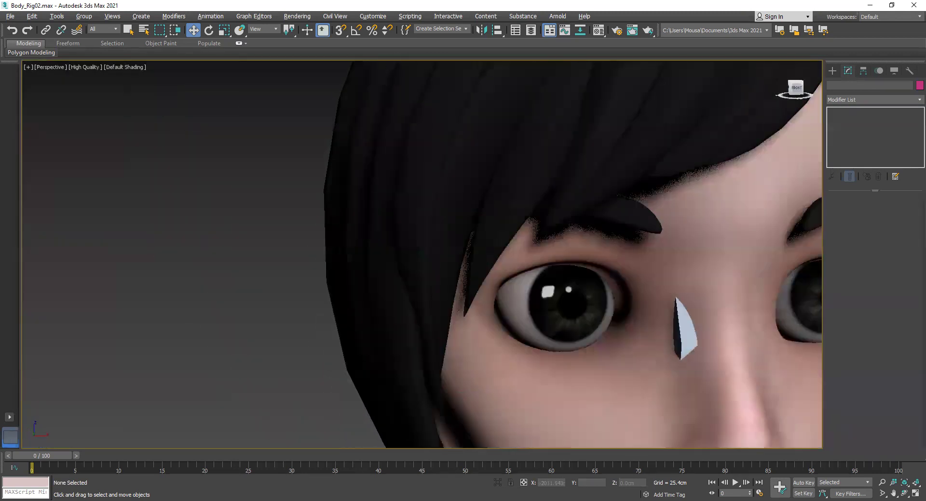
{"action": "middle_click_drag", "start_coordinate": [574, 228], "coordinate": [314, 273]}
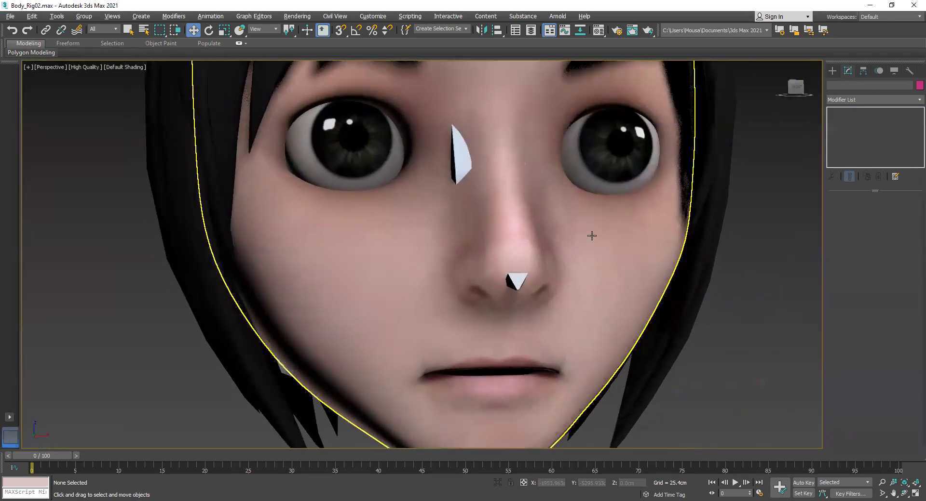
{"action": "left_click", "coordinate": [592, 237]}
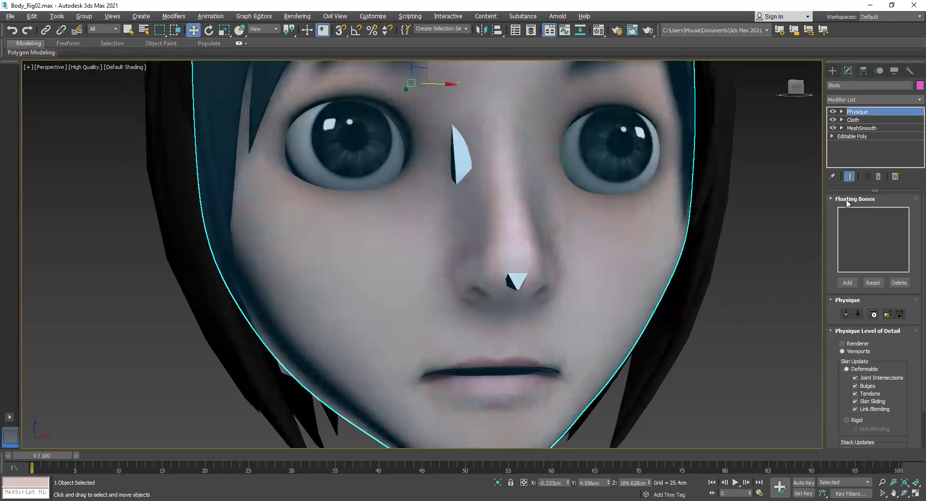
{"action": "scroll", "coordinate": [707, 278], "scroll_direction": "down", "scroll_amount": 5}
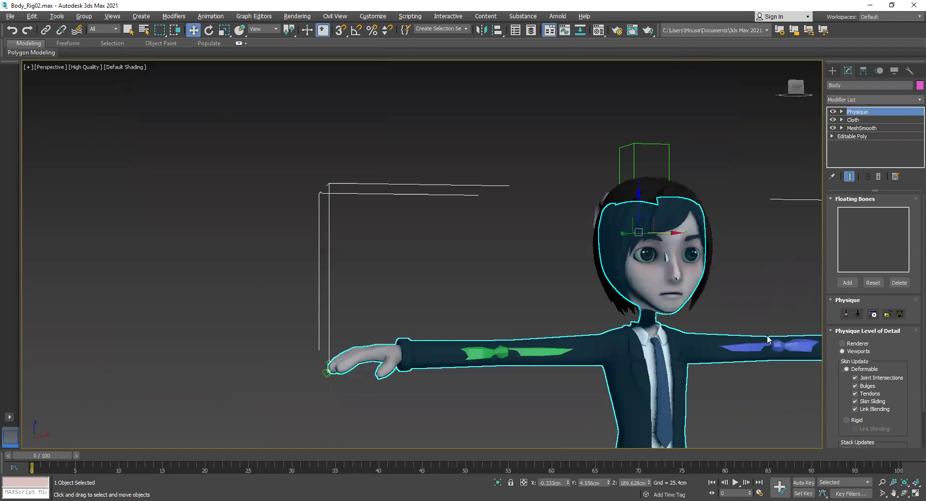
{"action": "scroll", "coordinate": [731, 273], "scroll_direction": "up", "scroll_amount": 5}
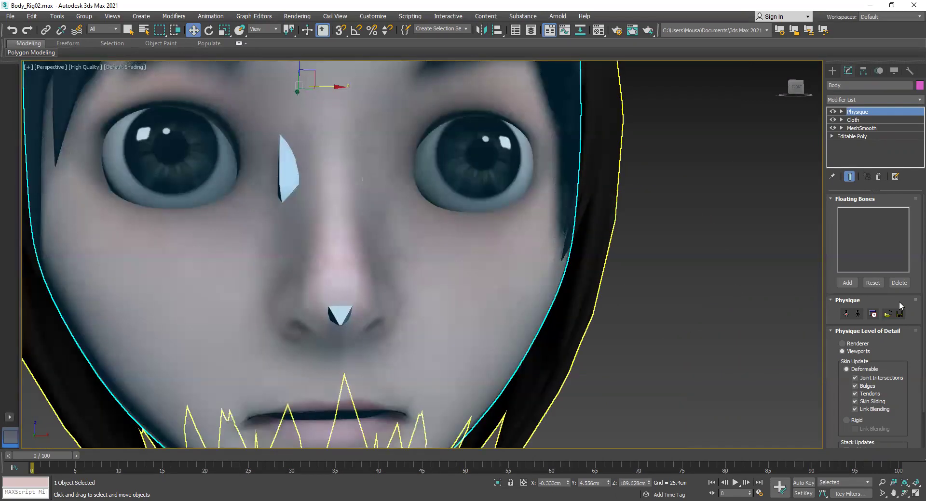
- Add Bone002 to the Body's floating bones through the Select Bones list
{"action": "left_click", "coordinate": [849, 284]}
{"action": "left_click", "coordinate": [39, 69]}
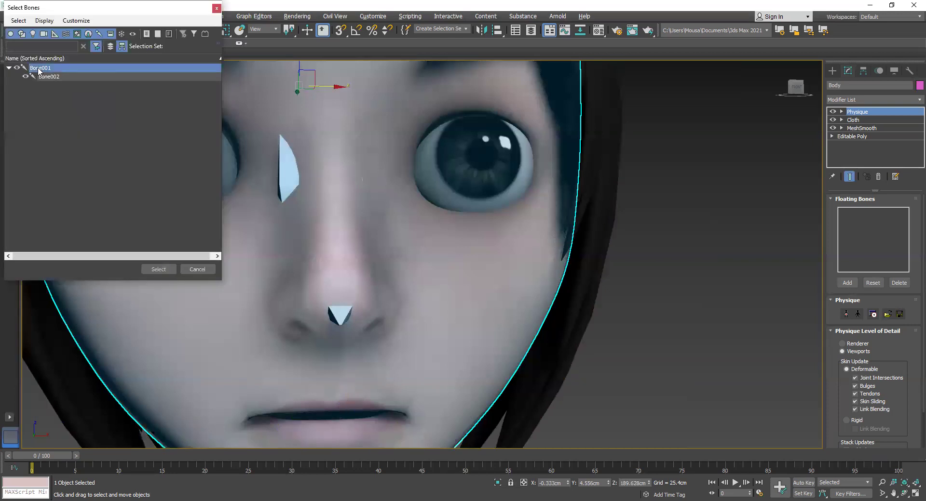
{"action": "left_click", "coordinate": [55, 79]}
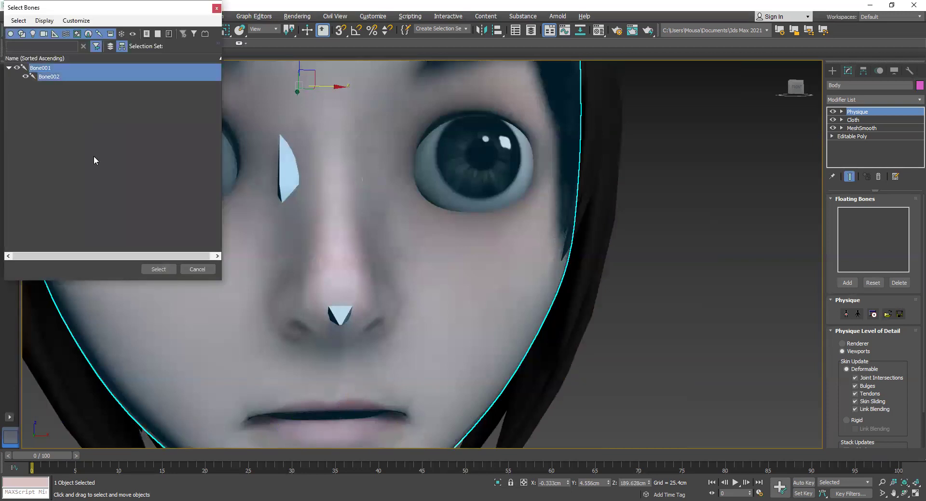
{"action": "left_click", "coordinate": [159, 269]}
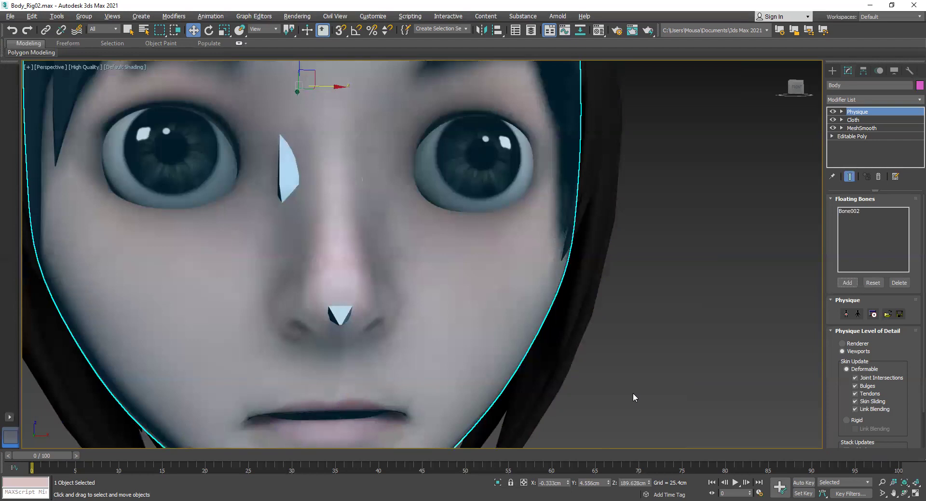
{"action": "left_click", "coordinate": [848, 285]}
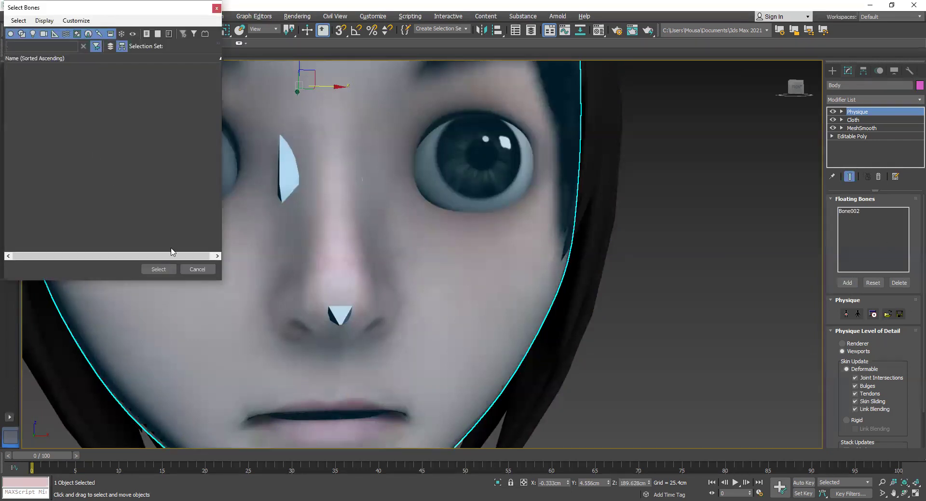
{"action": "left_click", "coordinate": [194, 273]}
- Delete Bone002 from the Floating Bones list and add it back through Select Bones
{"action": "left_click", "coordinate": [862, 212]}
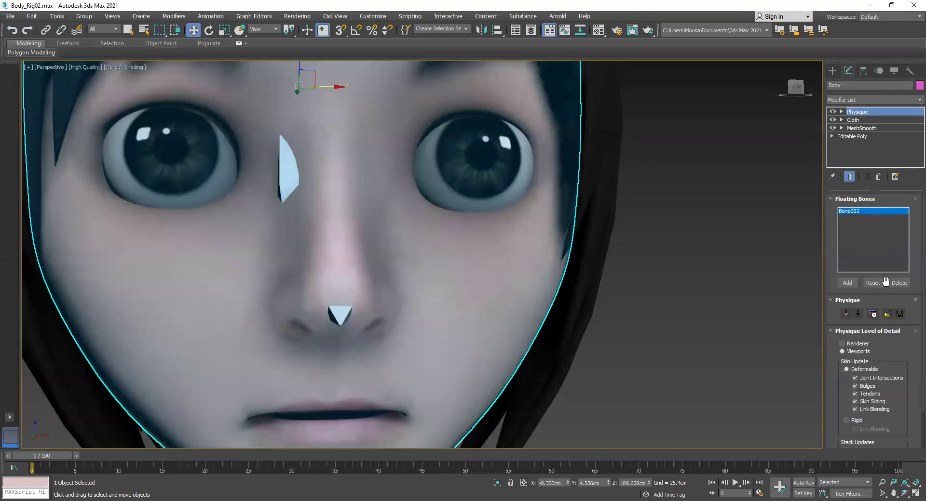
{"action": "left_click", "coordinate": [900, 283]}
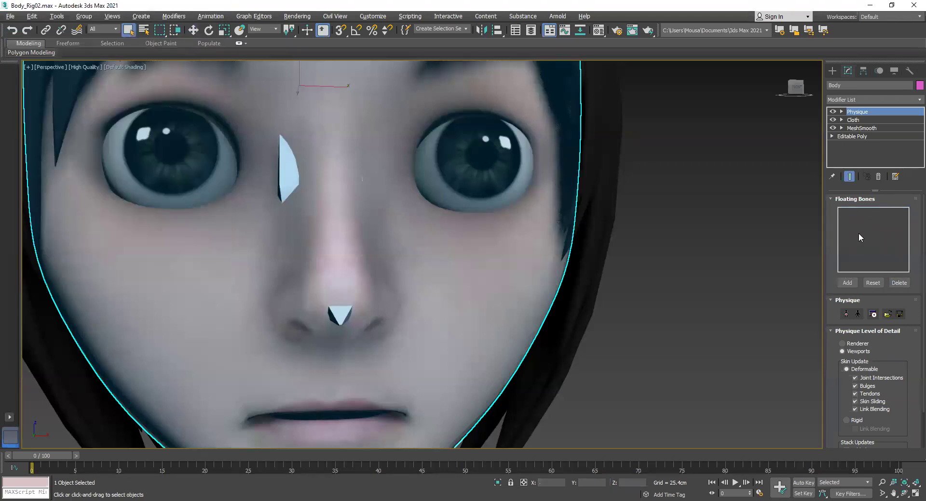
{"action": "left_click", "coordinate": [848, 283]}
{"action": "left_click", "coordinate": [47, 70]}
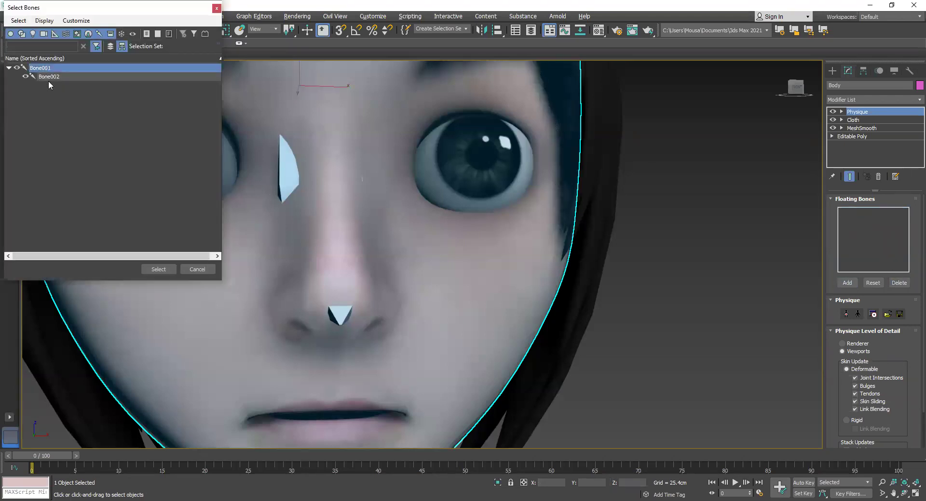
{"action": "left_click", "coordinate": [54, 77], "text": "ctrl"}
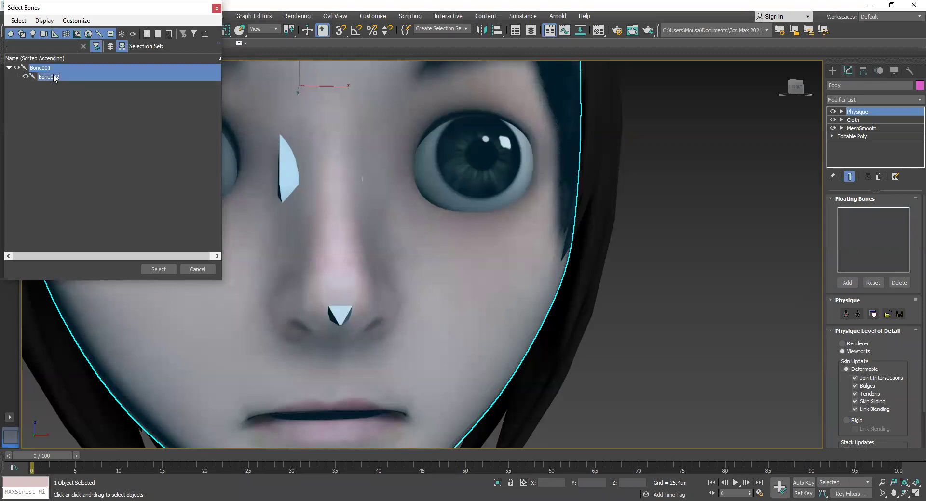
{"action": "left_click", "coordinate": [154, 269]}
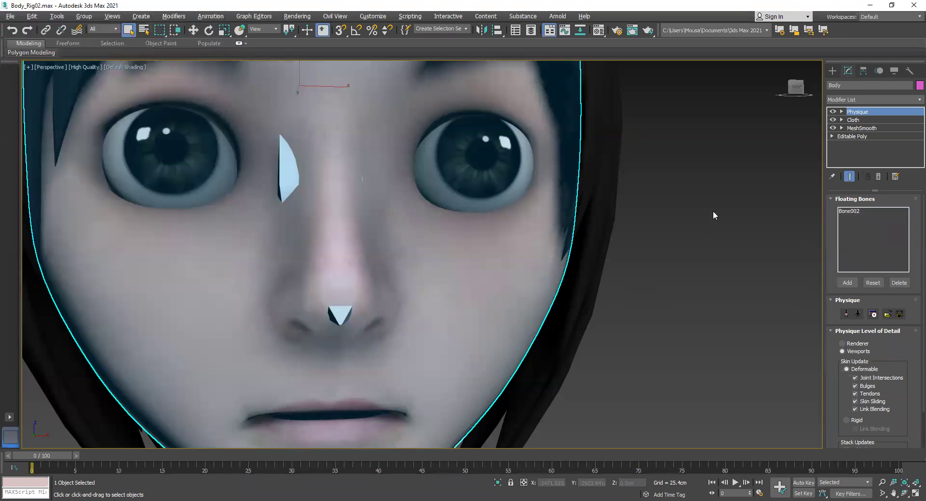
- Reselect the Body and orbit the view to turn the face sideways
{"action": "left_click", "coordinate": [716, 210]}
{"action": "left_click", "coordinate": [451, 270]}
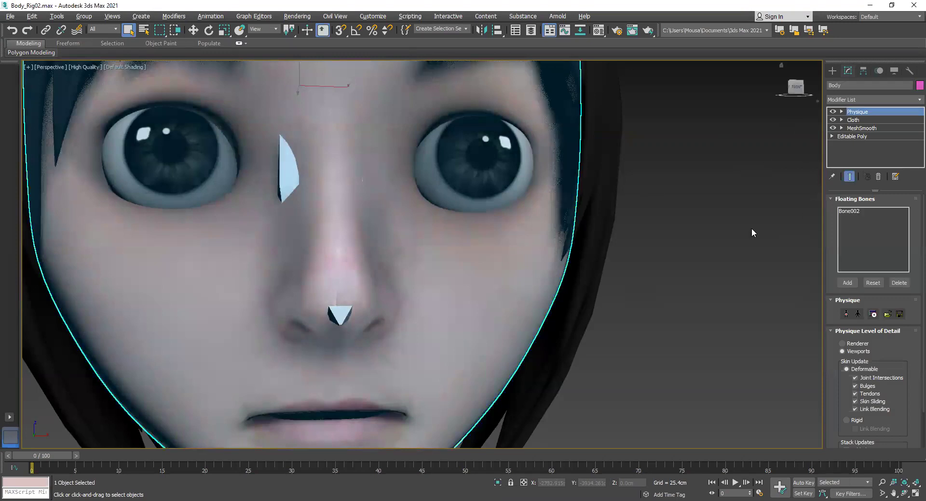
{"action": "left_click_drag", "start_coordinate": [796, 92], "coordinate": [674, 219]}
{"action": "key", "text": "alt+w"}
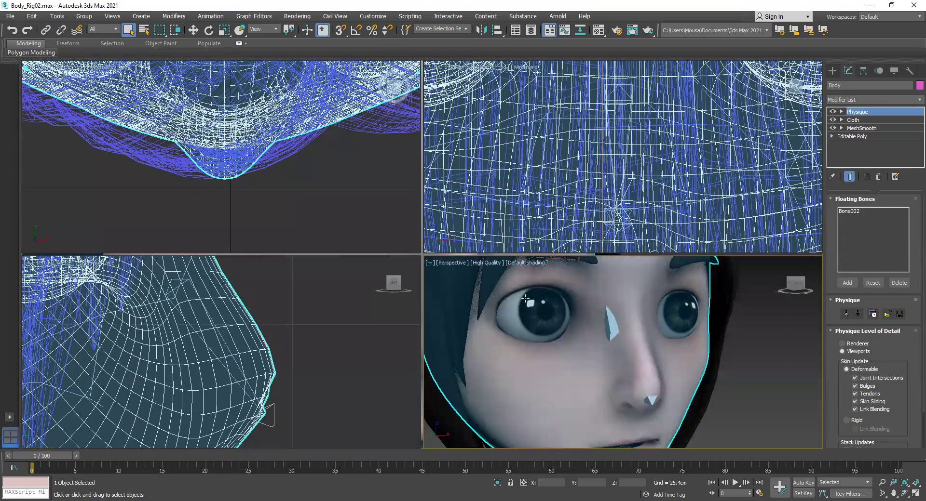
{"action": "key", "text": "alt+w"}
{"action": "right_click", "coordinate": [701, 315]}
{"action": "left_click", "coordinate": [645, 369]}
- Select the nose-tip bone Bone002 and move it beside the nose
{"action": "left_click", "coordinate": [704, 333]}
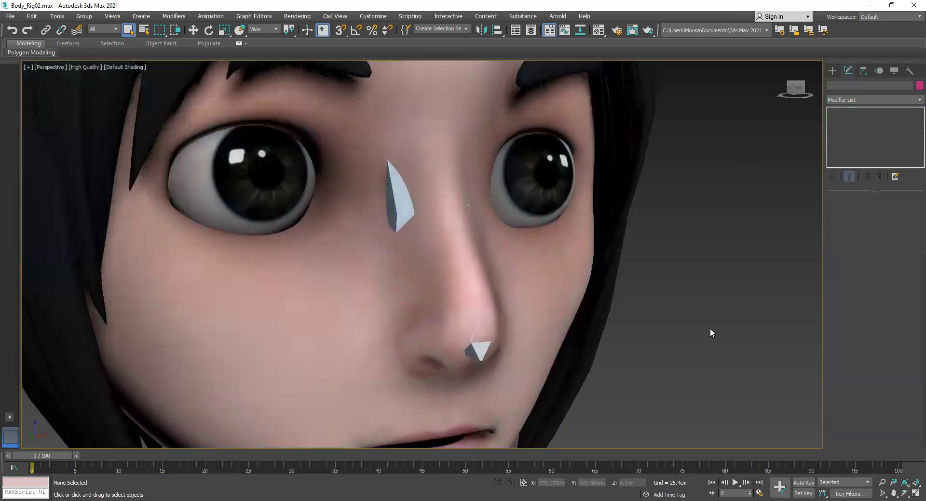
{"action": "left_click", "coordinate": [477, 351]}
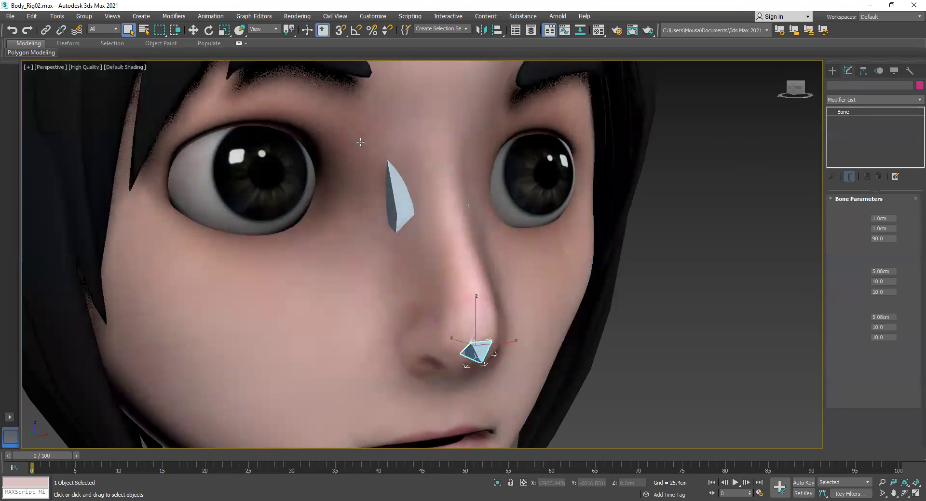
{"action": "left_click", "coordinate": [193, 30]}
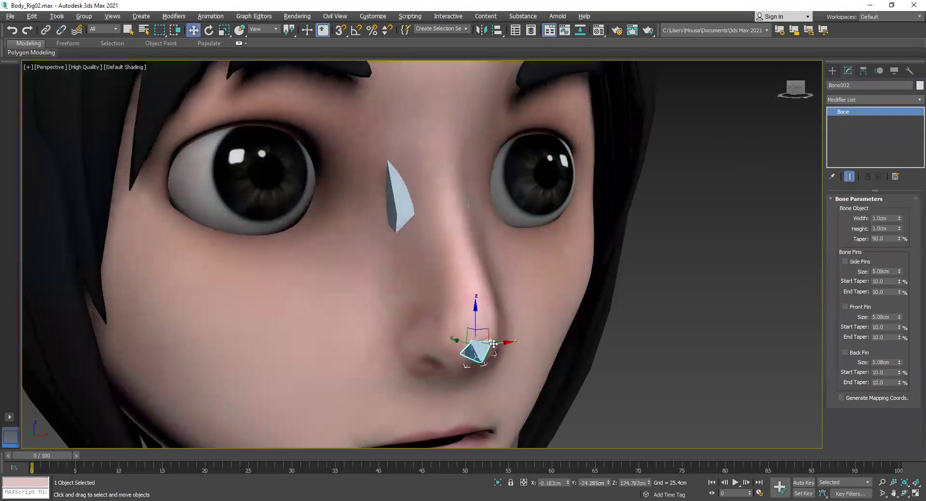
{"action": "left_click_drag", "start_coordinate": [499, 344], "coordinate": [506, 361]}
{"action": "left_click_drag", "start_coordinate": [790, 90], "coordinate": [795, 89]}
- From a side profile, drag Bone002 to just beyond the nose tip, then select the Body
{"action": "middle_click_drag", "start_coordinate": [504, 376], "coordinate": [641, 248], "text": "alt"}
{"action": "left_click_drag", "start_coordinate": [478, 315], "coordinate": [564, 192]}
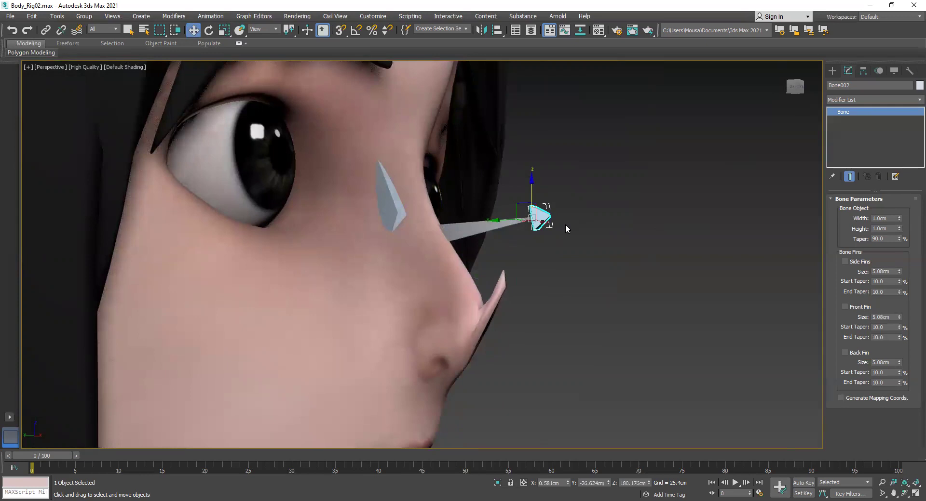
{"action": "left_click_drag", "start_coordinate": [531, 180], "coordinate": [532, 263]}
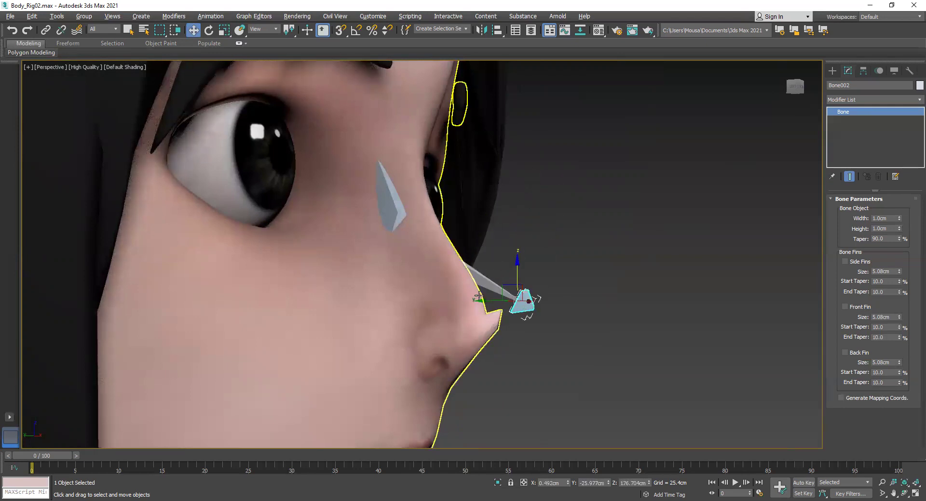
{"action": "left_click", "coordinate": [488, 282]}
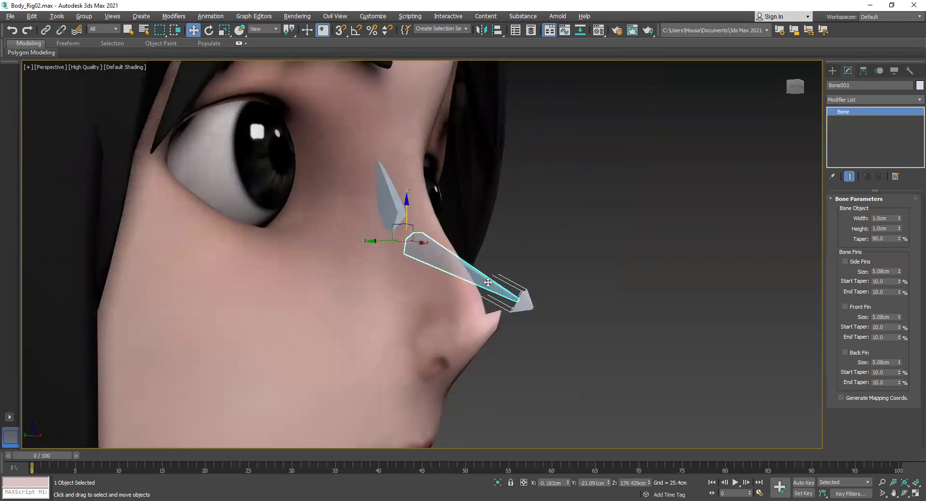
{"action": "left_click", "coordinate": [426, 306]}
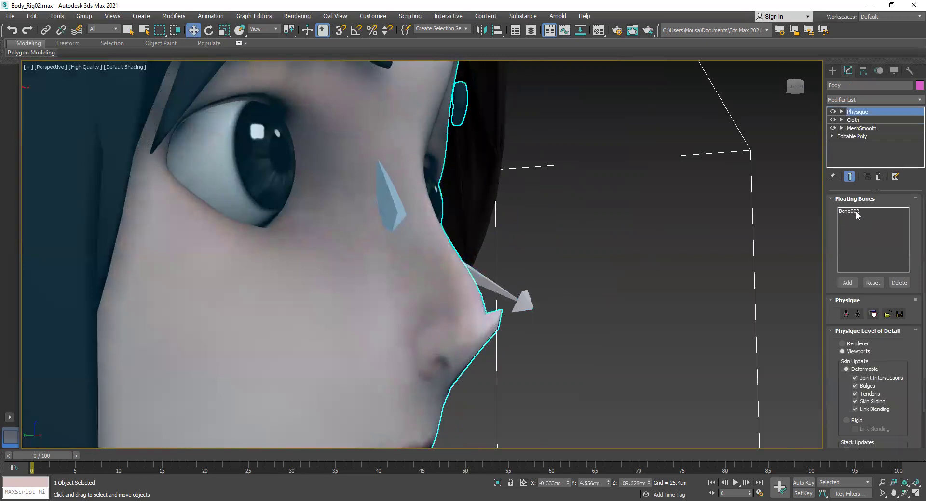
- Cancel the bone picker and undo the nose bone moves, returning Bone002 to the nostril
{"action": "left_click", "coordinate": [844, 283]}
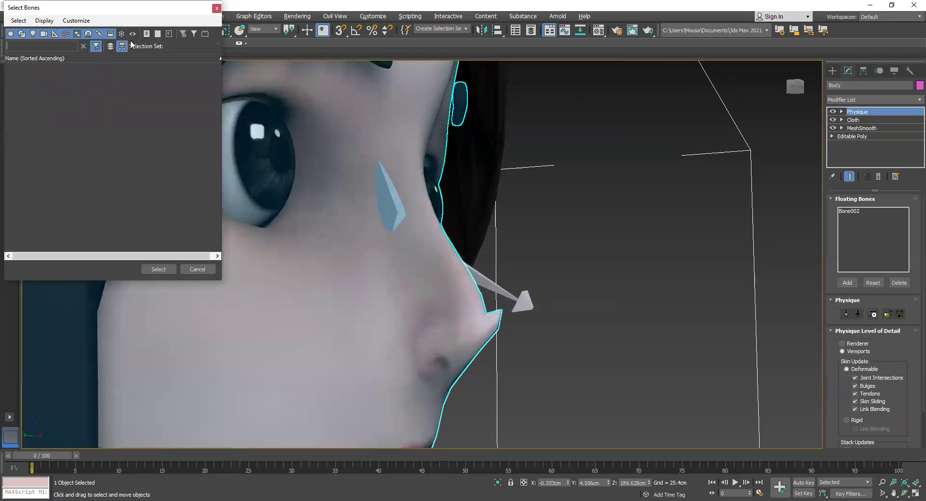
{"action": "left_click", "coordinate": [157, 34]}
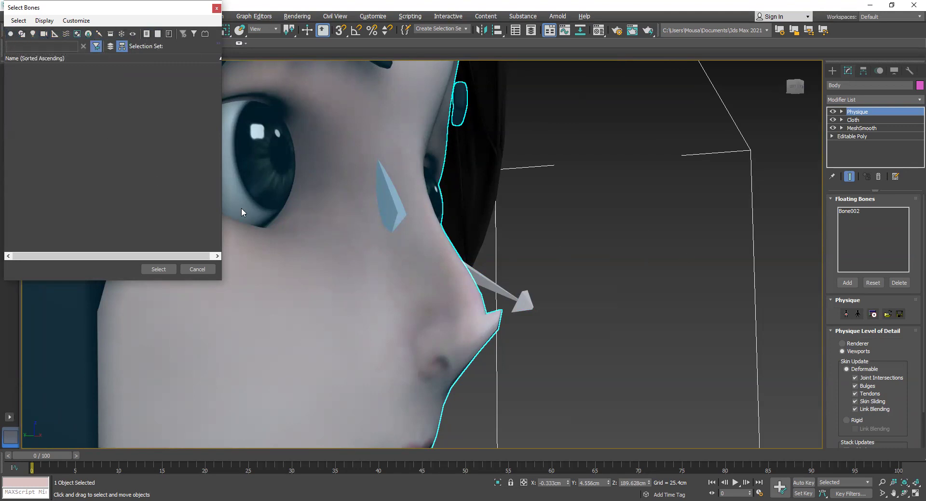
{"action": "left_click", "coordinate": [197, 269]}
{"action": "left_click", "coordinate": [856, 212]}
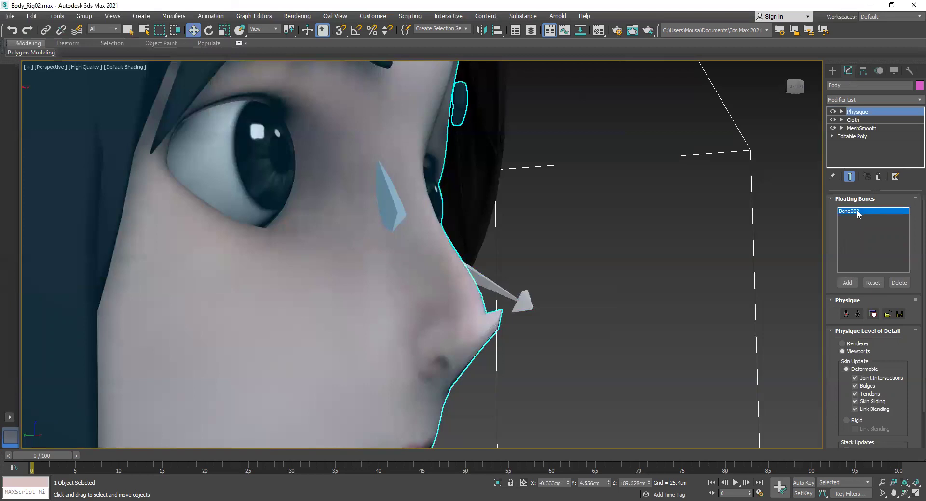
{"action": "left_click", "coordinate": [13, 31]}
{"action": "left_click", "coordinate": [13, 31]}
{"action": "left_click", "coordinate": [13, 31]}
{"action": "left_click", "coordinate": [13, 31]}
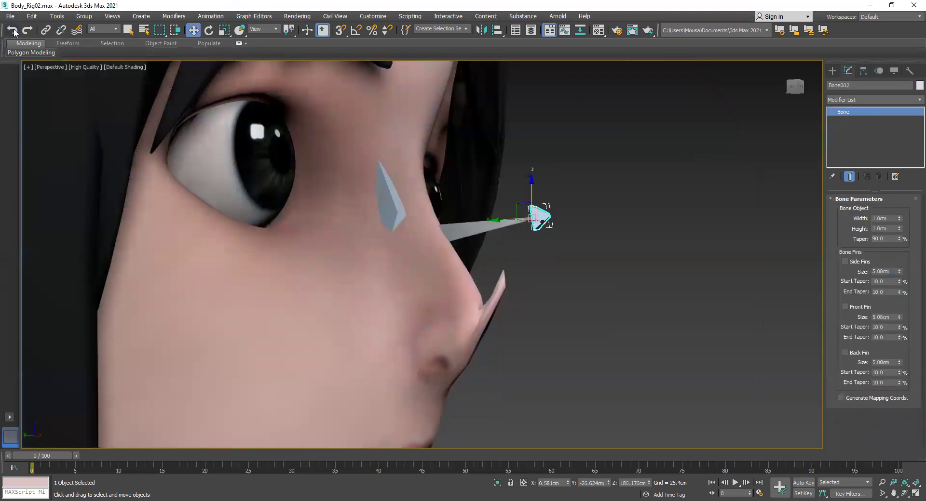
{"action": "left_click", "coordinate": [13, 31]}
- Delete Bone002 from the Body's Floating Bones, then add Bone001 from the bone list
{"action": "left_click", "coordinate": [409, 235]}
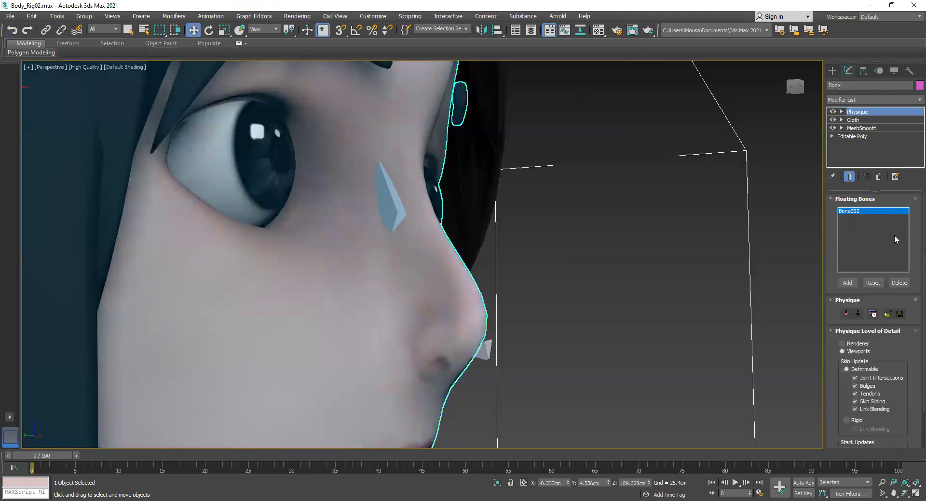
{"action": "left_click", "coordinate": [900, 283]}
{"action": "left_click", "coordinate": [848, 283]}
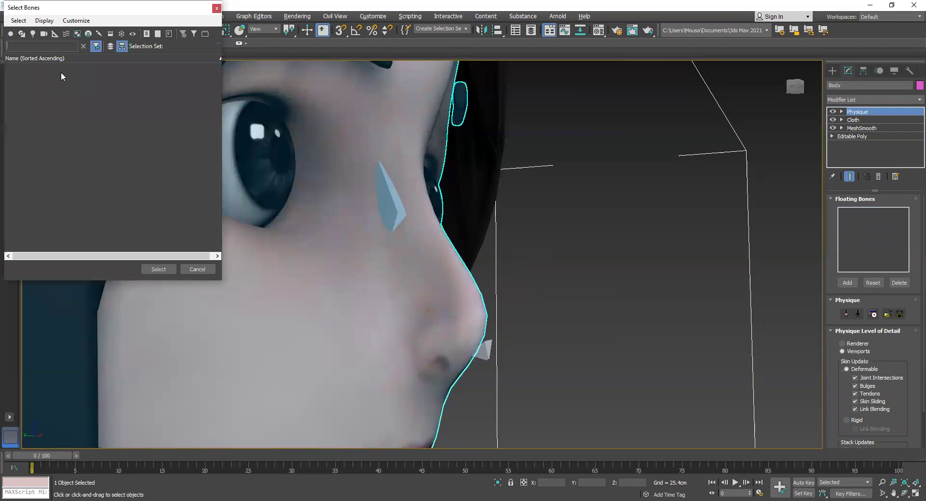
{"action": "left_click", "coordinate": [98, 34]}
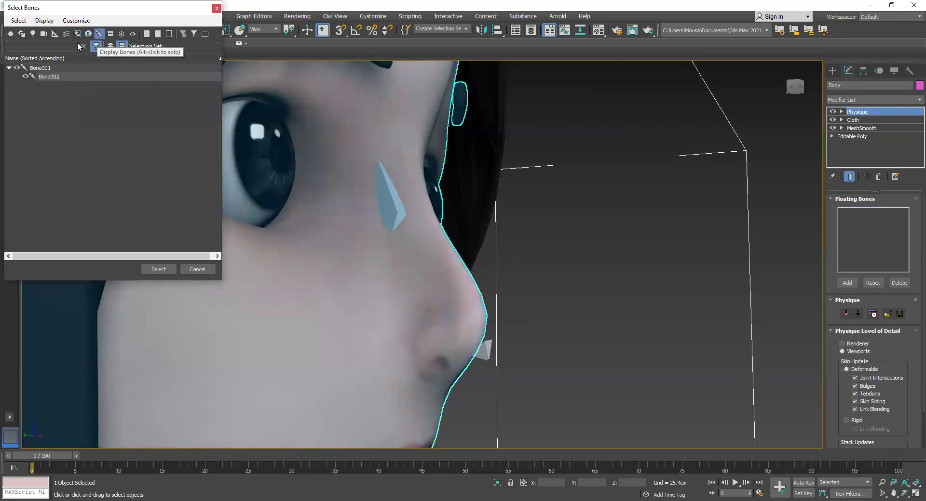
{"action": "double_click", "coordinate": [42, 69]}
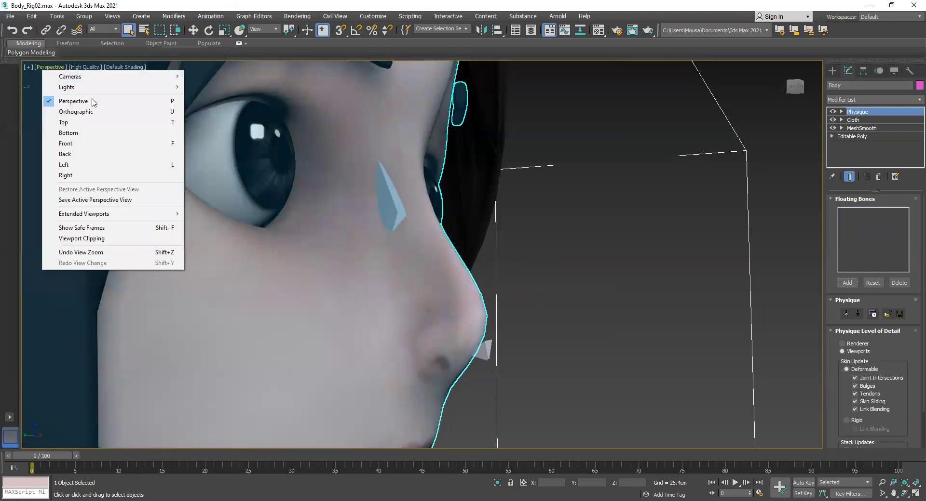
{"action": "left_click", "coordinate": [656, 273]}
{"action": "left_click", "coordinate": [656, 273]}
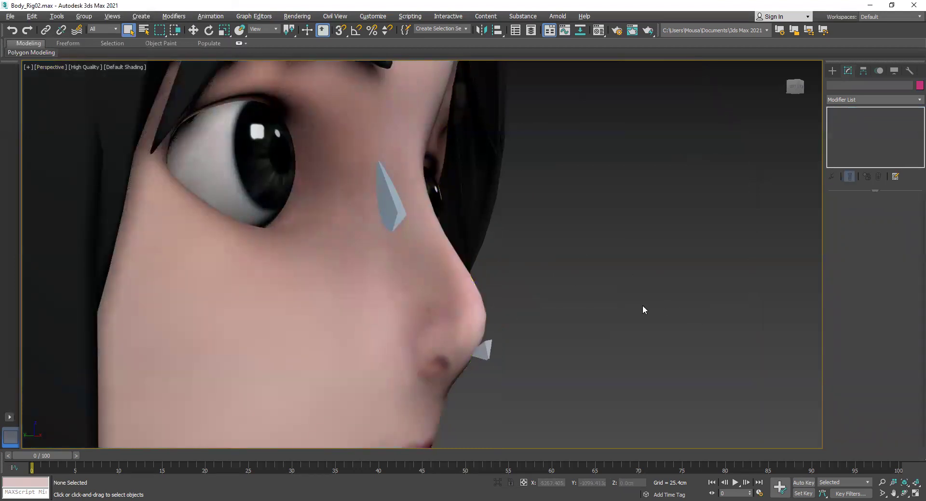
{"action": "key", "text": "alt+w"}
- In an enlarged Left view, draw a new nose bone ending below the nose tip
{"action": "left_click", "coordinate": [318, 325]}
{"action": "key", "text": "alt+w"}
{"action": "middle_click_drag", "start_coordinate": [433, 225], "coordinate": [505, 220]}
{"action": "left_click", "coordinate": [832, 71]}
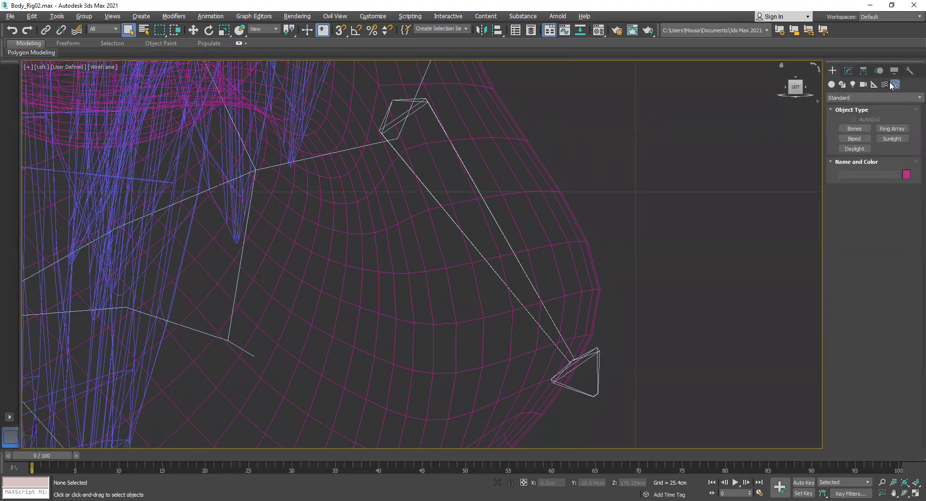
{"action": "left_click", "coordinate": [854, 129]}
{"action": "left_click", "coordinate": [358, 138]}
{"action": "left_click", "coordinate": [516, 387]}
{"action": "left_click", "coordinate": [540, 399]}
{"action": "right_click", "coordinate": [559, 422]}
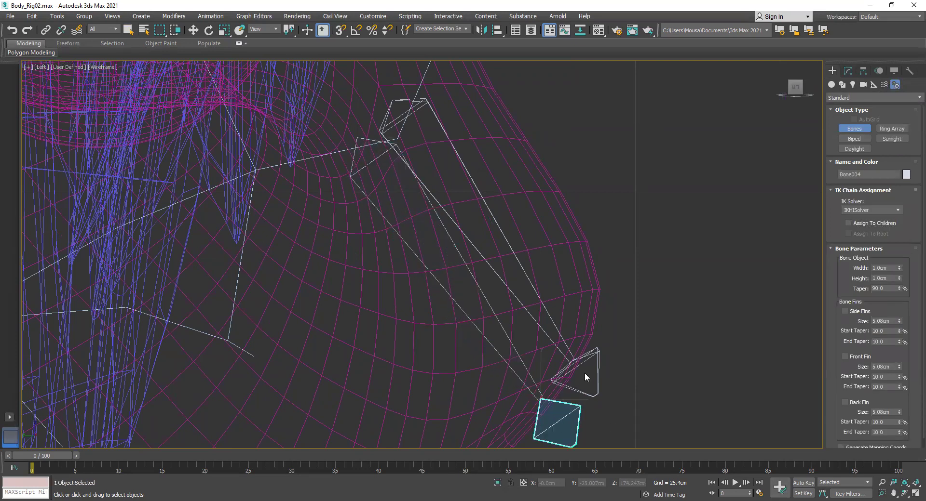
- Select the new Bone003 together with its end bone, then select the Body mesh
{"action": "key", "text": "w"}
{"action": "left_click", "coordinate": [398, 240]}
{"action": "left_click", "coordinate": [398, 241]}
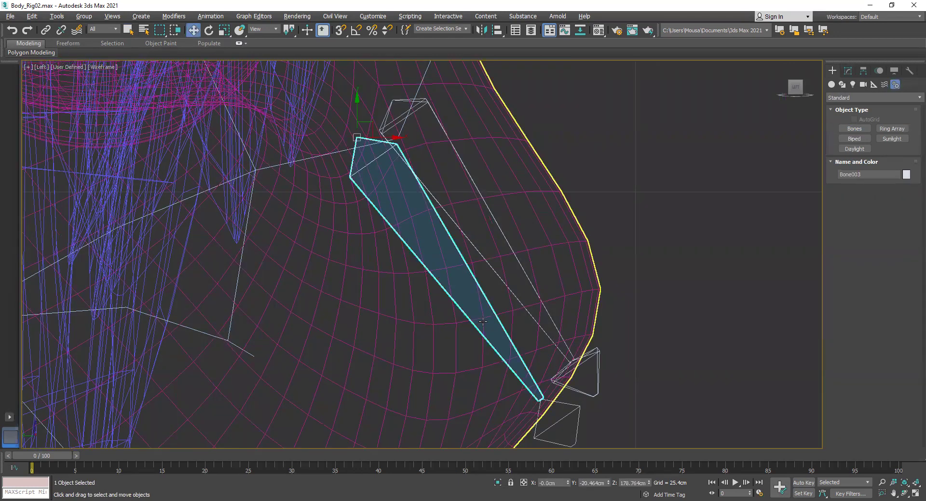
{"action": "left_click", "coordinate": [848, 71]}
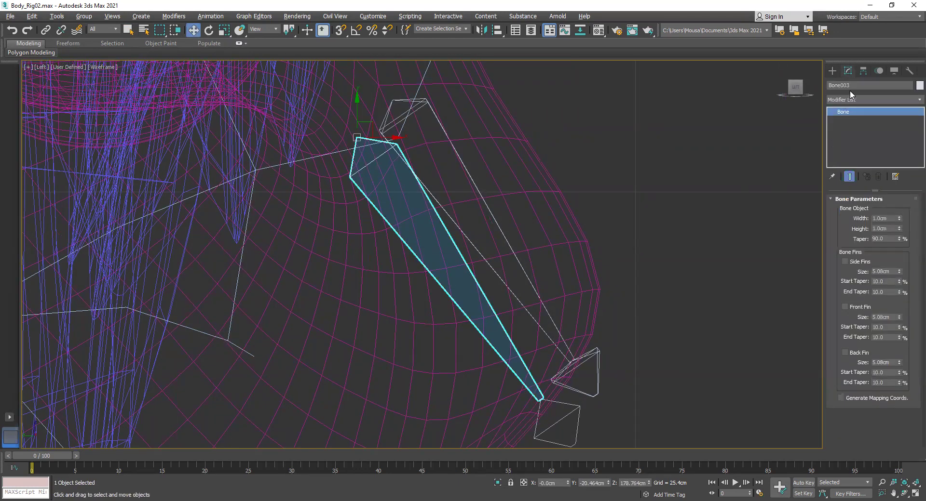
{"action": "left_click", "coordinate": [581, 421]}
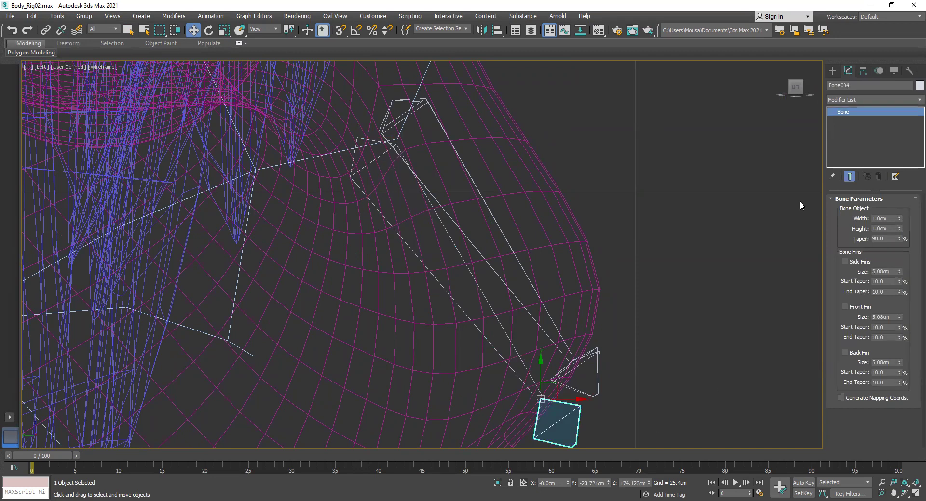
{"action": "left_click", "coordinate": [645, 351]}
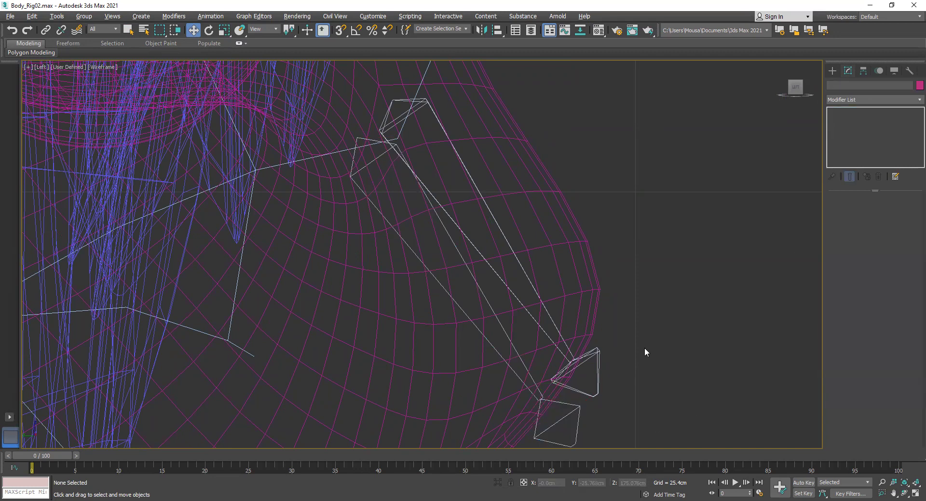
{"action": "left_click", "coordinate": [533, 289]}
{"action": "double_click", "coordinate": [533, 289]}
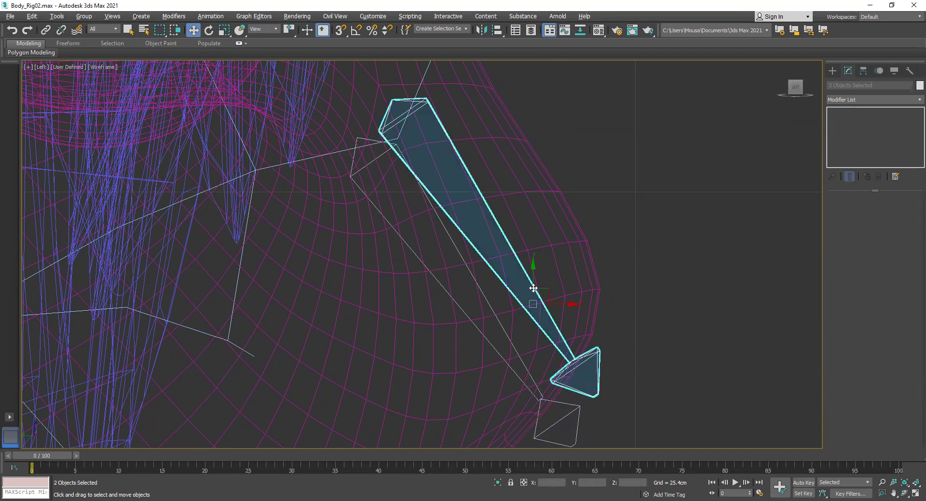
{"action": "left_click", "coordinate": [566, 288]}
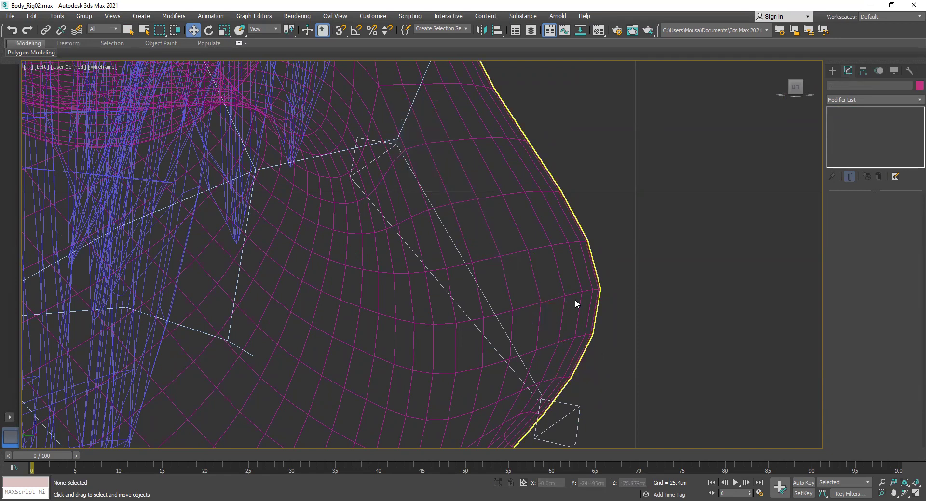
{"action": "left_click", "coordinate": [588, 307]}
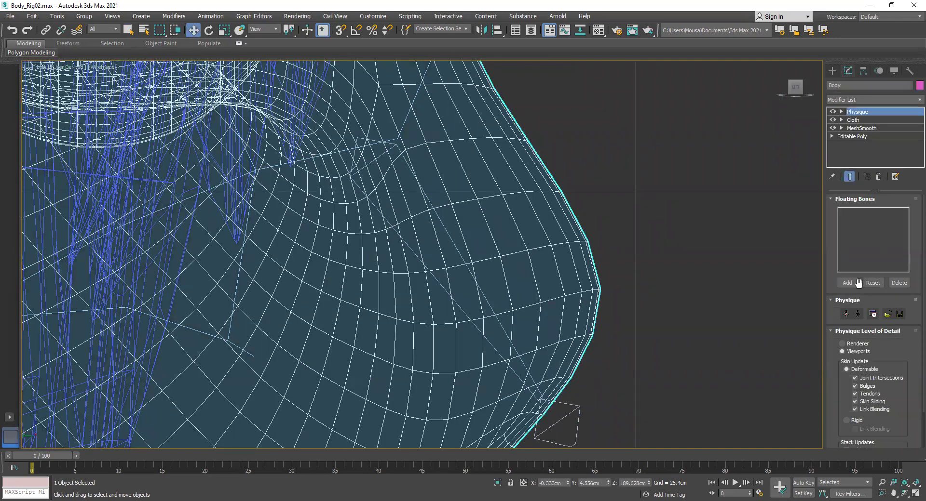
- Add Bone003 and Bone004 as Physique floating bones on the Body, then deselect it
{"action": "left_click", "coordinate": [847, 283]}
{"action": "left_click", "coordinate": [48, 68]}
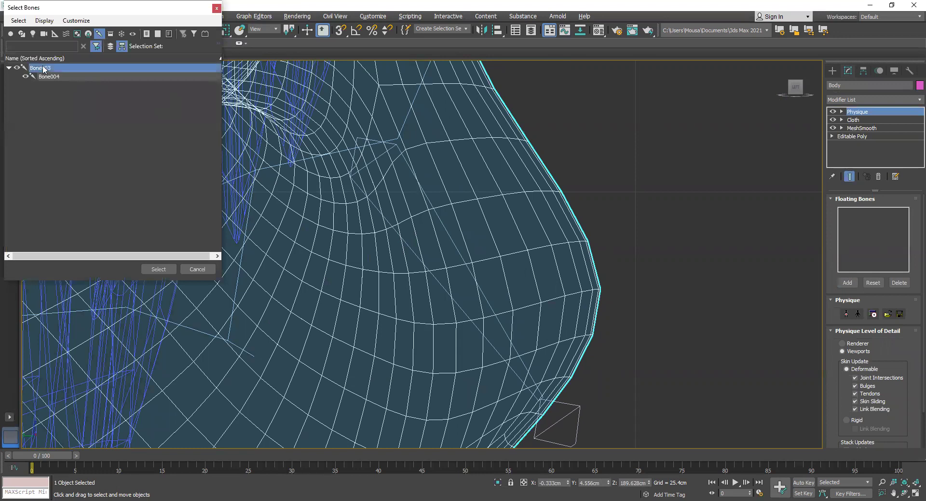
{"action": "left_click", "coordinate": [47, 78], "text": "ctrl"}
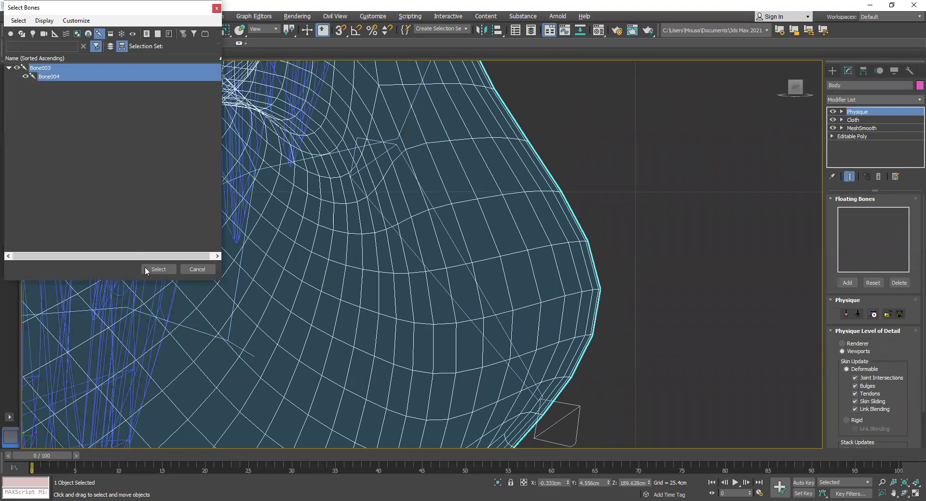
{"action": "left_click", "coordinate": [71, 118]}
{"action": "left_click", "coordinate": [41, 69]}
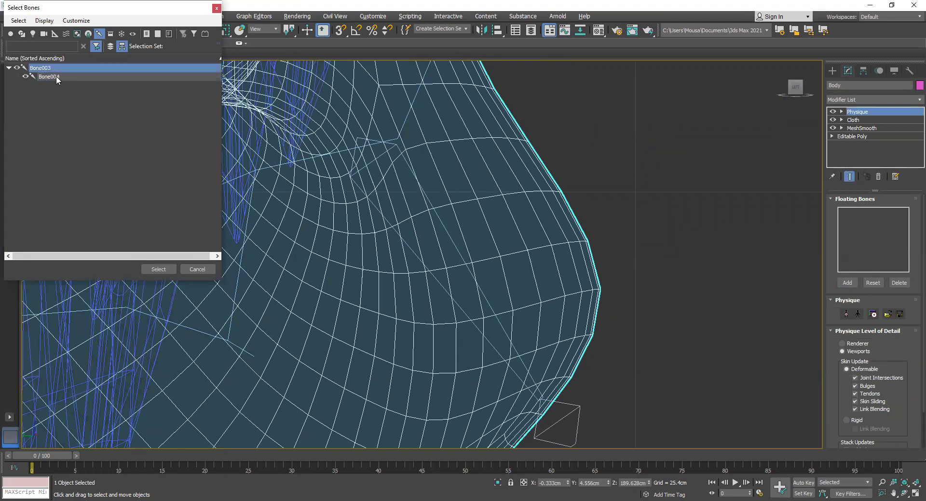
{"action": "left_click", "coordinate": [56, 76], "text": "ctrl"}
{"action": "left_click", "coordinate": [168, 270]}
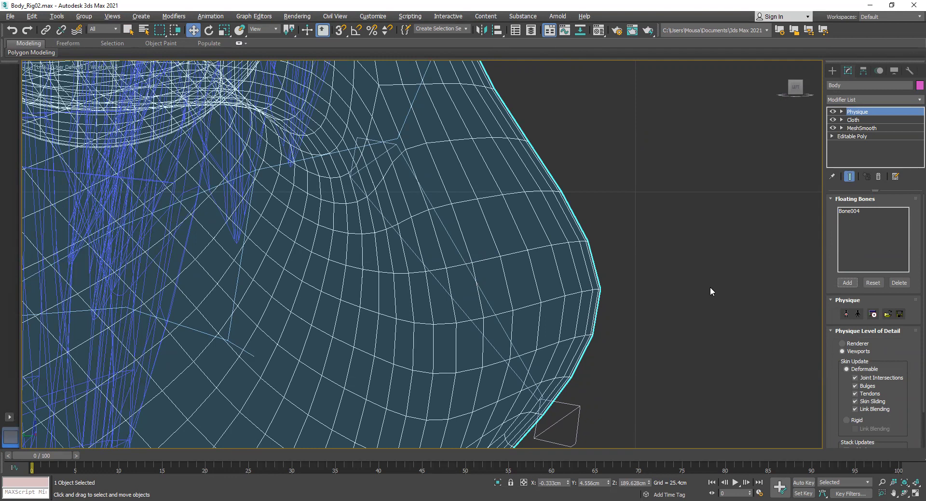
{"action": "left_click", "coordinate": [714, 267]}
- Draw a three-point bone chain down the nose bridge to the tip
{"action": "scroll", "coordinate": [642, 260], "scroll_direction": "down", "scroll_amount": 2}
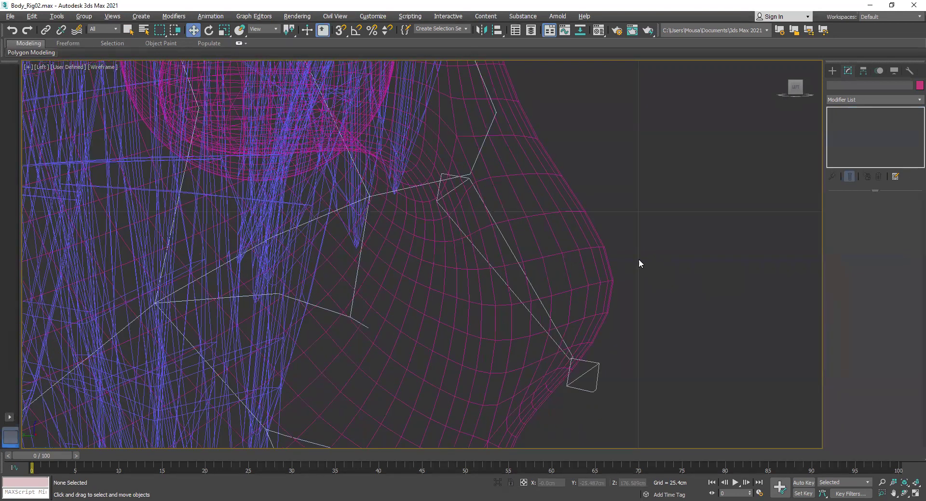
{"action": "scroll", "coordinate": [640, 260], "scroll_direction": "down", "scroll_amount": 3}
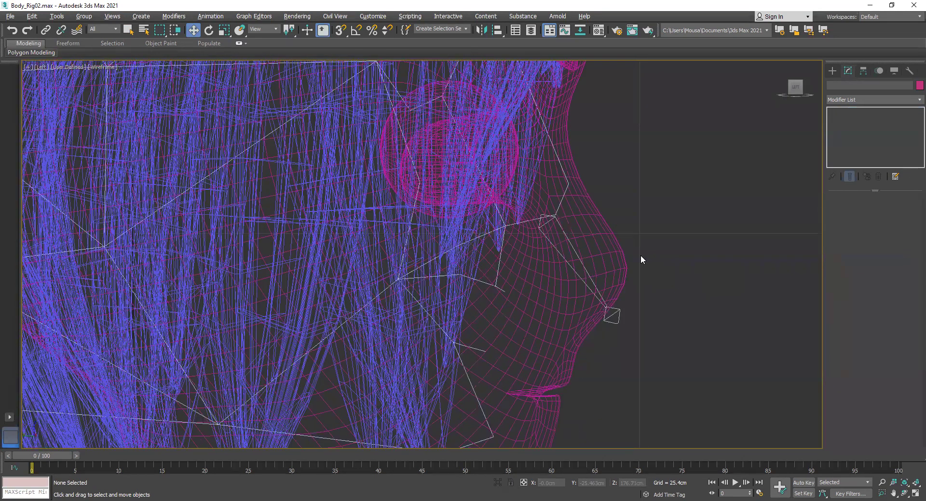
{"action": "scroll", "coordinate": [641, 256], "scroll_direction": "down", "scroll_amount": 3}
{"action": "scroll", "coordinate": [642, 256], "scroll_direction": "up", "scroll_amount": 6}
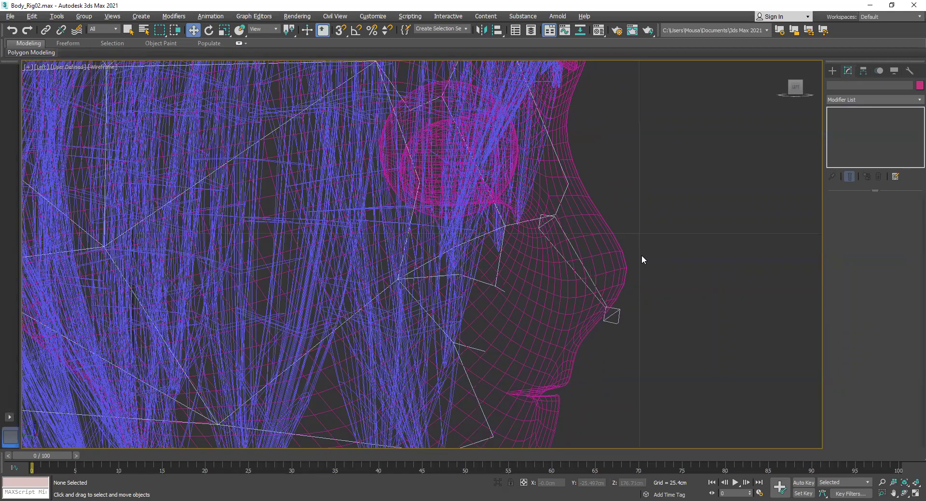
{"action": "left_click", "coordinate": [832, 70]}
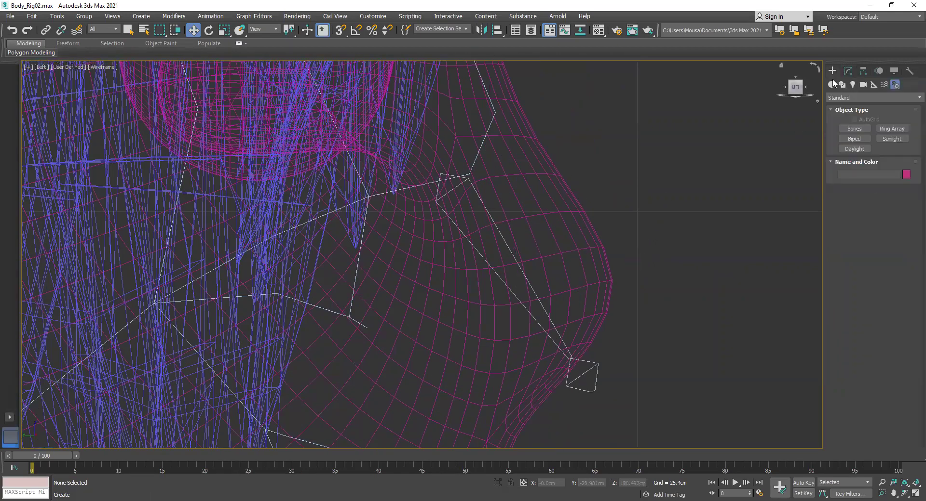
{"action": "left_click", "coordinate": [854, 129]}
{"action": "left_click", "coordinate": [457, 128]}
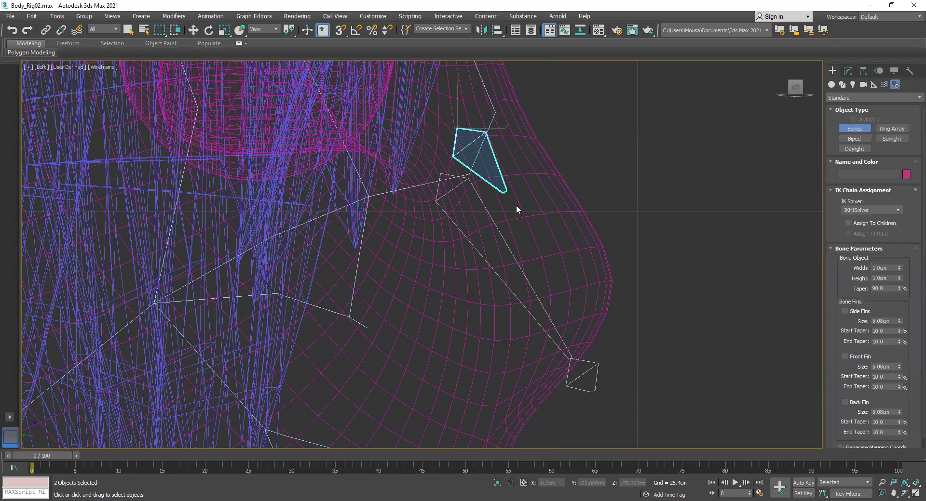
{"action": "left_click", "coordinate": [538, 239]}
{"action": "left_click", "coordinate": [593, 323]}
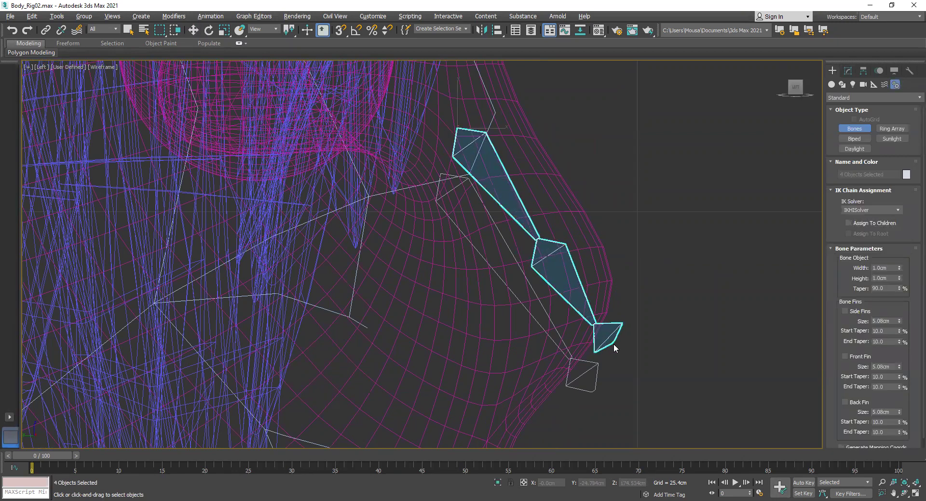
{"action": "right_click", "coordinate": [644, 360]}
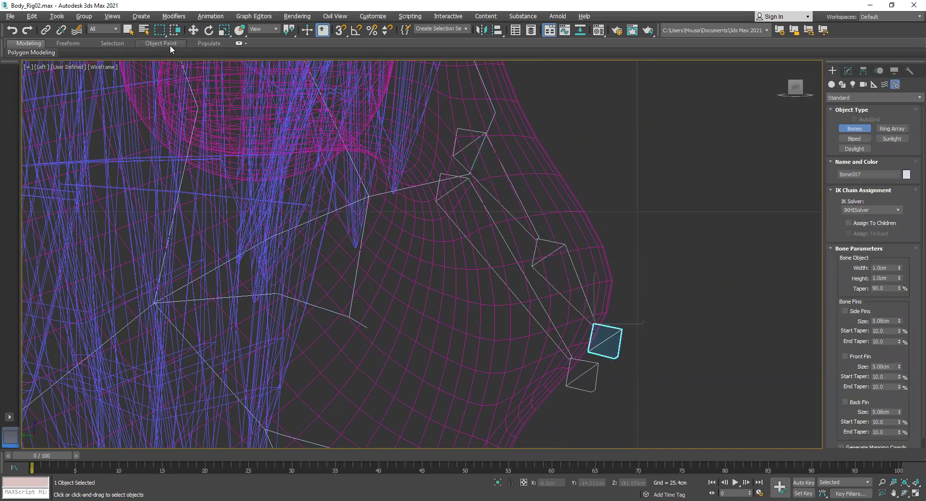
- Cancel the stray extra bones and select the Body to show its Physique settings
{"action": "left_click", "coordinate": [703, 283]}
{"action": "right_click", "coordinate": [687, 210]}
{"action": "left_click", "coordinate": [634, 245]}
{"action": "right_click", "coordinate": [703, 256]}
{"action": "right_click", "coordinate": [704, 256]}
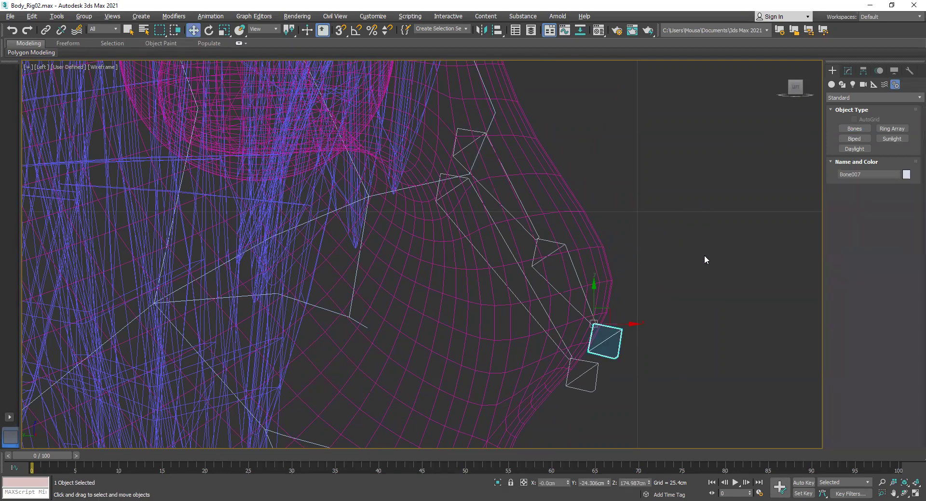
{"action": "left_click", "coordinate": [601, 264]}
{"action": "left_click", "coordinate": [848, 70]}
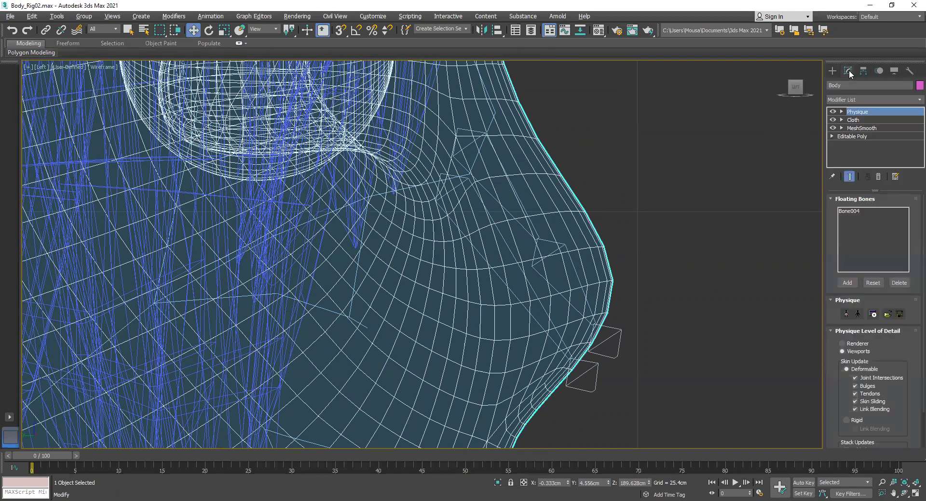
- Add Bone005 through Bone007 as floating bones, then select the end bone Bone007
{"action": "left_click", "coordinate": [847, 283]}
{"action": "left_click", "coordinate": [17, 77]}
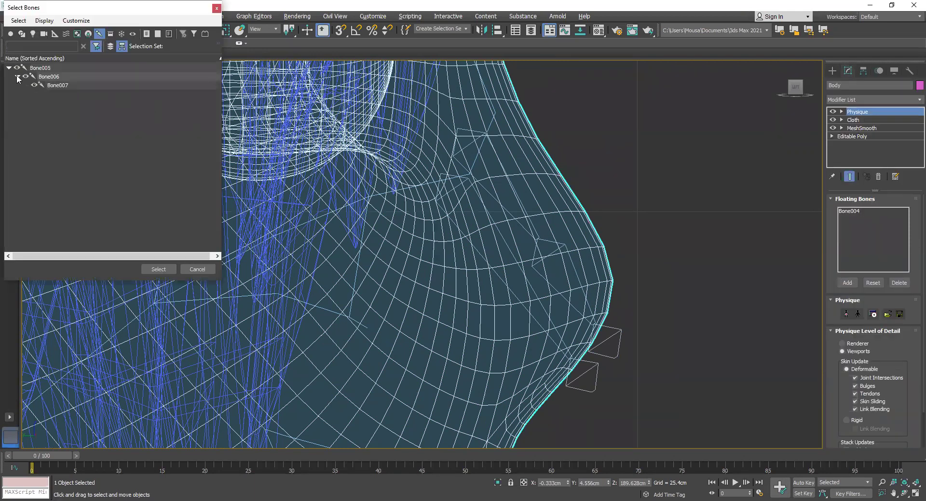
{"action": "left_click", "coordinate": [35, 69]}
{"action": "left_click", "coordinate": [56, 82], "text": "shift"}
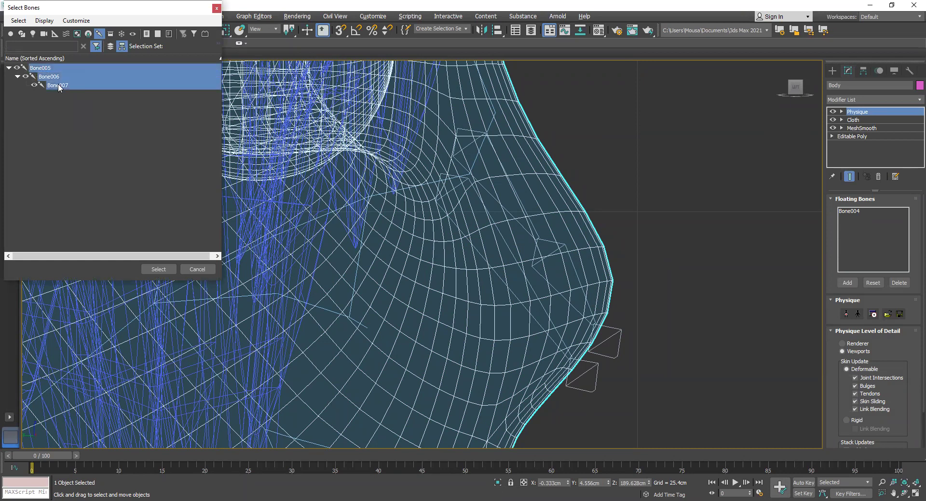
{"action": "left_click", "coordinate": [158, 270]}
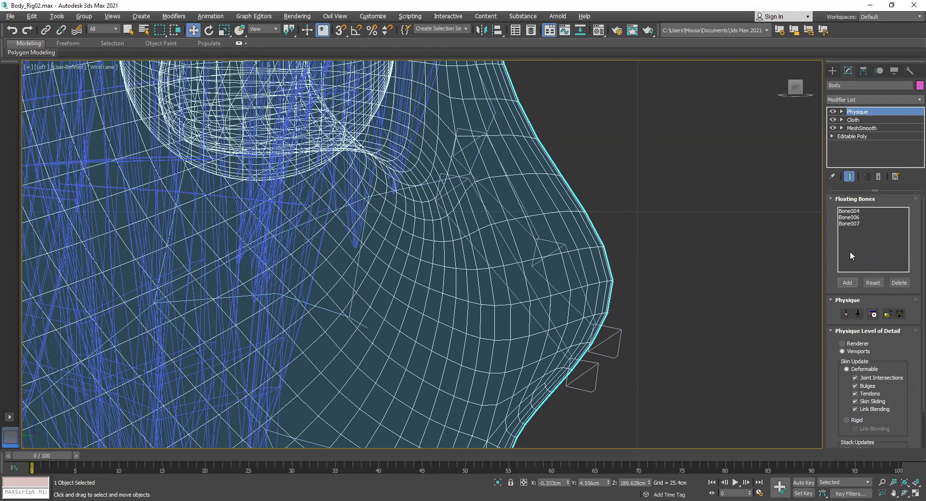
{"action": "left_click", "coordinate": [612, 351]}
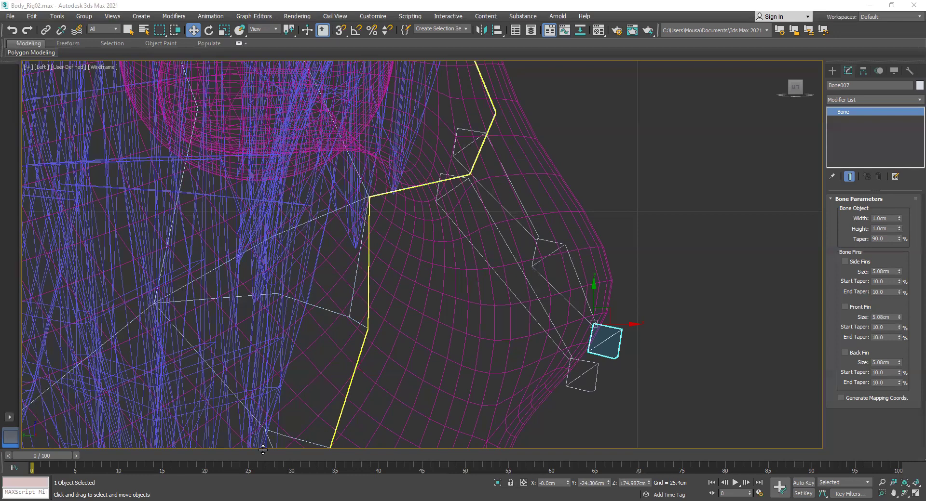
- Move end bone Bone007 up and outward and inspect the Body's nose deformation
{"action": "left_click_drag", "start_coordinate": [607, 317], "coordinate": [656, 257]}
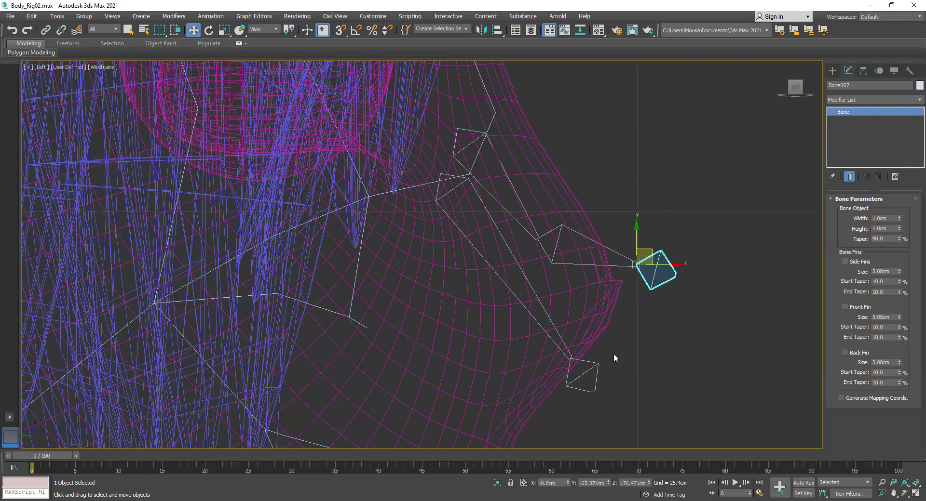
{"action": "left_click", "coordinate": [575, 236]}
{"action": "left_click", "coordinate": [518, 205]}
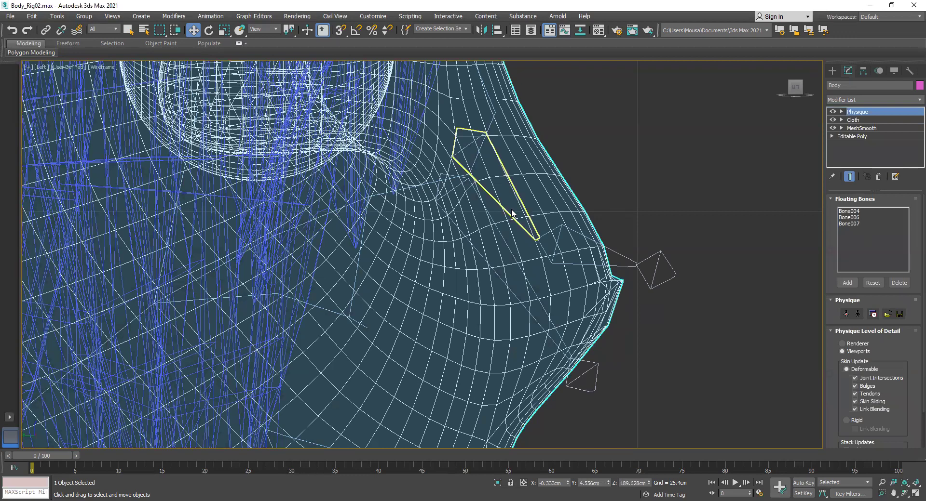
{"action": "left_click", "coordinate": [613, 181]}
{"action": "left_click", "coordinate": [517, 191]}
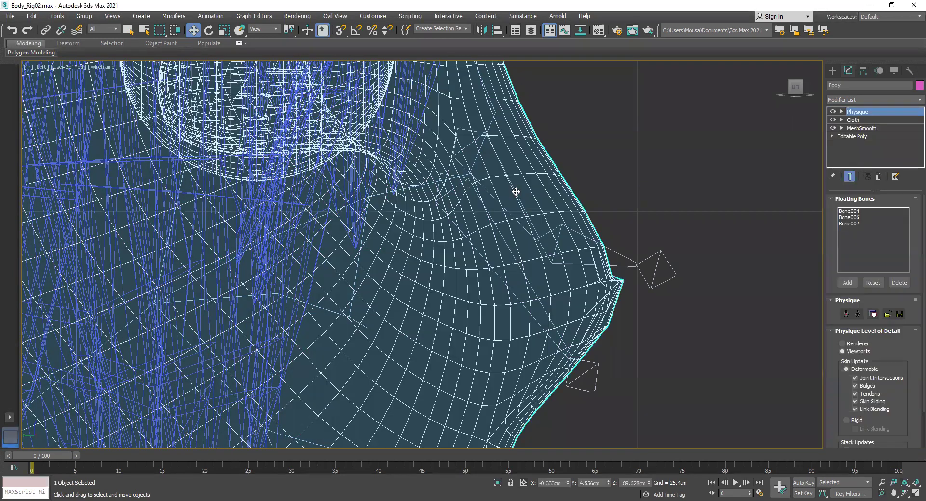
{"action": "left_click", "coordinate": [512, 198]}
{"action": "left_click", "coordinate": [512, 198]}
{"action": "left_click", "coordinate": [512, 199]}
{"action": "left_click", "coordinate": [511, 198]}
{"action": "left_click", "coordinate": [510, 196]}
- Rotate Bone005 to swing the nose bones outward, then select the Body
{"action": "left_click", "coordinate": [517, 200]}
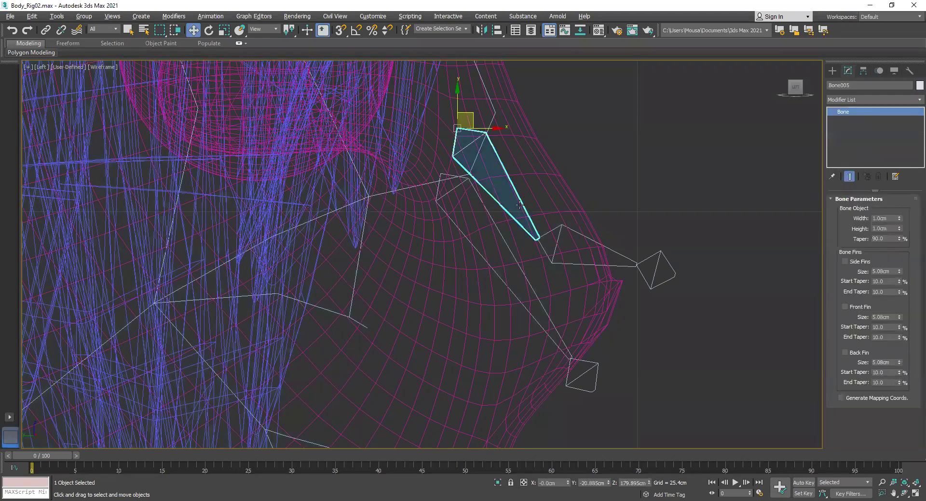
{"action": "left_click", "coordinate": [209, 34]}
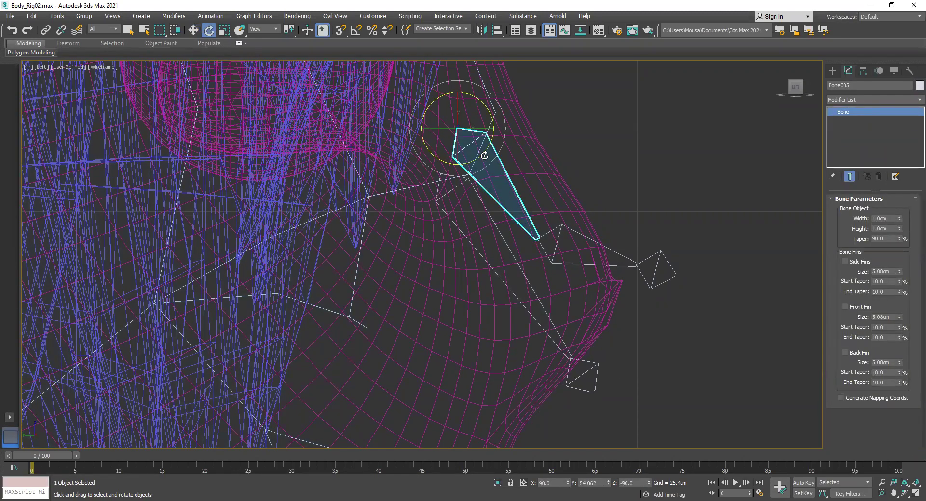
{"action": "mouse_move", "coordinate": [481, 149]}
{"action": "left_mouse_down"}
{"action": "mouse_move", "coordinate": [501, 138]}
{"action": "mouse_move", "coordinate": [504, 144]}
{"action": "mouse_move", "coordinate": [463, 150]}
{"action": "mouse_move", "coordinate": [487, 164]}
{"action": "left_mouse_up"}
{"action": "left_click", "coordinate": [647, 321]}
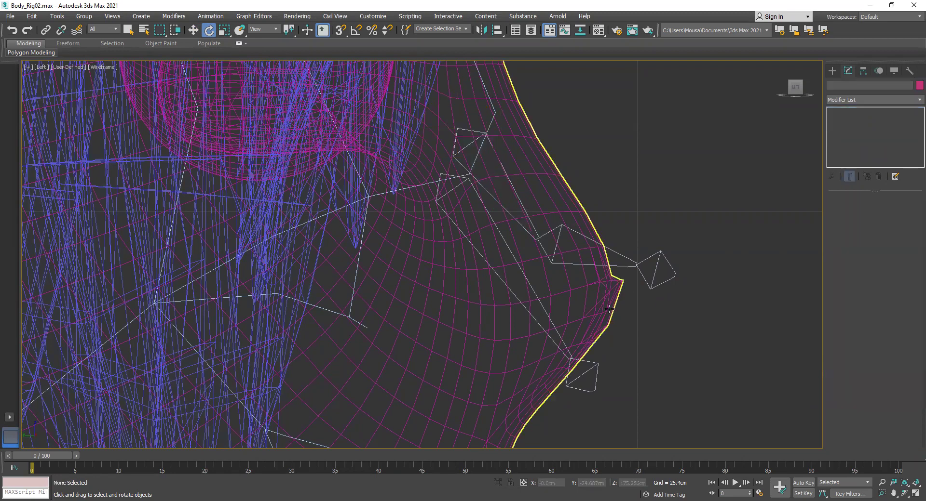
{"action": "left_click", "coordinate": [609, 308]}
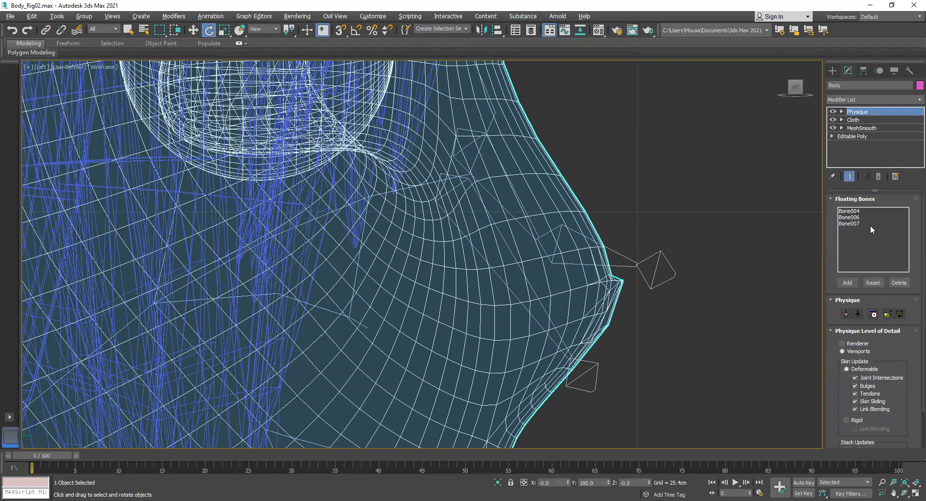
- Enter the Body's Physique Envelope level and trial-select the three nose links in the Left view
{"action": "left_click", "coordinate": [842, 112]}
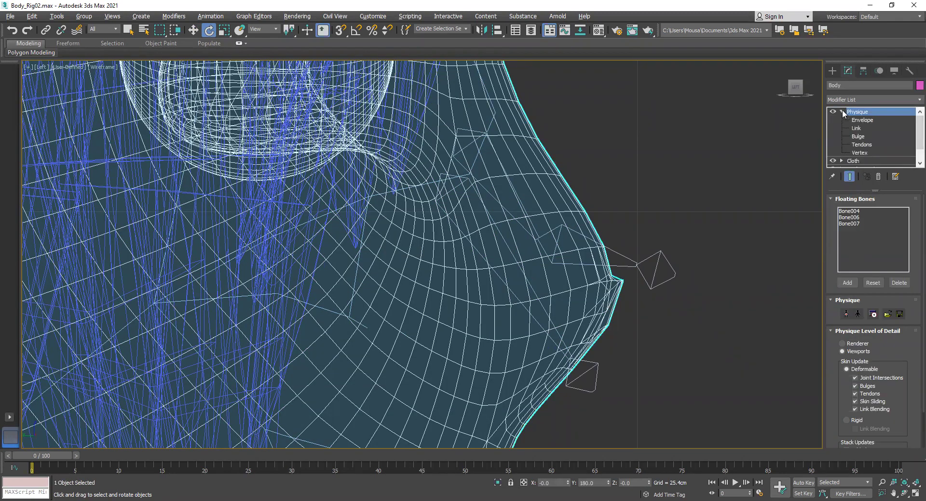
{"action": "left_click", "coordinate": [862, 120]}
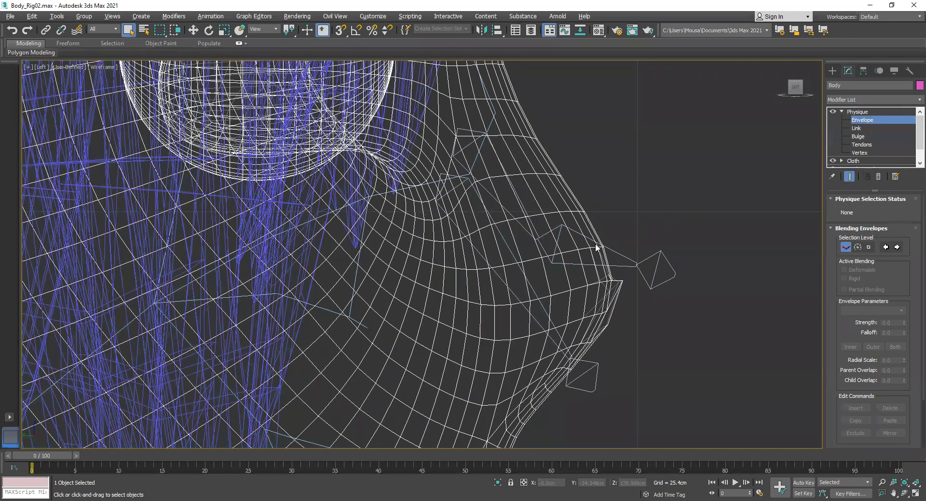
{"action": "left_click_drag", "start_coordinate": [691, 240], "coordinate": [638, 305]}
{"action": "left_click_drag", "start_coordinate": [506, 218], "coordinate": [565, 267]}
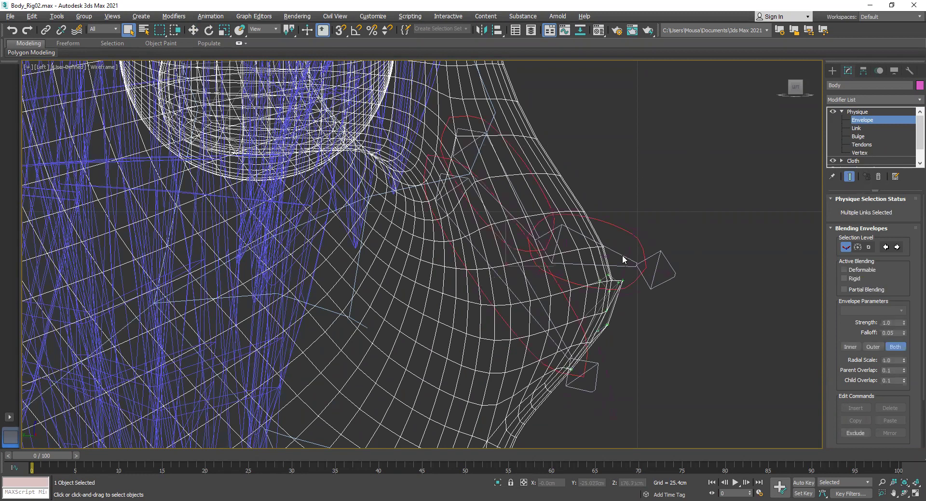
{"action": "left_click", "coordinate": [615, 237]}
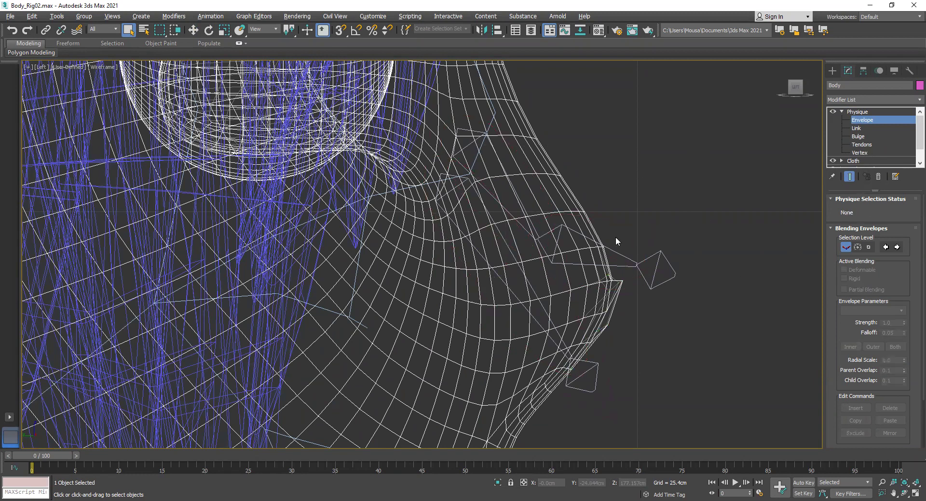
- Maximize the Perspective view and frame the character's face
{"action": "mouse_move", "coordinate": [797, 89]}
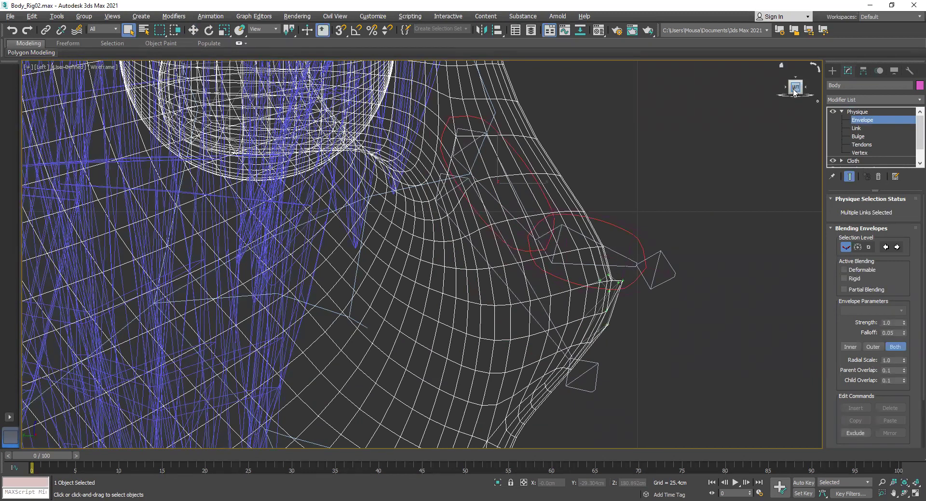
{"action": "key", "text": "alt+w"}
{"action": "right_click", "coordinate": [687, 309]}
{"action": "key", "text": "alt+w"}
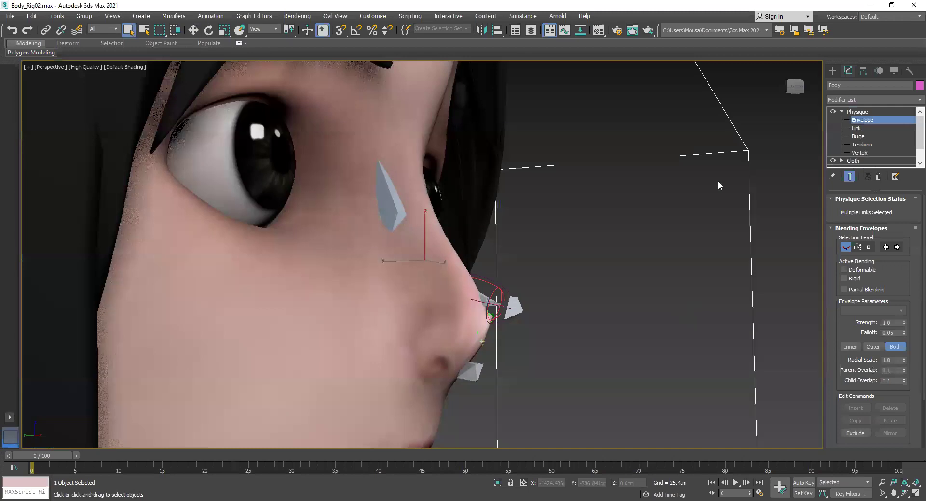
{"action": "mouse_move", "coordinate": [796, 89]}
{"action": "left_mouse_down"}
{"action": "mouse_move", "coordinate": [793, 102]}
{"action": "mouse_move", "coordinate": [790, 95]}
{"action": "left_mouse_up"}
{"action": "middle_click_drag", "start_coordinate": [427, 300], "coordinate": [511, 249]}
{"action": "scroll", "coordinate": [552, 276], "scroll_direction": "up", "scroll_amount": 2}
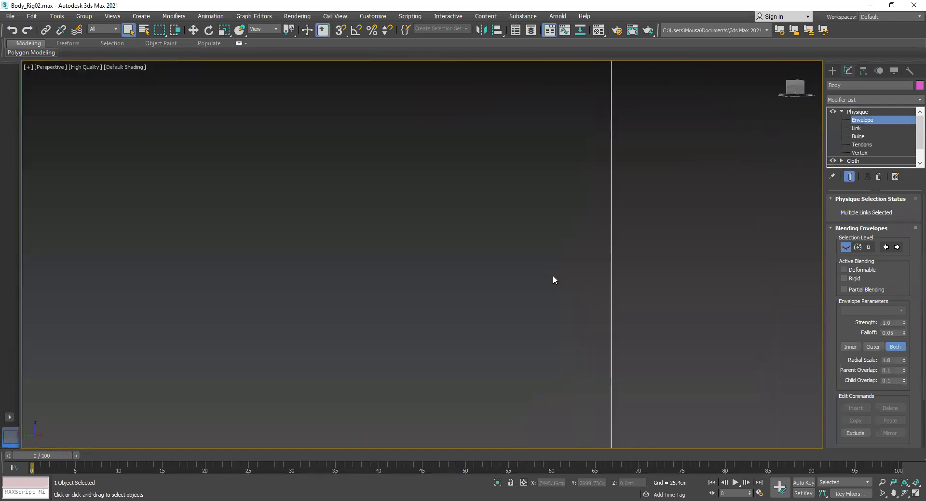
{"action": "scroll", "coordinate": [554, 277], "scroll_direction": "down", "scroll_amount": 1}
{"action": "scroll", "coordinate": [553, 281], "scroll_direction": "down", "scroll_amount": 8}
- Turn on Edged Faces, turn the face toward camera, and clear the link selection
{"action": "key", "text": "F4"}
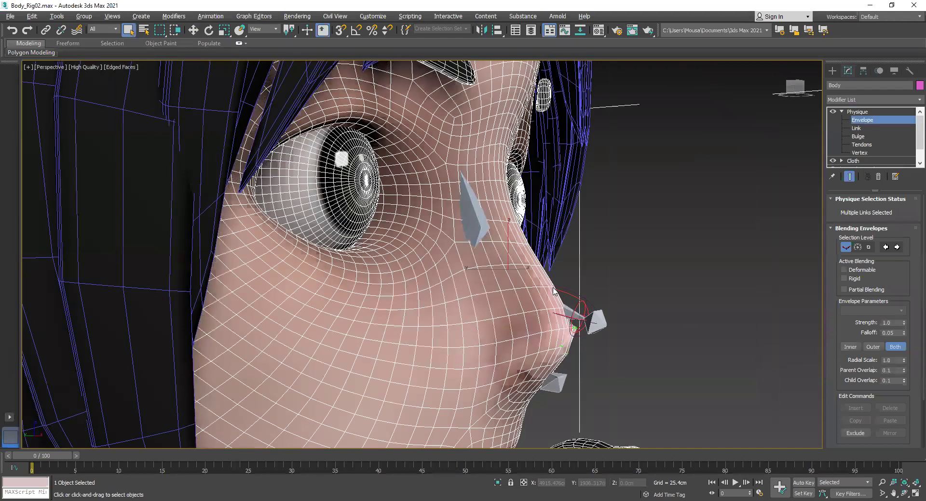
{"action": "left_click_drag", "start_coordinate": [796, 89], "coordinate": [789, 92]}
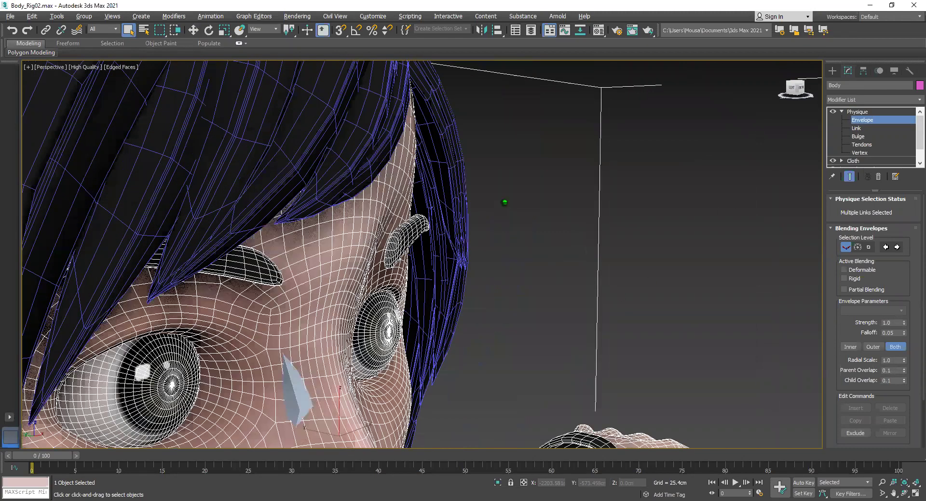
{"action": "scroll", "coordinate": [490, 238], "scroll_direction": "down", "scroll_amount": 6}
{"action": "middle_click_drag", "start_coordinate": [491, 238], "coordinate": [515, 233]}
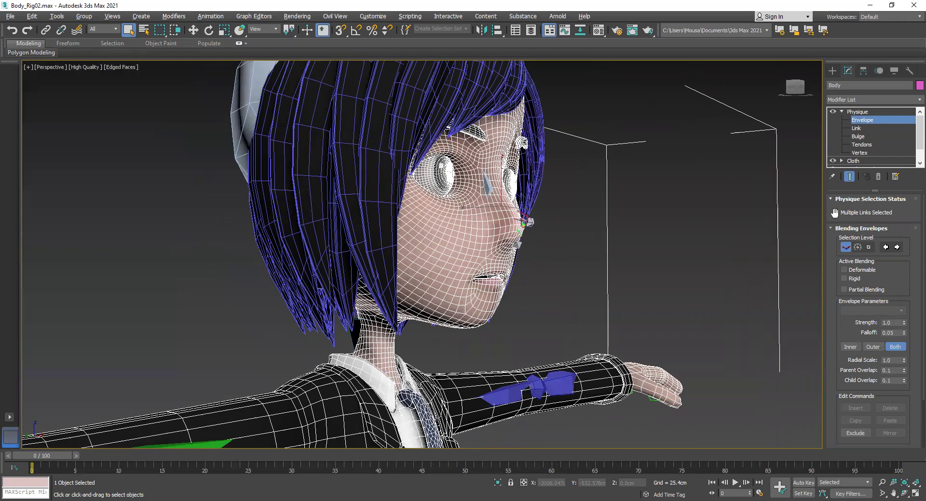
{"action": "left_click", "coordinate": [583, 246]}
{"action": "scroll", "coordinate": [520, 209], "scroll_direction": "up", "scroll_amount": 5}
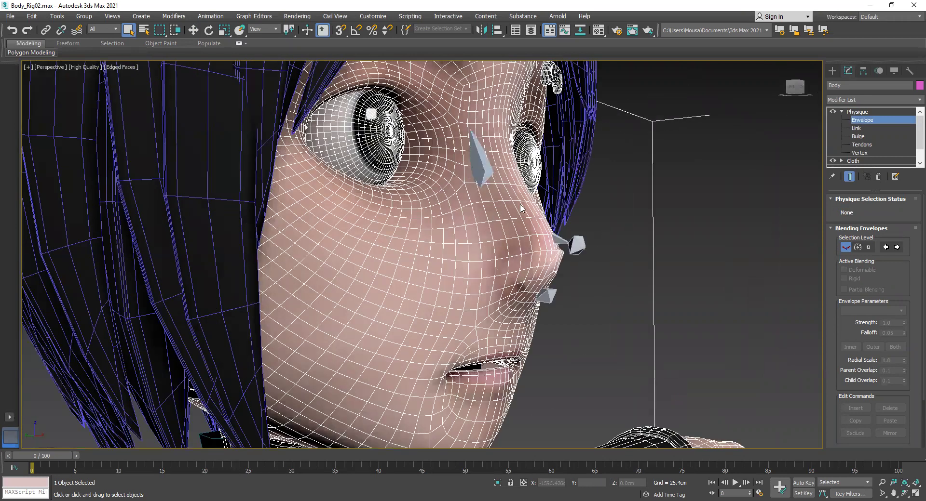
{"action": "left_click", "coordinate": [97, 29]}
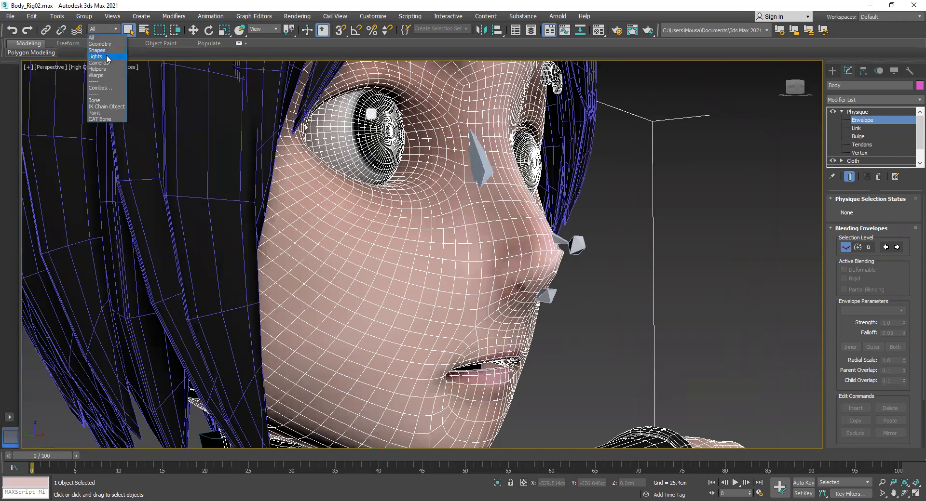
- Set the selection filter to Bone and select the nose-tip link Bone007
{"action": "left_click", "coordinate": [101, 100]}
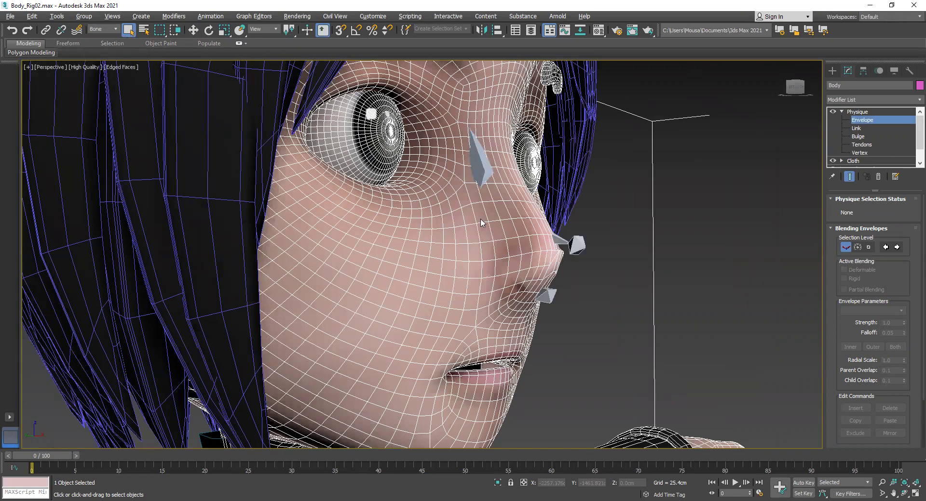
{"action": "left_click", "coordinate": [513, 208]}
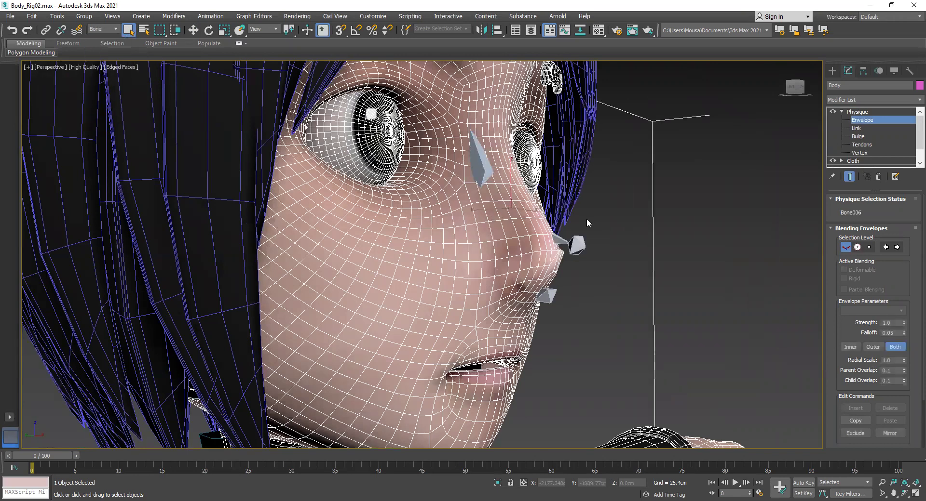
{"action": "left_click", "coordinate": [520, 238], "text": "ctrl"}
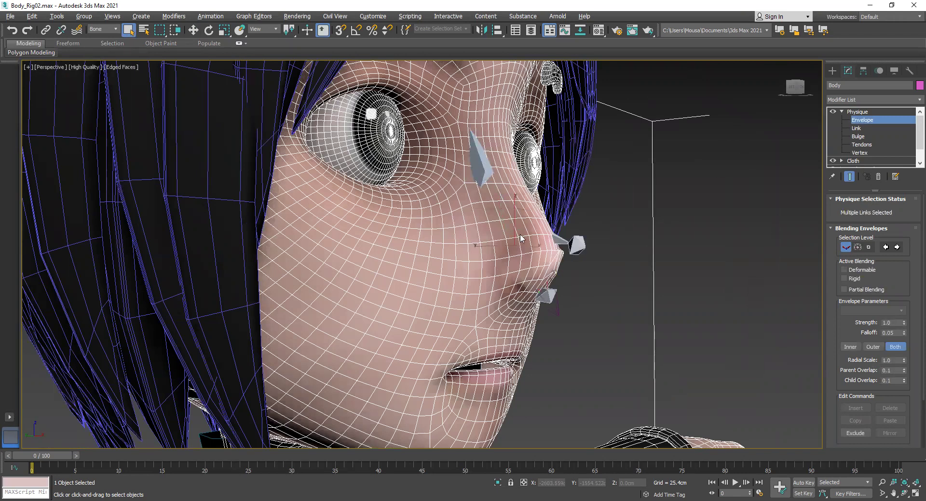
{"action": "left_click", "coordinate": [561, 241]}
- Zoom in on the nose tip and raise Bone007's envelope Radial Scale to 2.16, then deselect
{"action": "scroll", "coordinate": [559, 239], "scroll_direction": "up", "scroll_amount": 6}
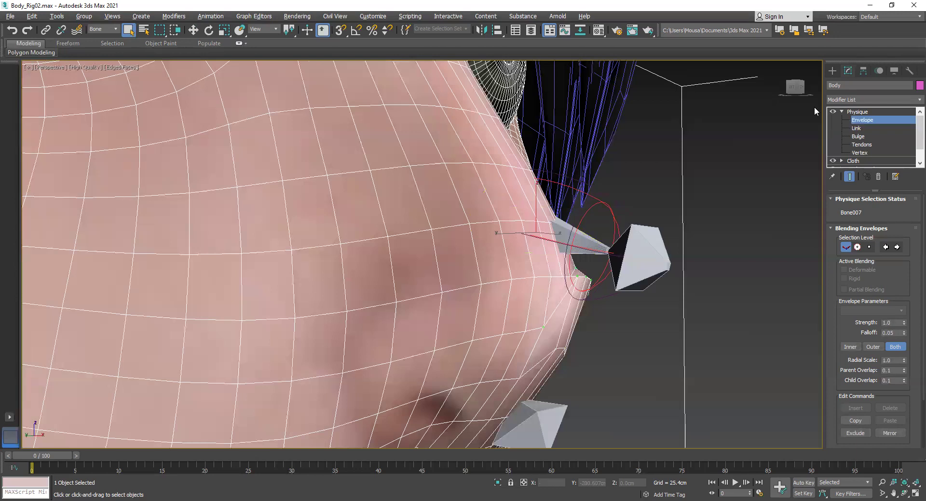
{"action": "left_click_drag", "start_coordinate": [798, 90], "coordinate": [687, 154]}
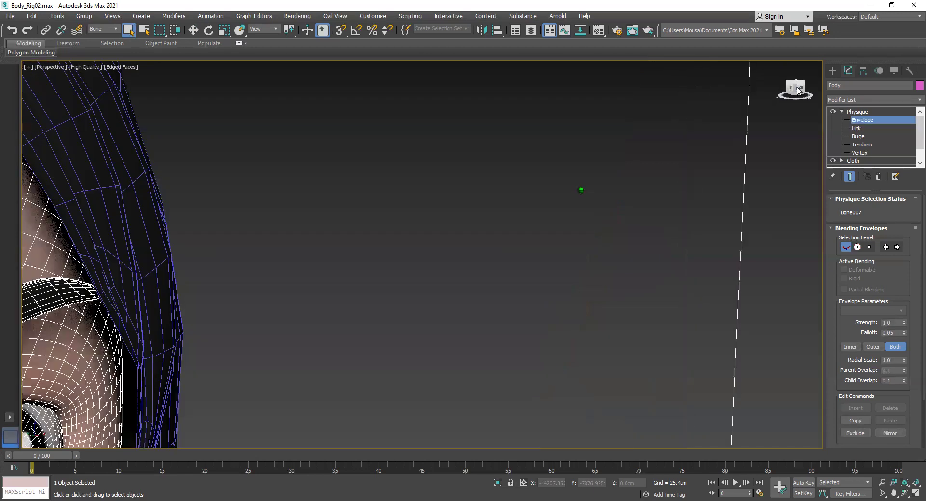
{"action": "key", "text": "z"}
{"action": "scroll", "coordinate": [482, 182], "scroll_direction": "up", "scroll_amount": 6}
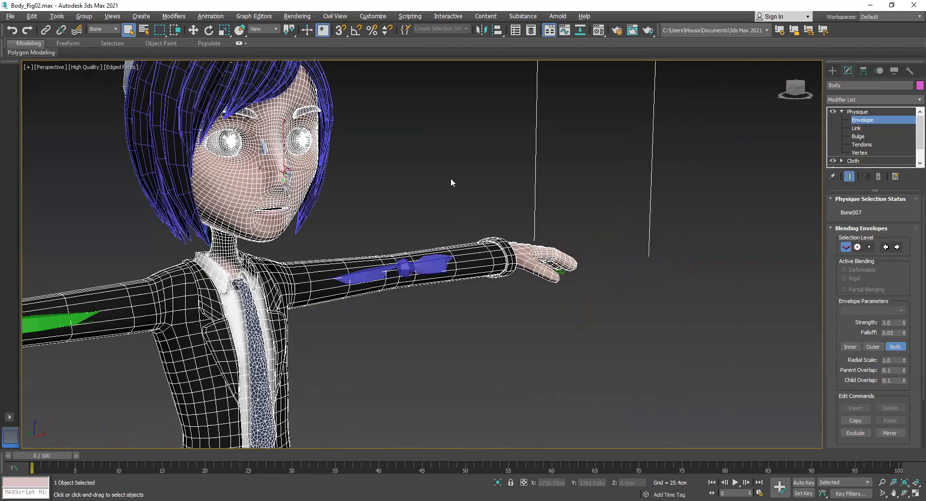
{"action": "scroll", "coordinate": [444, 175], "scroll_direction": "up", "scroll_amount": 3}
{"action": "scroll", "coordinate": [368, 234], "scroll_direction": "down", "scroll_amount": 5}
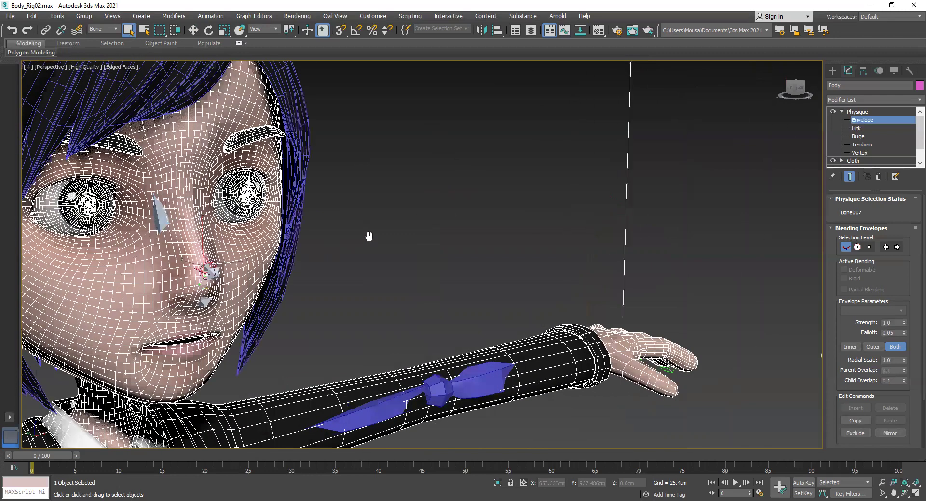
{"action": "scroll", "coordinate": [490, 196], "scroll_direction": "up", "scroll_amount": 8}
{"action": "scroll", "coordinate": [495, 221], "scroll_direction": "down", "scroll_amount": 4}
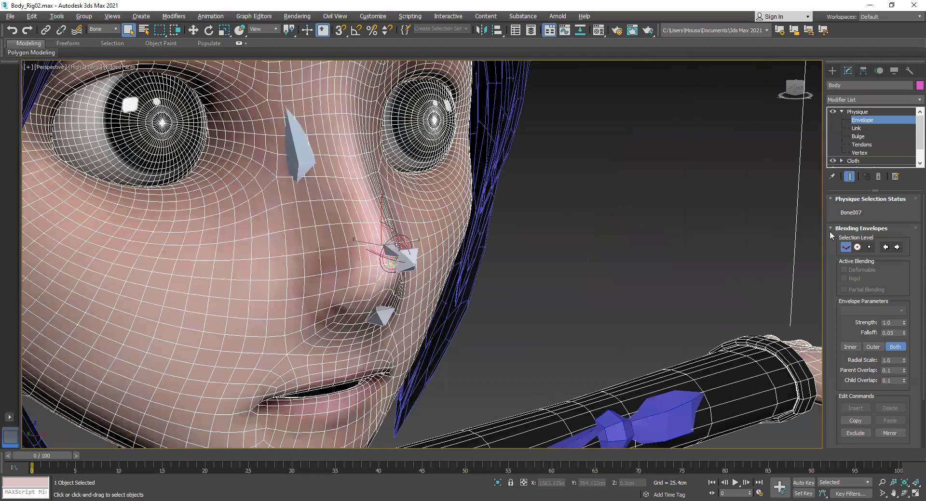
{"action": "left_click_drag", "start_coordinate": [903, 363], "coordinate": [56, 256]}
{"action": "left_click", "coordinate": [193, 30]}
{"action": "left_click", "coordinate": [411, 266]}
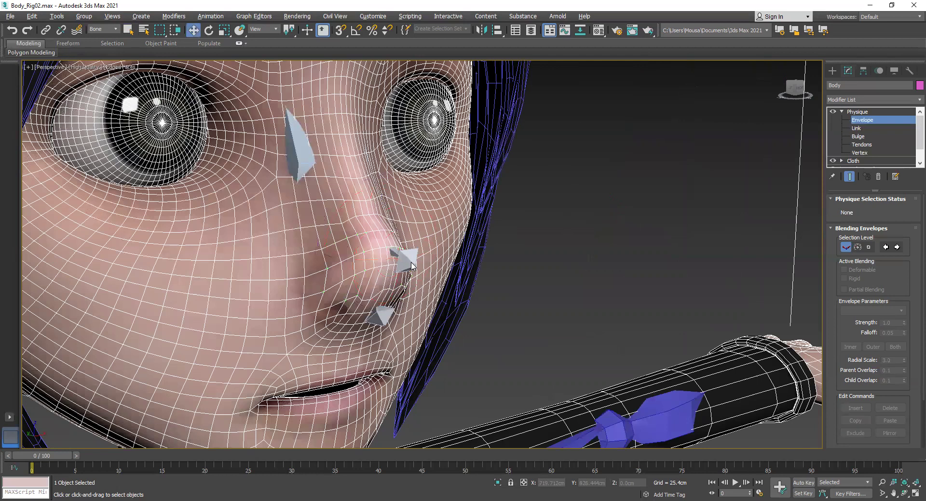
- Leave envelope mode and move Bone007 back and forth along X to test the nose
{"action": "left_click", "coordinate": [884, 112]}
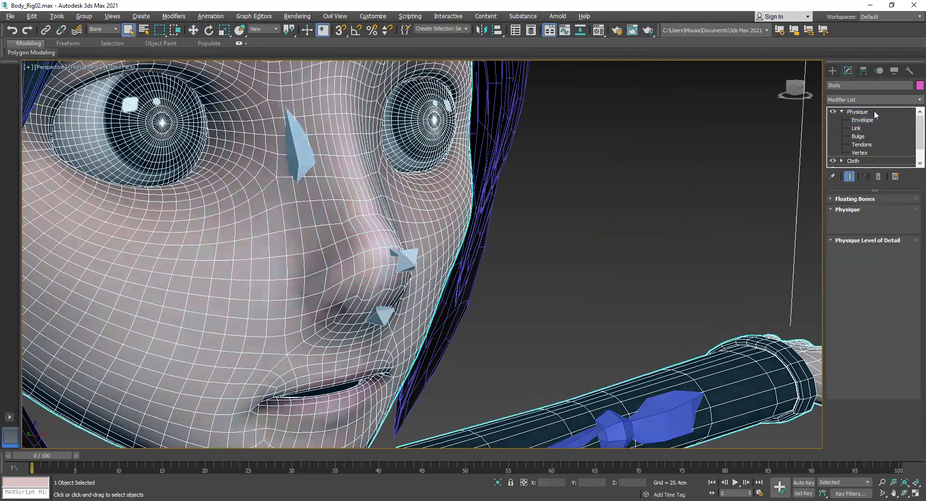
{"action": "left_click", "coordinate": [408, 261]}
{"action": "key", "text": "q"}
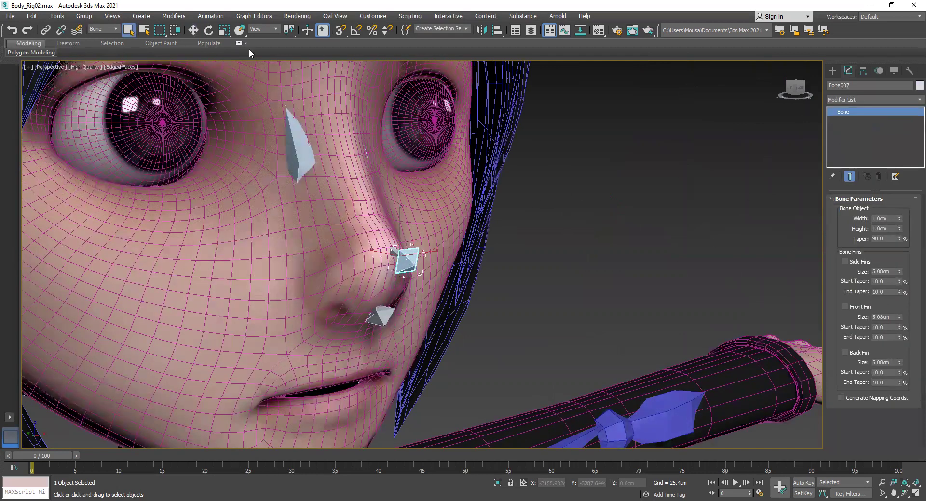
{"action": "key", "text": "w"}
{"action": "mouse_move", "coordinate": [426, 252]}
{"action": "left_mouse_down"}
{"action": "mouse_move", "coordinate": [386, 256]}
{"action": "mouse_move", "coordinate": [435, 257]}
{"action": "left_mouse_up"}
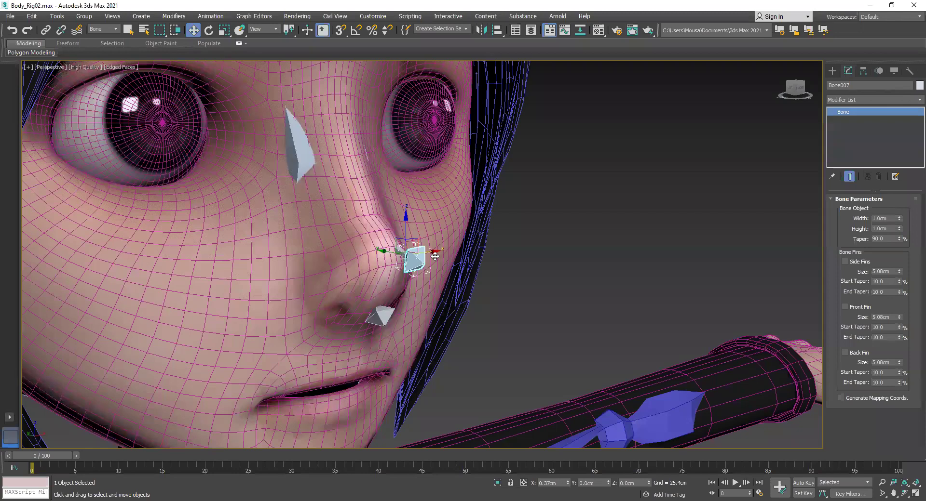
- Select the nostril bone, deselect it, and set the selection filter back to All
{"action": "left_click", "coordinate": [373, 323]}
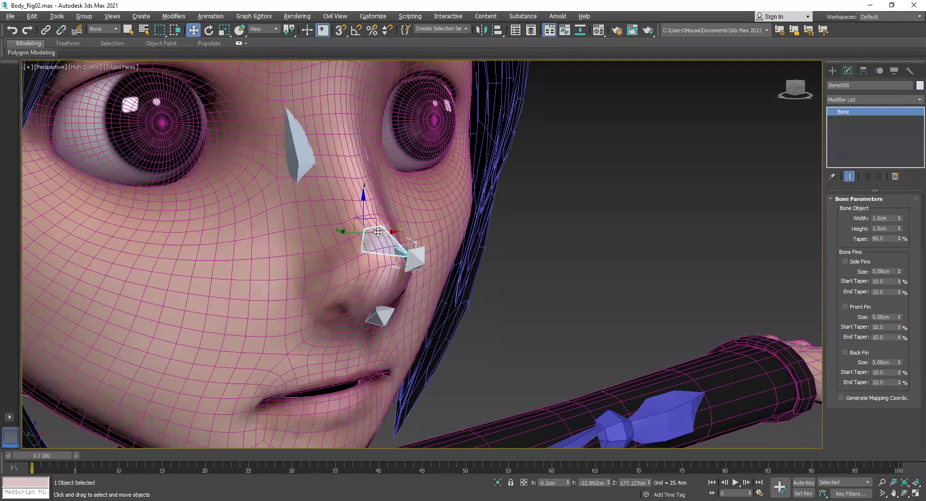
{"action": "left_click", "coordinate": [439, 200]}
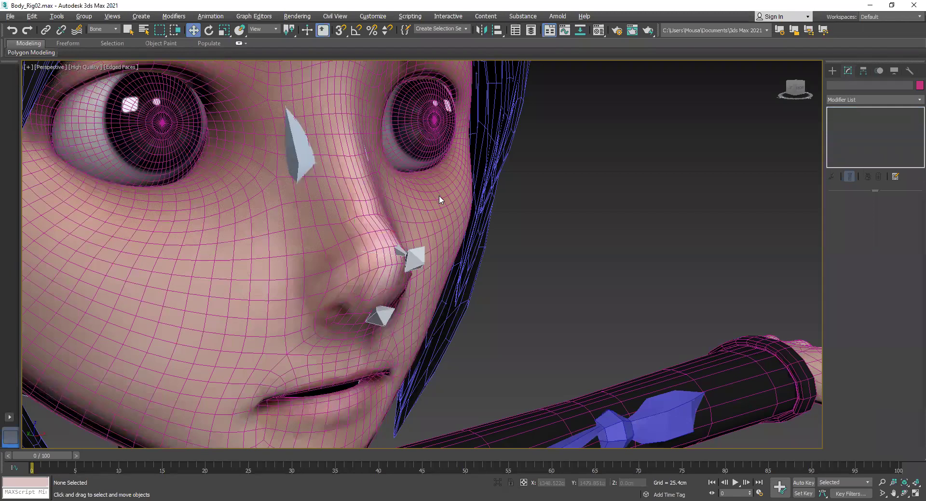
{"action": "left_click", "coordinate": [102, 29]}
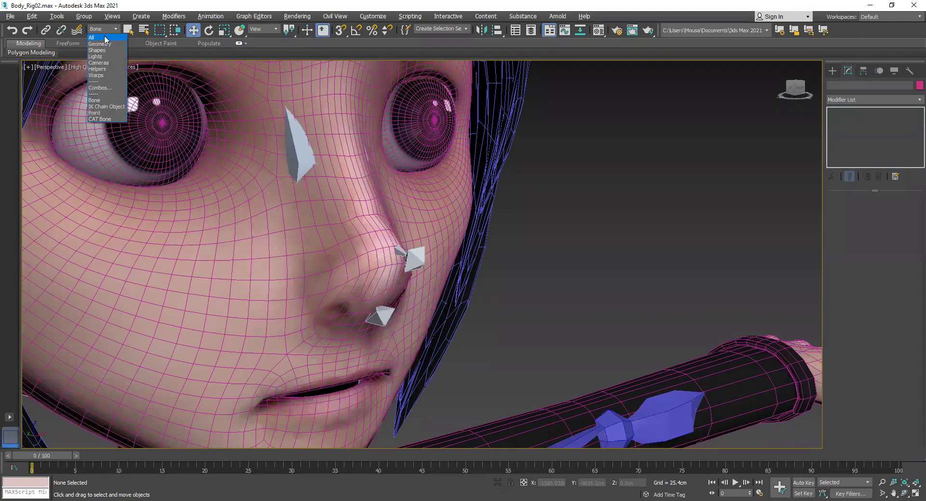
{"action": "left_click", "coordinate": [248, 248]}
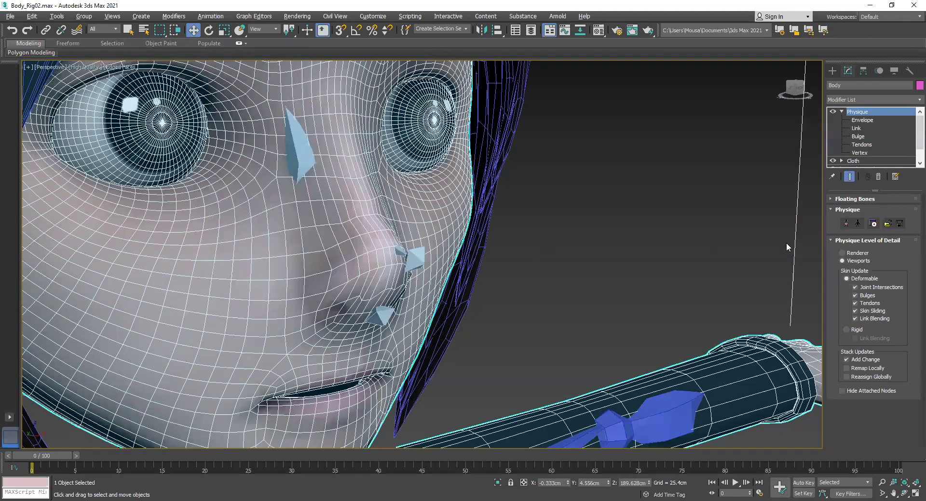
- Re-enter Envelope mode, maximize and zoom the Left view, and select Bone004's envelope
{"action": "left_click", "coordinate": [867, 120]}
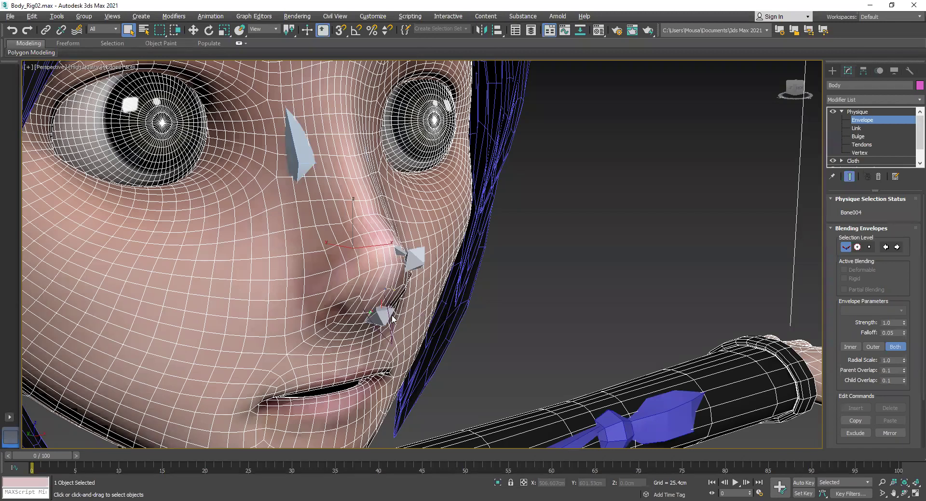
{"action": "key", "text": "alt+w"}
{"action": "right_click", "coordinate": [288, 305]}
{"action": "key", "text": "alt+w"}
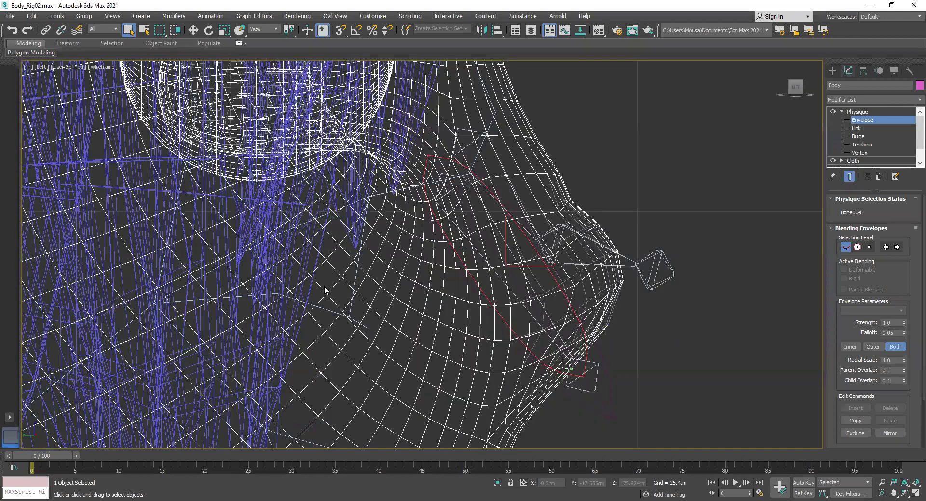
{"action": "scroll", "coordinate": [490, 291], "scroll_direction": "up", "scroll_amount": 3}
{"action": "scroll", "coordinate": [428, 268], "scroll_direction": "up", "scroll_amount": 2}
{"action": "scroll", "coordinate": [432, 273], "scroll_direction": "up", "scroll_amount": 2}
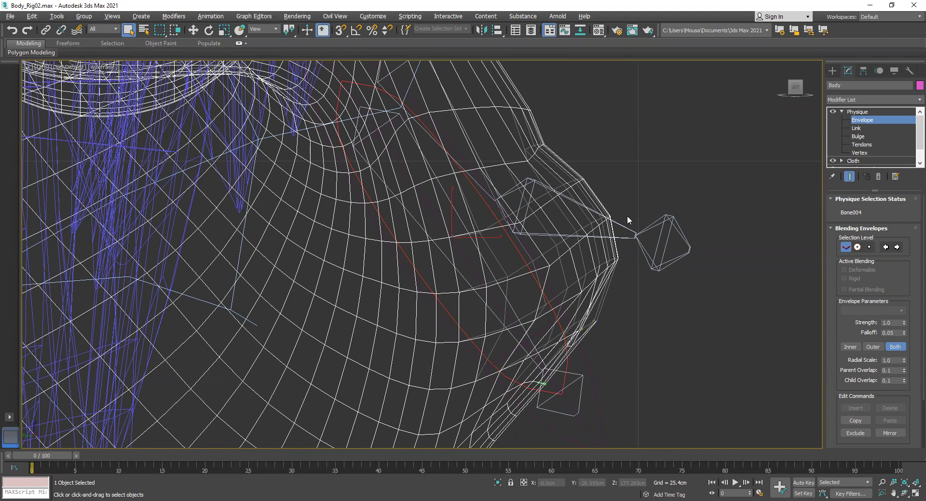
{"action": "left_click", "coordinate": [639, 329]}
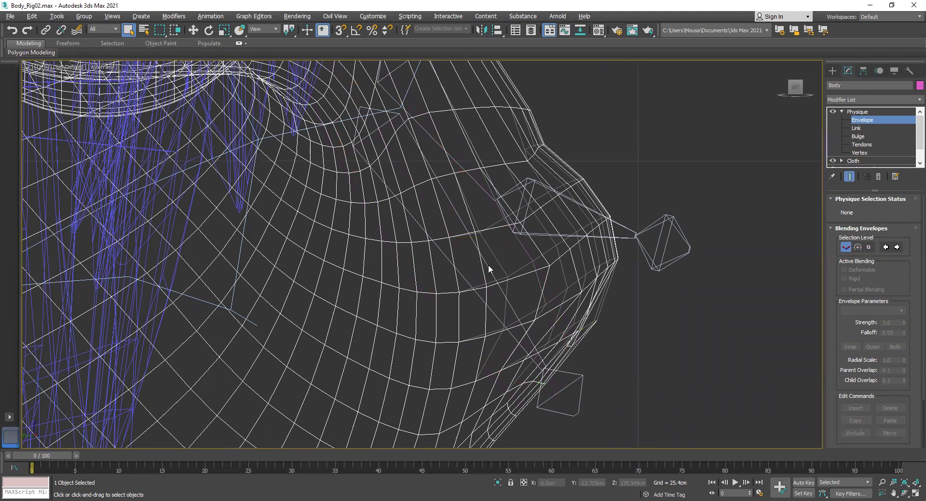
{"action": "left_click_drag", "start_coordinate": [442, 295], "coordinate": [441, 298]}
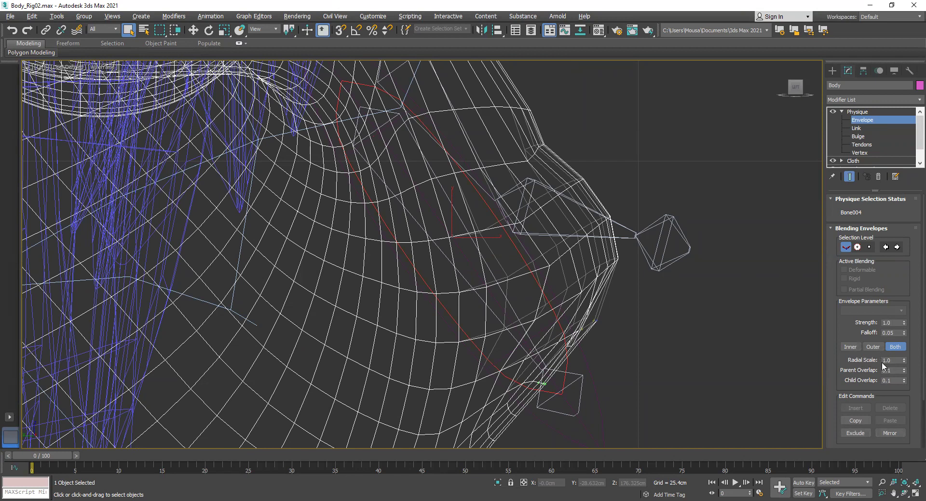
- Raise Bone004's envelope Radial Scale to 3.41 and check it in the maximized Perspective view
{"action": "left_click_drag", "start_coordinate": [904, 357], "coordinate": [898, 245]}
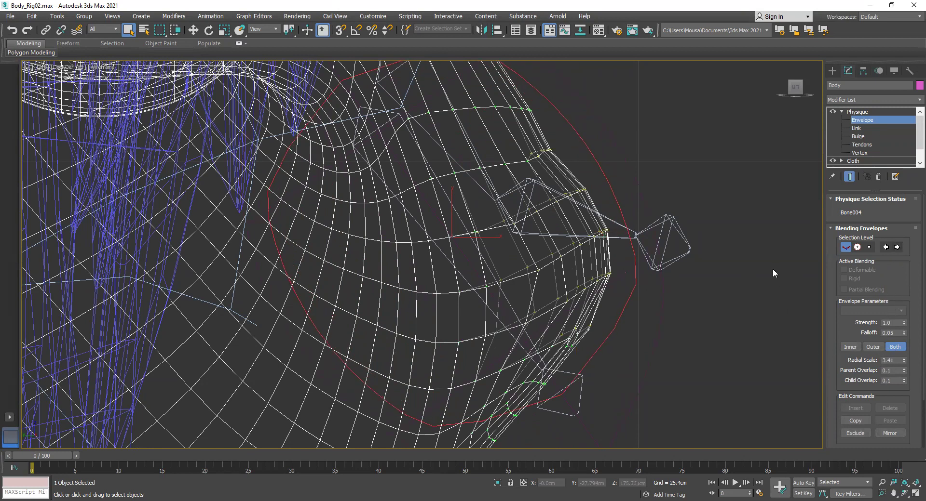
{"action": "key", "text": "alt+w"}
{"action": "right_click", "coordinate": [688, 351]}
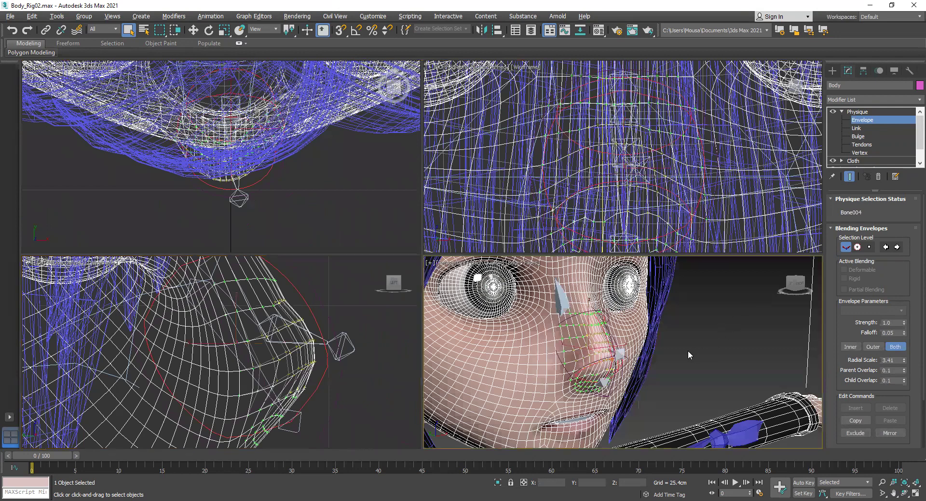
{"action": "key", "text": "alt+w"}
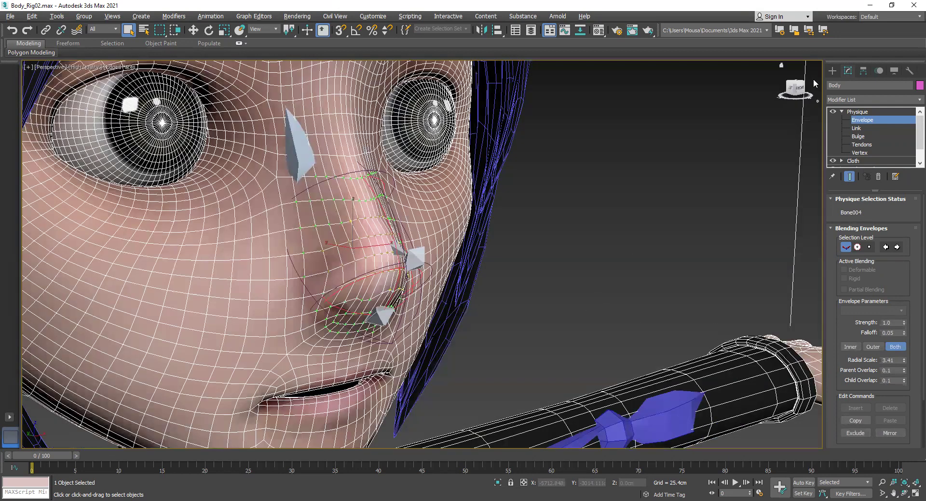
{"action": "left_click_drag", "start_coordinate": [795, 89], "coordinate": [799, 88]}
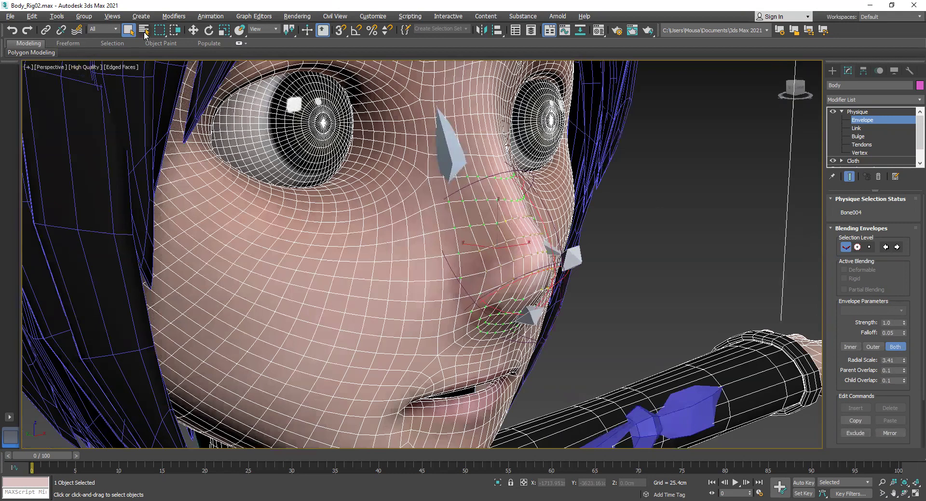
{"action": "left_click", "coordinate": [193, 30]}
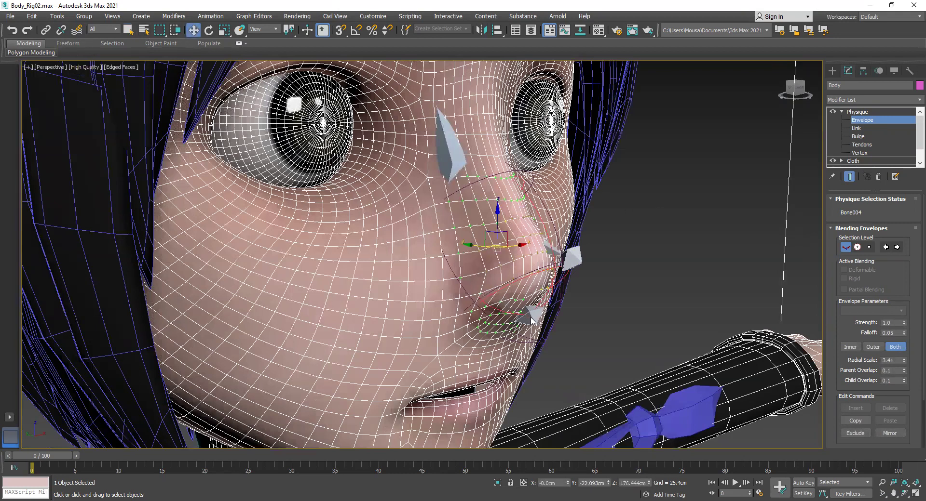
{"action": "left_click", "coordinate": [857, 112]}
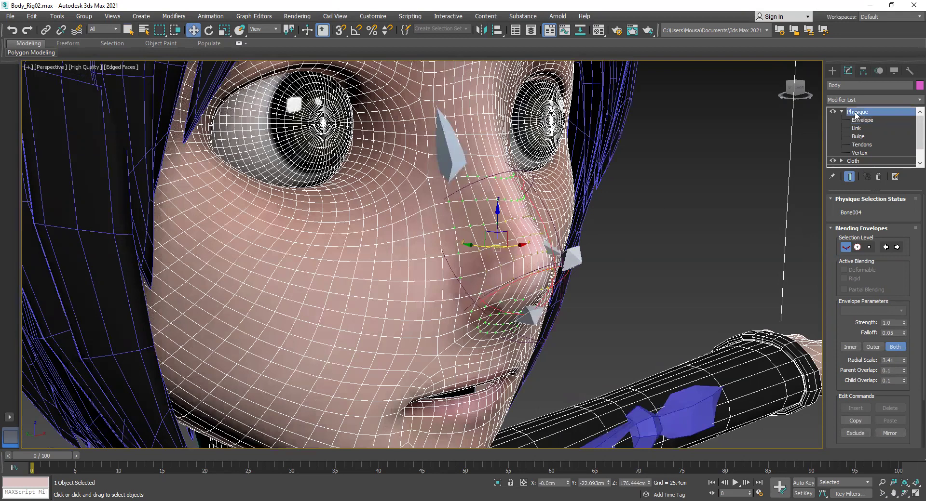
- Move Bone004 along X and Z beside the nostril to test how the nose bends
{"action": "left_click", "coordinate": [534, 316]}
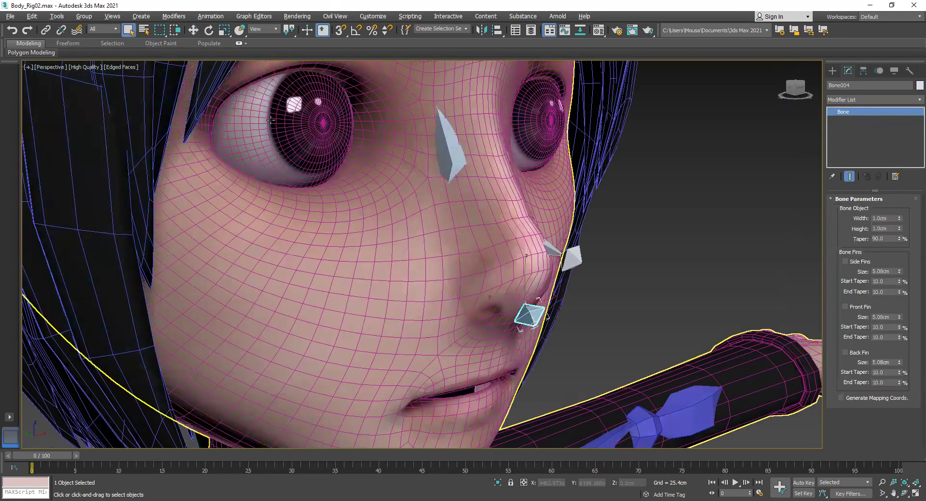
{"action": "left_click", "coordinate": [194, 33]}
{"action": "mouse_move", "coordinate": [550, 299]}
{"action": "left_mouse_down"}
{"action": "mouse_move", "coordinate": [540, 313]}
{"action": "mouse_move", "coordinate": [603, 304]}
{"action": "mouse_move", "coordinate": [548, 306]}
{"action": "left_mouse_up"}
{"action": "right_click", "coordinate": [548, 306]}
{"action": "left_click_drag", "start_coordinate": [542, 270], "coordinate": [547, 306]}
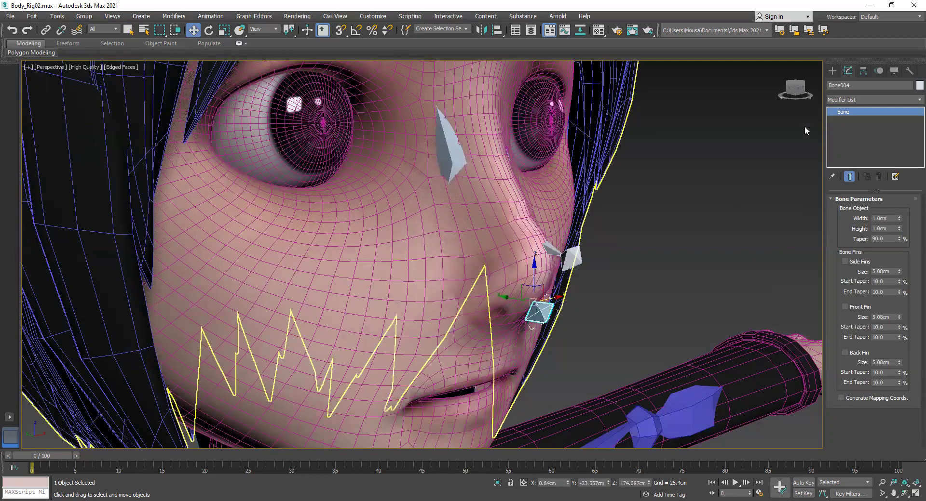
{"action": "key", "text": "F4"}
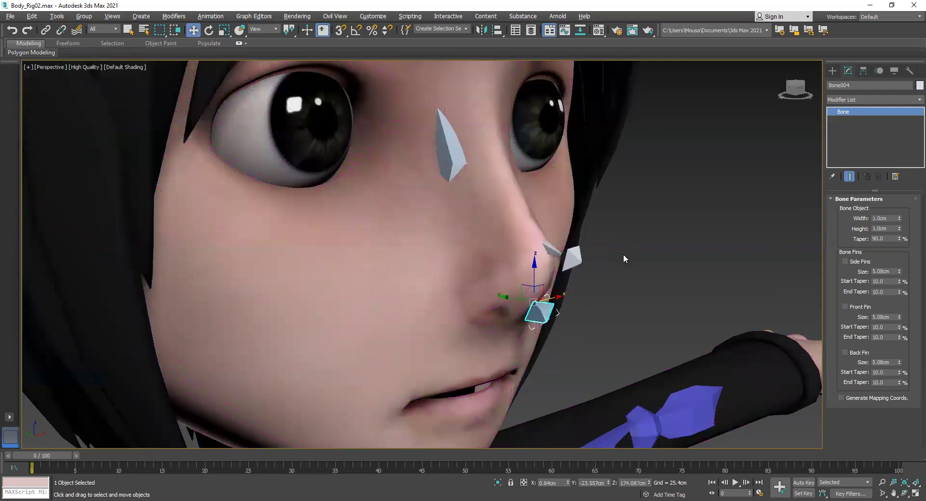
{"action": "mouse_move", "coordinate": [558, 299]}
{"action": "left_mouse_down"}
{"action": "mouse_move", "coordinate": [578, 289]}
{"action": "mouse_move", "coordinate": [530, 311]}
{"action": "mouse_move", "coordinate": [584, 289]}
{"action": "mouse_move", "coordinate": [530, 307]}
{"action": "mouse_move", "coordinate": [504, 304]}
{"action": "mouse_move", "coordinate": [570, 296]}
{"action": "mouse_move", "coordinate": [541, 305]}
{"action": "mouse_move", "coordinate": [502, 305]}
{"action": "mouse_move", "coordinate": [568, 295]}
{"action": "left_mouse_up"}
{"action": "mouse_move", "coordinate": [544, 267]}
{"action": "left_mouse_down"}
{"action": "mouse_move", "coordinate": [557, 219]}
{"action": "mouse_move", "coordinate": [542, 278]}
{"action": "mouse_move", "coordinate": [553, 242]}
{"action": "mouse_move", "coordinate": [552, 276]}
{"action": "left_mouse_up"}
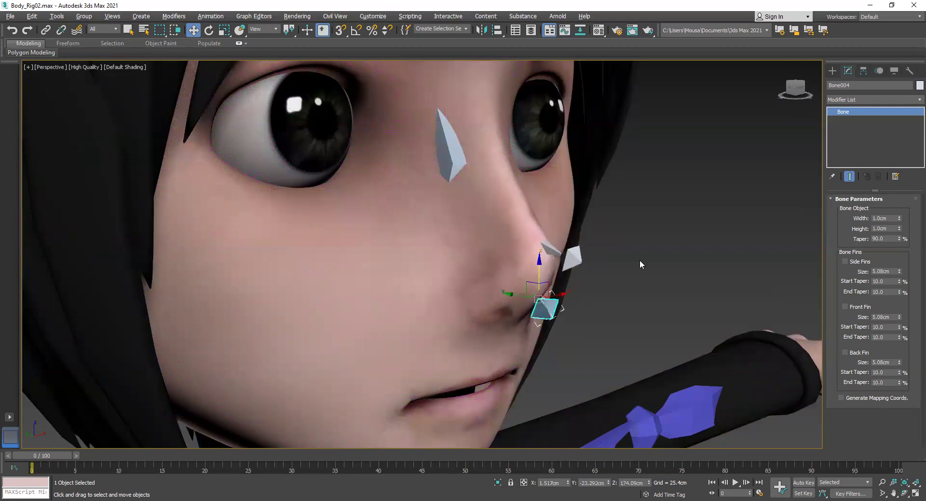
{"action": "key", "text": "alt+w"}
{"action": "key", "text": "alt+w"}
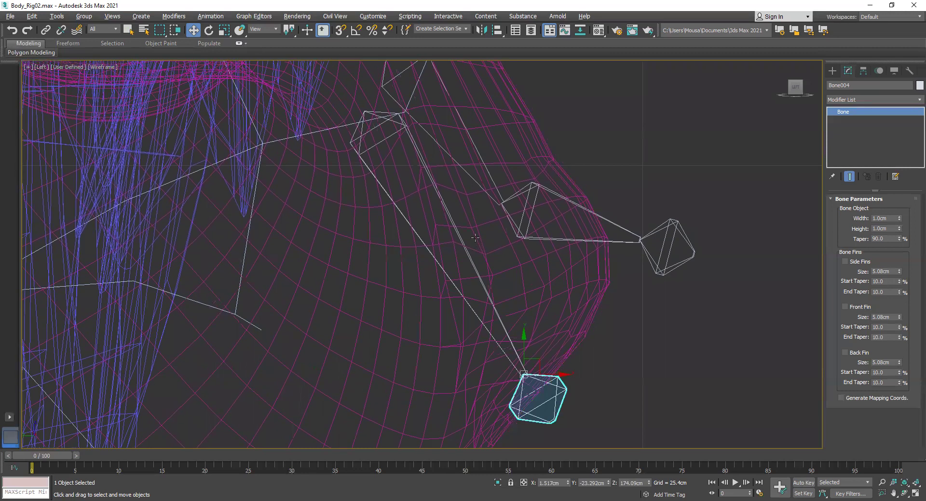
{"action": "middle_click_drag", "start_coordinate": [475, 238], "coordinate": [456, 271]}
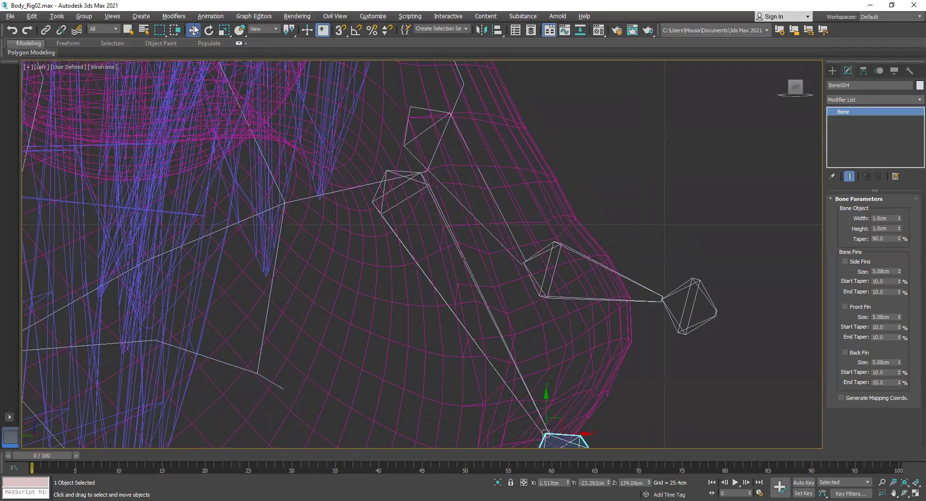
- Select the long upper nose bone and its child, delete them, and zoom out the Left view
{"action": "left_click", "coordinate": [620, 134]}
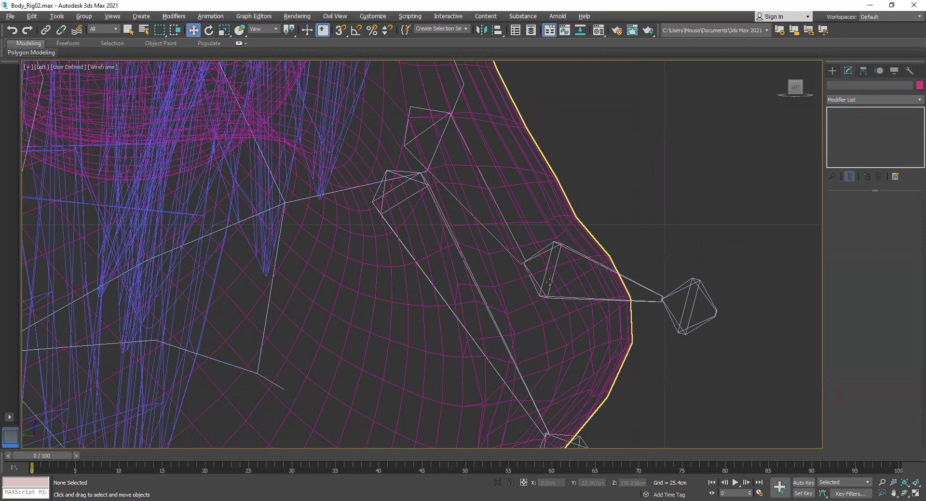
{"action": "double_click", "coordinate": [496, 242]}
{"action": "left_click", "coordinate": [492, 248]}
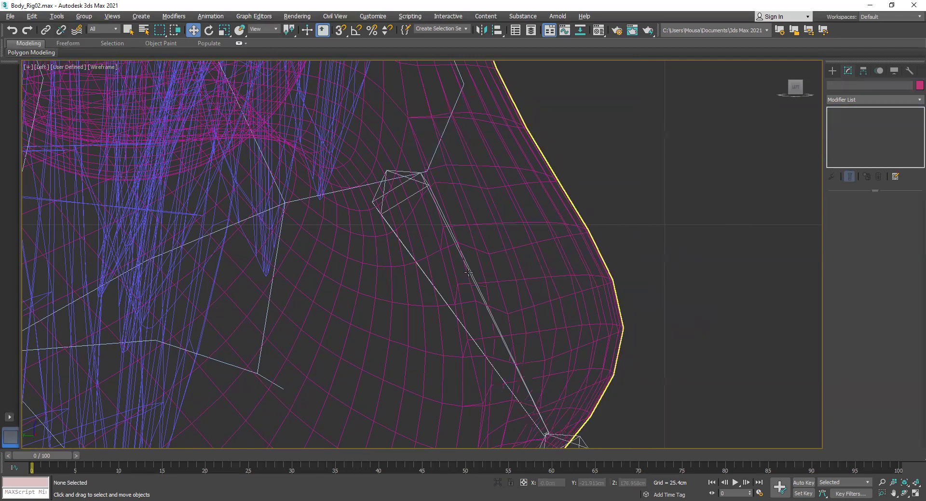
{"action": "double_click", "coordinate": [469, 273]}
{"action": "key", "text": "Delete"}
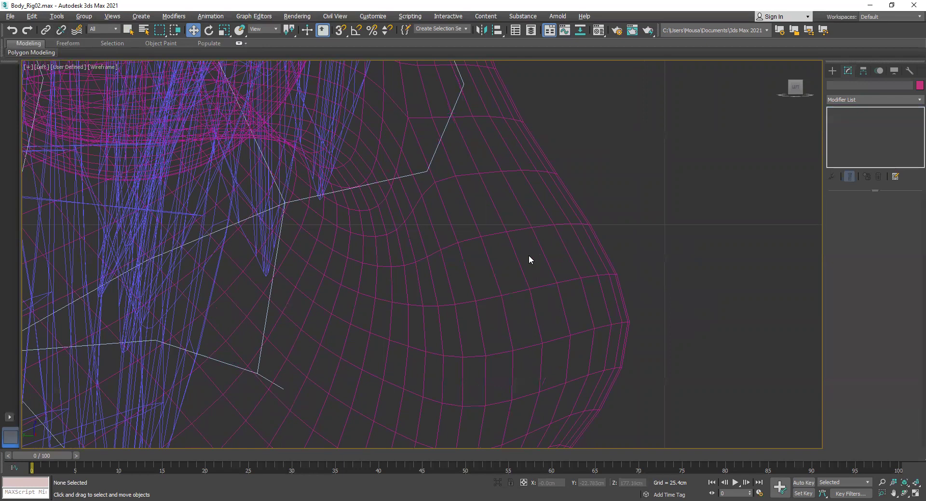
{"action": "scroll", "coordinate": [519, 237], "scroll_direction": "down", "scroll_amount": 4}
{"action": "scroll", "coordinate": [473, 159], "scroll_direction": "down", "scroll_amount": 3}
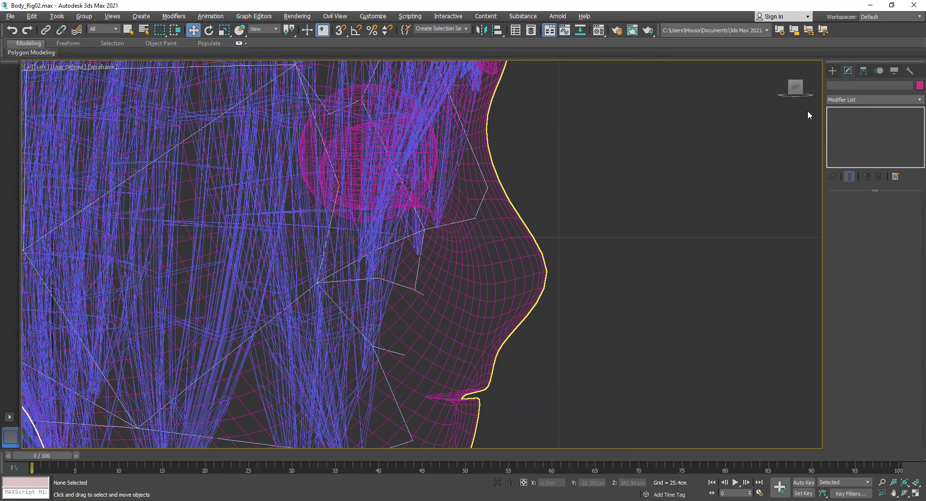
- Draw a new bone from beside the eye down to the nose tip
{"action": "left_click", "coordinate": [832, 71]}
{"action": "left_click", "coordinate": [855, 129]}
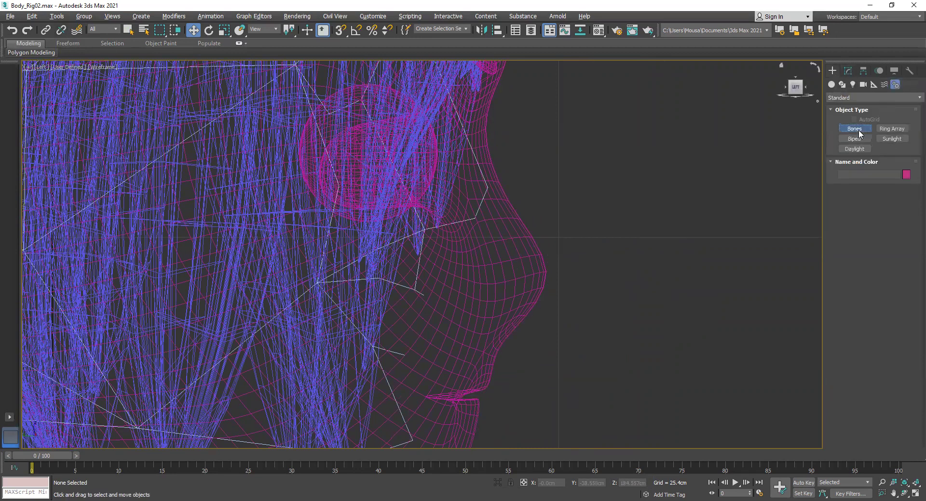
{"action": "left_click", "coordinate": [458, 165]}
{"action": "left_click", "coordinate": [532, 297]}
{"action": "left_click", "coordinate": [532, 303]}
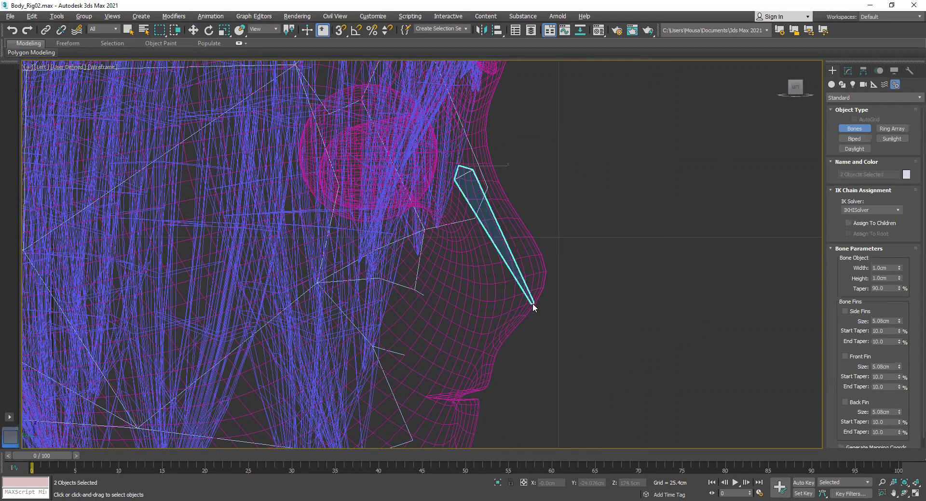
{"action": "right_click", "coordinate": [558, 354]}
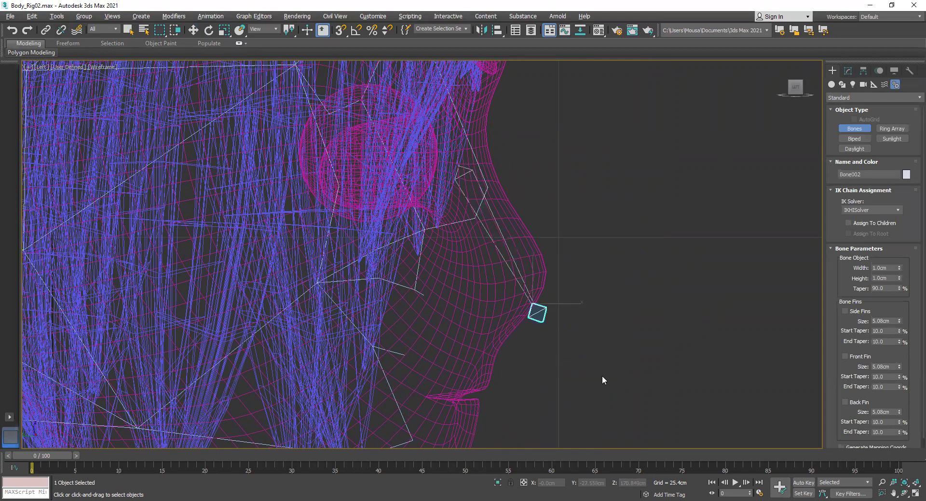
- Draw a second bone chain in front of the face and restore the four-viewport layout
{"action": "left_click", "coordinate": [595, 158]}
{"action": "left_click", "coordinate": [676, 313]}
{"action": "right_click", "coordinate": [664, 360]}
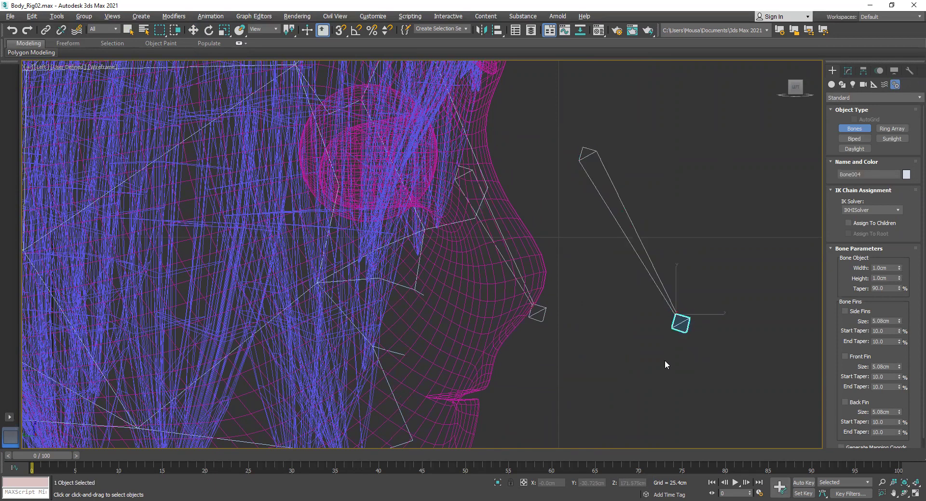
{"action": "key", "text": "w"}
{"action": "key", "text": "alt+w"}
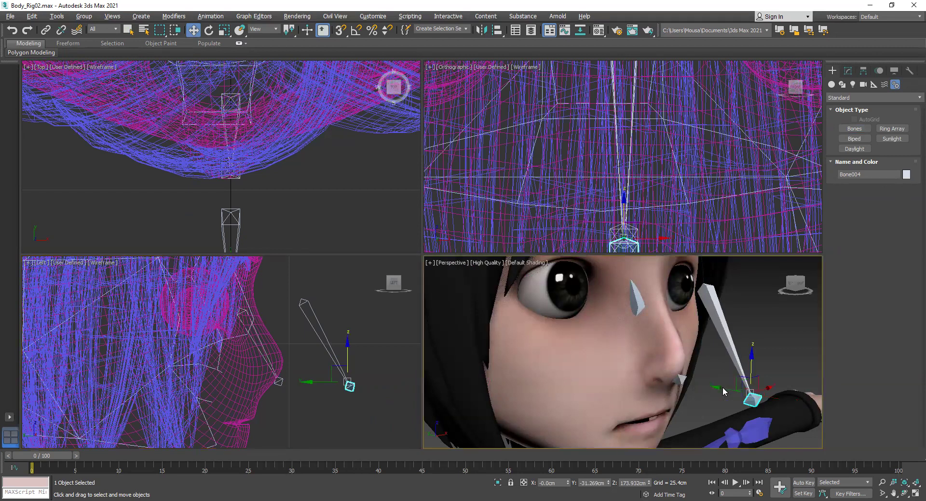
- Select the Body and add Bone002 to the Physique Floating Bones list
{"action": "left_click", "coordinate": [728, 340], "text": "ctrl"}
{"action": "left_click", "coordinate": [728, 338]}
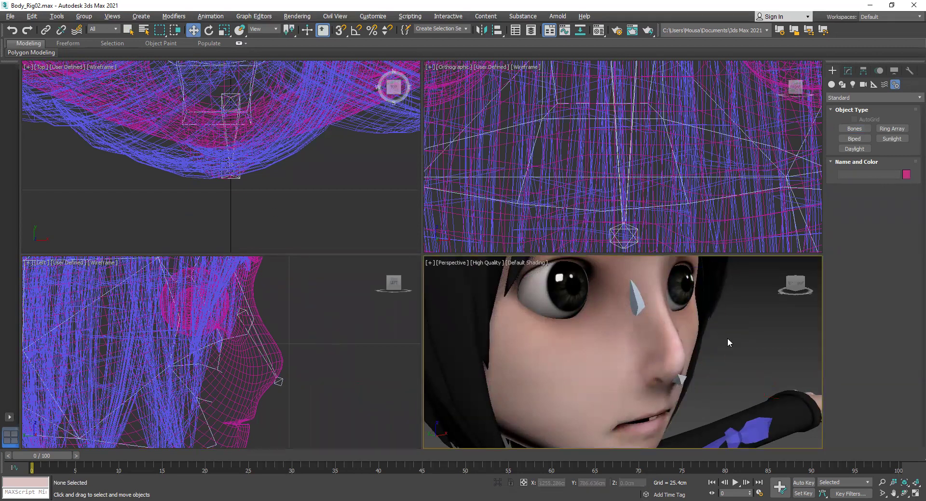
{"action": "left_click", "coordinate": [560, 364]}
{"action": "left_click", "coordinate": [848, 73]}
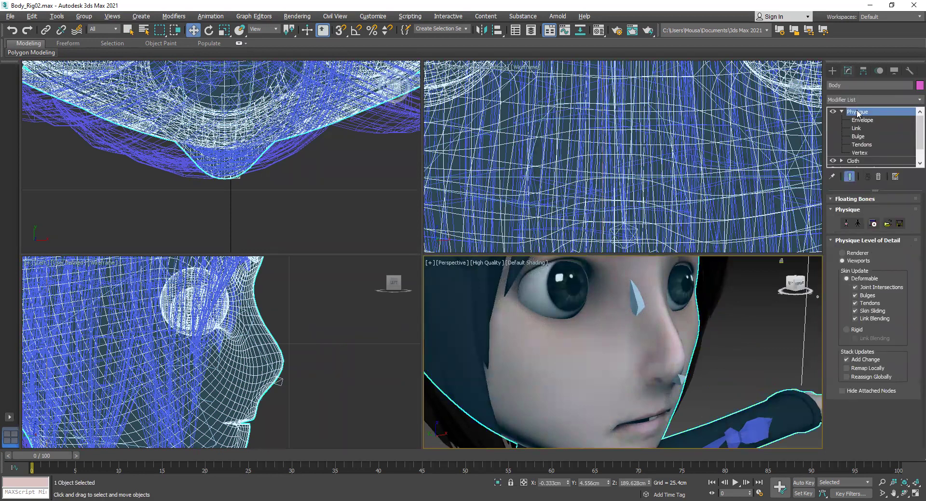
{"action": "left_click", "coordinate": [854, 199]}
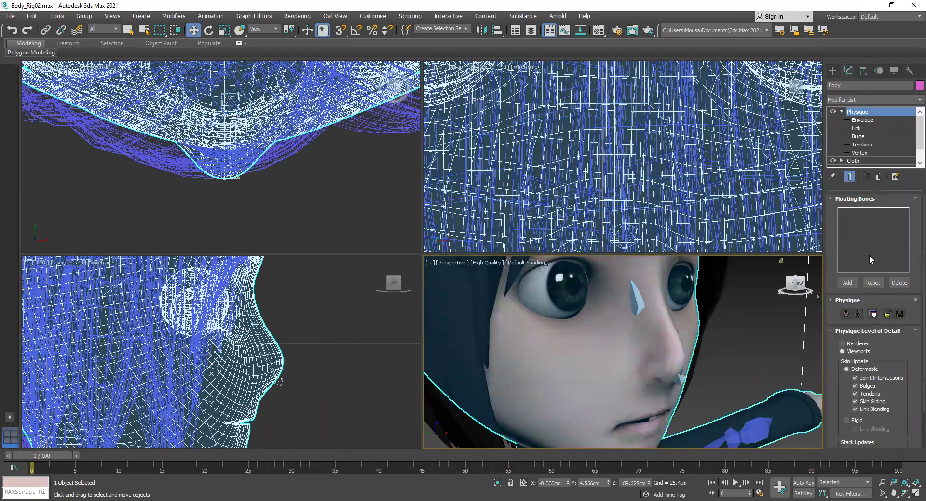
{"action": "left_click", "coordinate": [855, 284]}
{"action": "left_click", "coordinate": [50, 67]}
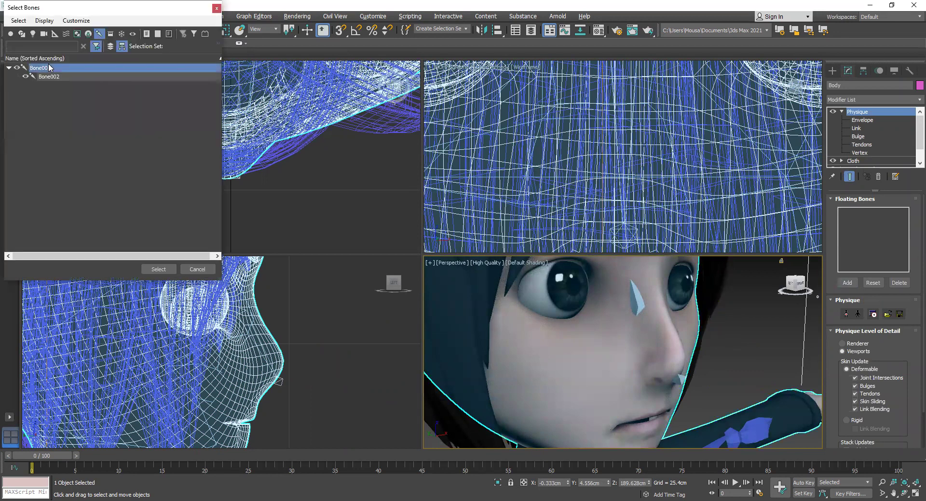
{"action": "left_click", "coordinate": [48, 77]}
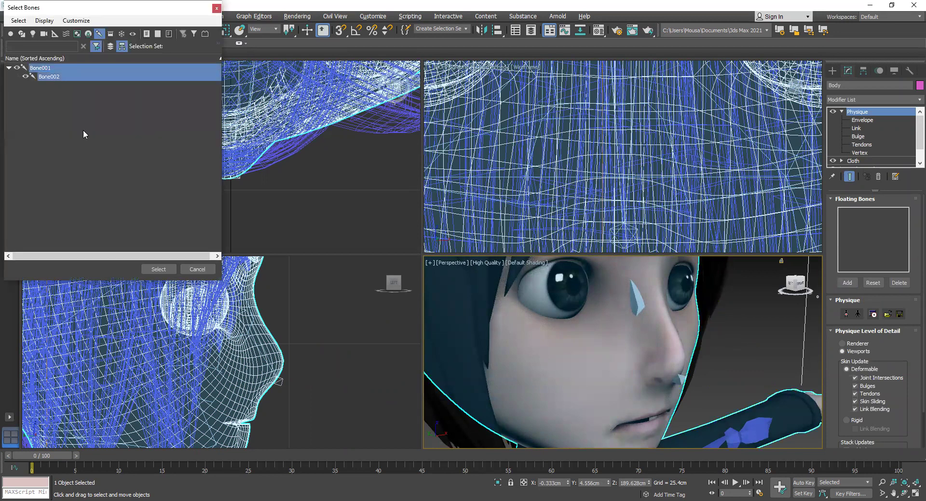
{"action": "left_click", "coordinate": [158, 269]}
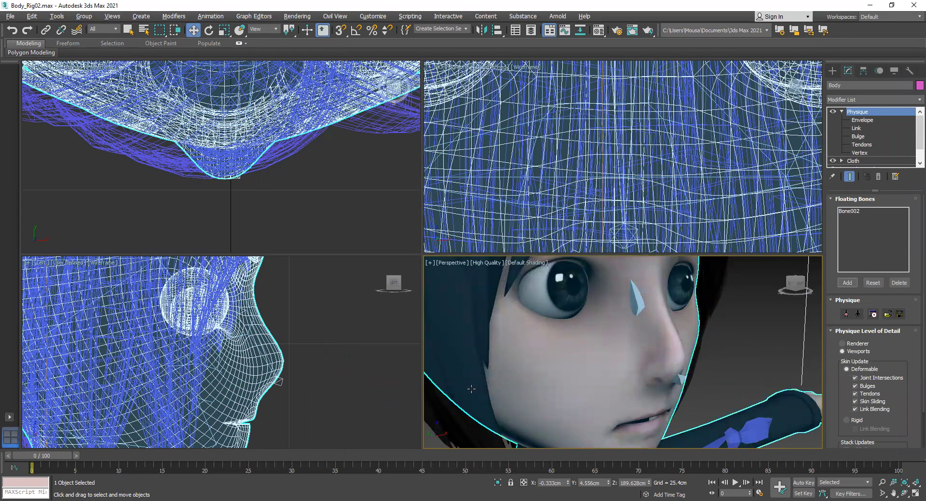
- Zoom in on the Left viewport and select Bone001 along the nose
{"action": "middle_click", "coordinate": [381, 390]}
{"action": "scroll", "coordinate": [273, 362], "scroll_direction": "up", "scroll_amount": 6}
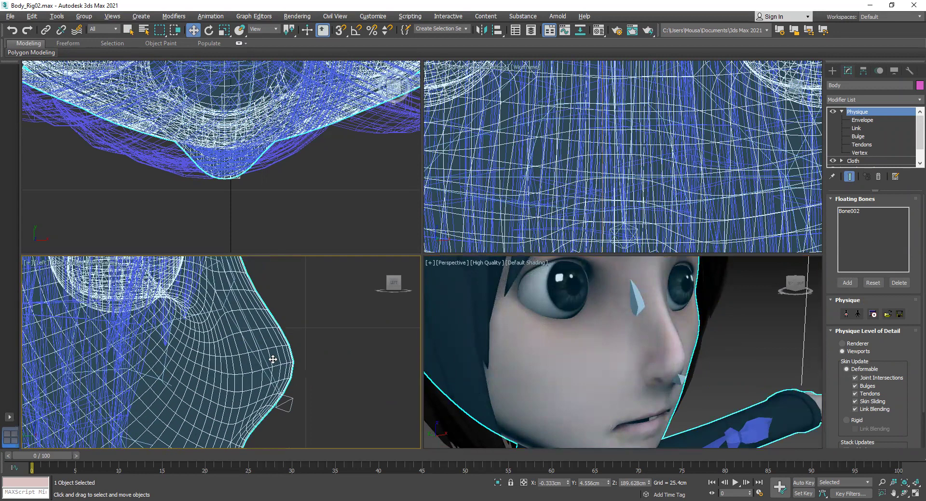
{"action": "left_click", "coordinate": [251, 365]}
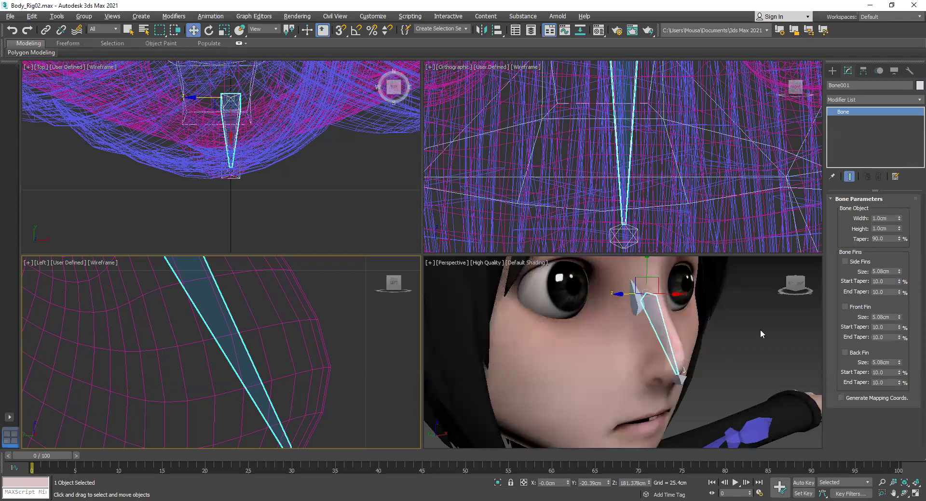
- Turn on Edged Faces, inspect Bone001 on the nose, then open the Body's Physique Envelope level
{"action": "right_click", "coordinate": [761, 317]}
{"action": "key", "text": "F4"}
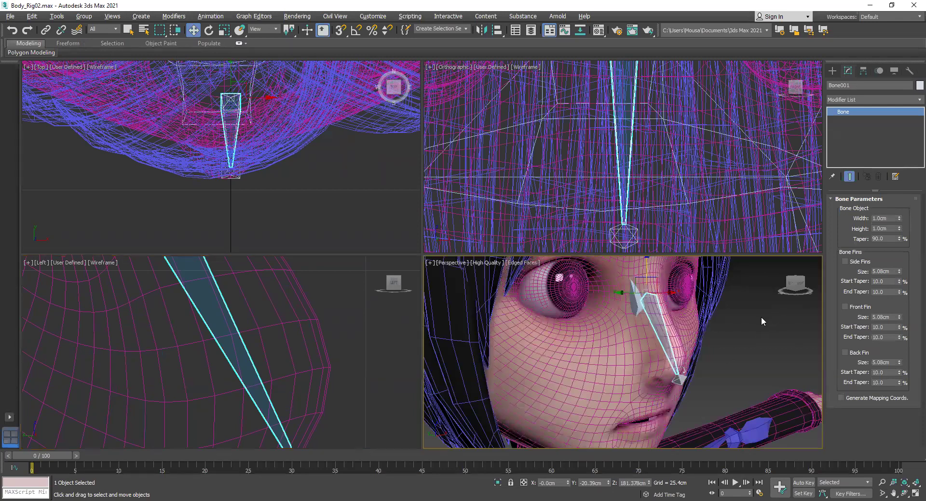
{"action": "mouse_move", "coordinate": [796, 289]}
{"action": "left_mouse_down"}
{"action": "mouse_move", "coordinate": [775, 289]}
{"action": "mouse_move", "coordinate": [802, 291]}
{"action": "left_mouse_up"}
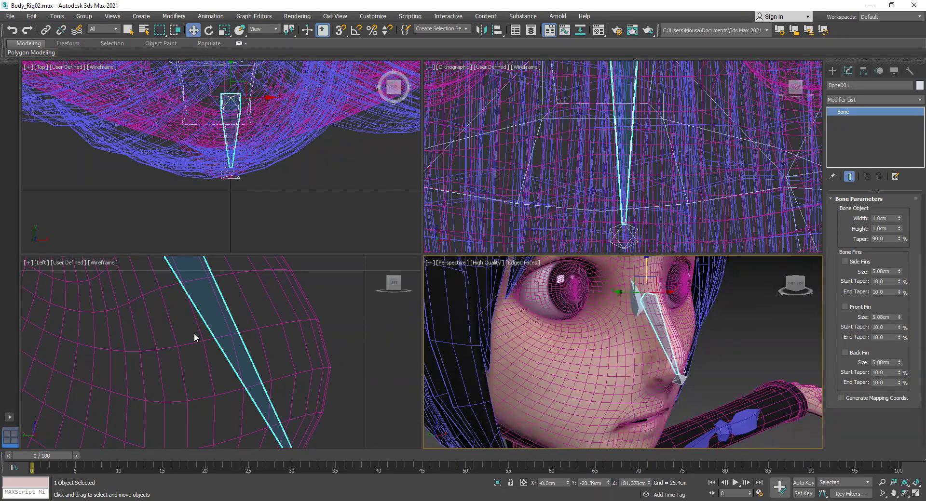
{"action": "scroll", "coordinate": [194, 334], "scroll_direction": "down", "scroll_amount": 5}
{"action": "middle_click_drag", "start_coordinate": [178, 305], "coordinate": [244, 370]}
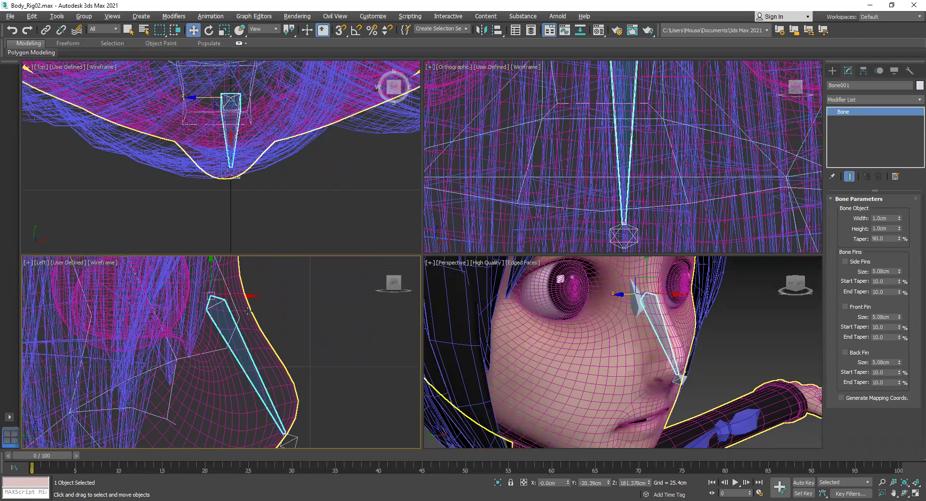
{"action": "left_click", "coordinate": [568, 351]}
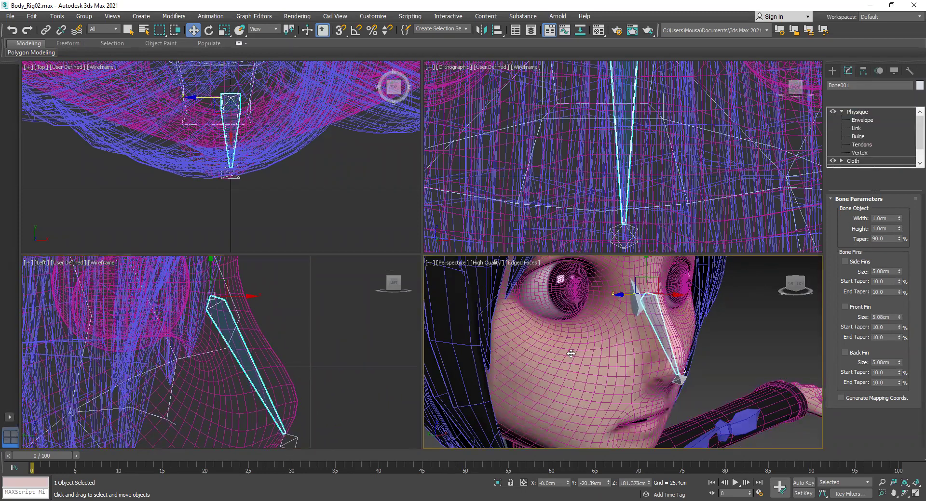
{"action": "left_click", "coordinate": [863, 120]}
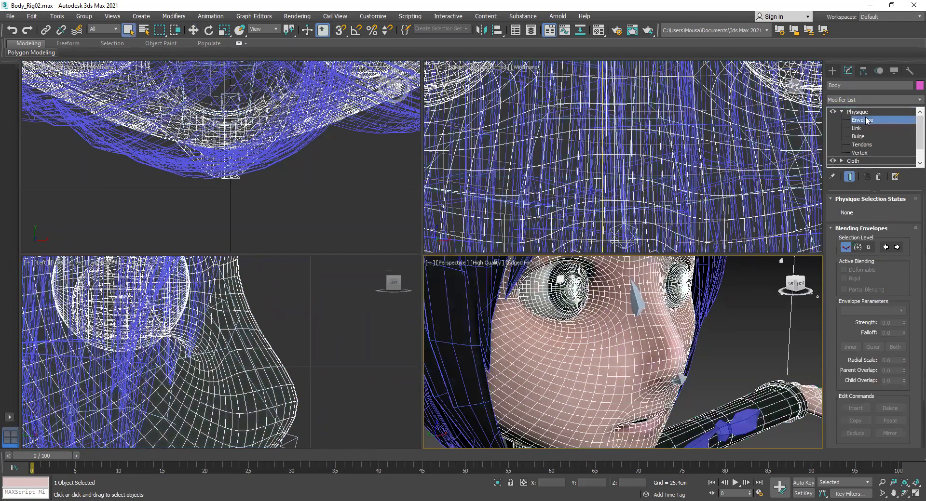
- Select Bone002's envelope and raise its Strength to 1.153 and enlarge its Radial Scale
{"action": "left_click", "coordinate": [644, 346]}
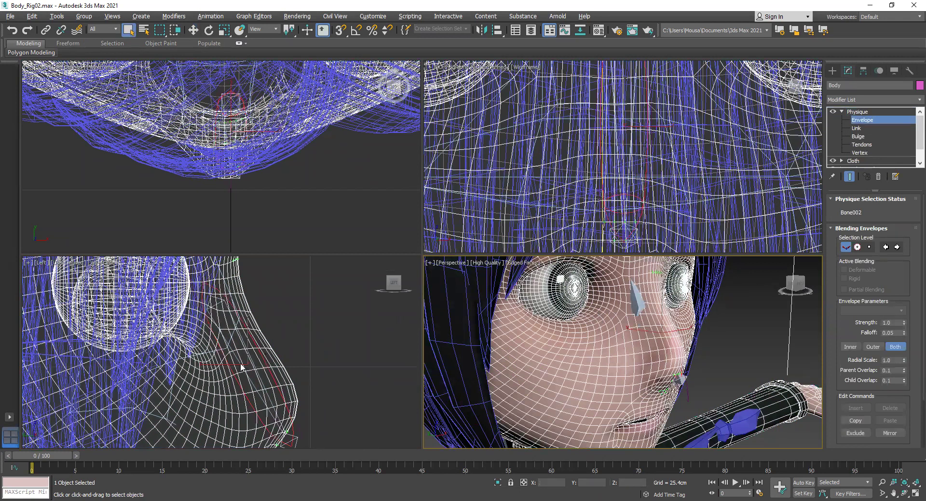
{"action": "middle_click_drag", "start_coordinate": [277, 361], "coordinate": [319, 323]}
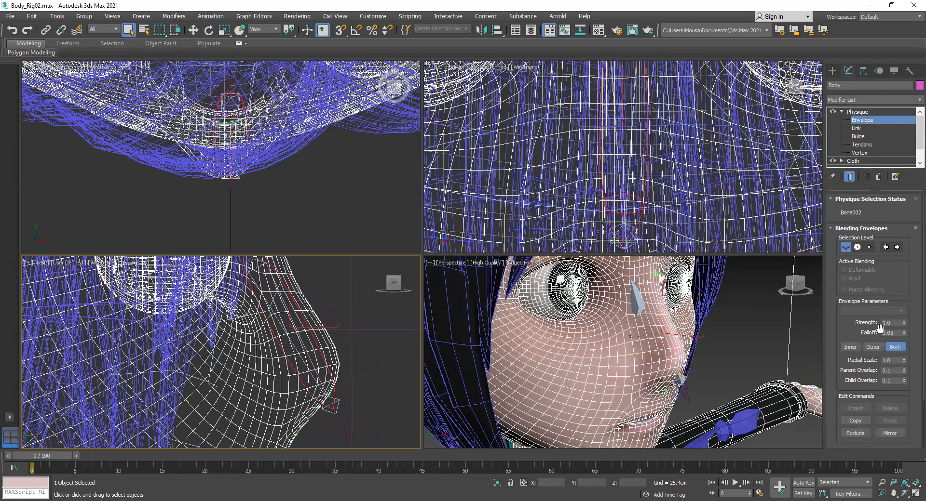
{"action": "scroll", "coordinate": [317, 351], "scroll_direction": "up", "scroll_amount": 2}
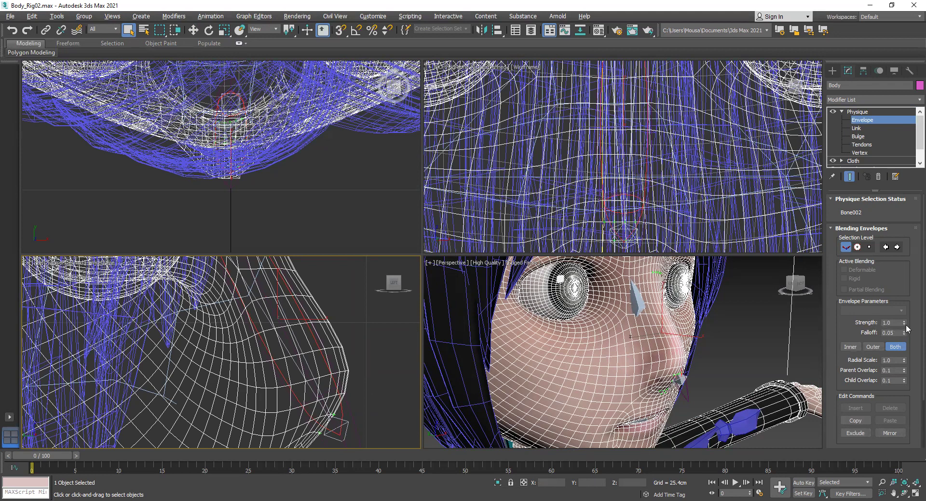
{"action": "mouse_move", "coordinate": [904, 327]}
{"action": "left_mouse_down"}
{"action": "mouse_move", "coordinate": [903, 301]}
{"action": "mouse_move", "coordinate": [903, 330]}
{"action": "left_mouse_up"}
{"action": "left_click_drag", "start_coordinate": [904, 363], "coordinate": [442, 334]}
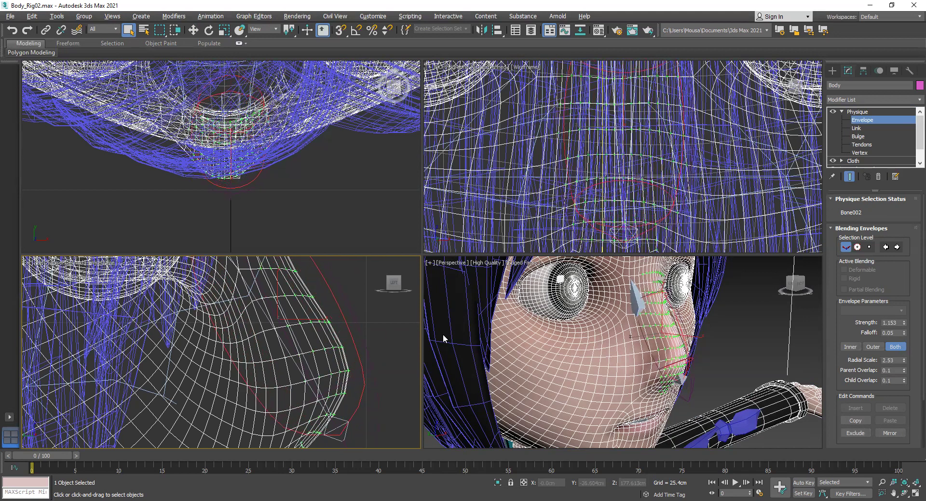
- In the maximized Perspective view, refine Bone002's Radial Scale to 2.795 to hug the nose
{"action": "right_click", "coordinate": [746, 332]}
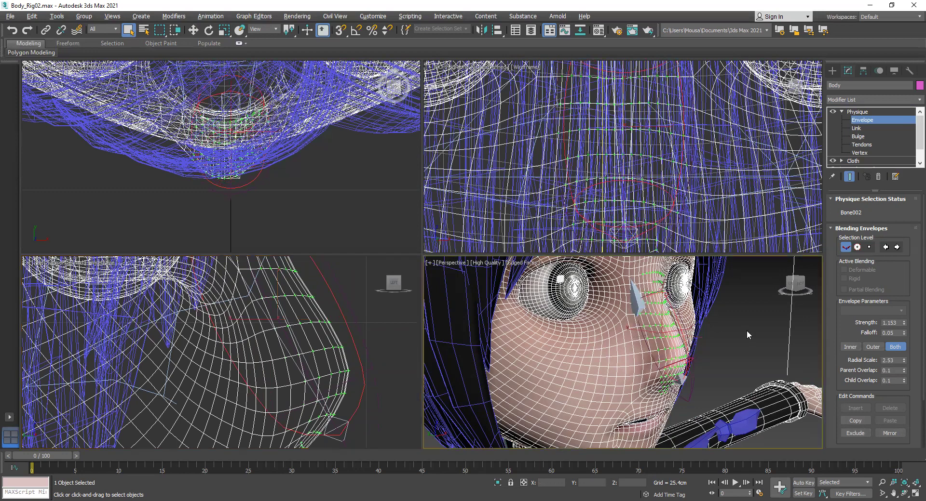
{"action": "left_click", "coordinate": [914, 491]}
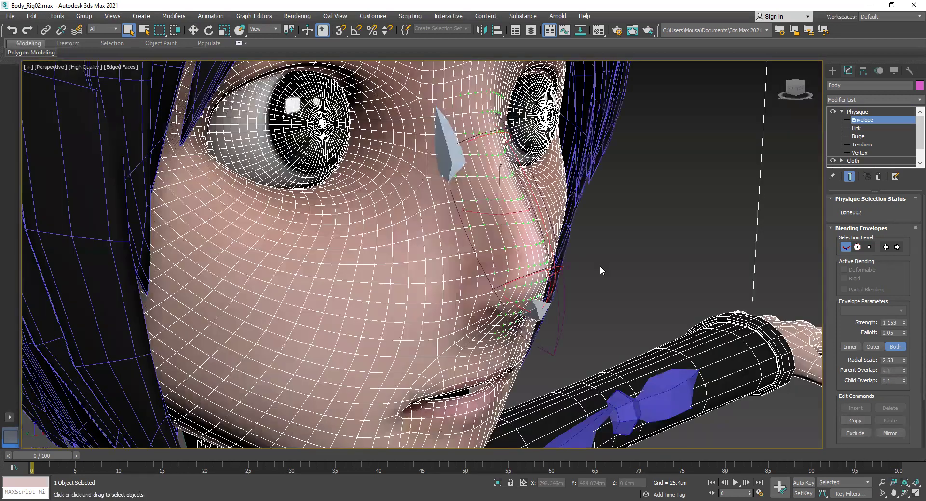
{"action": "left_click", "coordinate": [797, 90]}
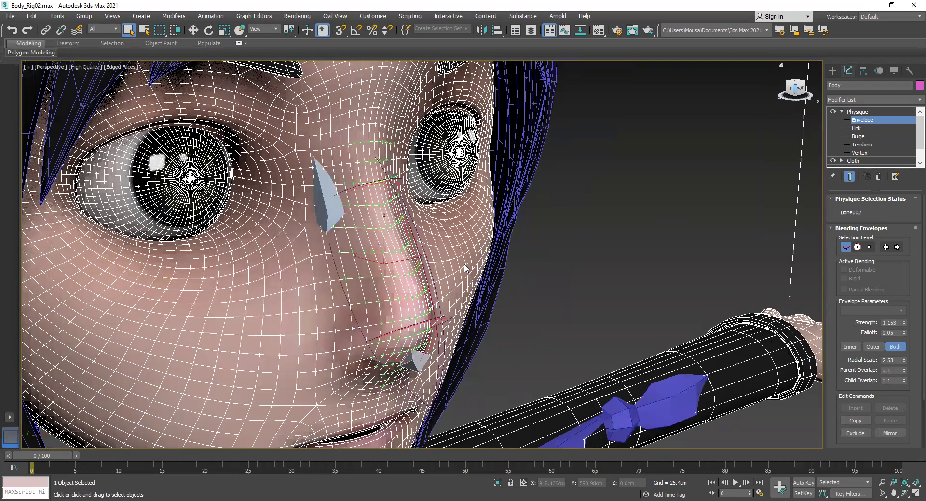
{"action": "left_click_drag", "start_coordinate": [904, 365], "coordinate": [14, 297]}
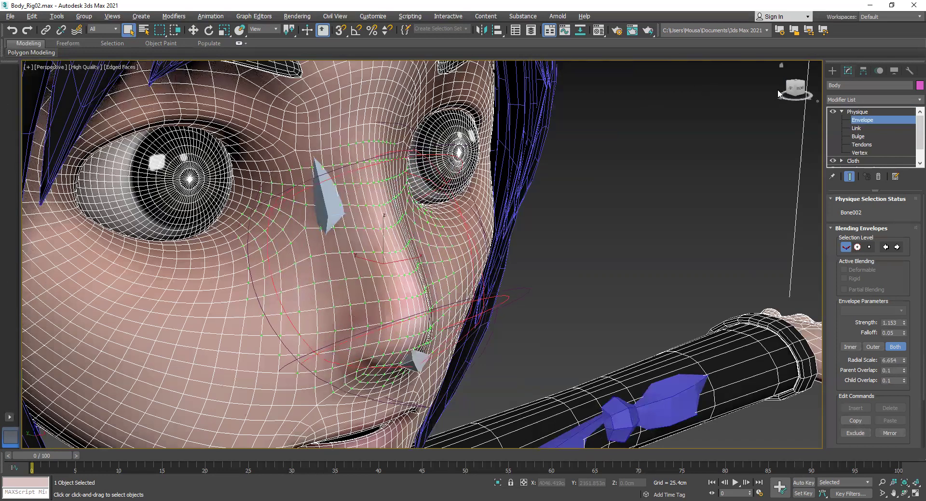
{"action": "mouse_move", "coordinate": [795, 89]}
{"action": "left_mouse_down"}
{"action": "mouse_move", "coordinate": [786, 88]}
{"action": "mouse_move", "coordinate": [793, 95]}
{"action": "left_mouse_up"}
{"action": "key", "text": "F4"}
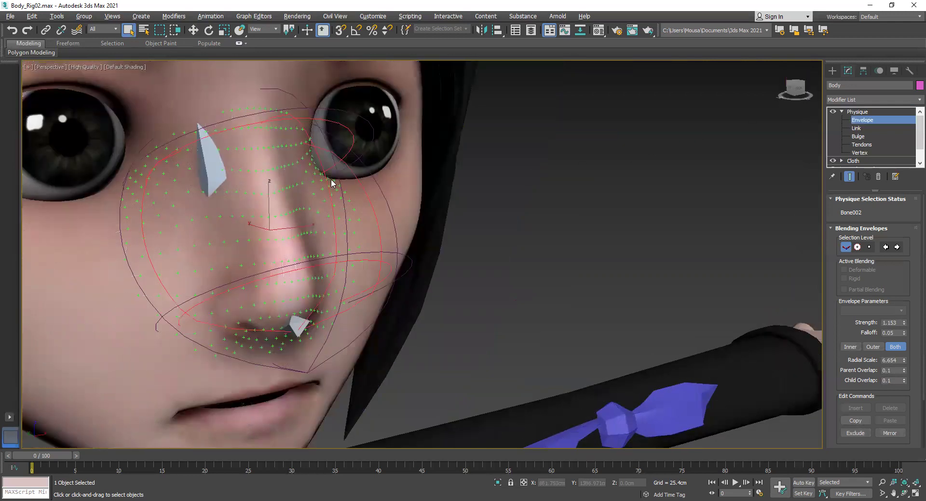
{"action": "middle_click_drag", "start_coordinate": [438, 191], "coordinate": [528, 193]}
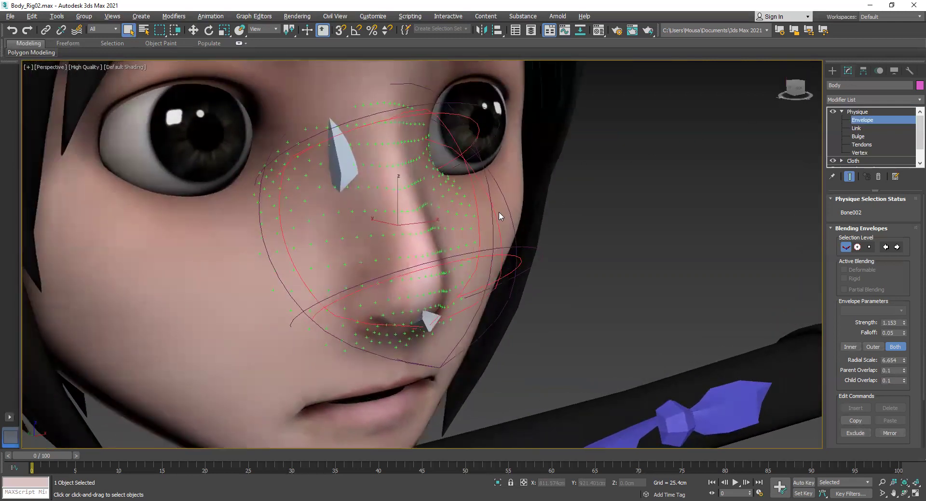
{"action": "key", "text": "F4"}
{"action": "key", "text": "F4"}
{"action": "left_click_drag", "start_coordinate": [903, 362], "coordinate": [910, 391]}
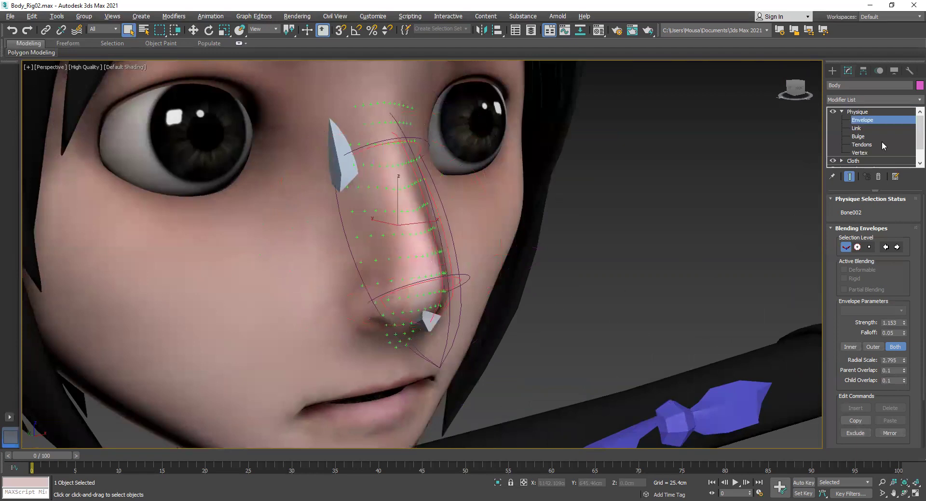
{"action": "left_click", "coordinate": [863, 112]}
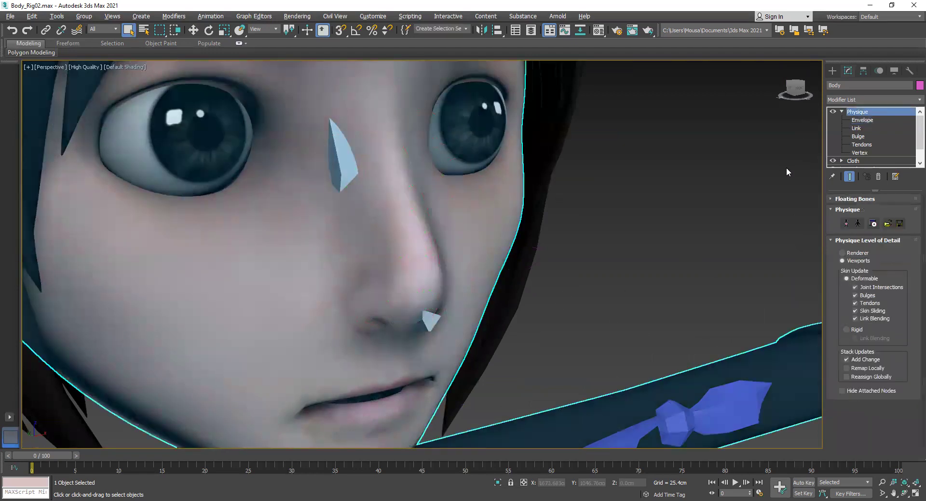
- Move Bone002 sideways along X out beside the eye, then select Body to check the nose tip follows
{"action": "left_click", "coordinate": [433, 322]}
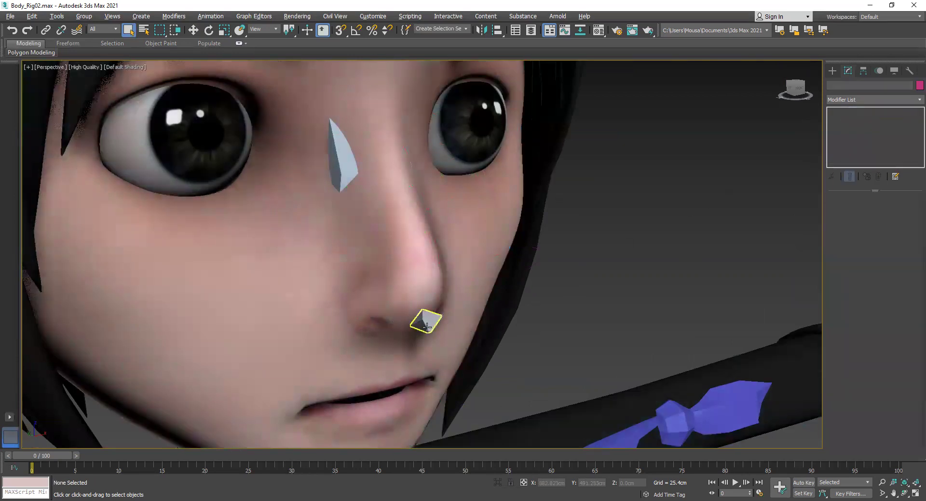
{"action": "left_click", "coordinate": [193, 30]}
{"action": "left_click_drag", "start_coordinate": [446, 305], "coordinate": [786, 185]}
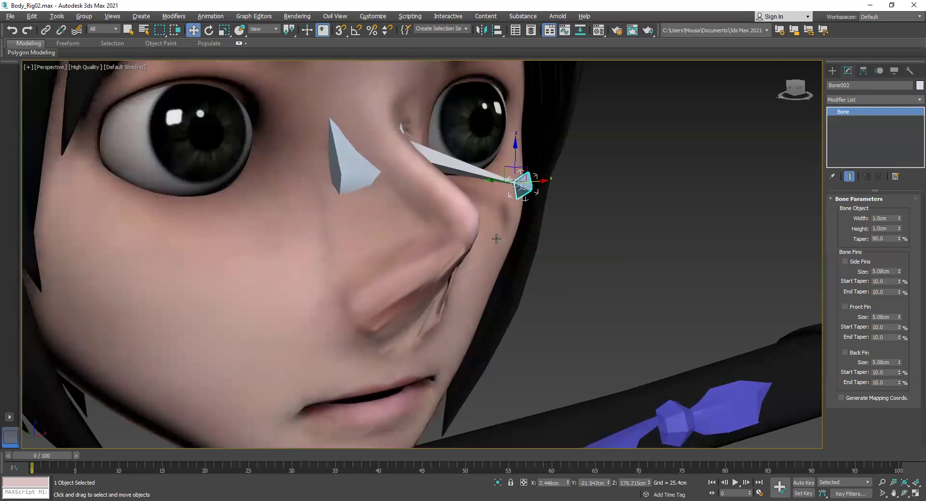
{"action": "left_click", "coordinate": [412, 196]}
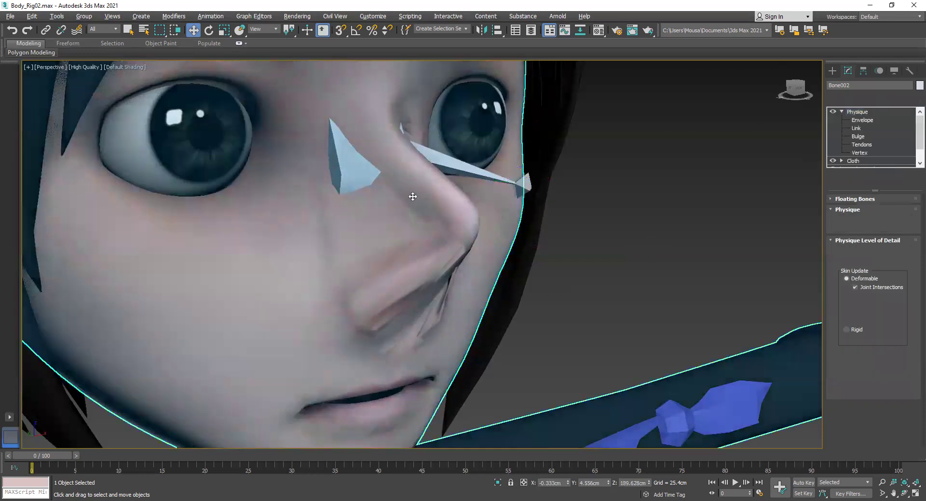
- Turn on Edged Faces and undo twice to put Bone002 back in place
{"action": "key", "text": "F4"}
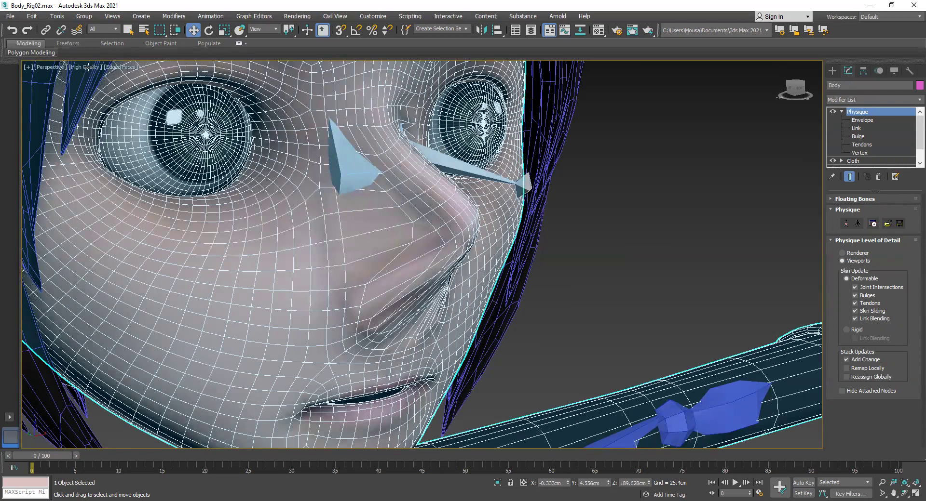
{"action": "left_click", "coordinate": [11, 30]}
{"action": "left_click", "coordinate": [11, 31]}
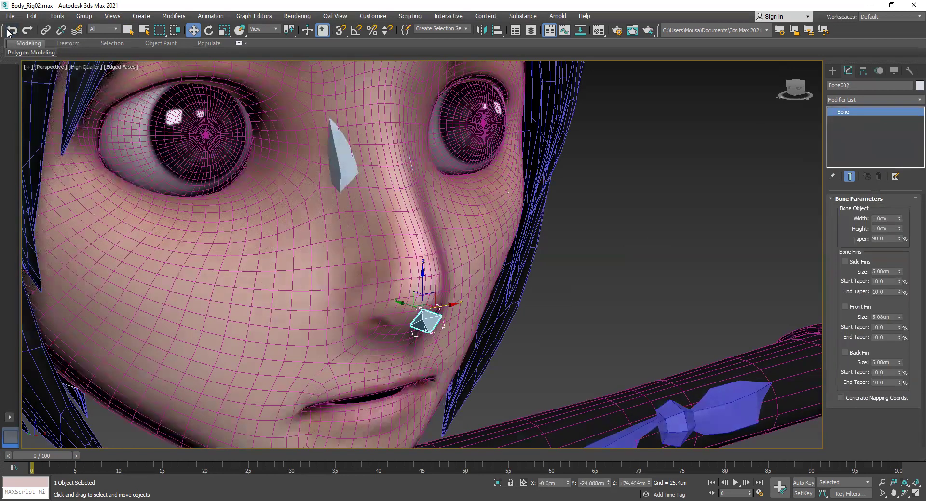
- Deselect all, frame the view toward the left eye, and reselect the Body mesh
{"action": "left_click", "coordinate": [652, 247]}
{"action": "scroll", "coordinate": [286, 134], "scroll_direction": "up", "scroll_amount": 4}
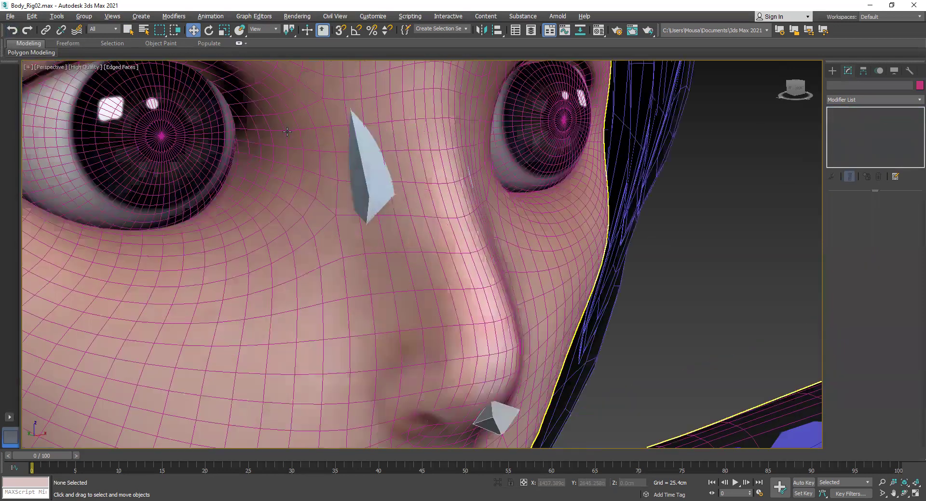
{"action": "middle_click_drag", "start_coordinate": [232, 139], "coordinate": [439, 203]}
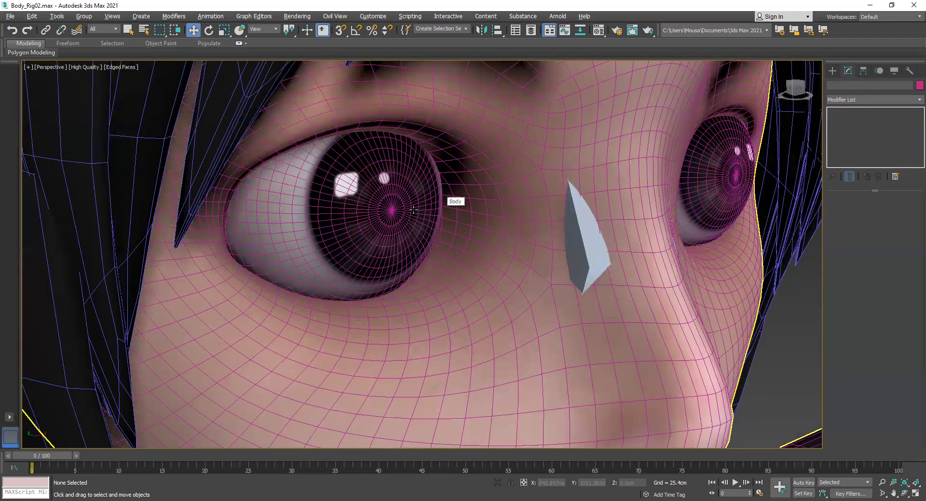
{"action": "left_click", "coordinate": [387, 212]}
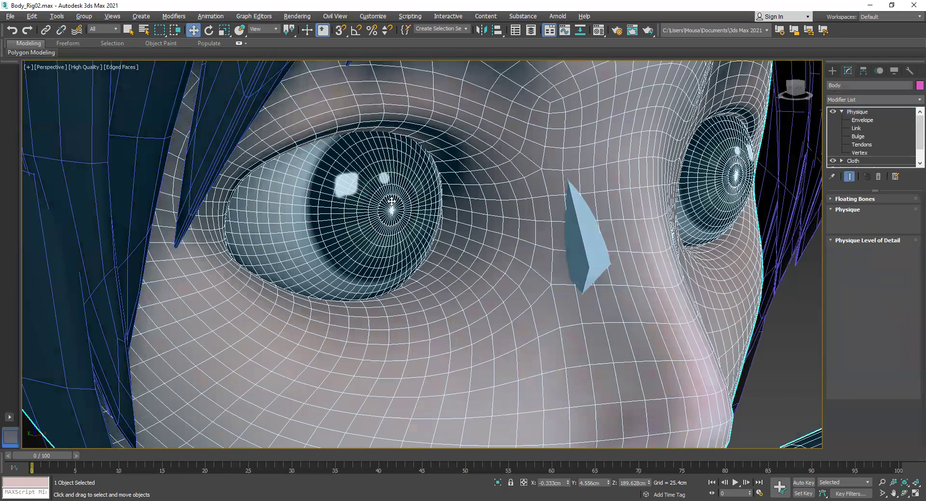
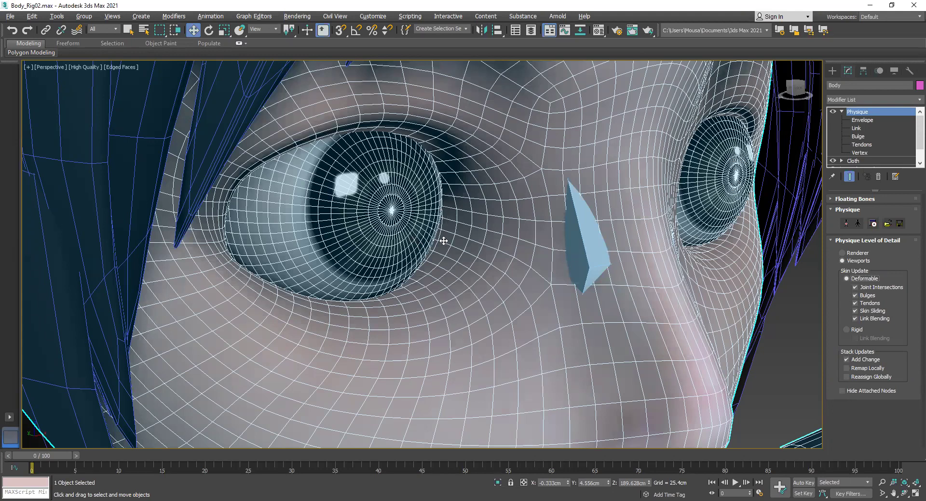
- Maximize the Left view and pan to center the eyeball wireframe
{"action": "key", "text": "alt+w"}
{"action": "key", "text": "alt+w"}
{"action": "middle_click_drag", "start_coordinate": [322, 203], "coordinate": [416, 377]}
{"action": "middle_click_drag", "start_coordinate": [491, 268], "coordinate": [534, 391]}
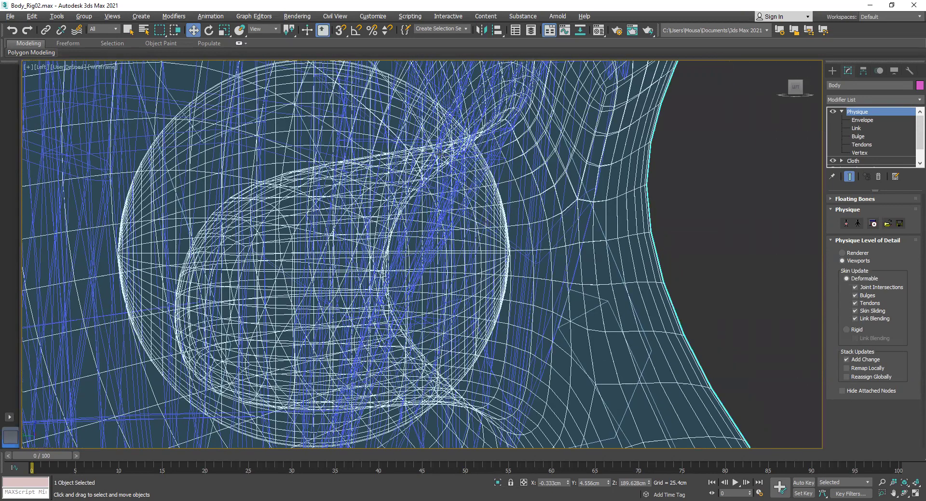
- Bring up the Create panel's Systems object types
{"action": "right_click", "coordinate": [774, 215]}
{"action": "left_click", "coordinate": [702, 100]}
{"action": "left_click", "coordinate": [830, 70]}
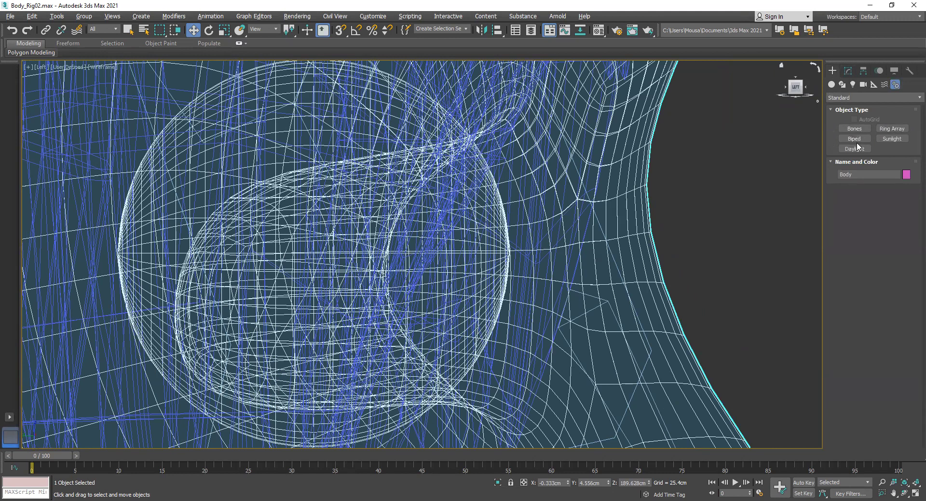
- Draw a bone from the back to the front of the eyeball, ending in a nub
{"action": "left_click", "coordinate": [854, 128]}
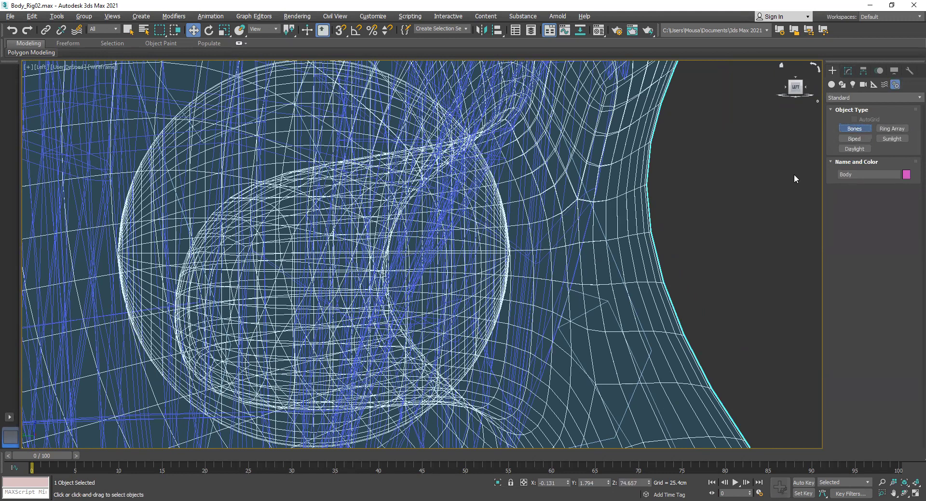
{"action": "left_click", "coordinate": [119, 252]}
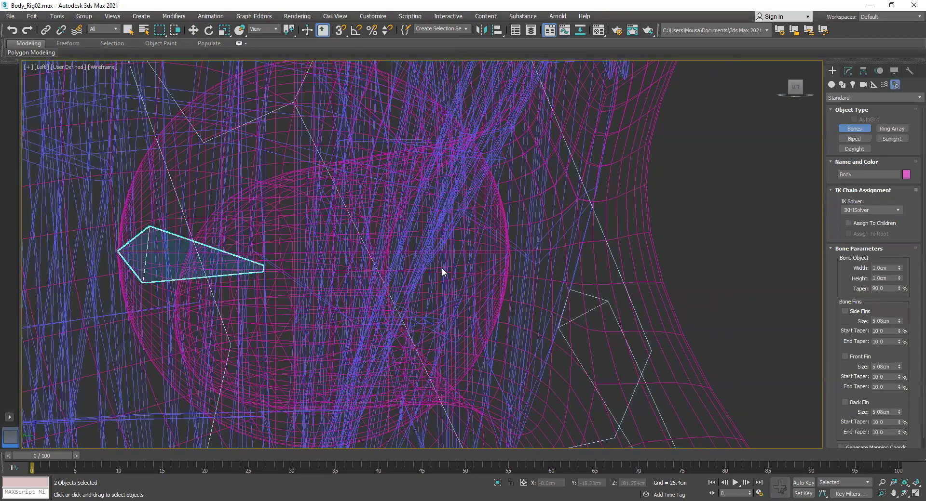
{"action": "left_click", "coordinate": [507, 252]}
{"action": "right_click", "coordinate": [569, 261]}
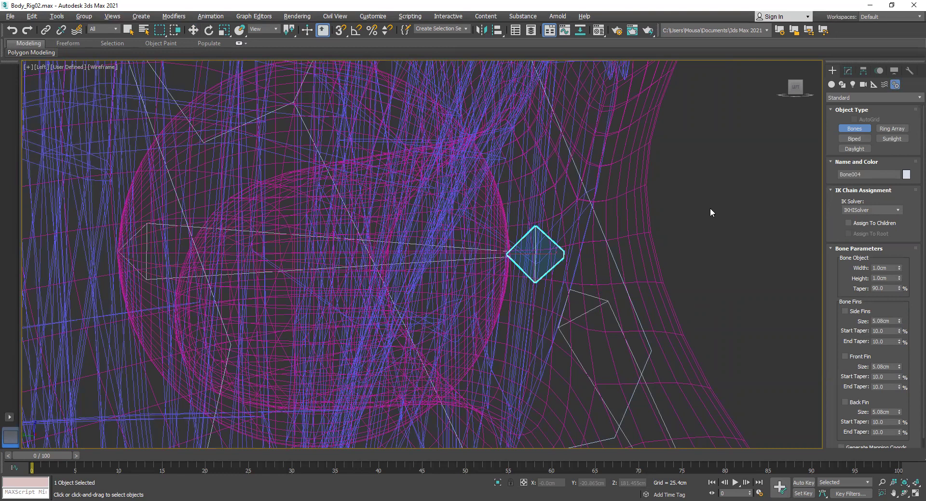
{"action": "key", "text": "w"}
- Add Bone003 and Bone004 to the Body's Physique floating bones
{"action": "left_click", "coordinate": [676, 214]}
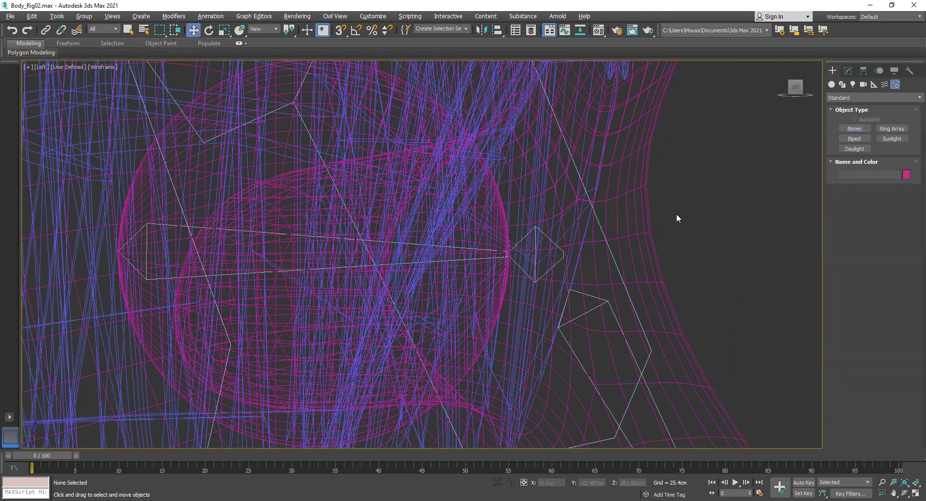
{"action": "left_click", "coordinate": [649, 232]}
{"action": "left_click", "coordinate": [848, 71]}
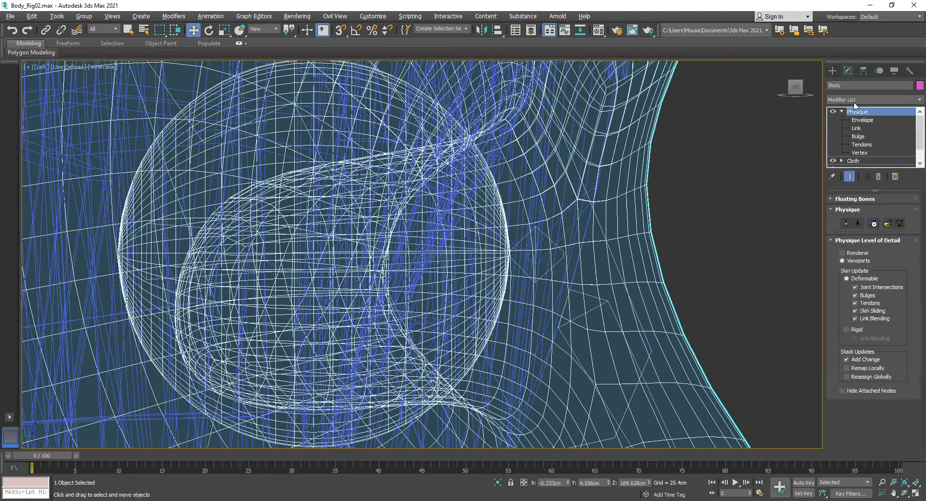
{"action": "left_click", "coordinate": [848, 199]}
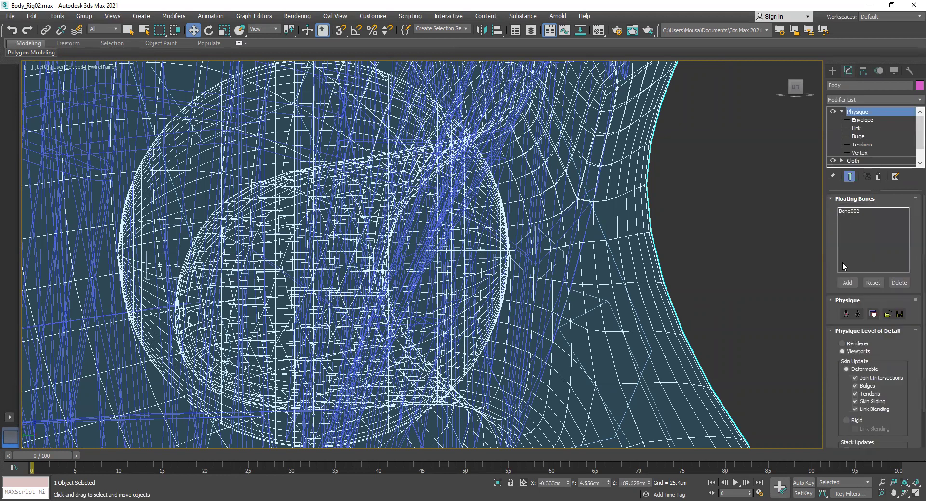
{"action": "left_click", "coordinate": [847, 282]}
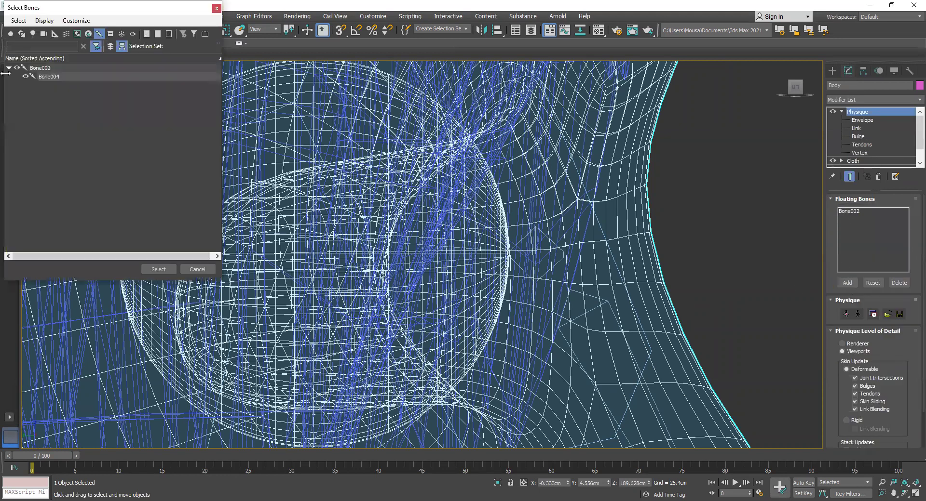
{"action": "left_click", "coordinate": [36, 68]}
{"action": "left_click", "coordinate": [51, 77], "text": "ctrl"}
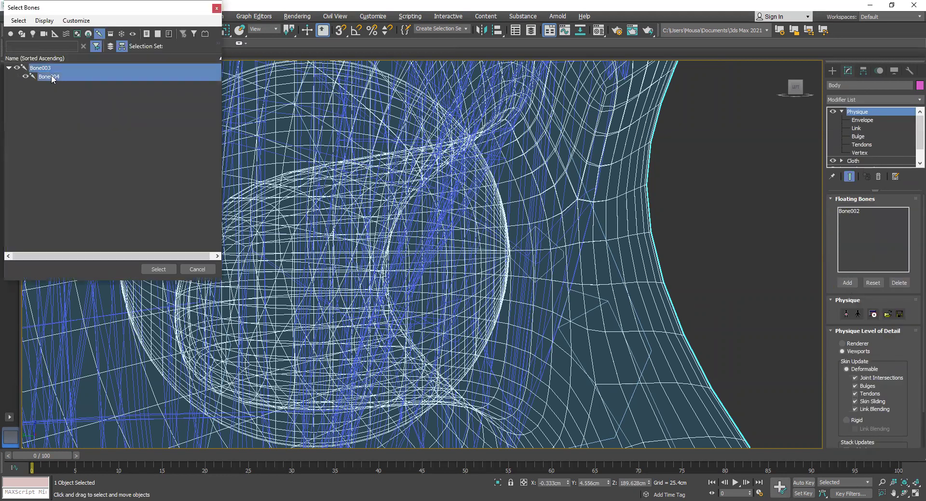
{"action": "left_click", "coordinate": [161, 271]}
{"action": "left_click", "coordinate": [748, 248]}
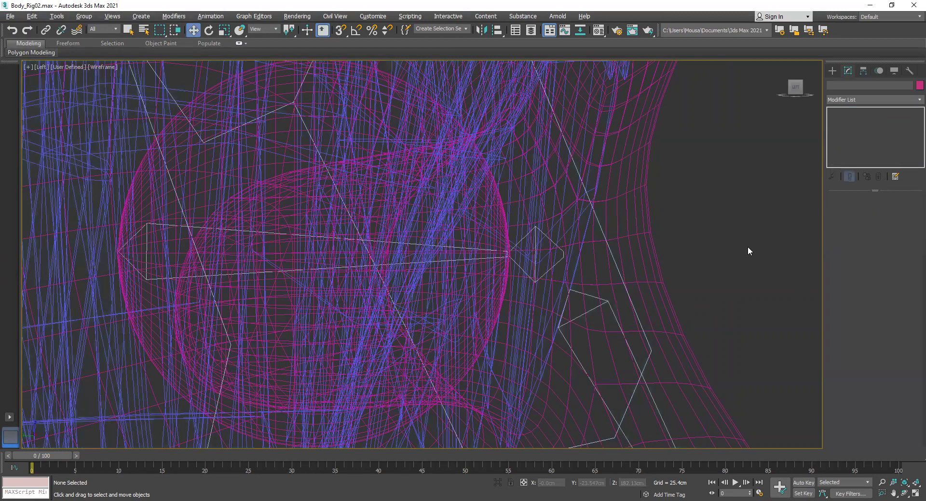
- Briefly inspect the full-size perspective view, then return to the four-view layout
{"action": "key", "text": "alt+w"}
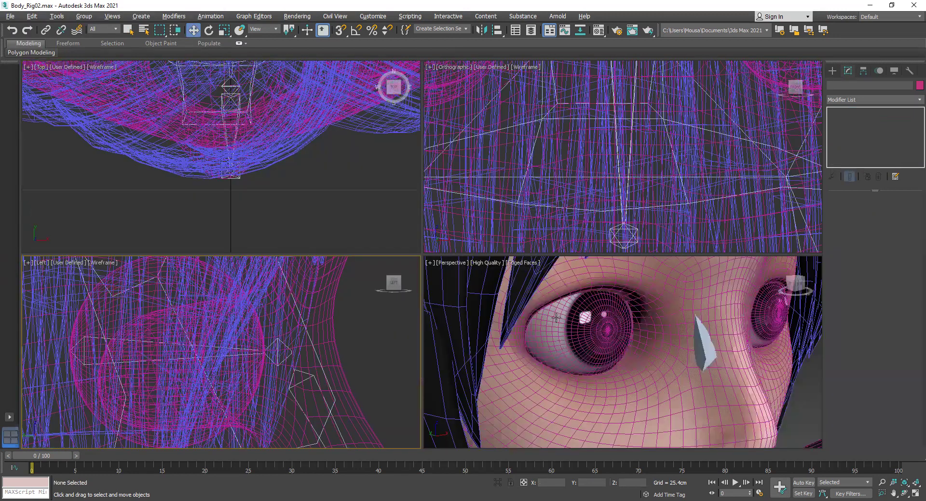
{"action": "right_click", "coordinate": [566, 332]}
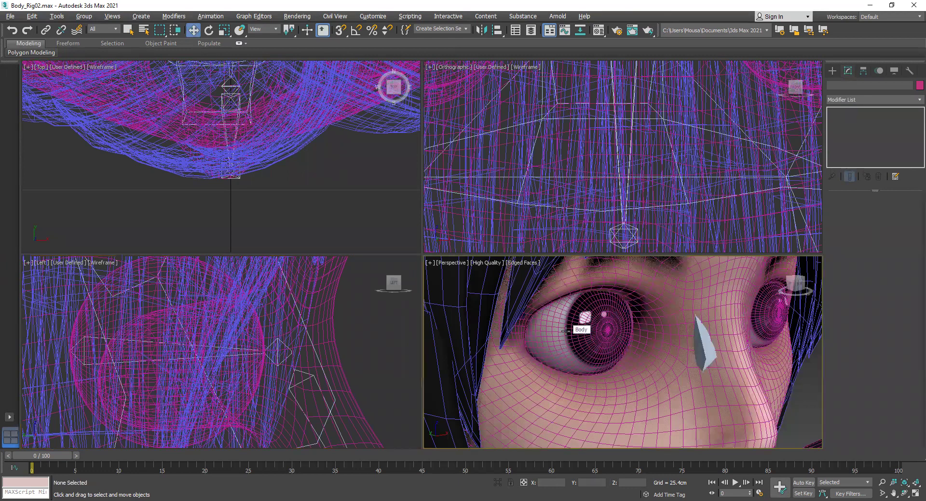
{"action": "key", "text": "alt+w"}
{"action": "scroll", "coordinate": [601, 295], "scroll_direction": "down", "scroll_amount": 3}
{"action": "scroll", "coordinate": [601, 294], "scroll_direction": "down", "scroll_amount": 5}
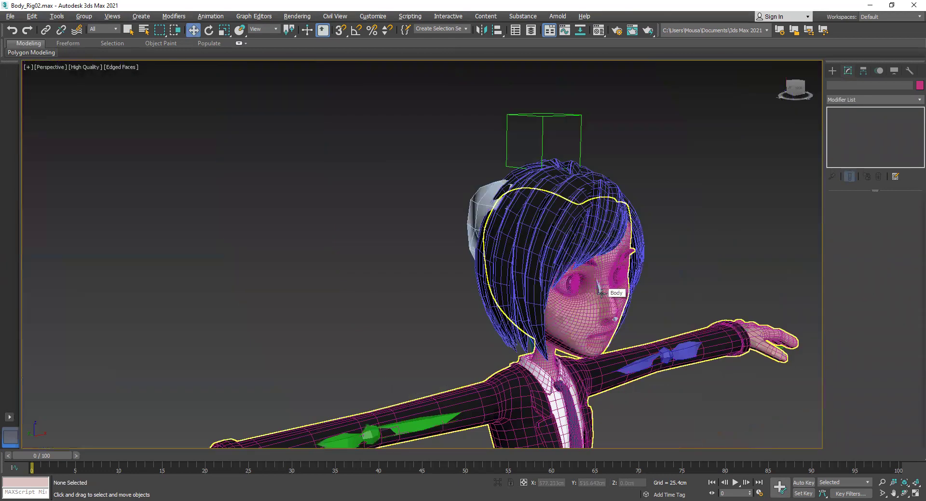
{"action": "scroll", "coordinate": [600, 294], "scroll_direction": "up", "scroll_amount": 5}
{"action": "scroll", "coordinate": [600, 294], "scroll_direction": "up", "scroll_amount": 2}
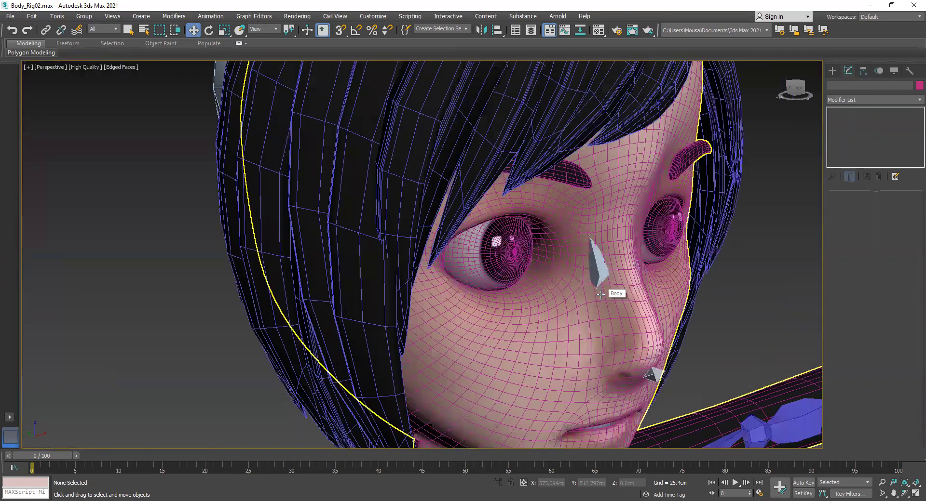
{"action": "scroll", "coordinate": [674, 271], "scroll_direction": "down", "scroll_amount": 1}
{"action": "key", "text": "alt+w"}
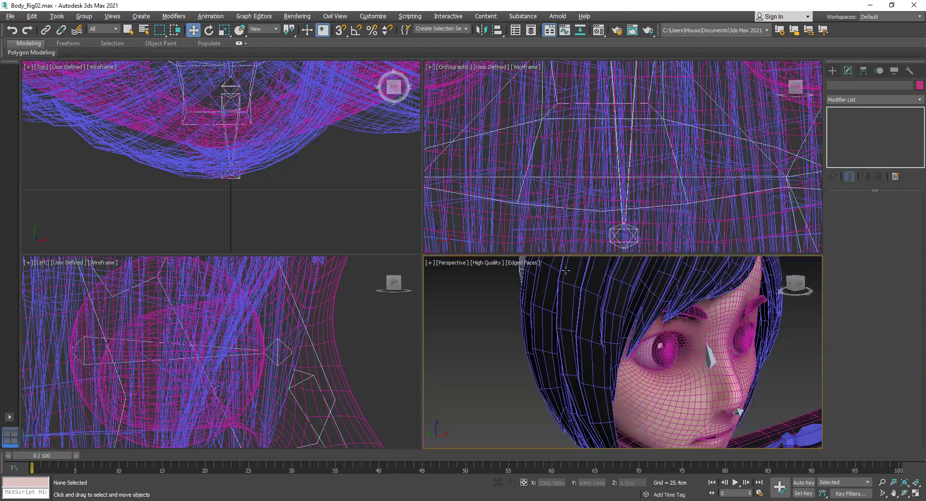
- Reselect the Body mesh to confirm Bone004 appears in its floating bones list
{"action": "left_click", "coordinate": [281, 357]}
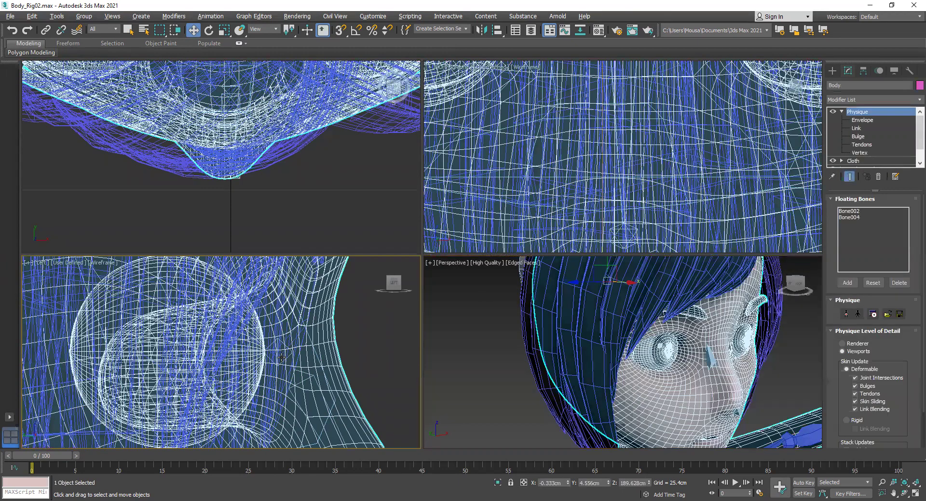
{"action": "left_click", "coordinate": [281, 357]}
{"action": "left_click", "coordinate": [268, 355]}
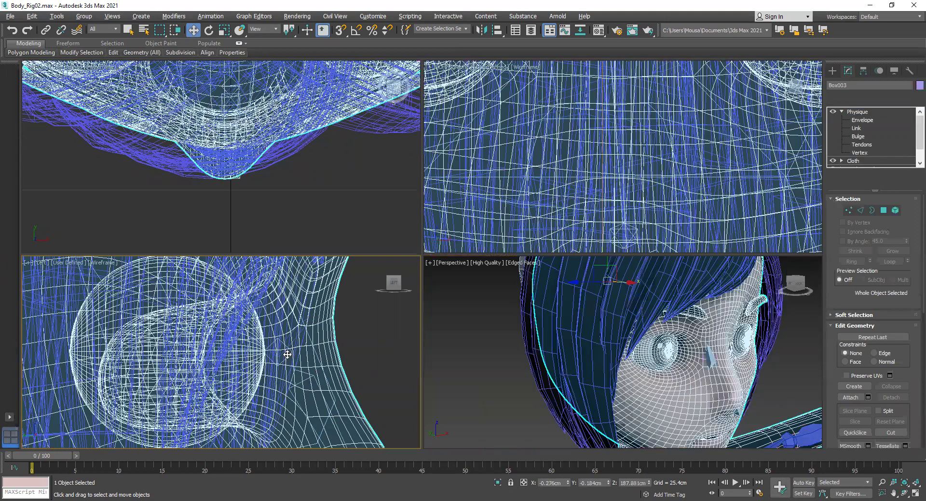
{"action": "scroll", "coordinate": [266, 354], "scroll_direction": "up", "scroll_amount": 5}
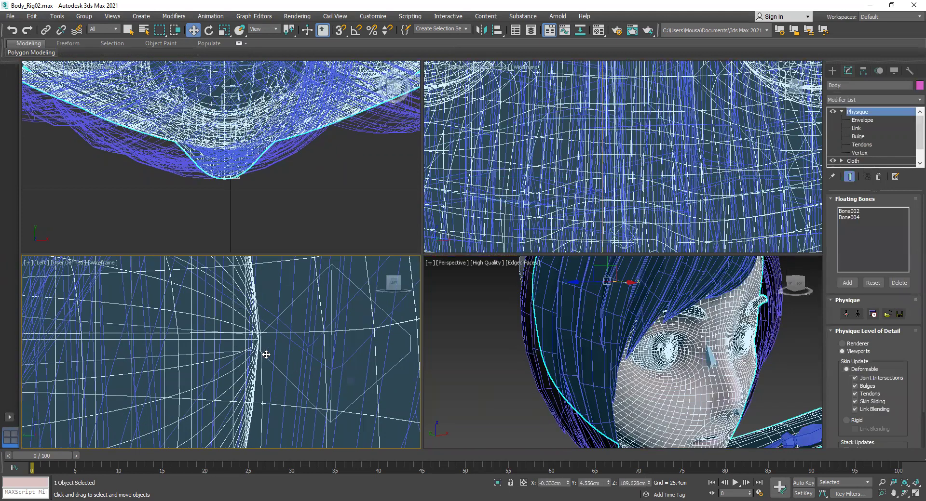
- Select Bone003 together with its end nub Bone004
{"action": "left_click", "coordinate": [388, 372]}
{"action": "scroll", "coordinate": [574, 368], "scroll_direction": "up", "scroll_amount": 6}
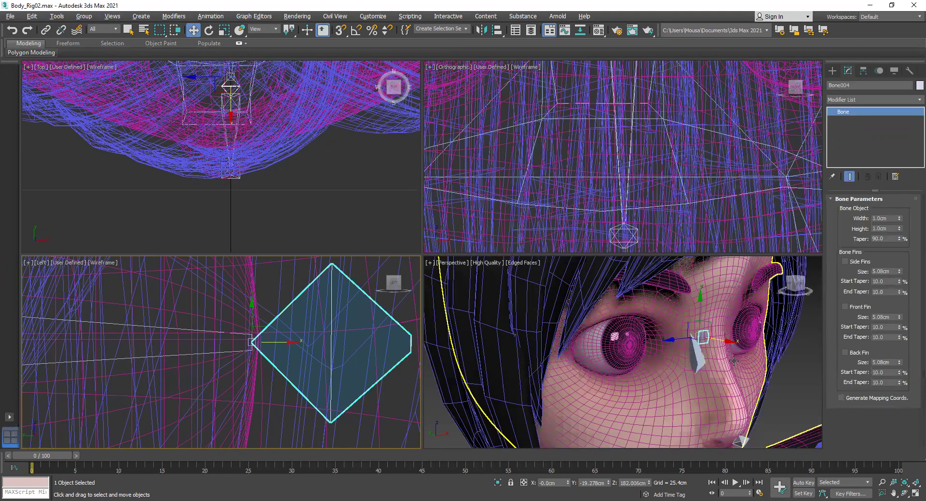
{"action": "key", "text": "alt+w"}
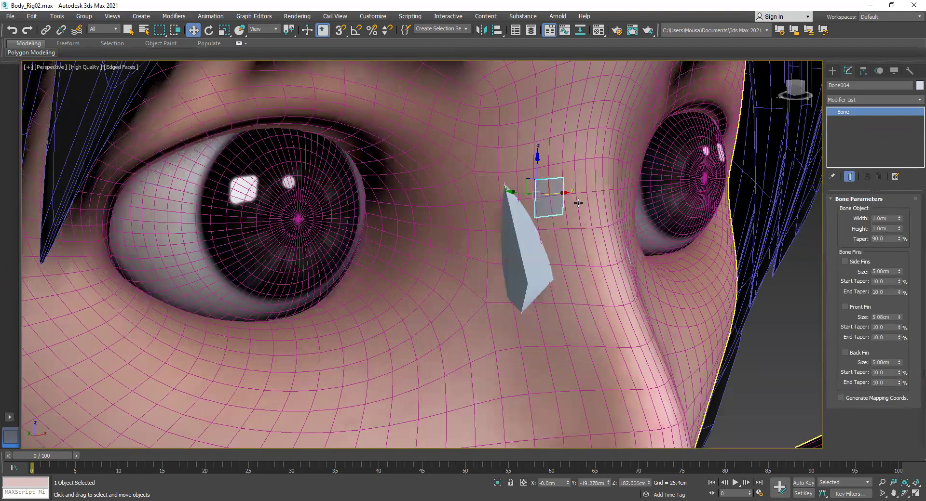
{"action": "key", "text": "alt+w"}
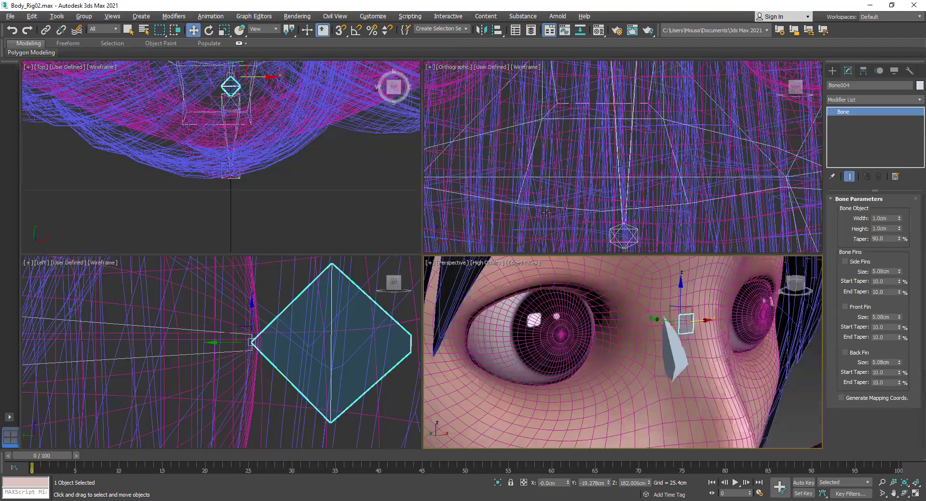
{"action": "left_click", "coordinate": [187, 354]}
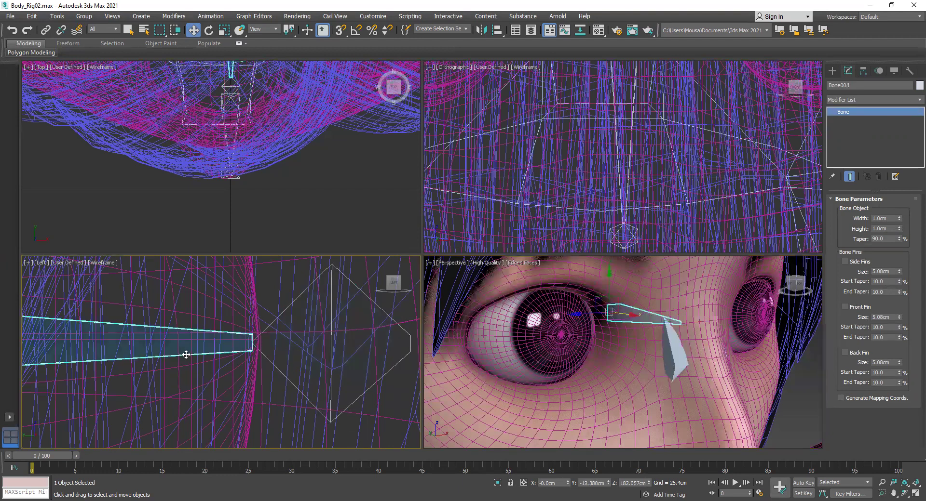
{"action": "double_click", "coordinate": [185, 355]}
- Maximize the perspective view and line up the two eye bones in view
{"action": "middle_click", "coordinate": [642, 348]}
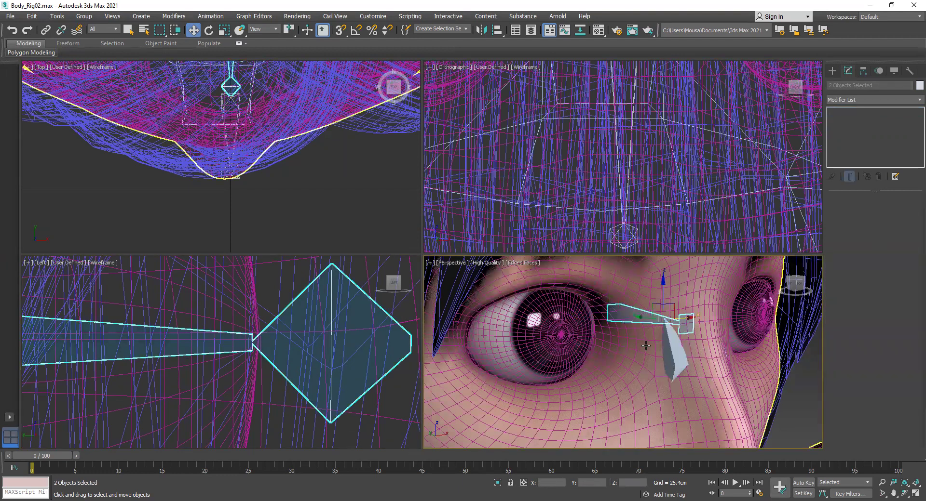
{"action": "key", "text": "alt+w"}
{"action": "key", "text": "alt+w"}
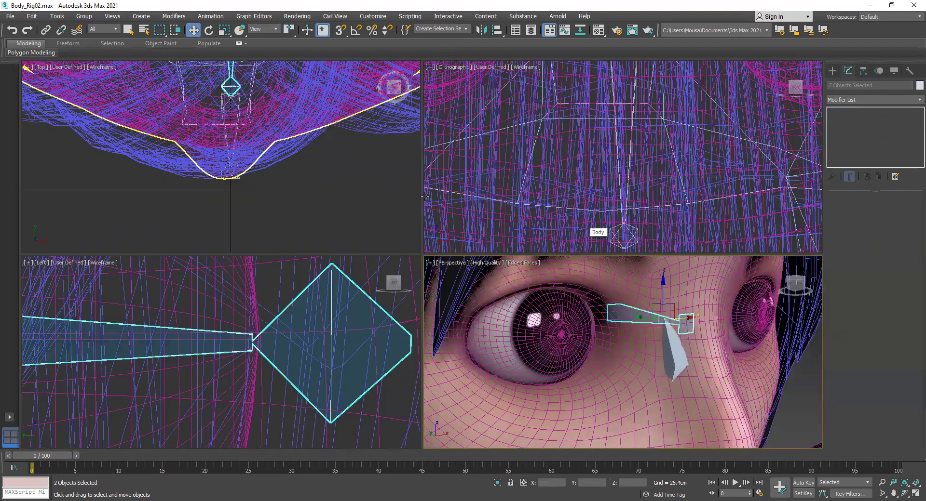
{"action": "scroll", "coordinate": [326, 170], "scroll_direction": "up", "scroll_amount": 4}
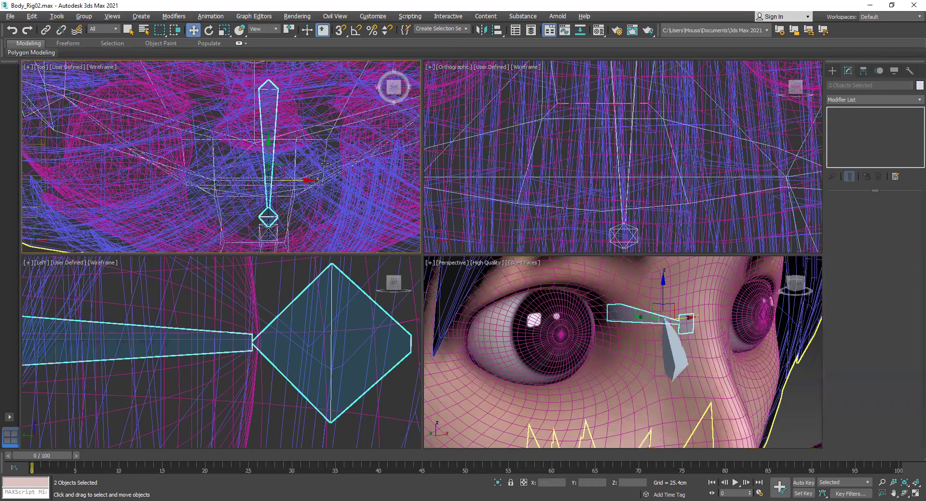
{"action": "scroll", "coordinate": [325, 164], "scroll_direction": "down", "scroll_amount": 2}
{"action": "left_click_drag", "start_coordinate": [325, 182], "coordinate": [227, 181]}
{"action": "scroll", "coordinate": [207, 179], "scroll_direction": "up", "scroll_amount": 3}
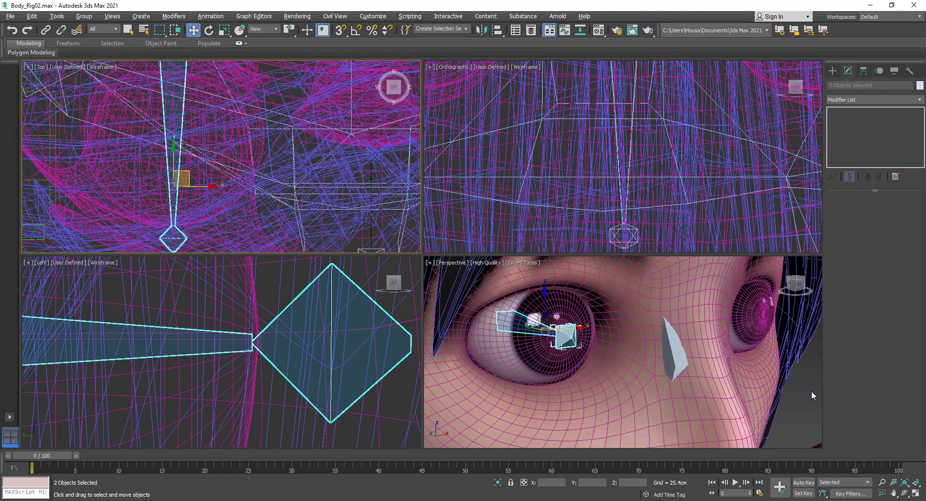
{"action": "scroll", "coordinate": [310, 183], "scroll_direction": "down", "scroll_amount": 3}
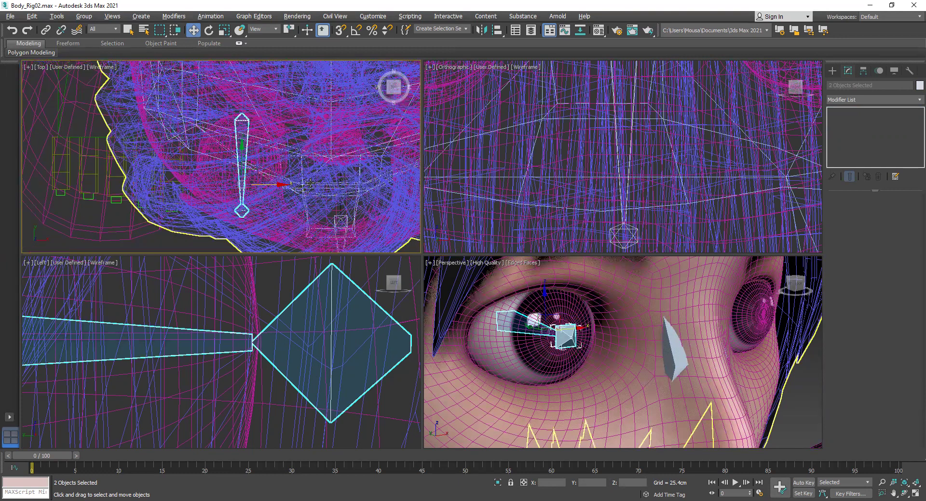
{"action": "scroll", "coordinate": [340, 169], "scroll_direction": "down", "scroll_amount": 2}
{"action": "middle_click_drag", "start_coordinate": [315, 152], "coordinate": [232, 129]}
- Clone the Bone003–Bone004 chain over to the other eye, then maximize the perspective view
{"action": "left_click_drag", "start_coordinate": [202, 151], "coordinate": [352, 152]}
{"action": "left_click", "coordinate": [455, 291]}
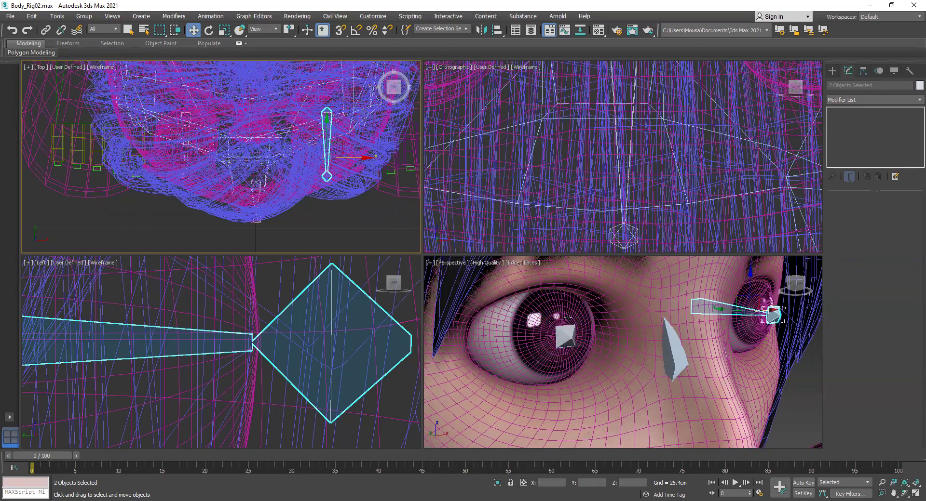
{"action": "left_click", "coordinate": [794, 394]}
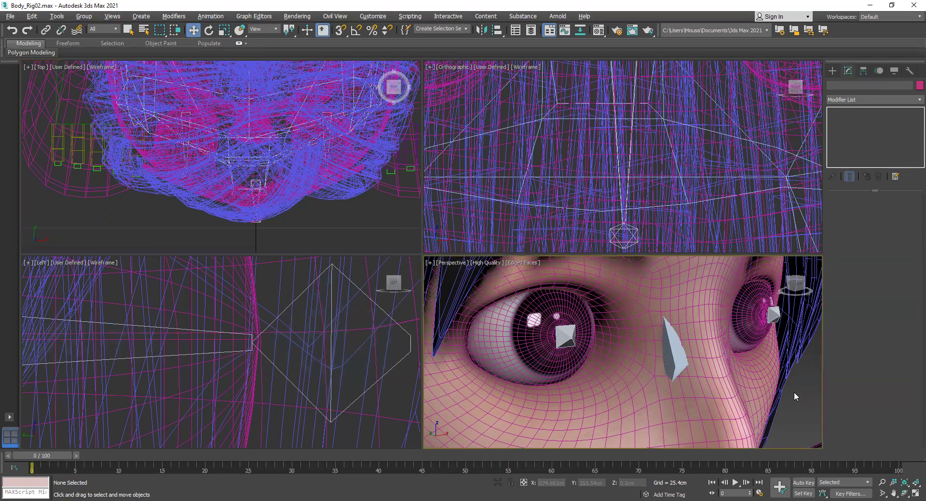
{"action": "key", "text": "alt+w"}
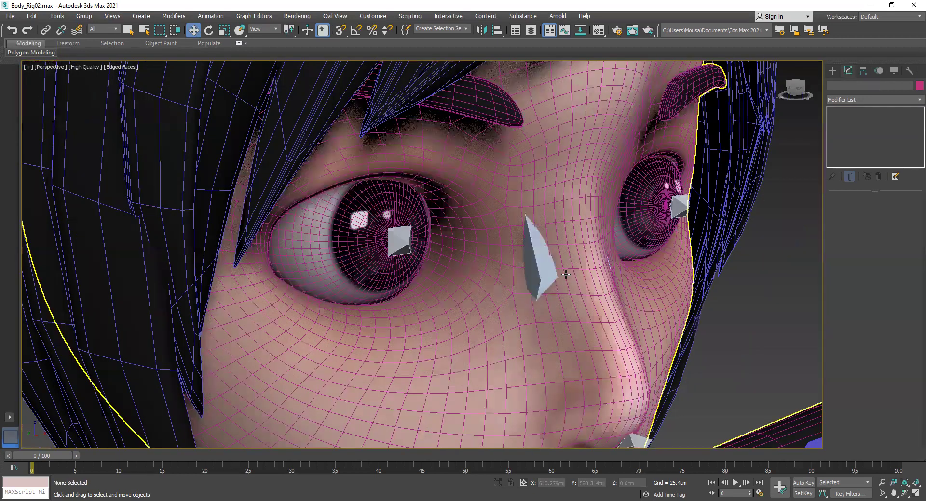
- Add Bone005 and Bone006 to the Body's Physique floating bones
{"action": "left_click", "coordinate": [561, 314]}
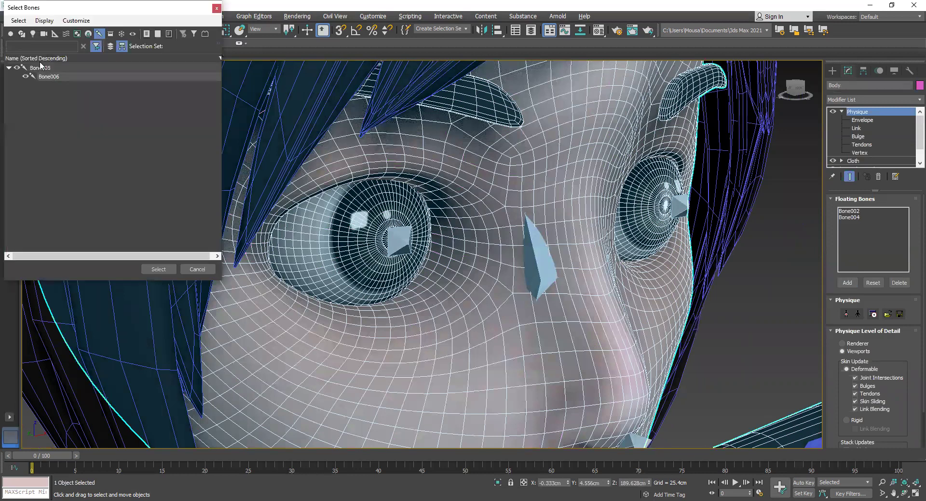
{"action": "left_click", "coordinate": [42, 69]}
{"action": "left_click", "coordinate": [46, 77], "text": "ctrl"}
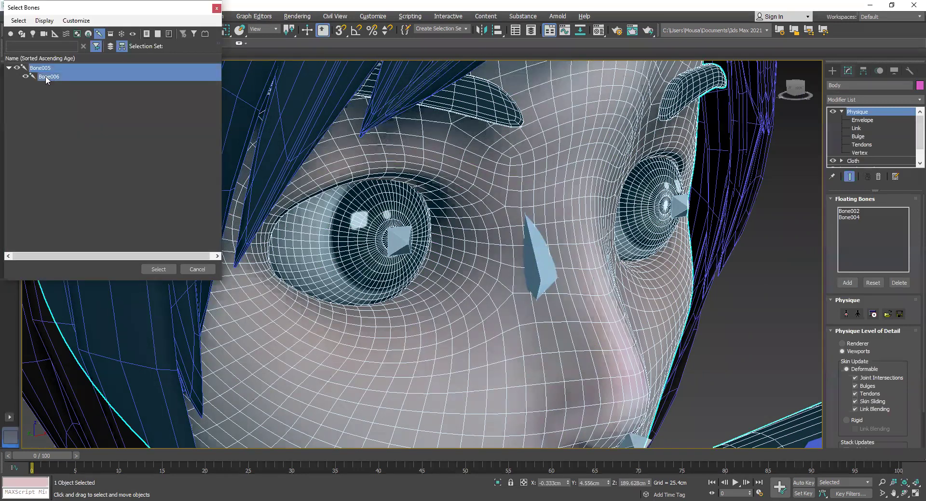
{"action": "left_click", "coordinate": [158, 269]}
{"action": "left_click", "coordinate": [743, 305]}
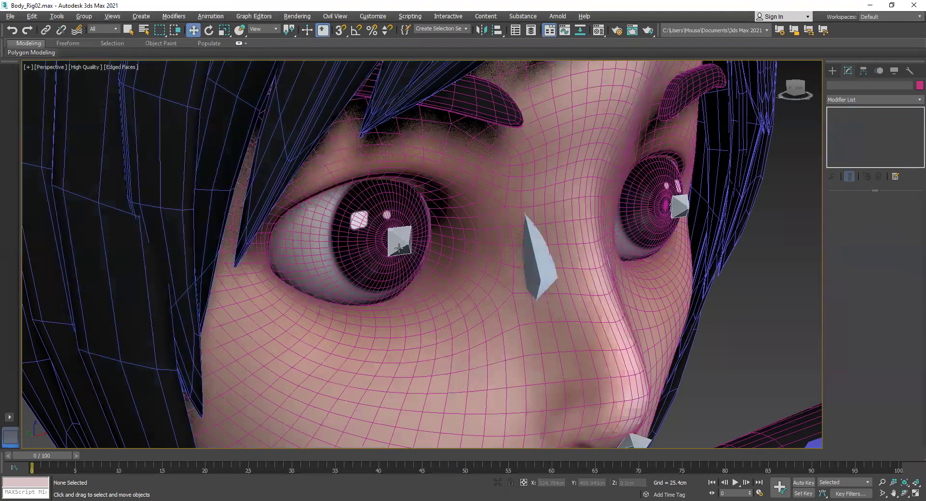
- Nudge Bone004 slightly left along X to the pupil's centre
{"action": "left_click", "coordinate": [399, 248]}
{"action": "left_click_drag", "start_coordinate": [418, 237], "coordinate": [345, 232]}
{"action": "scroll", "coordinate": [344, 232], "scroll_direction": "up", "scroll_amount": 3}
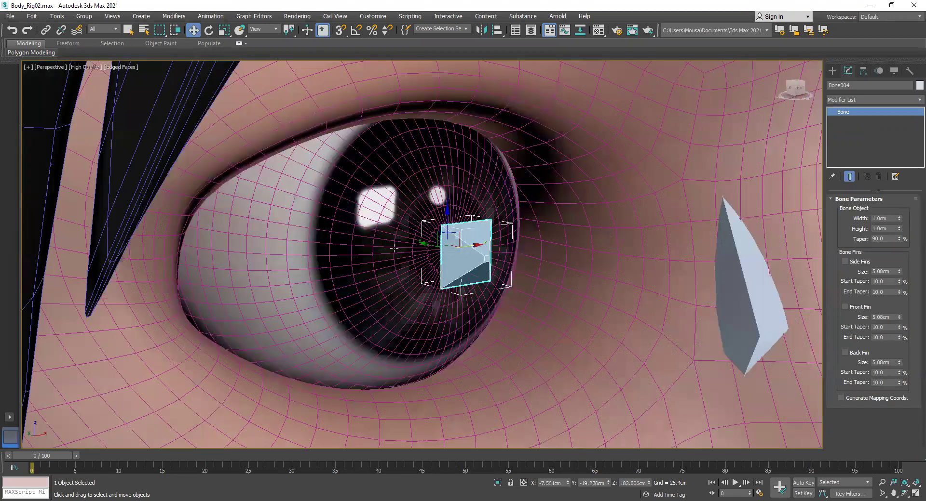
{"action": "left_click", "coordinate": [103, 29]}
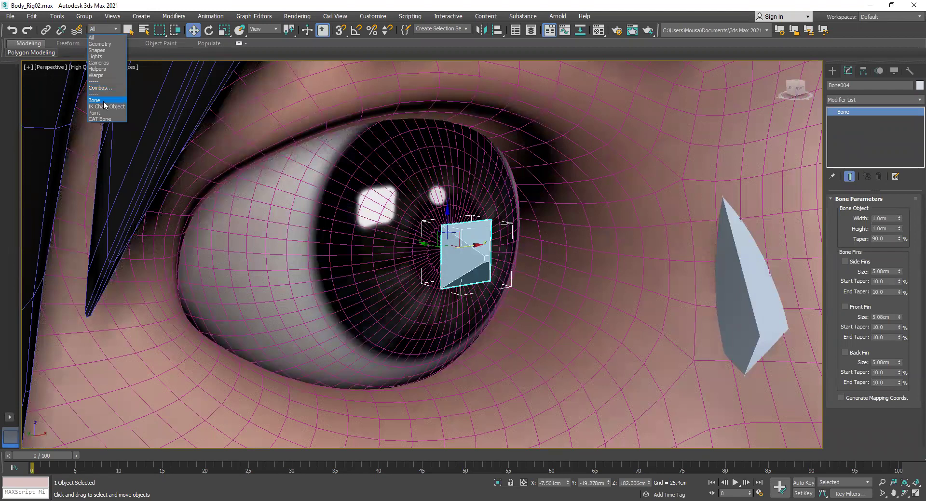
{"action": "left_click", "coordinate": [103, 104]}
{"action": "left_click_drag", "start_coordinate": [448, 249], "coordinate": [364, 225]}
{"action": "left_click", "coordinate": [369, 234]}
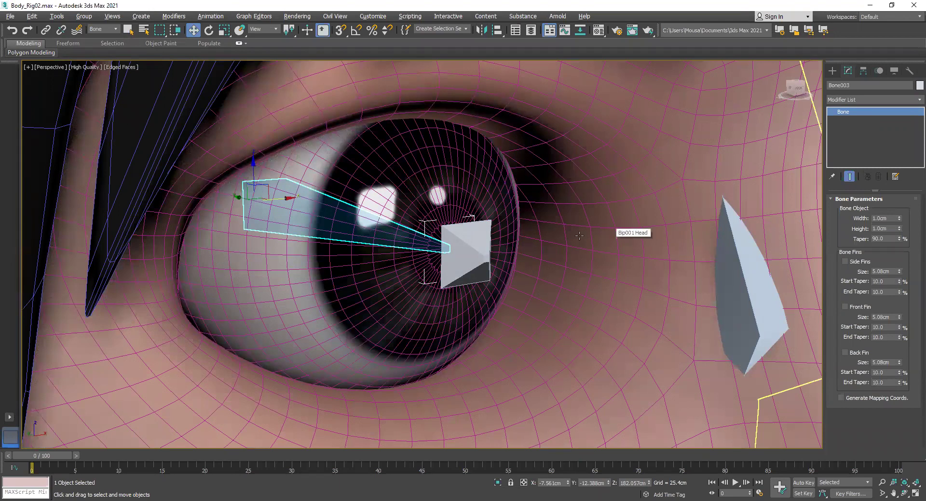
{"action": "left_click", "coordinate": [603, 230]}
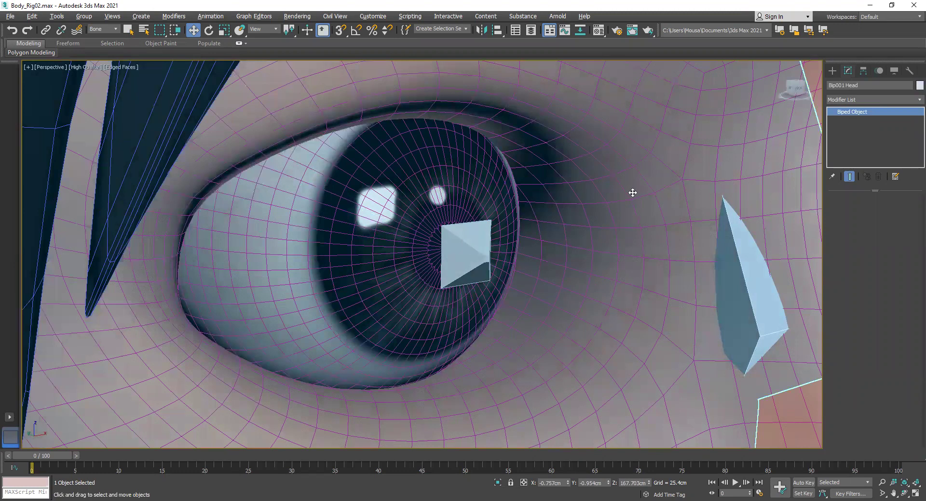
{"action": "scroll", "coordinate": [632, 192], "scroll_direction": "down", "scroll_amount": 8}
{"action": "left_click", "coordinate": [685, 264]}
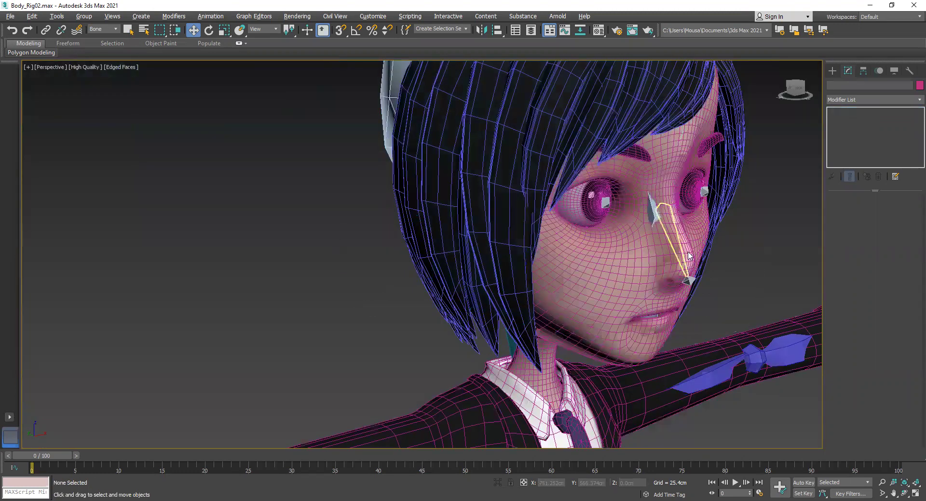
{"action": "left_click", "coordinate": [103, 30]}
{"action": "left_click", "coordinate": [95, 37]}
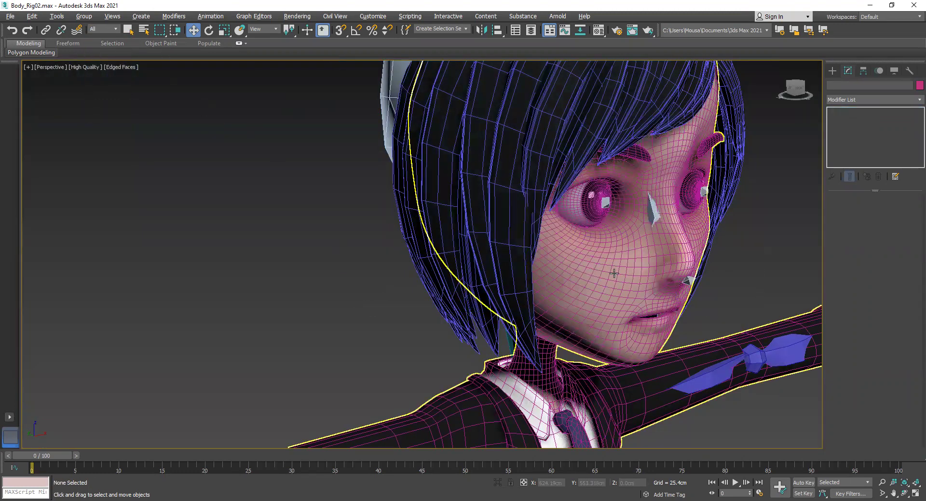
- Select the Body and pick Bone004's envelope in Physique Envelope mode
{"action": "left_click", "coordinate": [405, 149]}
{"action": "left_click", "coordinate": [862, 120]}
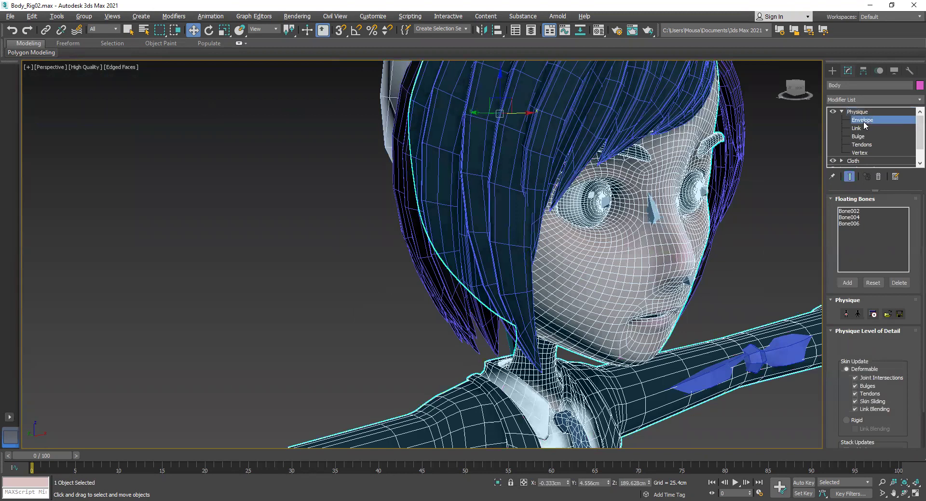
{"action": "scroll", "coordinate": [599, 217], "scroll_direction": "up", "scroll_amount": 4}
{"action": "scroll", "coordinate": [568, 199], "scroll_direction": "up", "scroll_amount": 3}
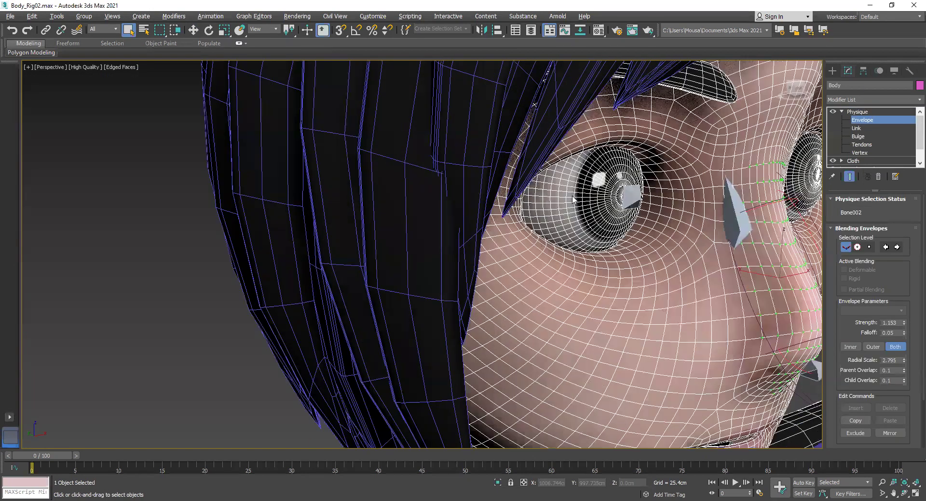
{"action": "left_click", "coordinate": [564, 220]}
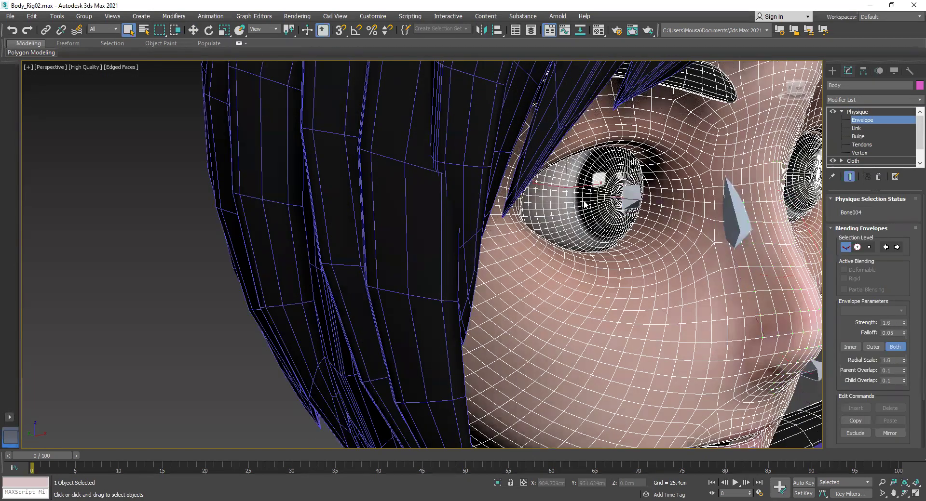
{"action": "scroll", "coordinate": [593, 204], "scroll_direction": "up", "scroll_amount": 2}
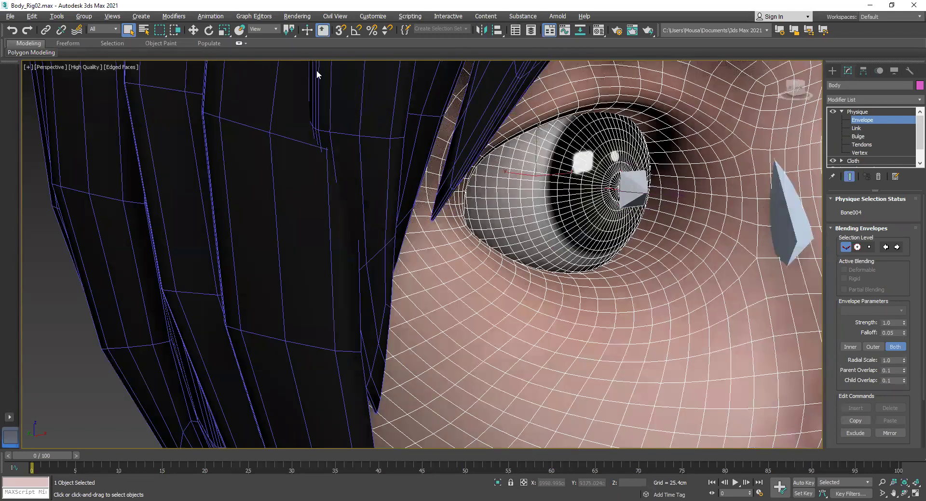
{"action": "left_click", "coordinate": [193, 30]}
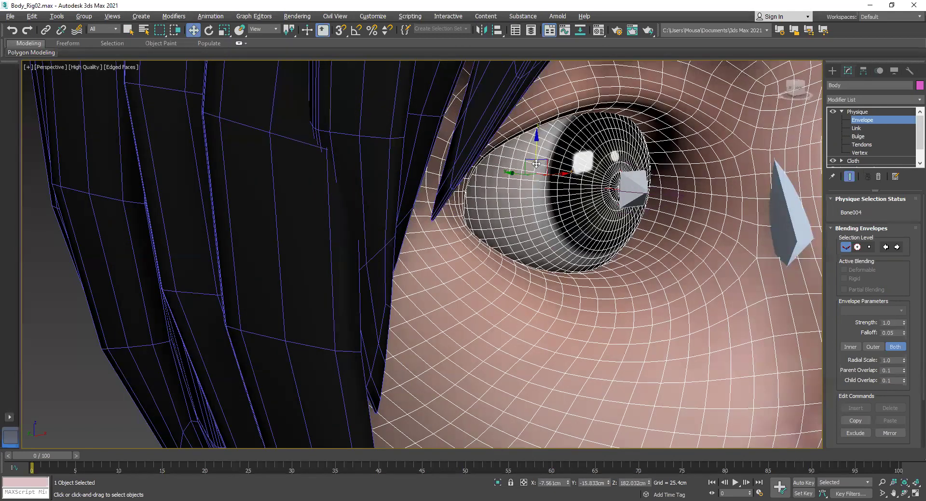
{"action": "left_click", "coordinate": [796, 89]}
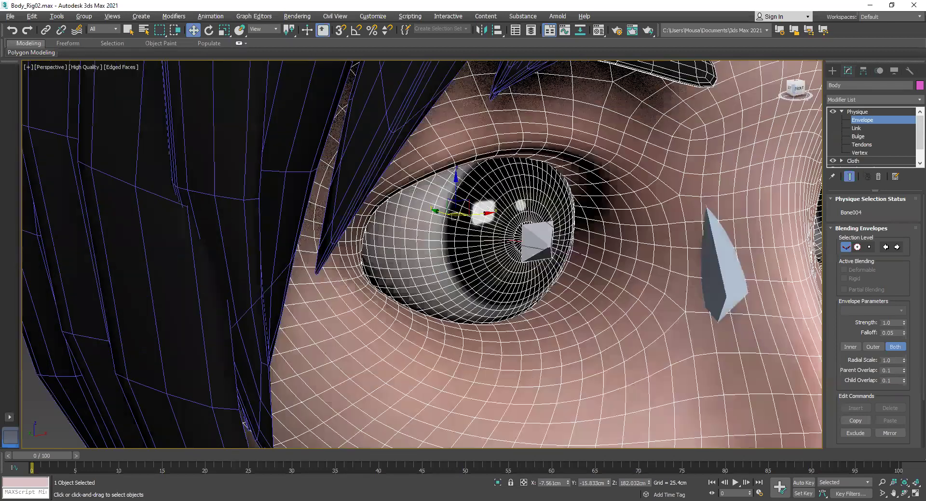
{"action": "left_click_drag", "start_coordinate": [796, 89], "coordinate": [799, 83]}
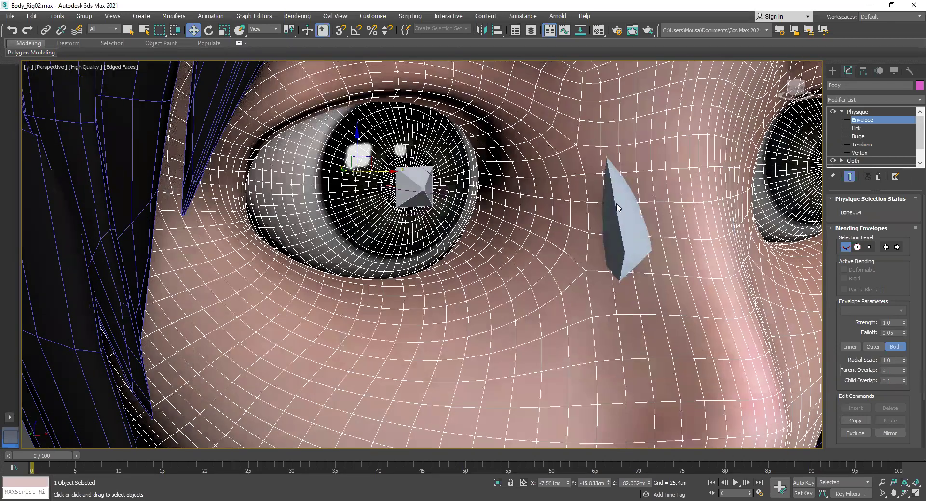
- Raise Bone004's envelope radial scale to 3.844 around the eye, checking with plain shading
{"action": "left_click_drag", "start_coordinate": [841, 332], "coordinate": [839, 281]}
{"action": "left_click_drag", "start_coordinate": [904, 364], "coordinate": [912, 263]}
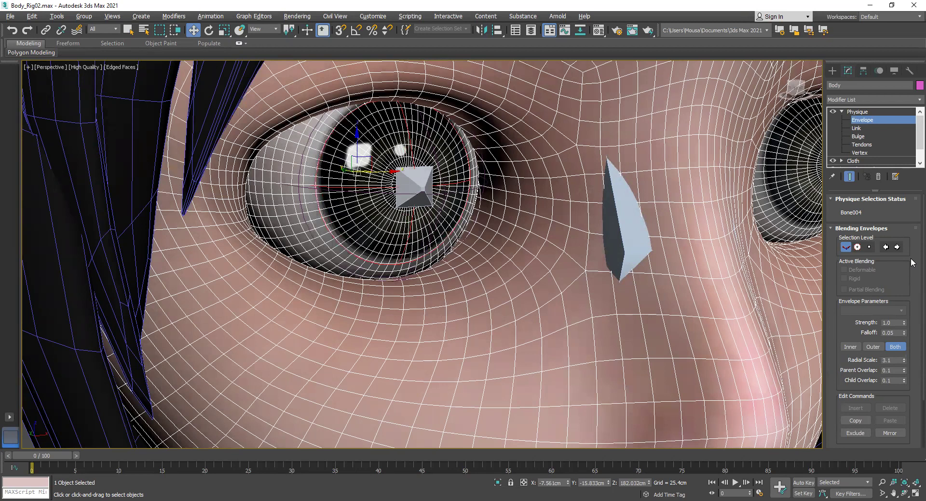
{"action": "key", "text": "F4"}
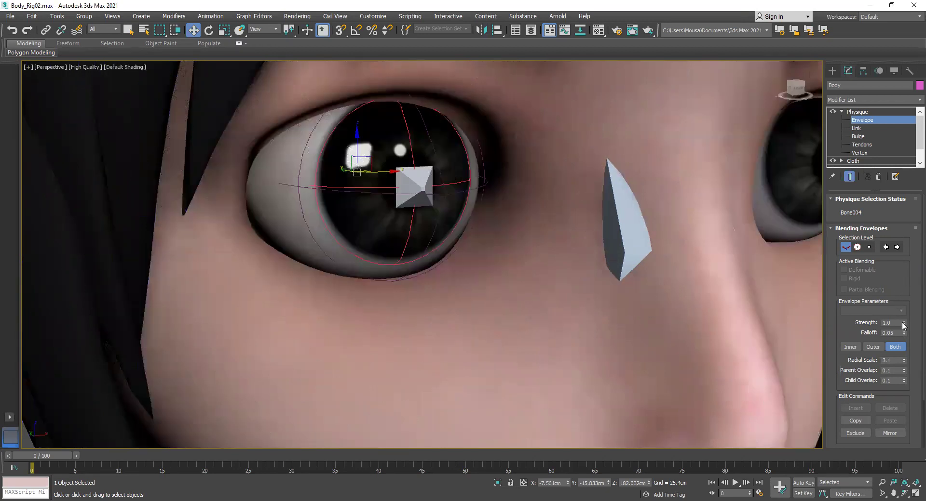
{"action": "mouse_move", "coordinate": [905, 362]}
{"action": "left_mouse_down"}
{"action": "mouse_move", "coordinate": [918, 314]}
{"action": "mouse_move", "coordinate": [915, 348]}
{"action": "left_mouse_up"}
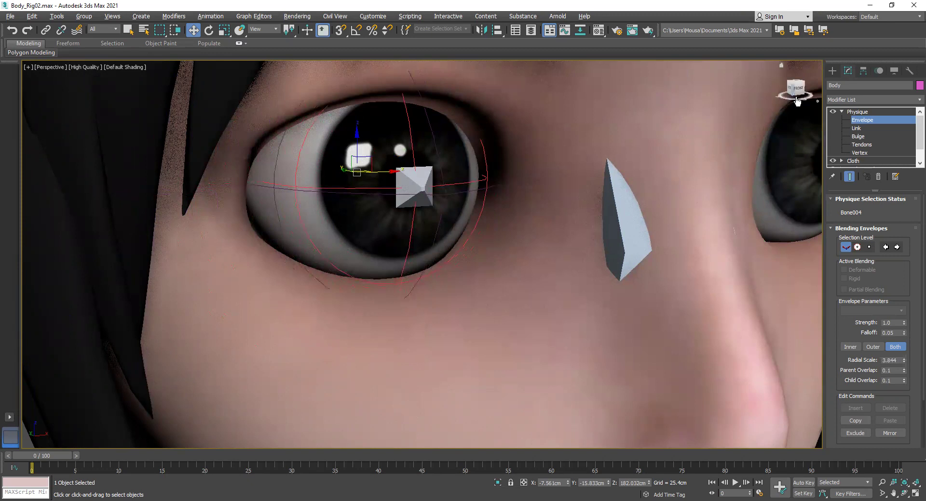
{"action": "mouse_move", "coordinate": [797, 90]}
{"action": "left_mouse_down"}
{"action": "mouse_move", "coordinate": [806, 93]}
{"action": "mouse_move", "coordinate": [794, 92]}
{"action": "left_mouse_up"}
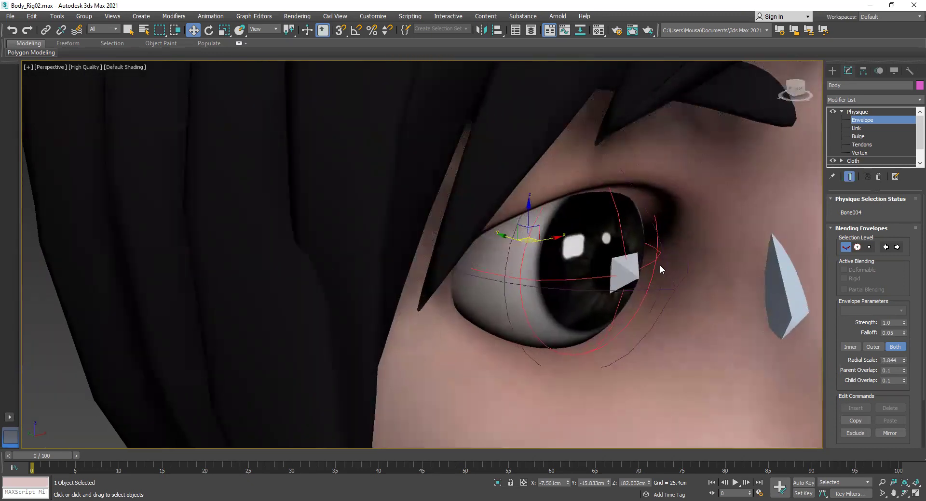
{"action": "left_click", "coordinate": [857, 112]}
- Nudge Bone004 slightly left along X inside the eye
{"action": "key", "text": "q"}
{"action": "left_click", "coordinate": [625, 269]}
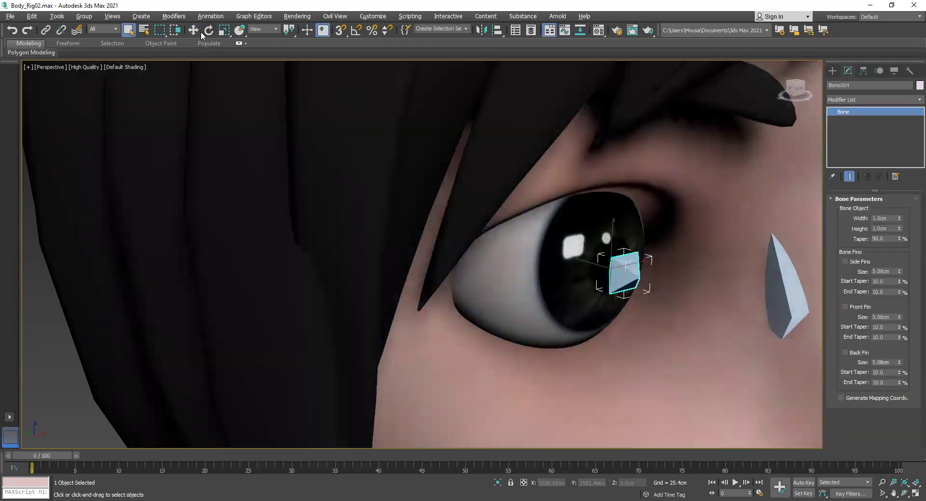
{"action": "key", "text": "w"}
{"action": "mouse_move", "coordinate": [639, 264]}
{"action": "left_mouse_down"}
{"action": "mouse_move", "coordinate": [629, 265]}
{"action": "mouse_move", "coordinate": [638, 264]}
{"action": "left_mouse_up"}
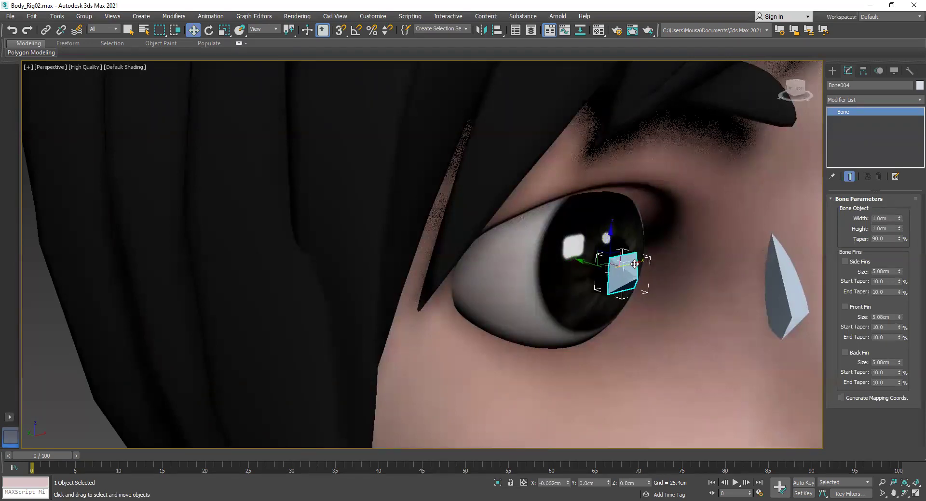
- Reselect Bone004's envelope on the Body, with the wireframe overlay shown
{"action": "left_click", "coordinate": [564, 280]}
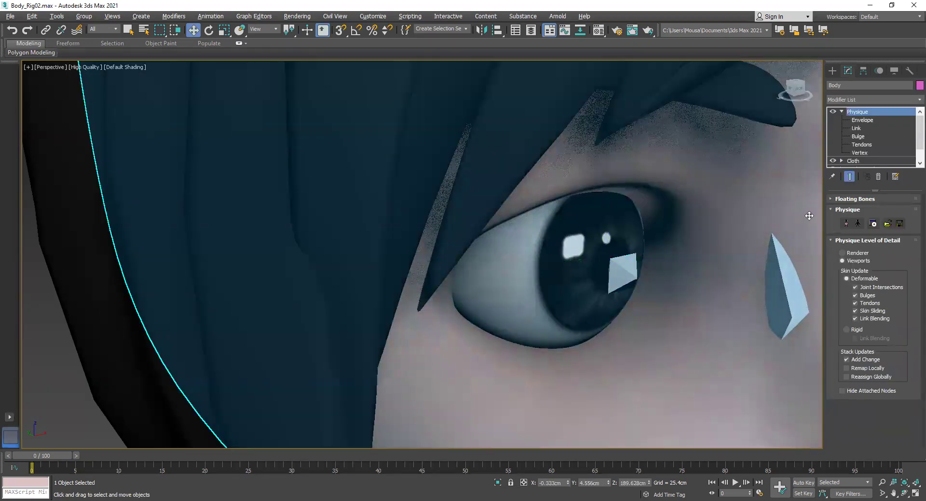
{"action": "left_click", "coordinate": [866, 121]}
{"action": "mouse_move", "coordinate": [794, 91]}
{"action": "left_mouse_down"}
{"action": "mouse_move", "coordinate": [807, 90]}
{"action": "mouse_move", "coordinate": [793, 92]}
{"action": "left_mouse_up"}
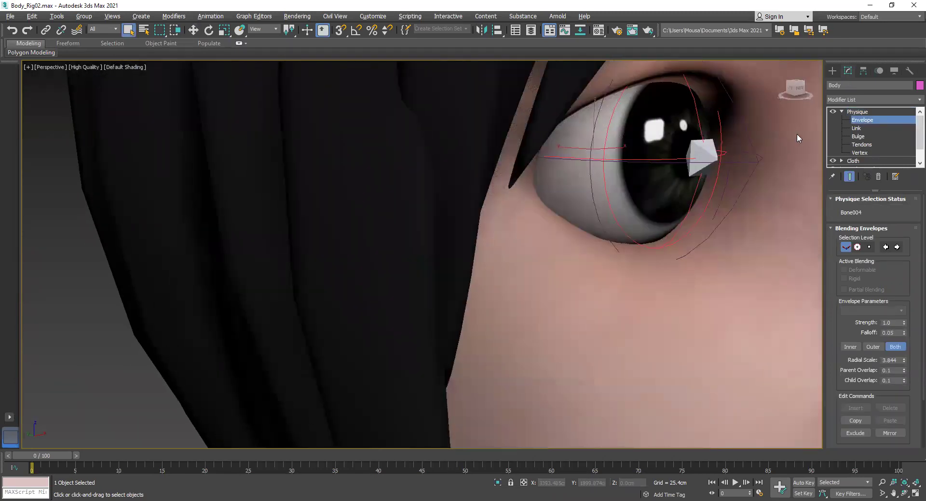
{"action": "left_click", "coordinate": [687, 169]}
{"action": "scroll", "coordinate": [688, 169], "scroll_direction": "up", "scroll_amount": 3}
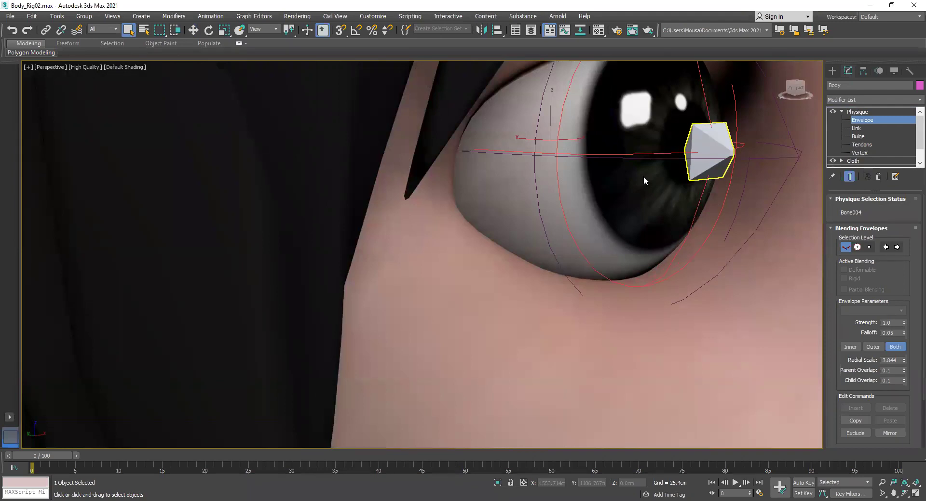
{"action": "key", "text": "F4"}
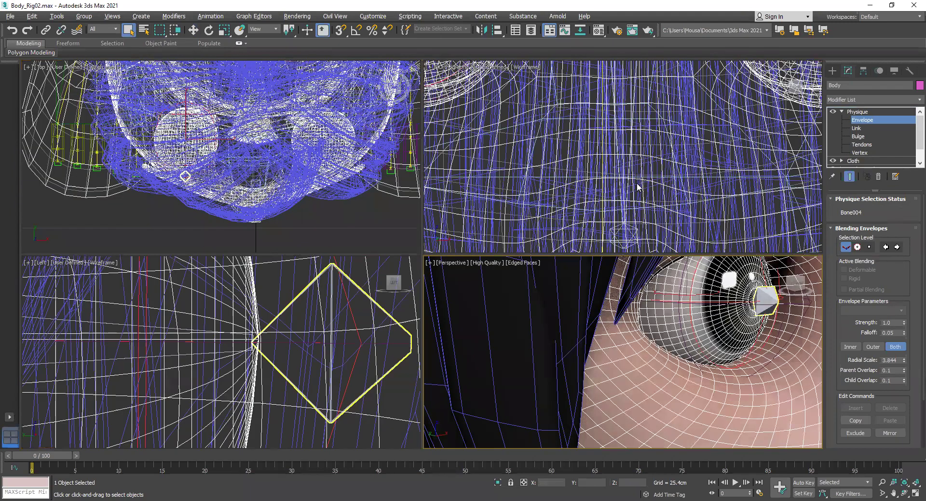
- Inspect the eye envelope in a full-size Left view
{"action": "key", "text": "alt+w"}
{"action": "left_click", "coordinate": [249, 335]}
{"action": "key", "text": "alt+w"}
{"action": "scroll", "coordinate": [463, 237], "scroll_direction": "down", "scroll_amount": 6}
{"action": "scroll", "coordinate": [410, 246], "scroll_direction": "down", "scroll_amount": 3}
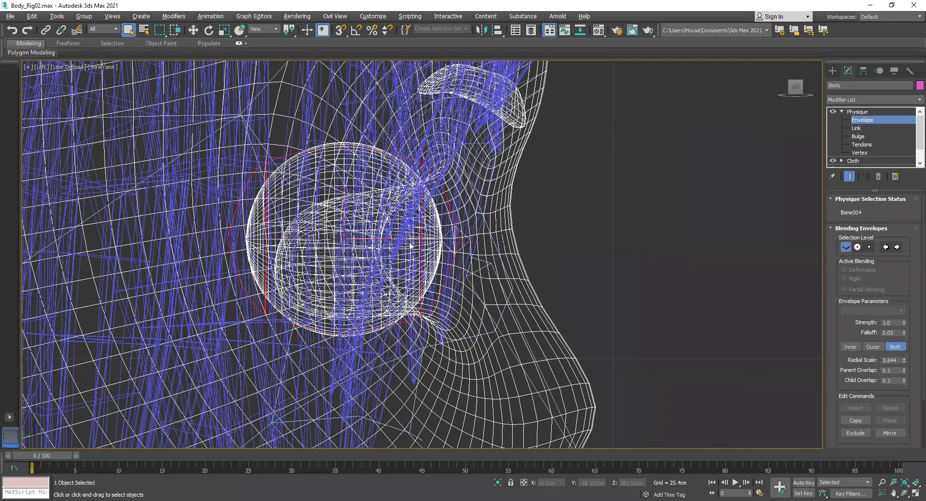
{"action": "scroll", "coordinate": [475, 246], "scroll_direction": "up", "scroll_amount": 4}
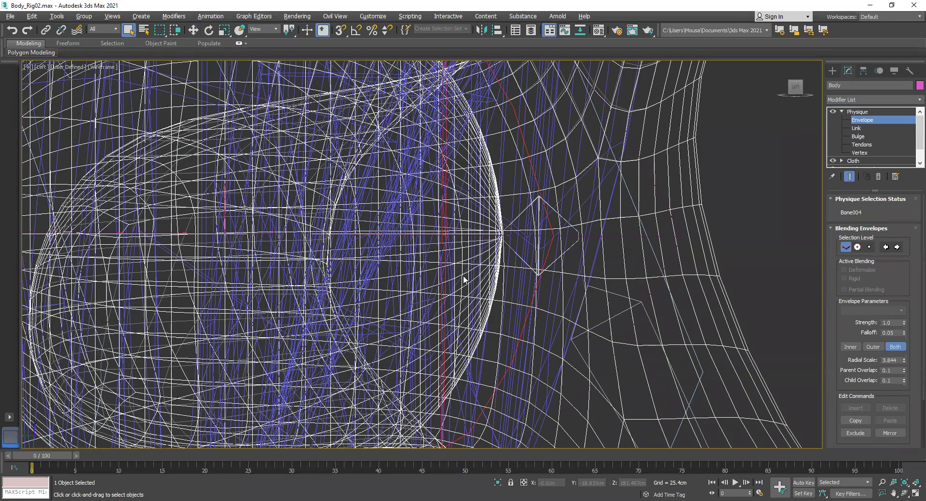
{"action": "key", "text": "alt+w"}
- Maximize the perspective view and zoom in on the character's face and eye
{"action": "left_click", "coordinate": [647, 344]}
{"action": "key", "text": "alt+w"}
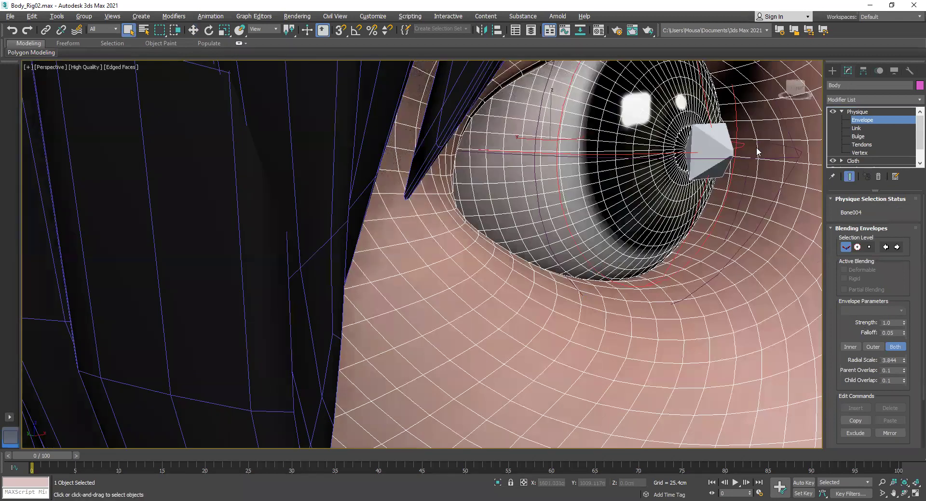
{"action": "left_click_drag", "start_coordinate": [793, 91], "coordinate": [799, 92]}
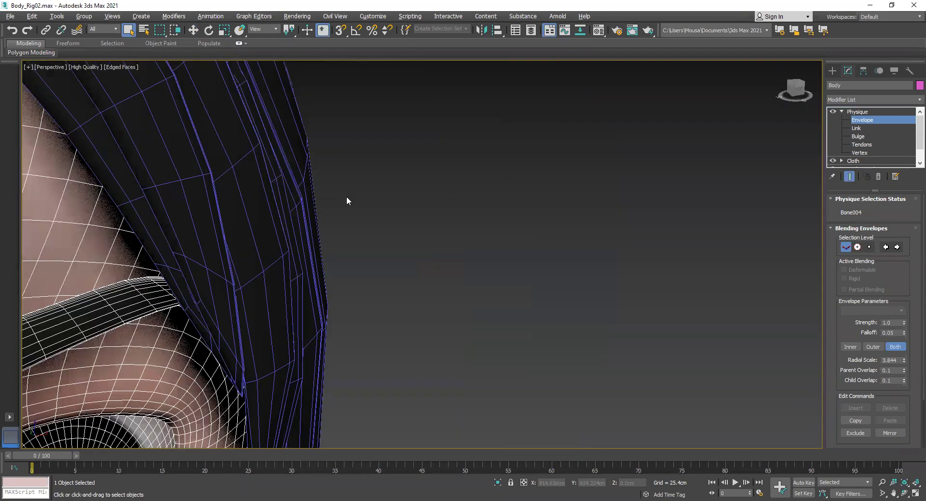
{"action": "key", "text": "z"}
{"action": "scroll", "coordinate": [293, 178], "scroll_direction": "up", "scroll_amount": 10}
{"action": "scroll", "coordinate": [601, 158], "scroll_direction": "down", "scroll_amount": 10}
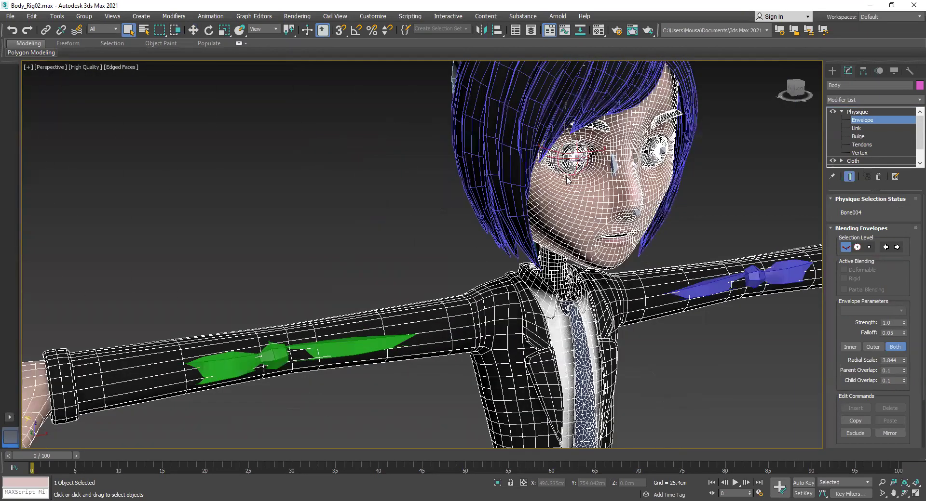
{"action": "scroll", "coordinate": [568, 180], "scroll_direction": "up", "scroll_amount": 5}
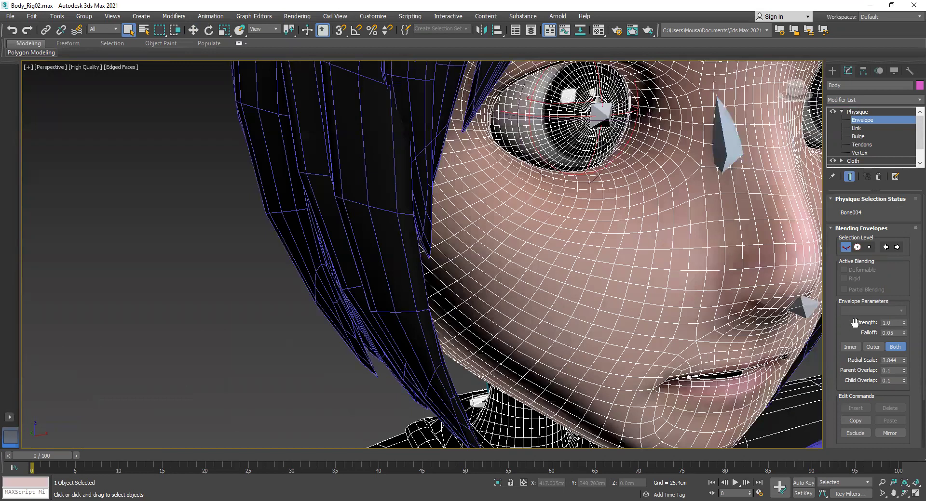
- Set Bone004's envelope Parent Overlap -0.43, Child Overlap 0.31, and radial scale 0.577
{"action": "left_click_drag", "start_coordinate": [905, 372], "coordinate": [16, 398]}
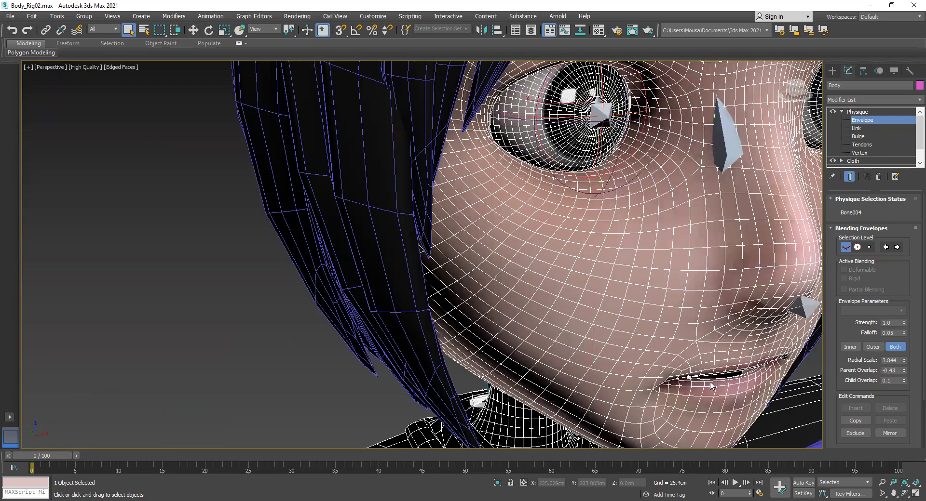
{"action": "mouse_move", "coordinate": [905, 384]}
{"action": "left_mouse_down"}
{"action": "mouse_move", "coordinate": [903, 365]}
{"action": "mouse_move", "coordinate": [904, 381]}
{"action": "left_mouse_up"}
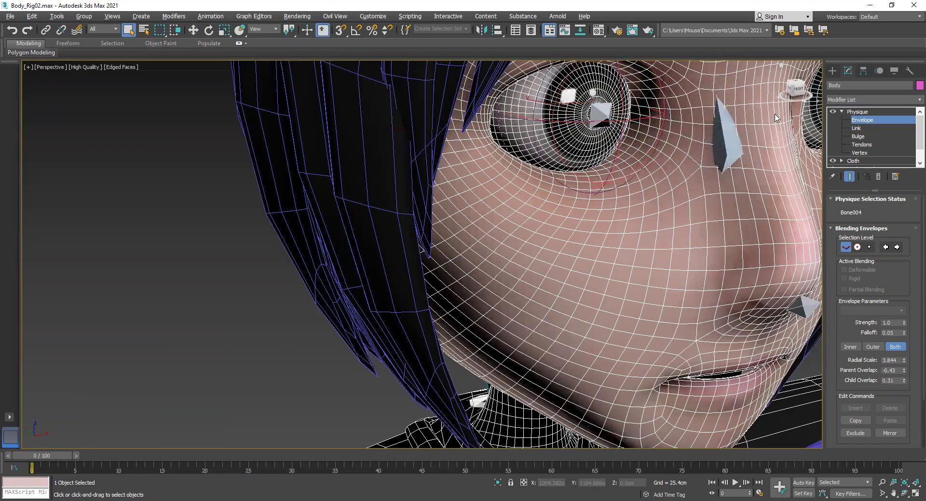
{"action": "left_click_drag", "start_coordinate": [795, 88], "coordinate": [795, 99]}
{"action": "middle_click_drag", "start_coordinate": [653, 194], "coordinate": [342, 255]}
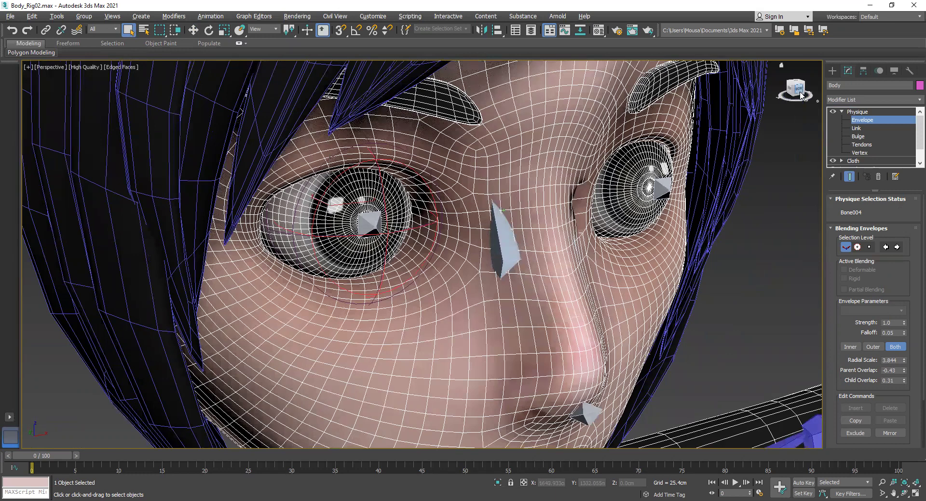
{"action": "left_click_drag", "start_coordinate": [798, 91], "coordinate": [793, 91]}
{"action": "middle_click_drag", "start_coordinate": [315, 205], "coordinate": [489, 166]}
{"action": "left_click_drag", "start_coordinate": [905, 363], "coordinate": [907, 404]}
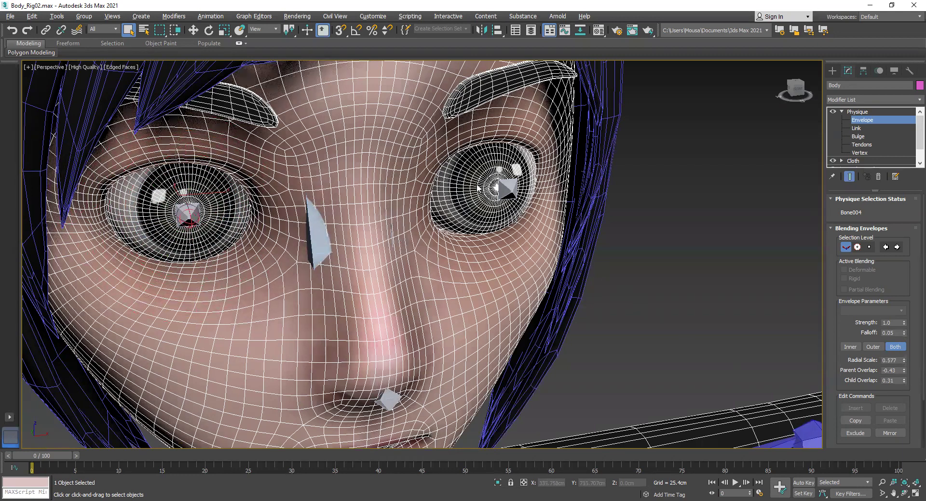
- Pick Bone006's envelope and raise its radial scale to 3.66 around the other eye
{"action": "left_click", "coordinate": [493, 183]}
{"action": "scroll", "coordinate": [505, 187], "scroll_direction": "up", "scroll_amount": 3}
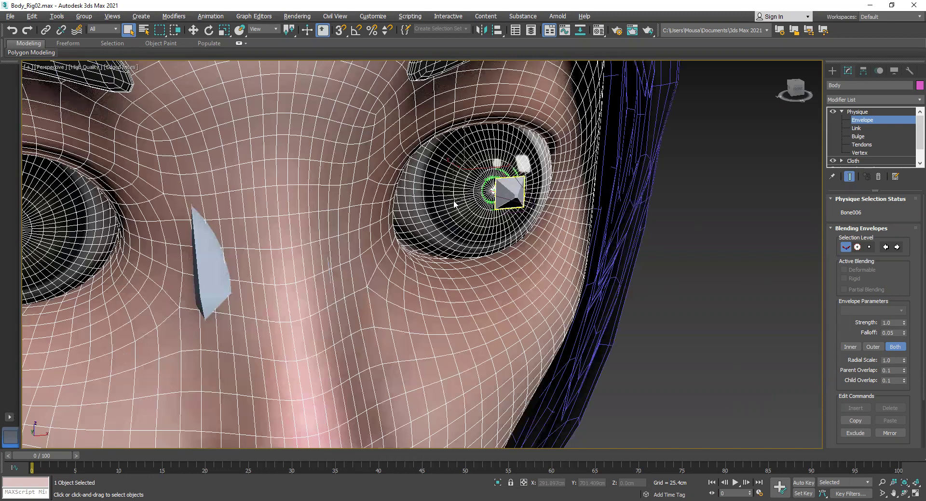
{"action": "left_click_drag", "start_coordinate": [905, 362], "coordinate": [59, 237]}
{"action": "left_click", "coordinate": [192, 30]}
{"action": "left_click", "coordinate": [514, 195]}
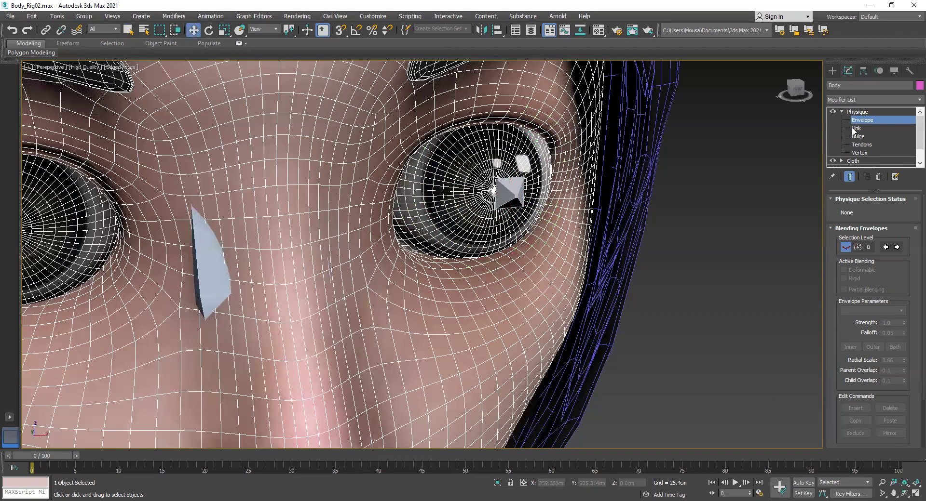
- Leave envelope editing, select the eye bone, and test-move it before undoing
{"action": "left_click", "coordinate": [857, 112]}
{"action": "key", "text": "q"}
{"action": "left_click", "coordinate": [511, 191]}
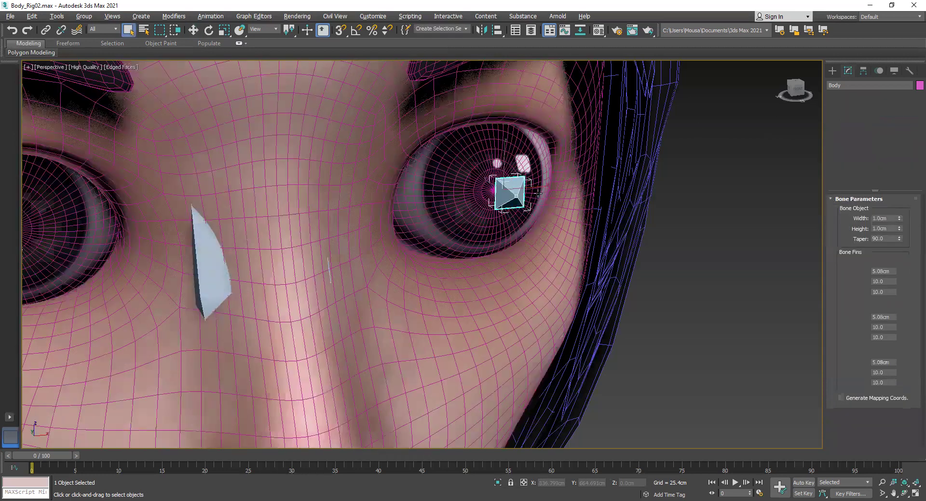
{"action": "key", "text": "w"}
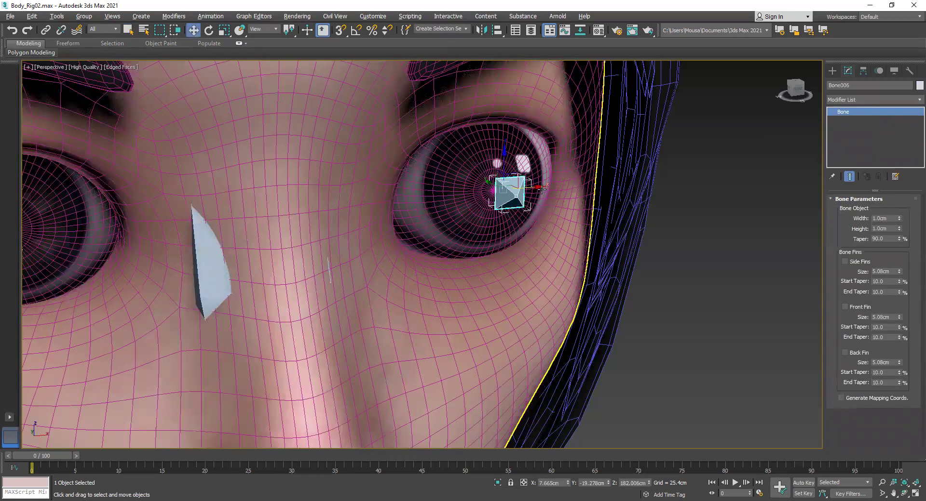
{"action": "left_click_drag", "start_coordinate": [533, 187], "coordinate": [459, 166]}
{"action": "key", "text": "ctrl+z"}
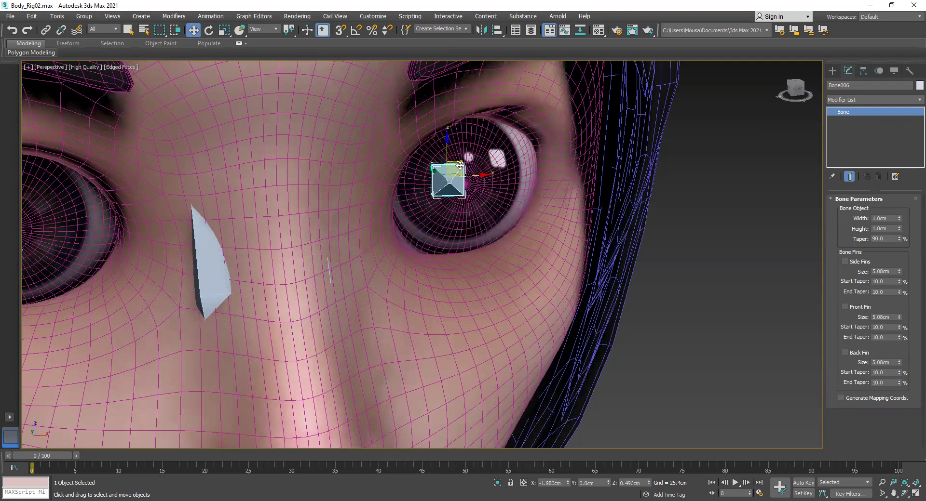
- Turn on Auto Key and set a key for the eye bone at frame 0
{"action": "left_click", "coordinate": [804, 482]}
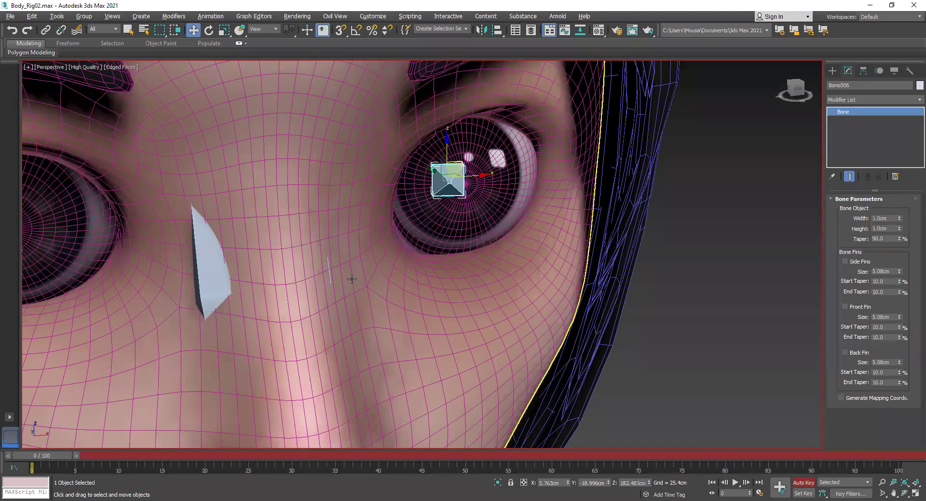
{"action": "key", "text": "ctrl+z"}
{"action": "left_click_drag", "start_coordinate": [43, 457], "coordinate": [122, 458]}
{"action": "right_click", "coordinate": [44, 456]}
{"action": "left_click", "coordinate": [462, 282]}
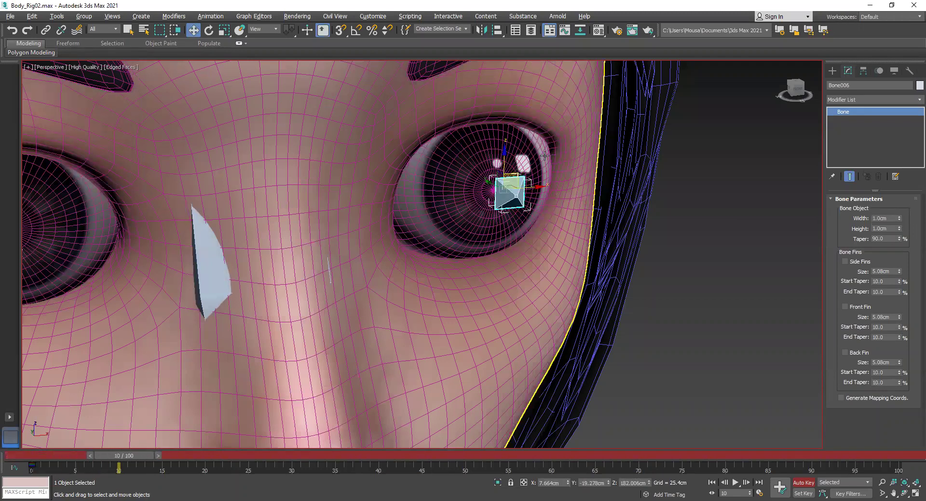
- Move Bone006 to new positions within the eye at frames 20 and 30
{"action": "left_click_drag", "start_coordinate": [515, 176], "coordinate": [456, 147]}
{"action": "left_click_drag", "start_coordinate": [137, 456], "coordinate": [221, 455]}
{"action": "key", "text": "w"}
{"action": "left_click_drag", "start_coordinate": [471, 147], "coordinate": [557, 204]}
{"action": "left_click_drag", "start_coordinate": [220, 458], "coordinate": [302, 456]}
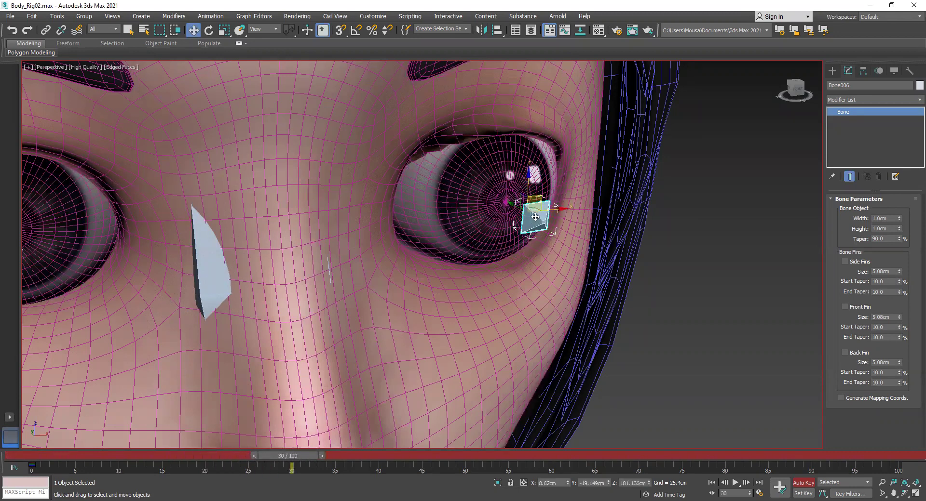
{"action": "left_click_drag", "start_coordinate": [535, 217], "coordinate": [462, 240]}
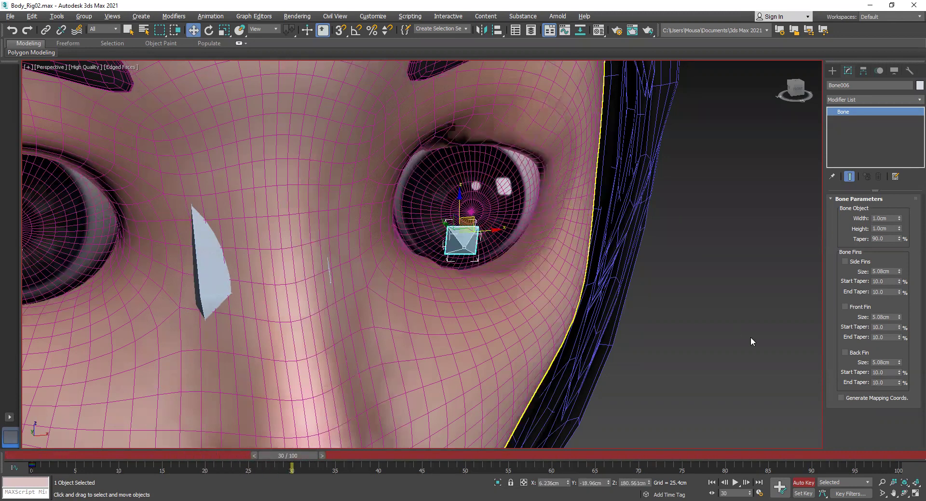
- Turn off Auto Key, scrub back through the animation, and show plain shading
{"action": "key", "text": "n"}
{"action": "left_click_drag", "start_coordinate": [268, 455], "coordinate": [32, 451]}
{"action": "left_click", "coordinate": [711, 204]}
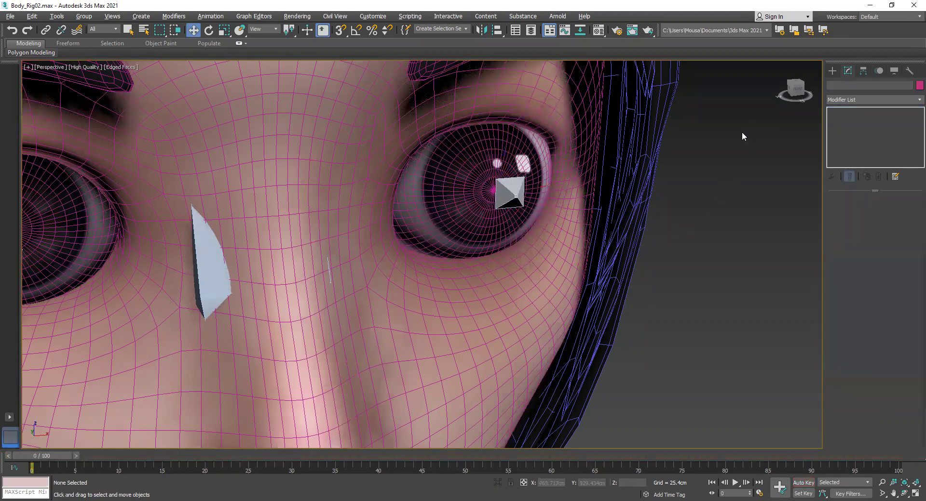
{"action": "key", "text": "F4"}
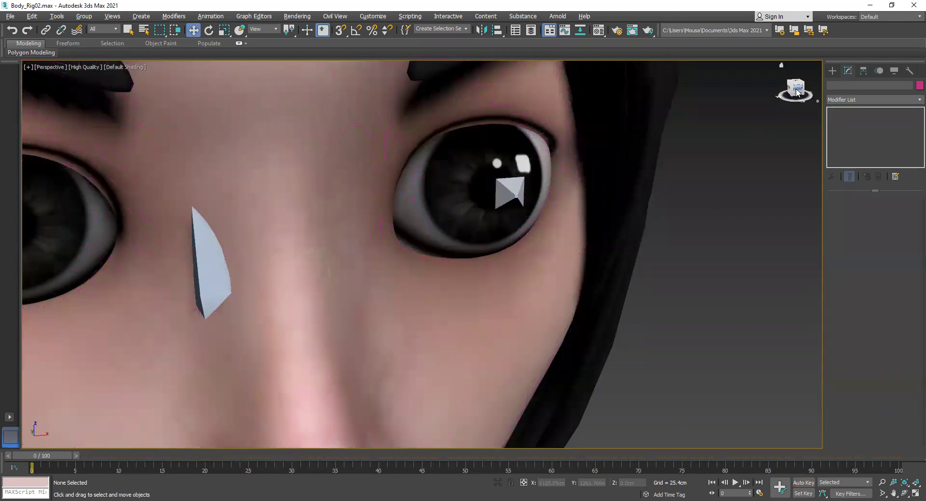
- Orbit to a frontal view of the face and hide all Bone Objects from the Display panel
{"action": "left_click_drag", "start_coordinate": [798, 93], "coordinate": [795, 90]}
{"action": "middle_click_drag", "start_coordinate": [510, 193], "coordinate": [532, 173], "text": "alt"}
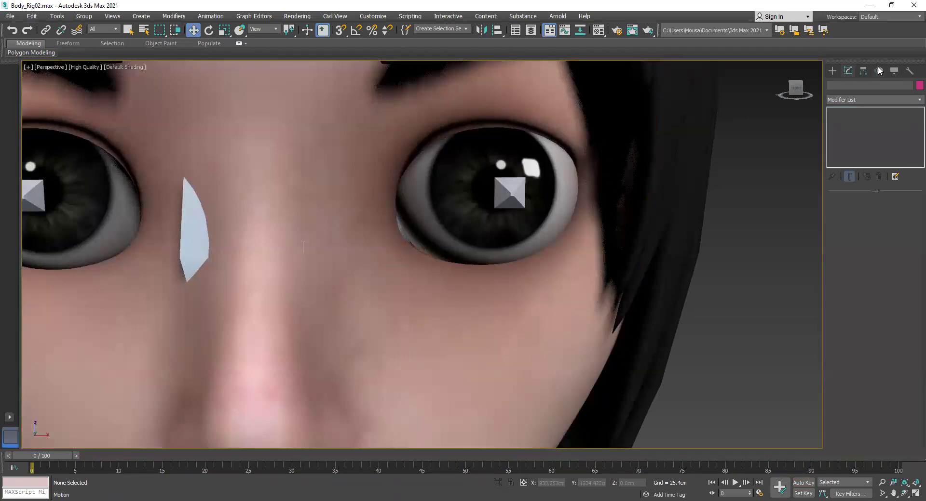
{"action": "left_click", "coordinate": [863, 72]}
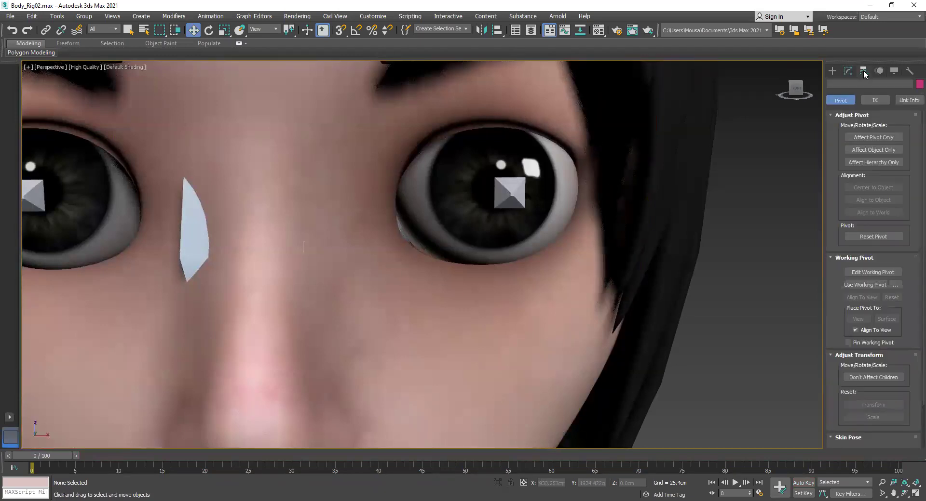
{"action": "left_click", "coordinate": [879, 70]}
{"action": "left_click", "coordinate": [894, 71]}
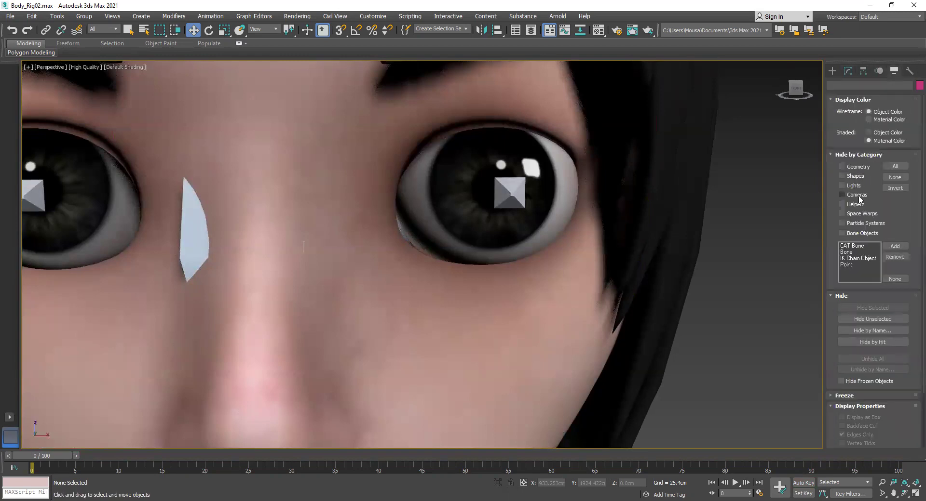
{"action": "left_click", "coordinate": [849, 236]}
- Scrub and play the eye animation over frames 0–30, then return to frame 0
{"action": "left_click_drag", "start_coordinate": [45, 459], "coordinate": [269, 461]}
{"action": "key", "text": "w"}
{"action": "key", "text": "F4"}
{"action": "key", "text": "F4"}
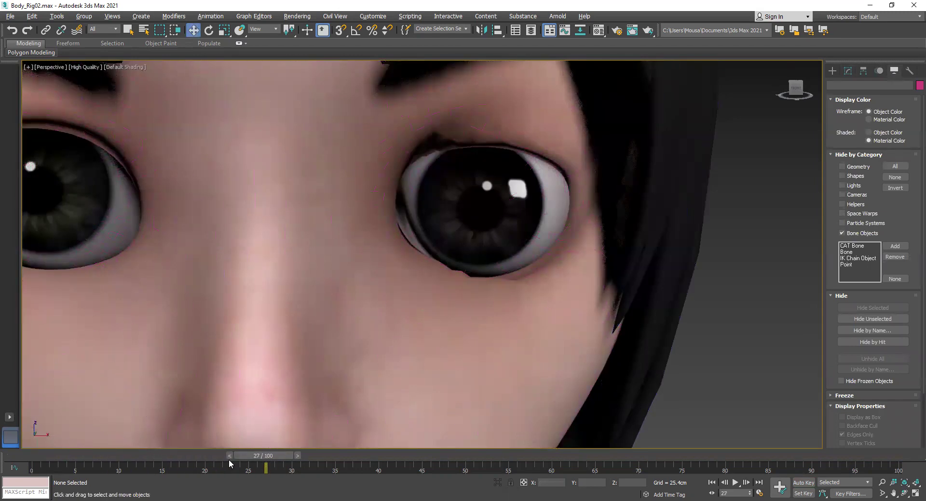
{"action": "left_click_drag", "start_coordinate": [265, 461], "coordinate": [30, 460]}
{"action": "key", "text": "/"}
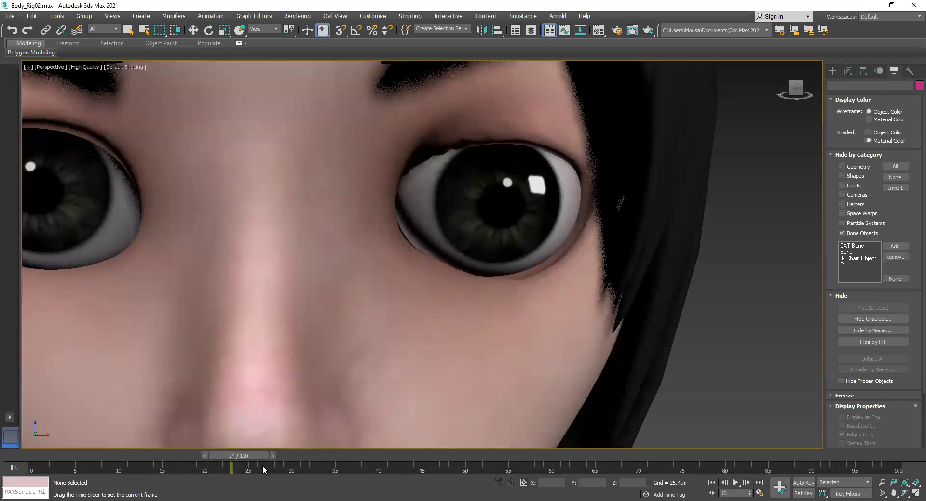
{"action": "left_click_drag", "start_coordinate": [263, 469], "coordinate": [23, 469]}
{"action": "key", "text": "w"}
{"action": "scroll", "coordinate": [611, 297], "scroll_direction": "down", "scroll_amount": 3}
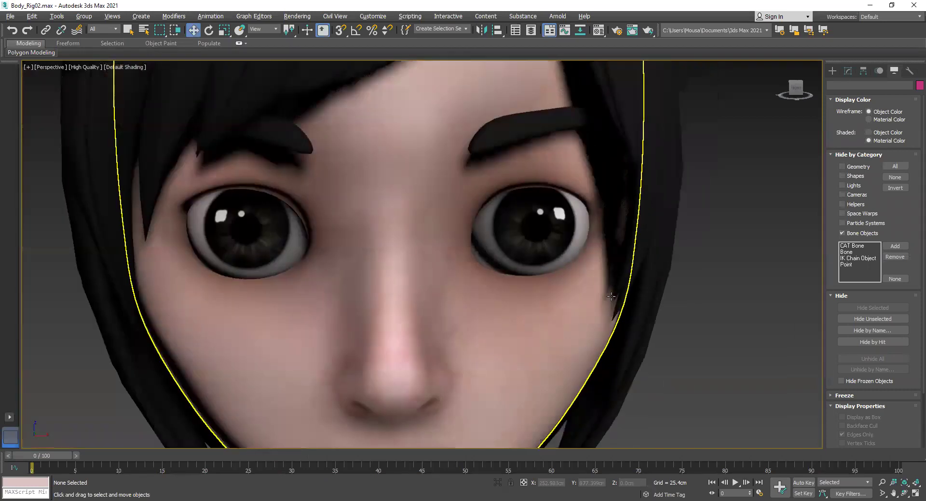
- Zoom out to show the whole head and select the hair mesh Box003
{"action": "scroll", "coordinate": [651, 212], "scroll_direction": "down", "scroll_amount": 3}
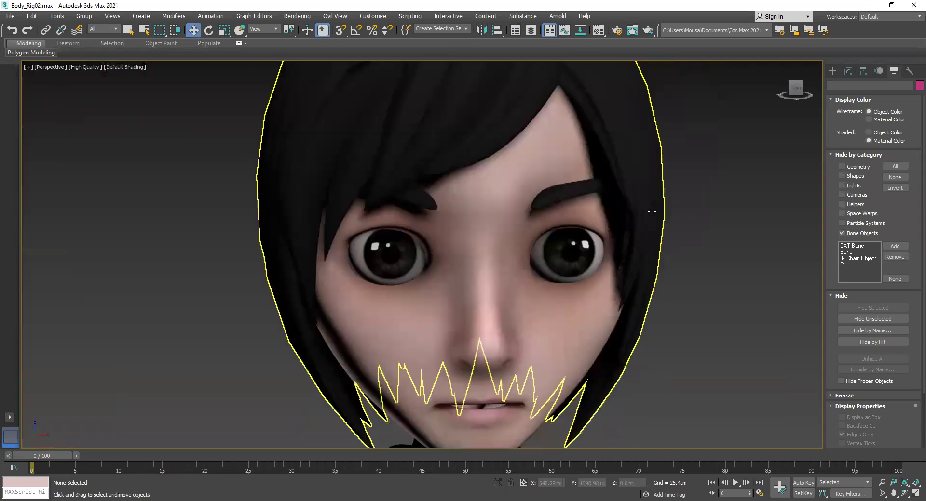
{"action": "left_click", "coordinate": [651, 212]}
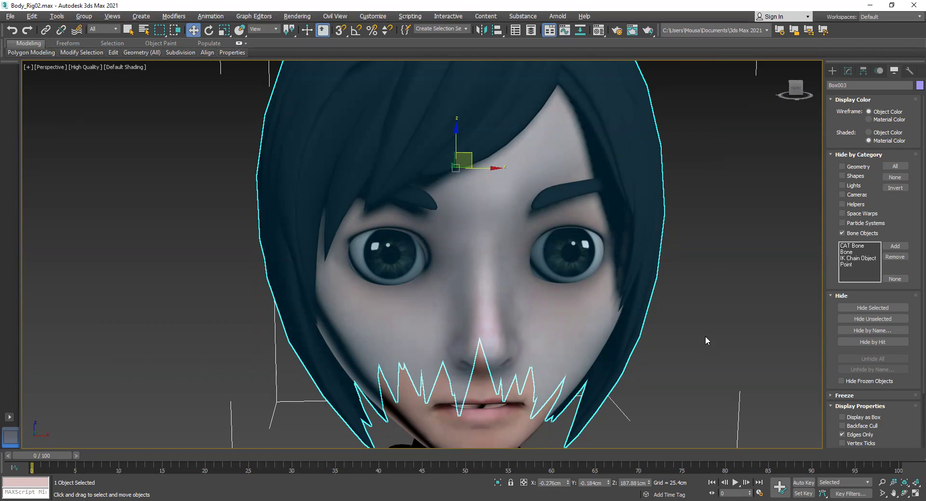
- Select the Body and view its modifier stack, then select the hair object
{"action": "scroll", "coordinate": [704, 337], "scroll_direction": "down", "scroll_amount": 5}
{"action": "scroll", "coordinate": [736, 285], "scroll_direction": "up", "scroll_amount": 3}
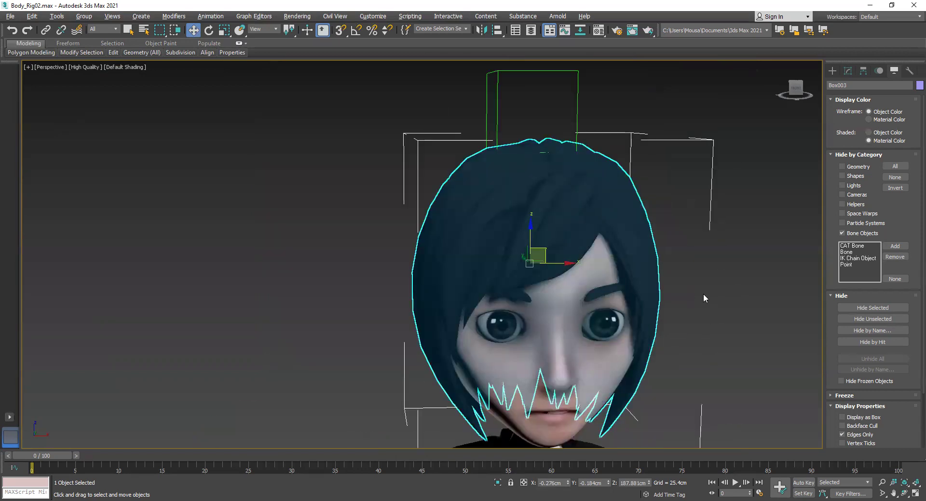
{"action": "middle_click_drag", "start_coordinate": [687, 307], "coordinate": [562, 174]}
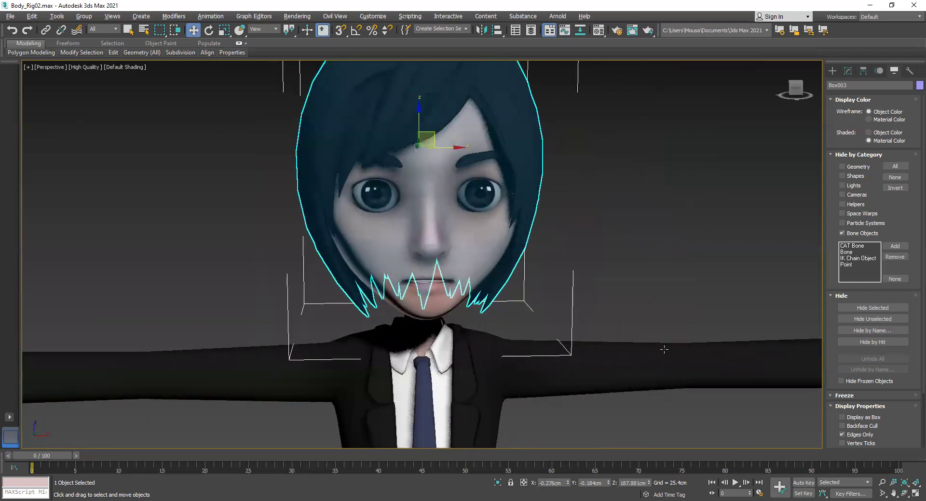
{"action": "left_click", "coordinate": [656, 373]}
{"action": "left_click", "coordinate": [848, 71]}
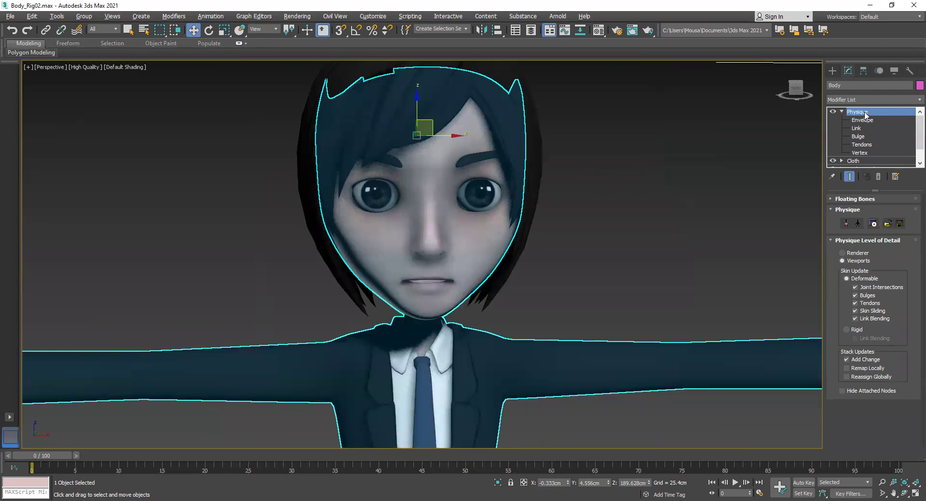
{"action": "left_click", "coordinate": [613, 246]}
{"action": "left_click", "coordinate": [528, 176]}
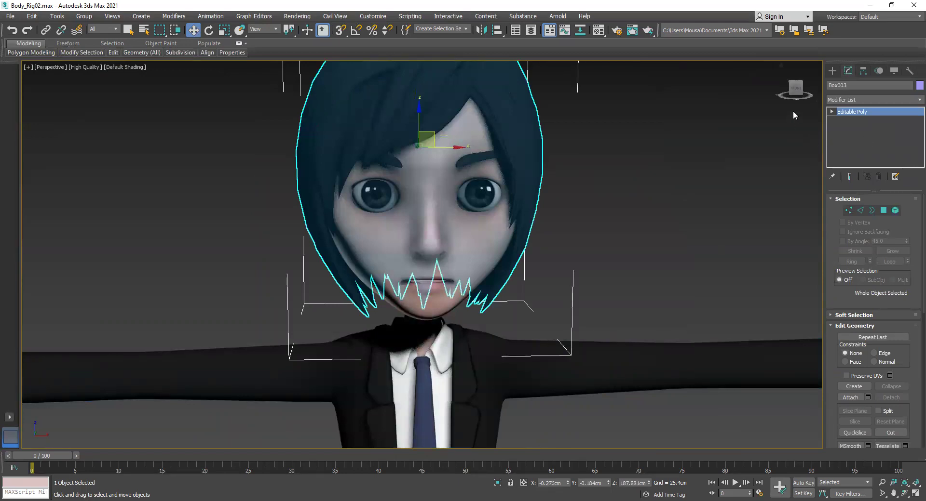
- Orbit around the head and recheck the Body's and hair's modifier stacks, ending with the hair selected
{"action": "left_click_drag", "start_coordinate": [796, 92], "coordinate": [824, 101]}
{"action": "middle_click_drag", "start_coordinate": [420, 265], "coordinate": [446, 250], "text": "alt"}
{"action": "left_click_drag", "start_coordinate": [824, 100], "coordinate": [800, 94]}
{"action": "left_click", "coordinate": [599, 239]}
{"action": "left_click", "coordinate": [603, 316]}
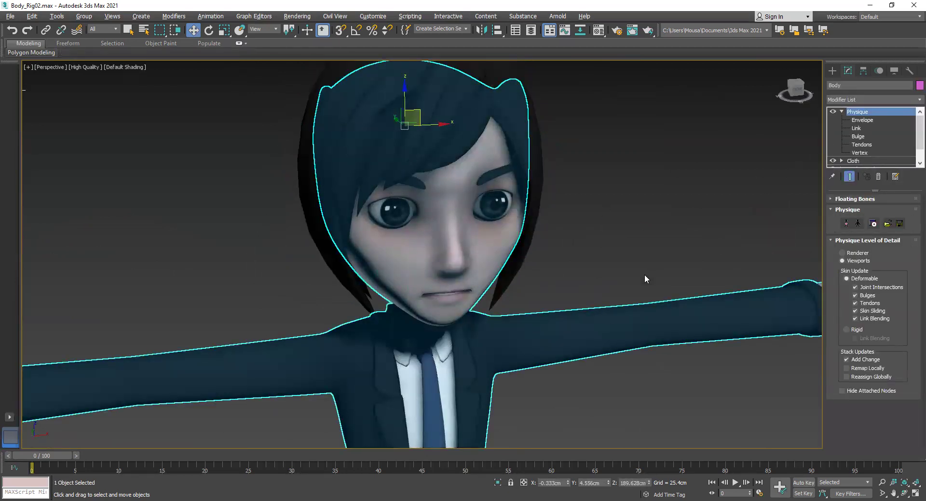
{"action": "left_click", "coordinate": [624, 208]}
{"action": "left_click", "coordinate": [533, 166]}
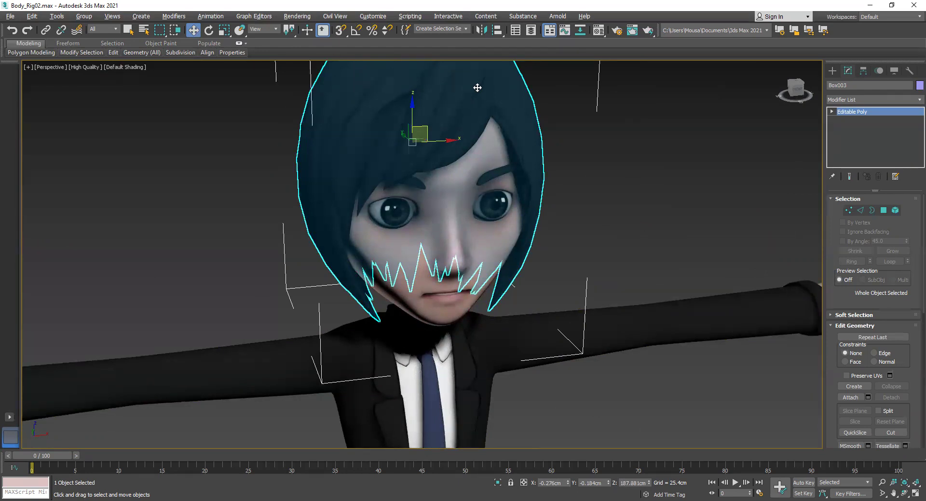
{"action": "left_click", "coordinate": [617, 177]}
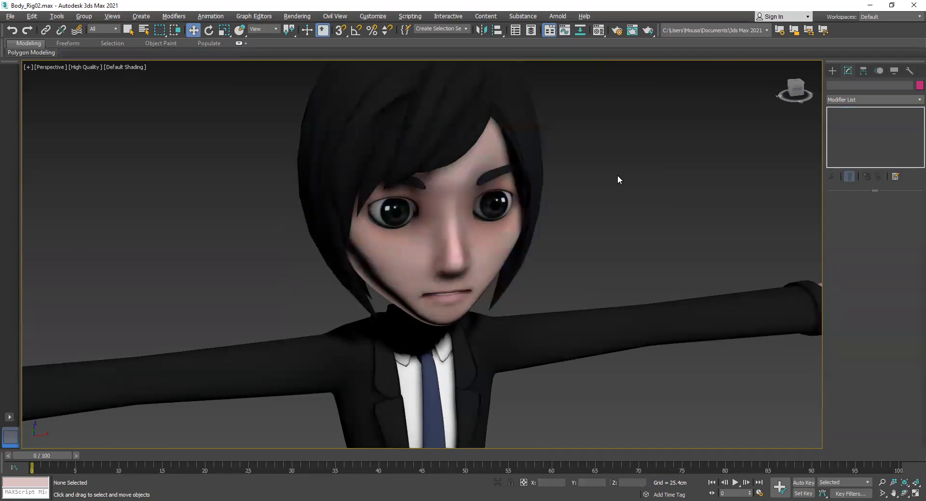
{"action": "left_click", "coordinate": [520, 137]}
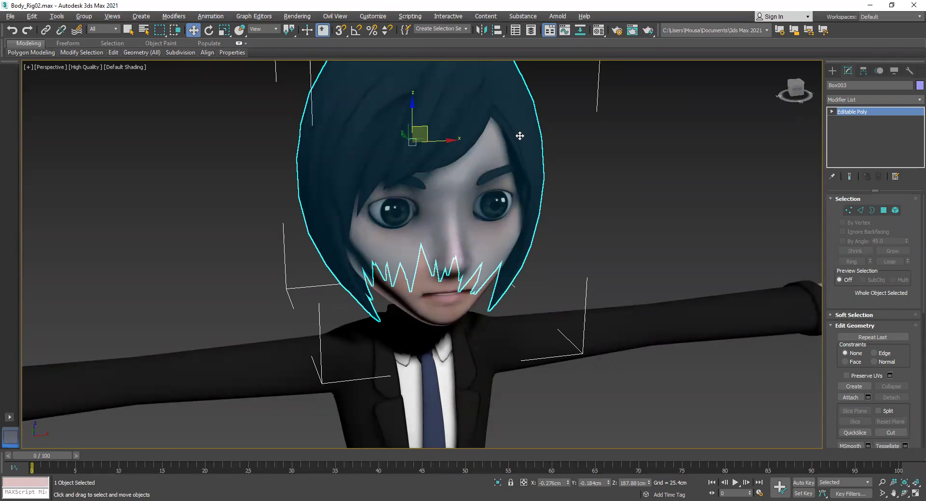
- Maximize the orthographic wireframe view centred on the head and start the Bones tool
{"action": "key", "text": "alt+w"}
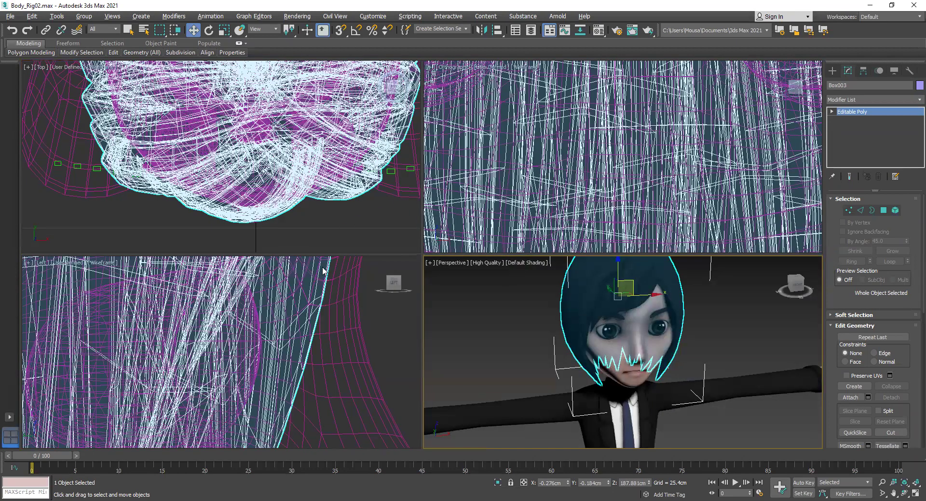
{"action": "scroll", "coordinate": [550, 178], "scroll_direction": "down", "scroll_amount": 10}
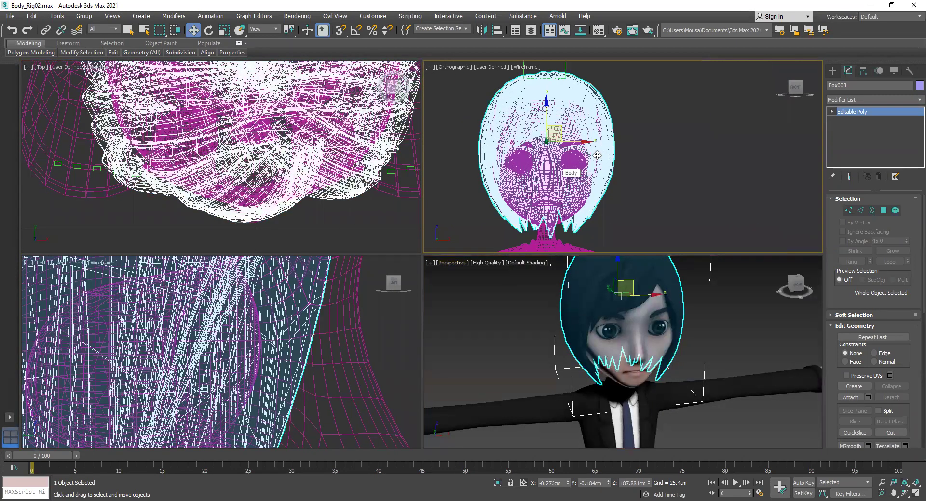
{"action": "left_click", "coordinate": [651, 154]}
{"action": "key", "text": "alt+w"}
{"action": "scroll", "coordinate": [520, 180], "scroll_direction": "down", "scroll_amount": 2}
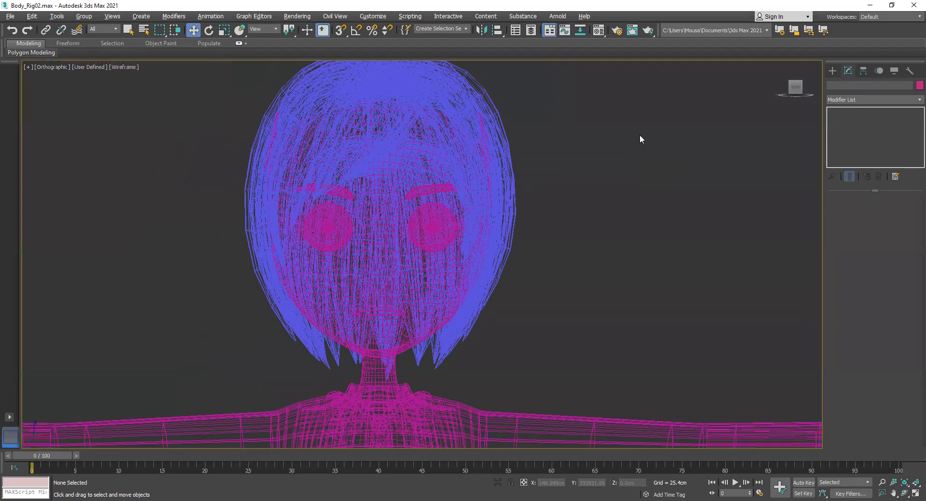
{"action": "scroll", "coordinate": [617, 146], "scroll_direction": "up", "scroll_amount": 3}
{"action": "middle_click_drag", "start_coordinate": [741, 120], "coordinate": [755, 106]}
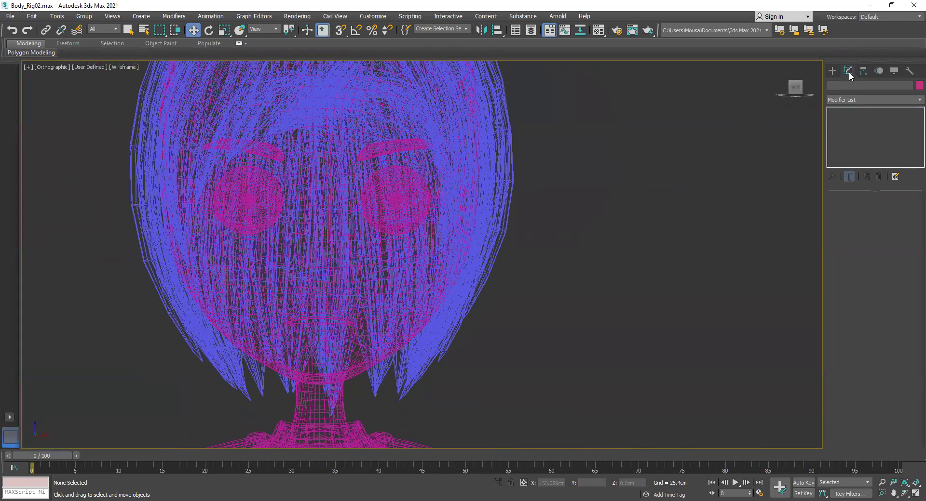
{"action": "left_click", "coordinate": [832, 71]}
{"action": "left_click", "coordinate": [855, 129]}
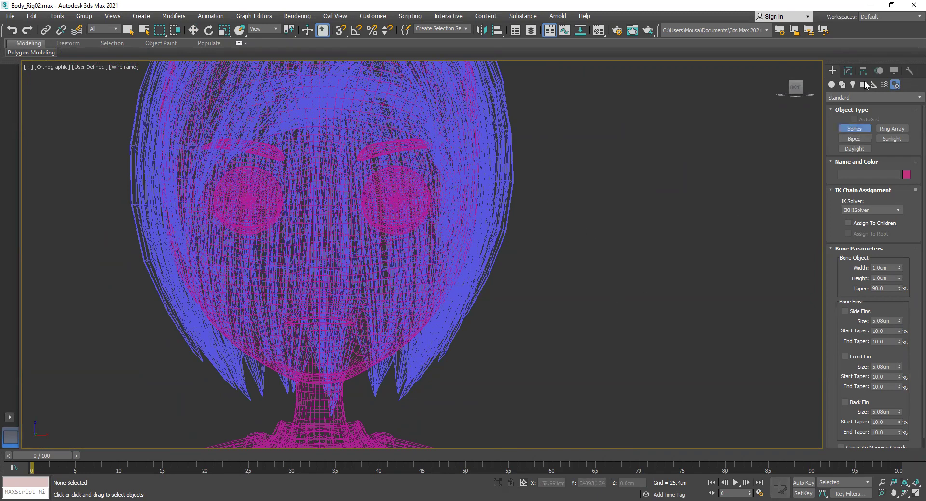
- Re-enable Bones and draw a first bone chain in the maximized Perspective view
{"action": "left_click", "coordinate": [848, 71]}
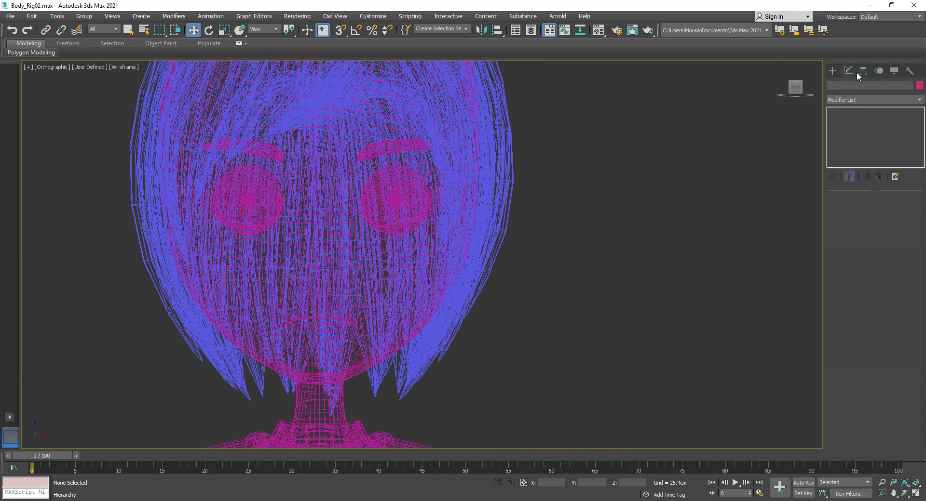
{"action": "left_click", "coordinate": [832, 71]}
{"action": "left_click", "coordinate": [856, 130]}
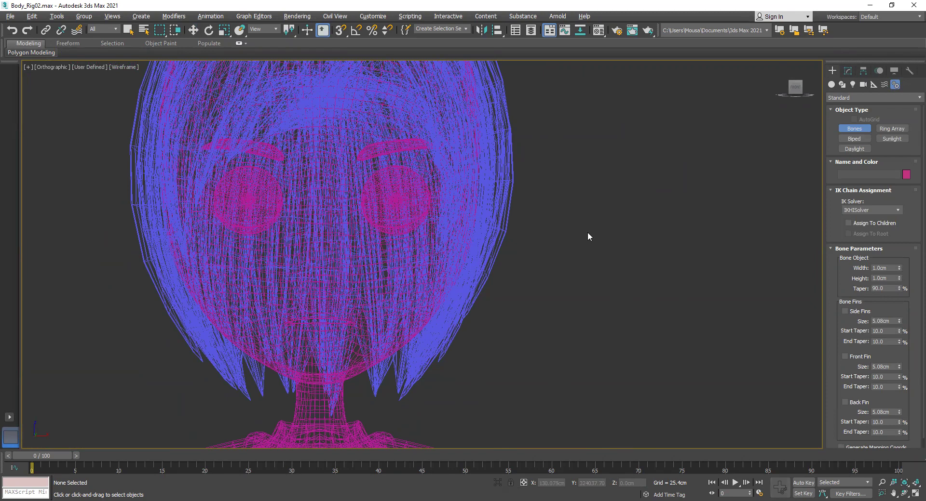
{"action": "key", "text": "alt+w"}
{"action": "middle_click", "coordinate": [515, 326]}
{"action": "key", "text": "alt+w"}
{"action": "scroll", "coordinate": [651, 309], "scroll_direction": "down", "scroll_amount": 6}
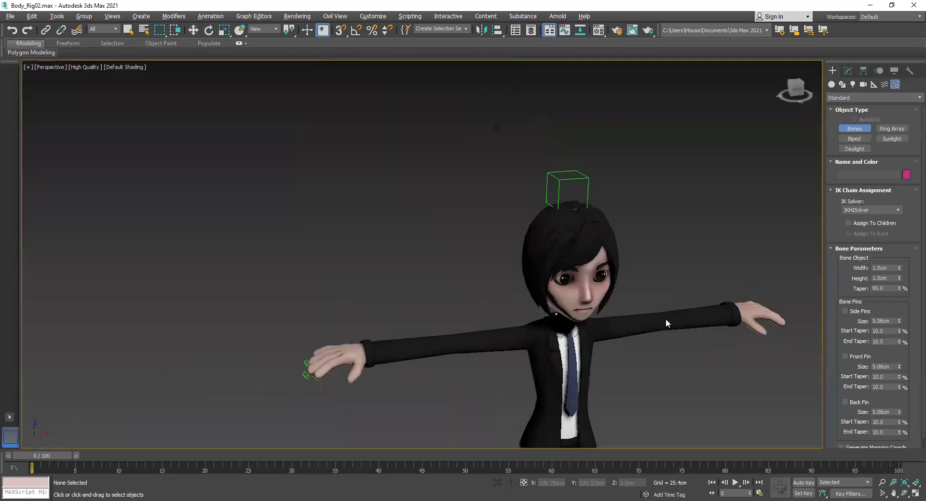
{"action": "middle_click_drag", "start_coordinate": [694, 362], "coordinate": [576, 261]}
{"action": "left_click", "coordinate": [663, 291]}
{"action": "left_click", "coordinate": [623, 370]}
{"action": "left_click", "coordinate": [584, 332]}
{"action": "right_click", "coordinate": [622, 311]}
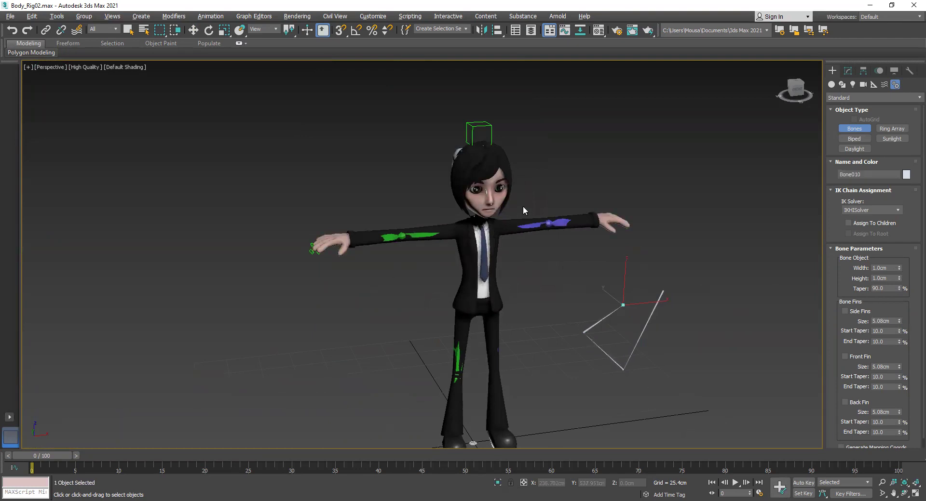
- In a maximized Front view, draw a two-bone chain down the side of the head
{"action": "key", "text": "alt+w"}
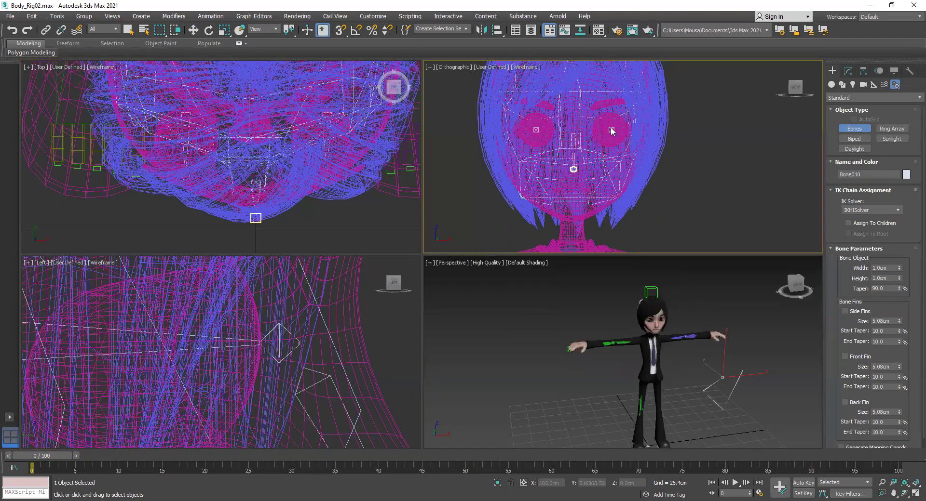
{"action": "key", "text": "alt+w"}
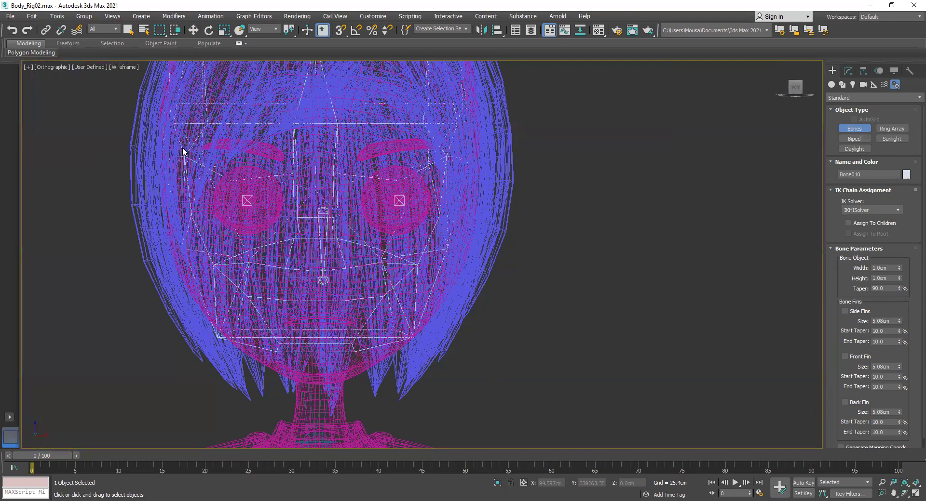
{"action": "left_click", "coordinate": [46, 67]}
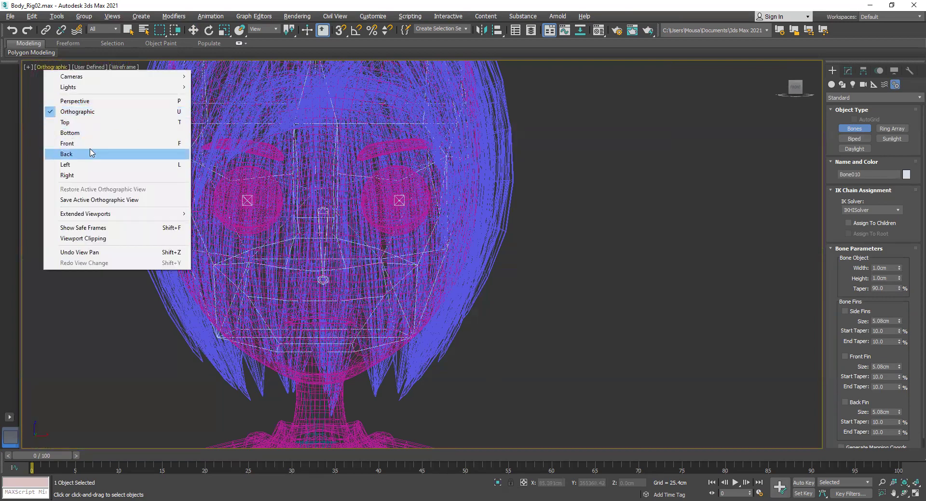
{"action": "left_click", "coordinate": [87, 143]}
{"action": "scroll", "coordinate": [277, 181], "scroll_direction": "down", "scroll_amount": 5}
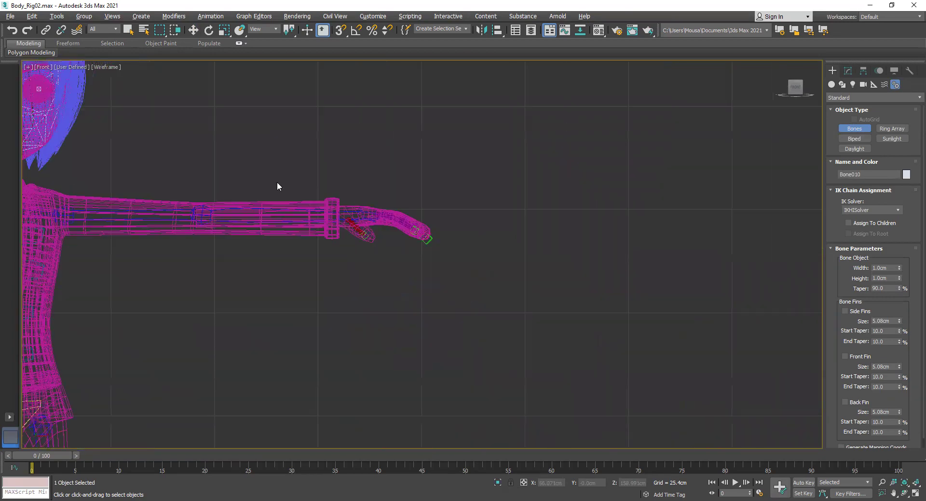
{"action": "scroll", "coordinate": [276, 181], "scroll_direction": "down", "scroll_amount": 3}
{"action": "scroll", "coordinate": [435, 210], "scroll_direction": "up", "scroll_amount": 8}
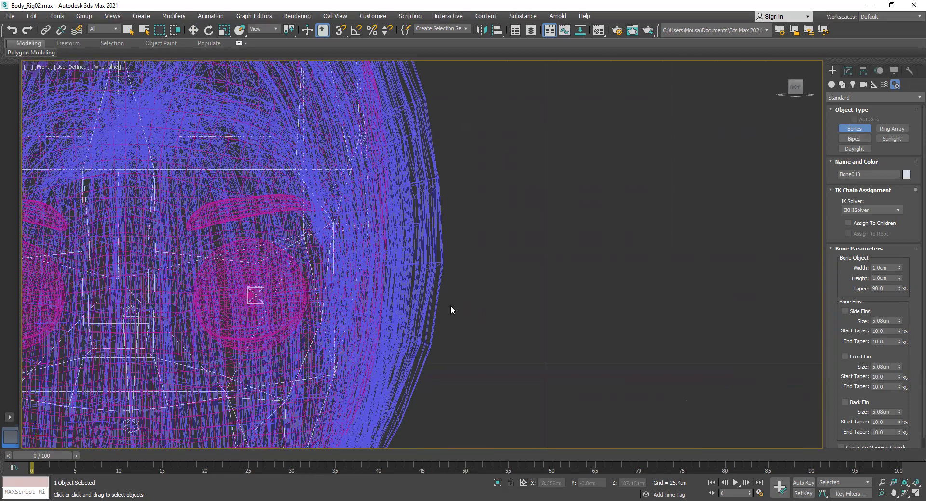
{"action": "scroll", "coordinate": [451, 305], "scroll_direction": "down", "scroll_amount": 3}
{"action": "scroll", "coordinate": [501, 282], "scroll_direction": "down", "scroll_amount": 3}
{"action": "left_click", "coordinate": [424, 212]}
{"action": "left_click", "coordinate": [420, 342]}
{"action": "left_click", "coordinate": [387, 424]}
{"action": "right_click", "coordinate": [387, 424]}
- Maximize the Top view over the head and switch to the Move tool
{"action": "key", "text": "alt+w"}
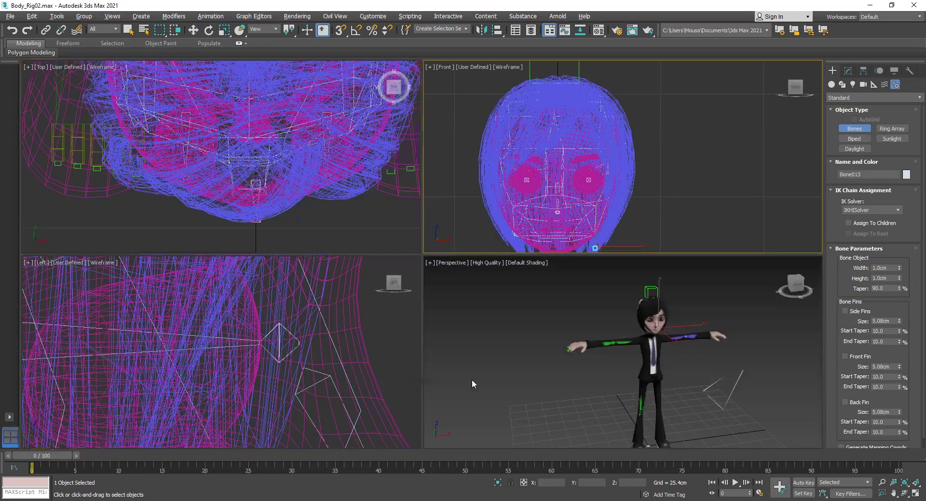
{"action": "middle_click", "coordinate": [359, 212]}
{"action": "key", "text": "alt+w"}
{"action": "middle_click_drag", "start_coordinate": [297, 203], "coordinate": [214, 225]}
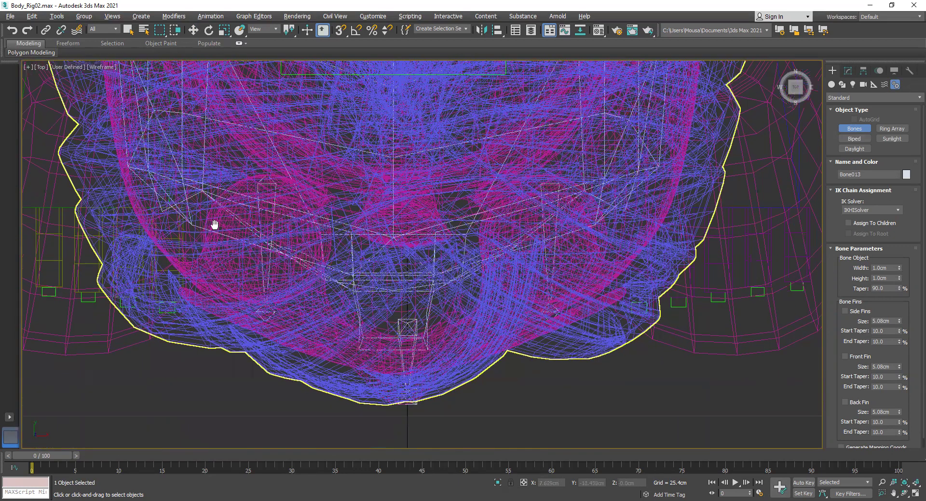
{"action": "scroll", "coordinate": [333, 215], "scroll_direction": "down", "scroll_amount": 5}
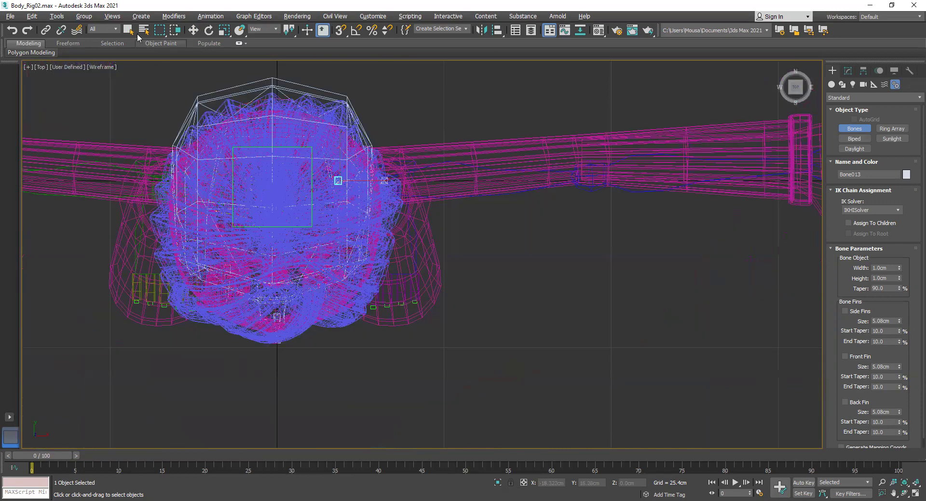
{"action": "left_click", "coordinate": [193, 30]}
{"action": "left_click", "coordinate": [386, 184]}
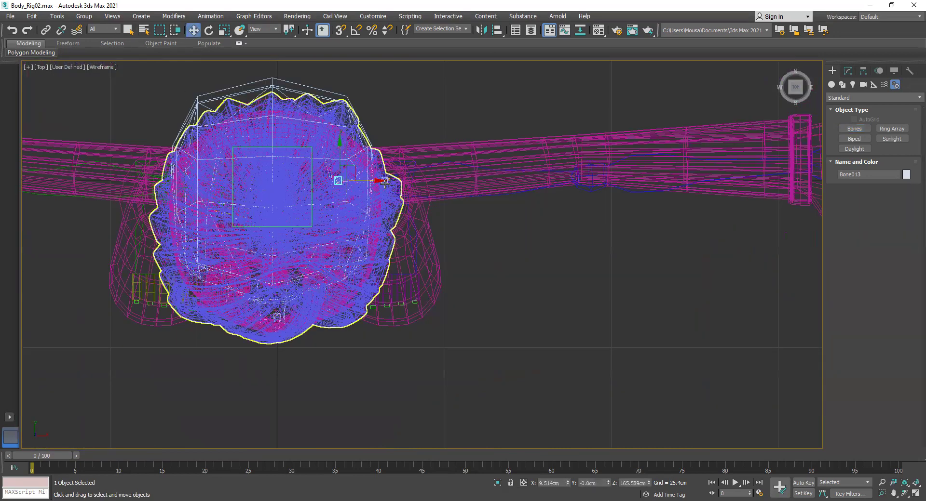
{"action": "key", "text": "ctrl+d"}
{"action": "scroll", "coordinate": [381, 188], "scroll_direction": "up", "scroll_amount": 4}
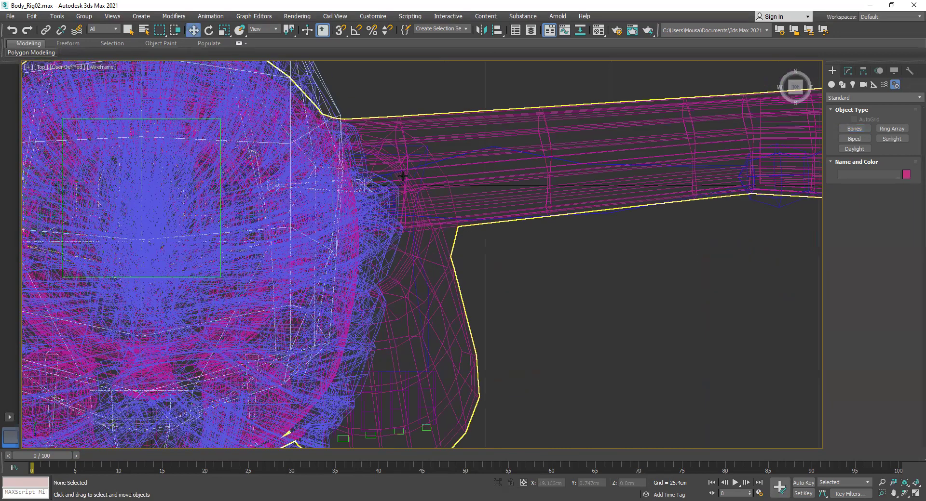
{"action": "scroll", "coordinate": [336, 197], "scroll_direction": "up", "scroll_amount": 3}
- Select the whole new bone chain and shift it about 6 cm along Y
{"action": "double_click", "coordinate": [331, 194]}
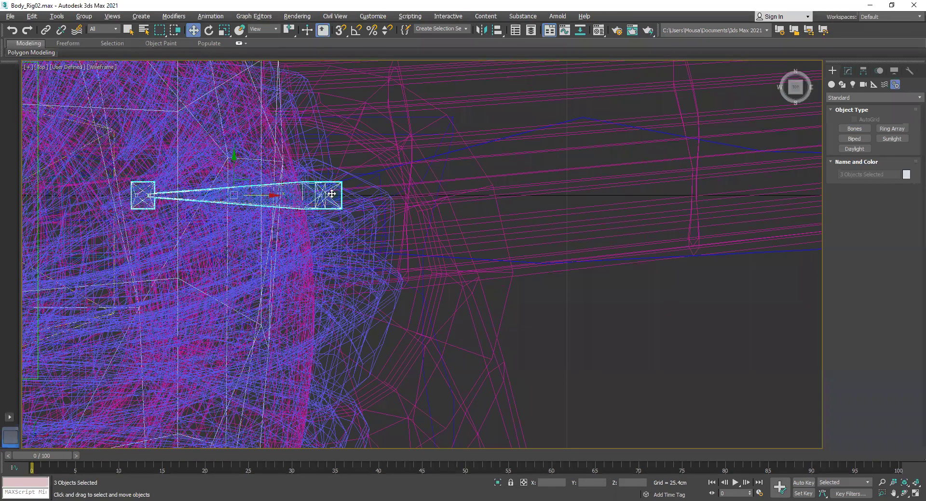
{"action": "scroll", "coordinate": [255, 182], "scroll_direction": "down", "scroll_amount": 3}
{"action": "scroll", "coordinate": [225, 169], "scroll_direction": "down", "scroll_amount": 3}
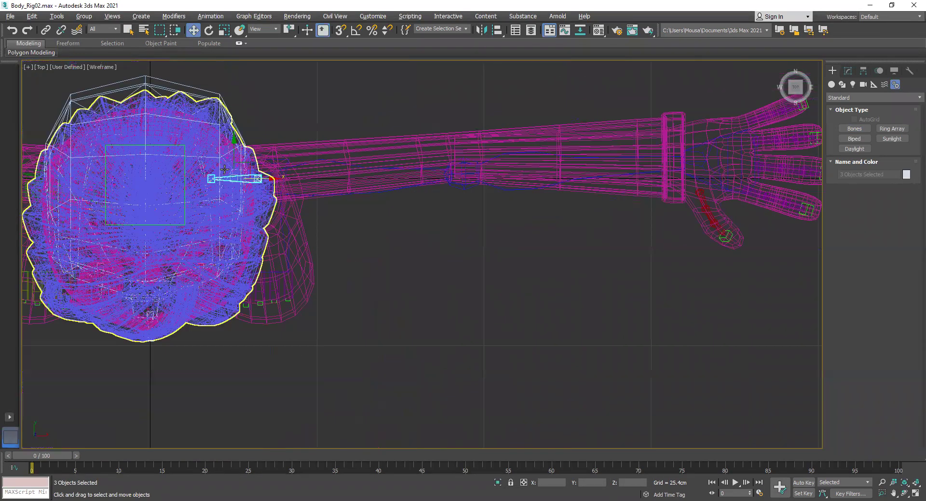
{"action": "scroll", "coordinate": [224, 169], "scroll_direction": "down", "scroll_amount": 3}
{"action": "left_click_drag", "start_coordinate": [225, 152], "coordinate": [227, 189]}
{"action": "key", "text": "alt+w"}
- Select the hair mesh Box003 and add a Skin modifier to it
{"action": "right_click", "coordinate": [527, 331]}
{"action": "key", "text": "alt+w"}
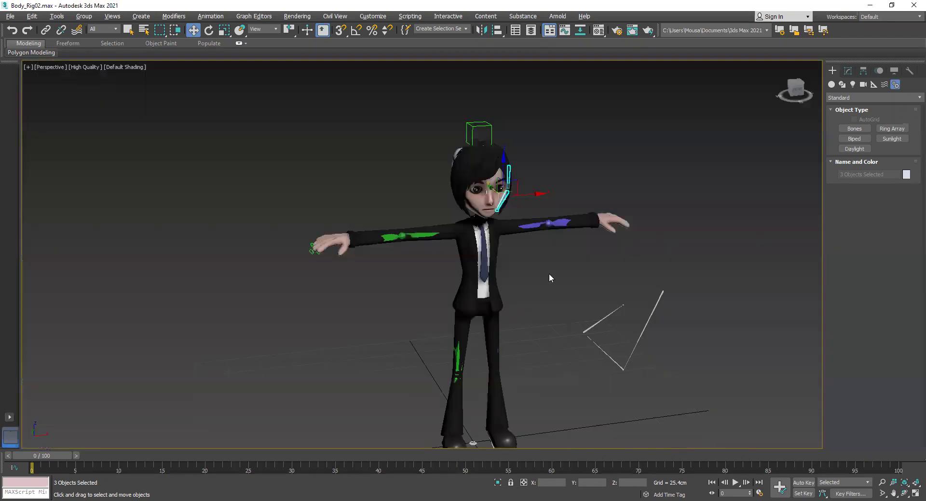
{"action": "left_click_drag", "start_coordinate": [798, 91], "coordinate": [772, 94]}
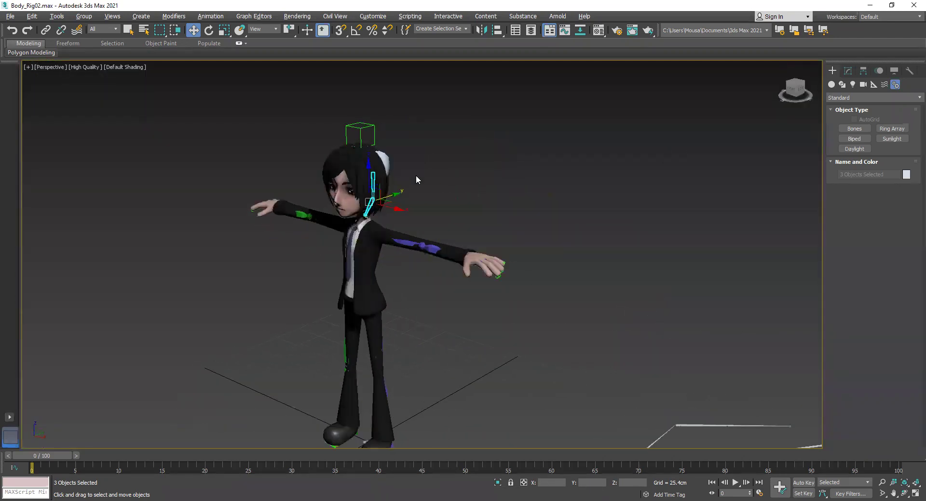
{"action": "scroll", "coordinate": [402, 185], "scroll_direction": "up", "scroll_amount": 5}
{"action": "middle_click_drag", "start_coordinate": [402, 186], "coordinate": [628, 153], "text": "alt"}
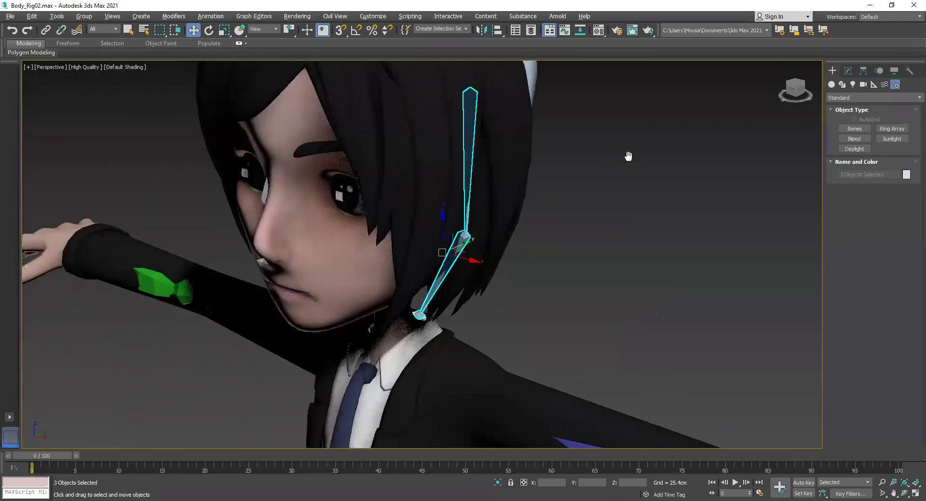
{"action": "left_click", "coordinate": [627, 208]}
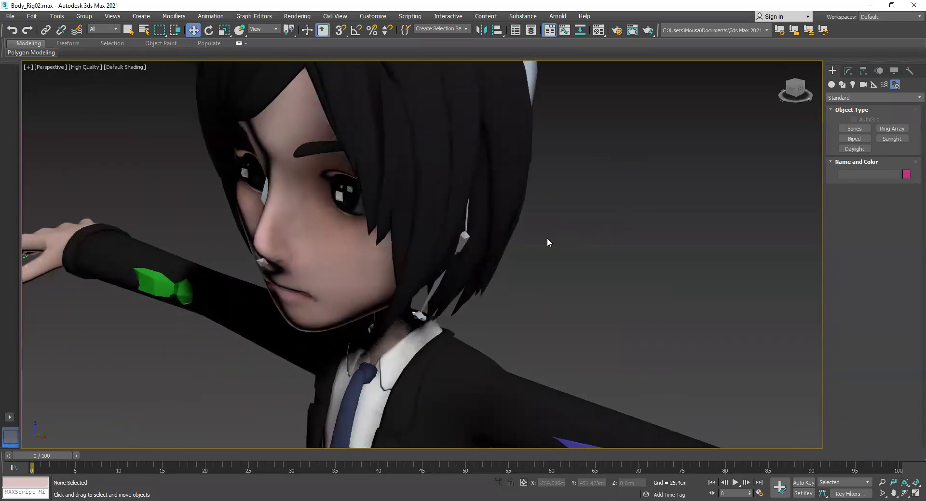
{"action": "left_click", "coordinate": [466, 217]}
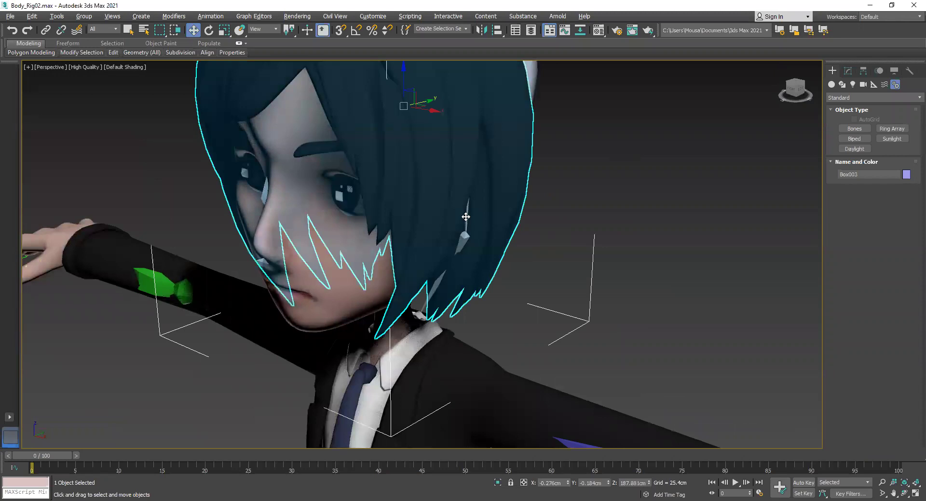
{"action": "left_click", "coordinate": [848, 72]}
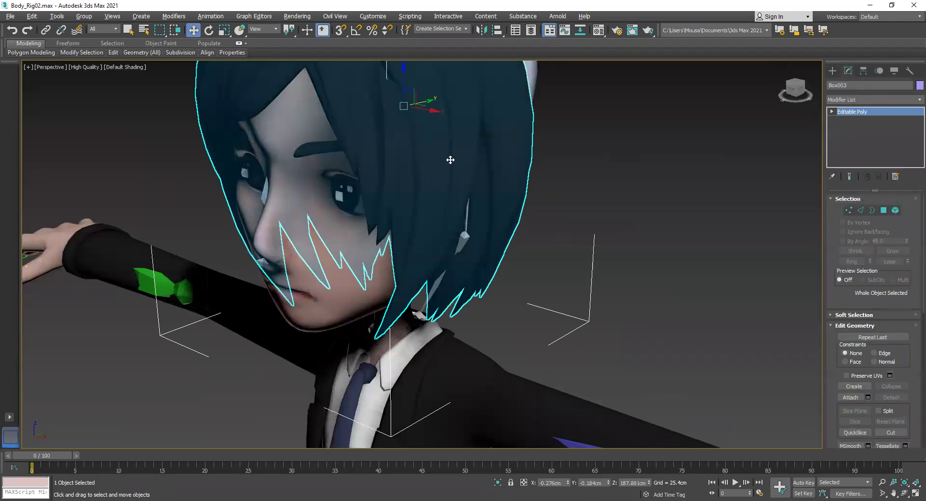
{"action": "left_click", "coordinate": [911, 99]}
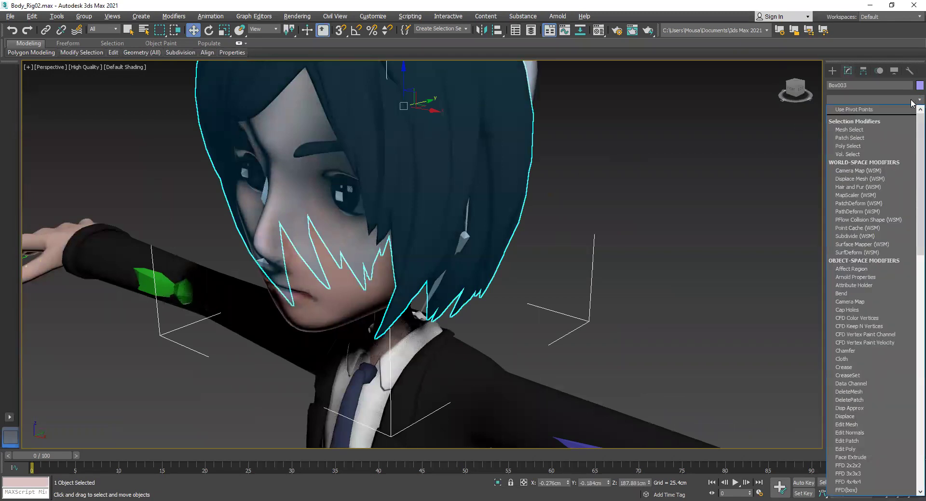
{"action": "scroll", "coordinate": [876, 165], "scroll_direction": "down", "scroll_amount": 20}
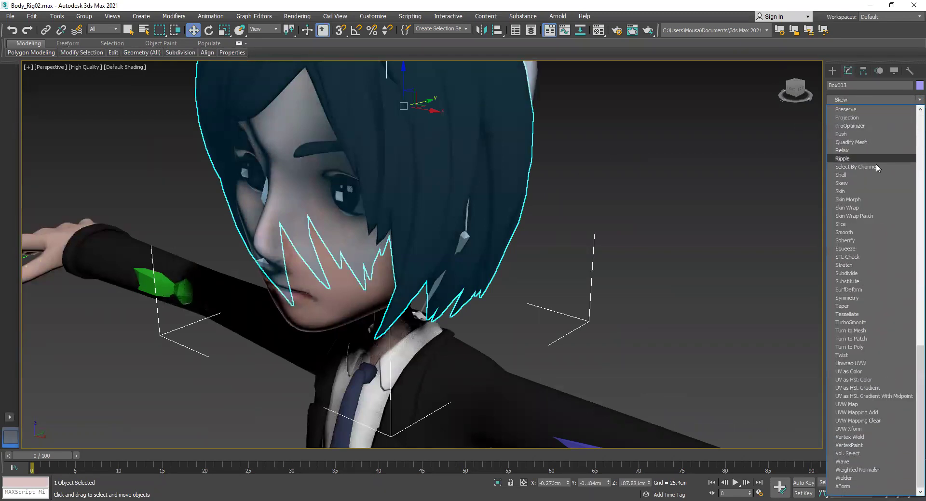
{"action": "left_click", "coordinate": [844, 192]}
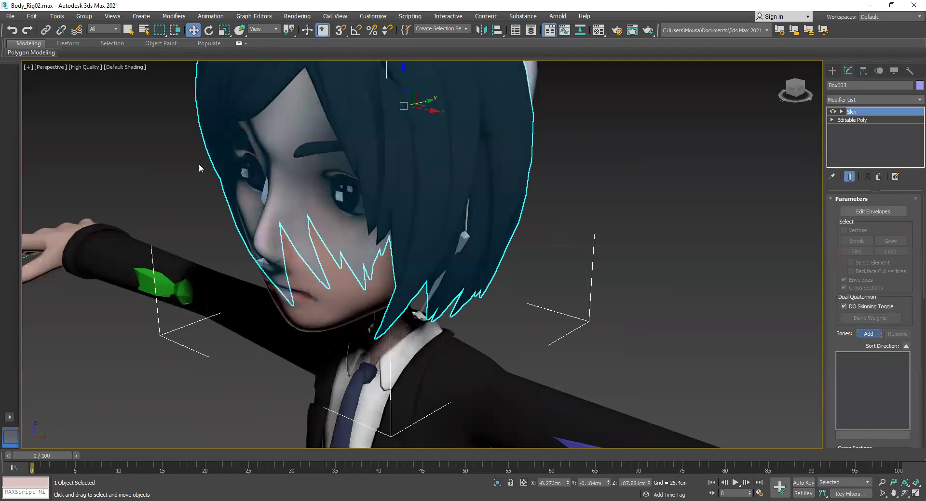
- Add Bone011, Bone012 and Bone013 to the Skin's bone list, then select Bone013
{"action": "left_click", "coordinate": [9, 111]}
{"action": "left_click", "coordinate": [16, 120]}
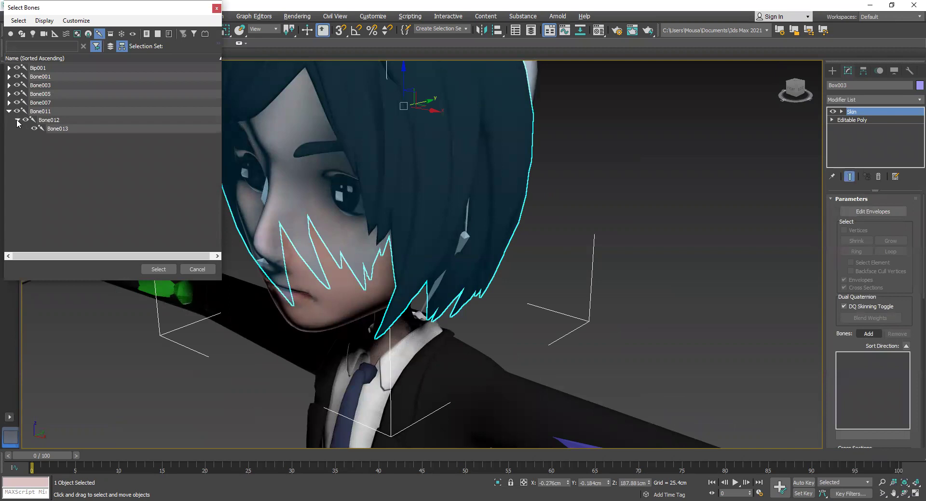
{"action": "left_click", "coordinate": [44, 114]}
{"action": "left_click", "coordinate": [53, 122], "text": "shift"}
{"action": "left_click", "coordinate": [62, 129], "text": "shift"}
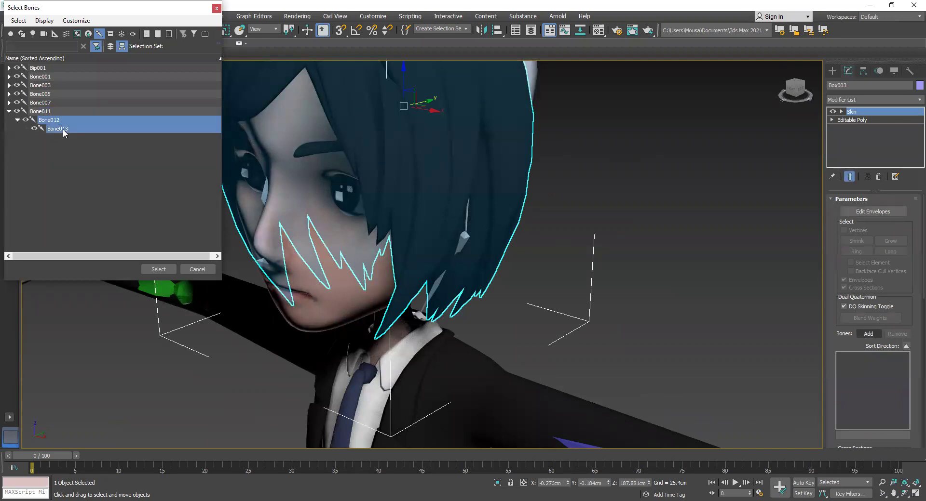
{"action": "left_click", "coordinate": [43, 111]}
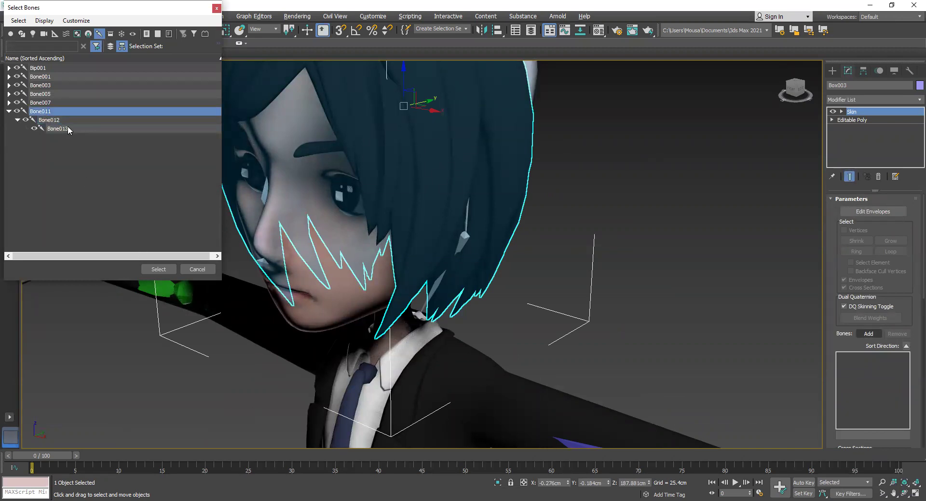
{"action": "left_click", "coordinate": [68, 129], "text": "shift"}
{"action": "left_click", "coordinate": [158, 269]}
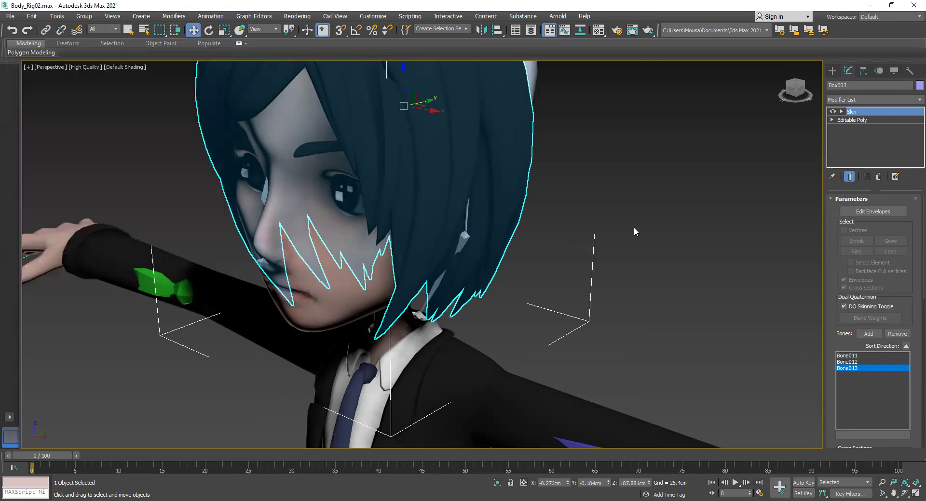
{"action": "left_click", "coordinate": [634, 232]}
{"action": "left_click", "coordinate": [420, 316]}
- Pull Bone013 to test the hair, then reselect the hair mesh and show its envelopes
{"action": "left_click_drag", "start_coordinate": [442, 302], "coordinate": [473, 310]}
{"action": "left_click", "coordinate": [466, 223]}
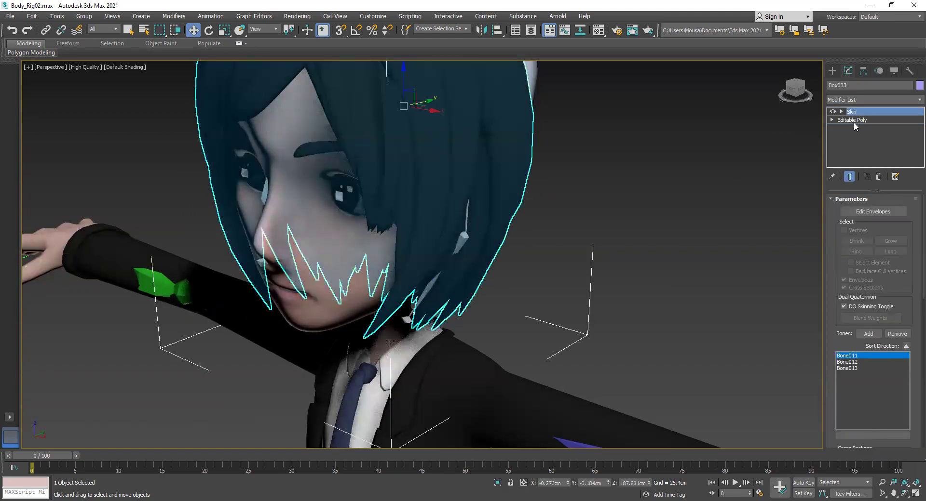
{"action": "left_click", "coordinate": [873, 211]}
{"action": "left_click_drag", "start_coordinate": [796, 87], "coordinate": [816, 90]}
{"action": "middle_click_drag", "start_coordinate": [685, 137], "coordinate": [698, 167]}
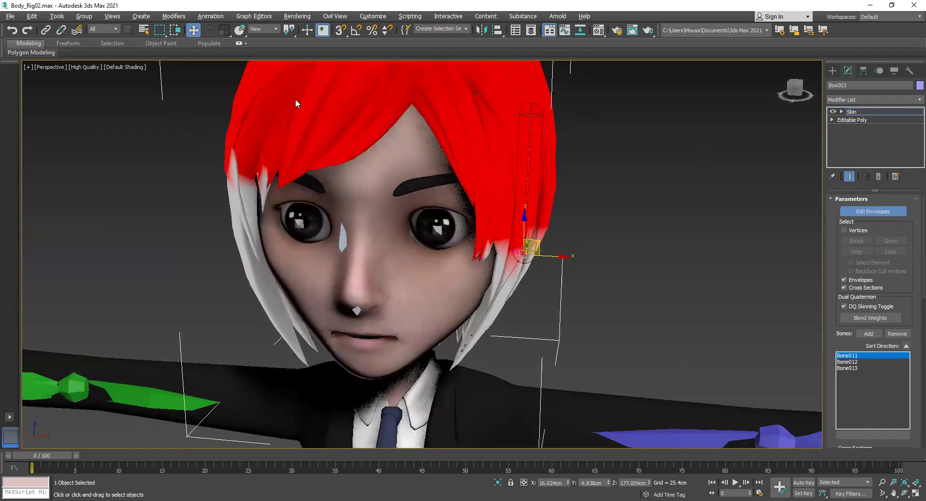
- Enable hair vertex selection and weight editing, reviewing the Bone012 and Bone011 envelopes
{"action": "left_click", "coordinate": [481, 321]}
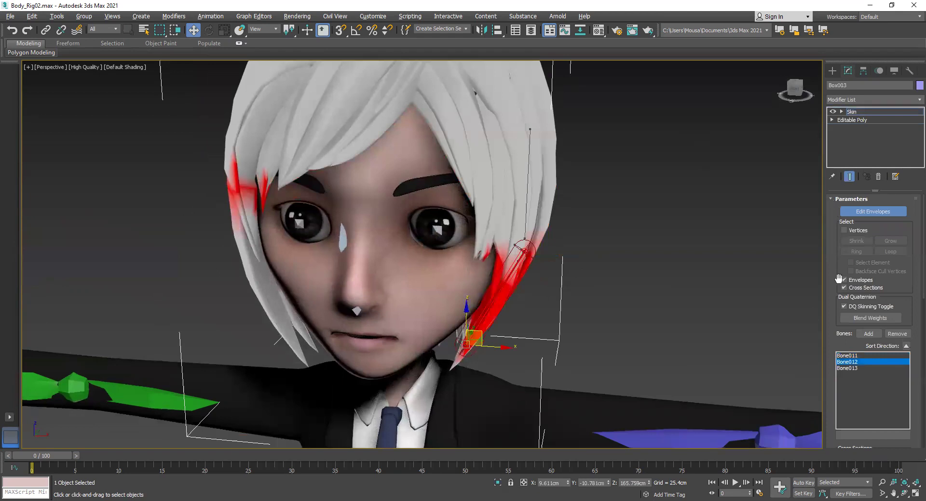
{"action": "left_click", "coordinate": [844, 231]}
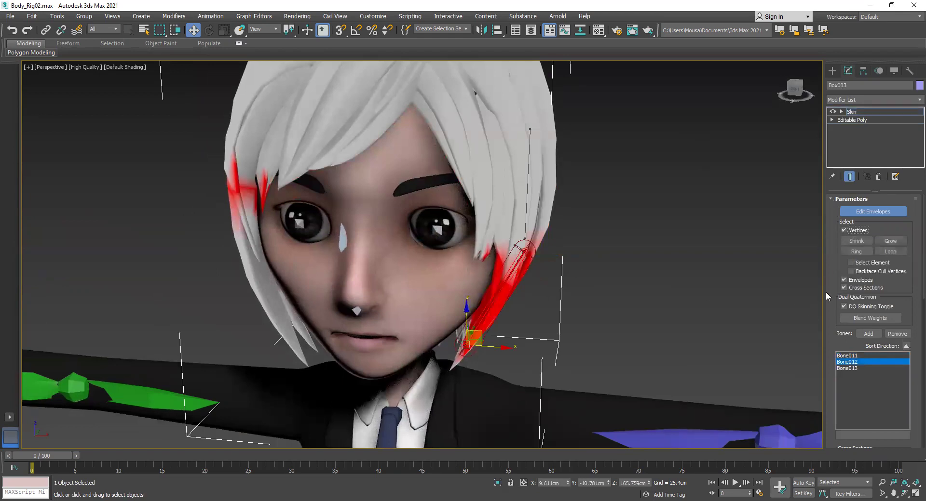
{"action": "scroll", "coordinate": [827, 299], "scroll_direction": "down", "scroll_amount": 5}
{"action": "left_click_drag", "start_coordinate": [830, 310], "coordinate": [833, 252]}
{"action": "left_click", "coordinate": [525, 180]}
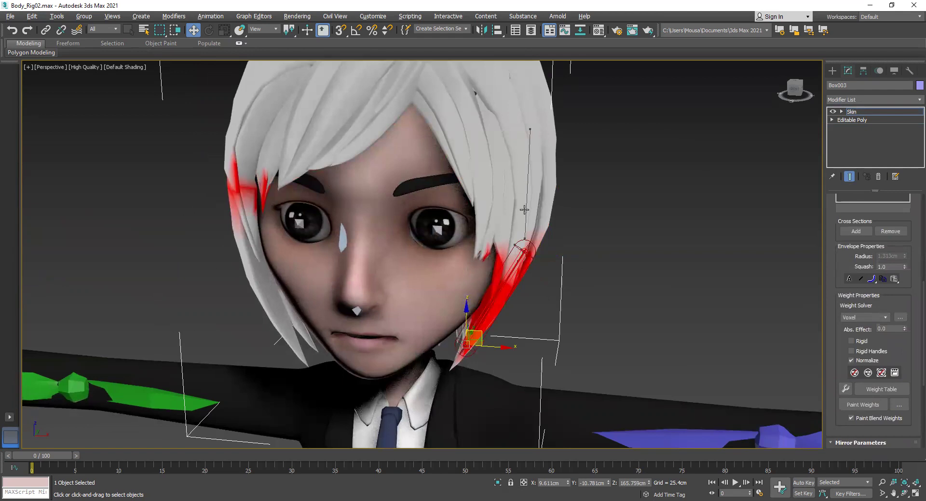
{"action": "left_click_drag", "start_coordinate": [795, 90], "coordinate": [804, 91]}
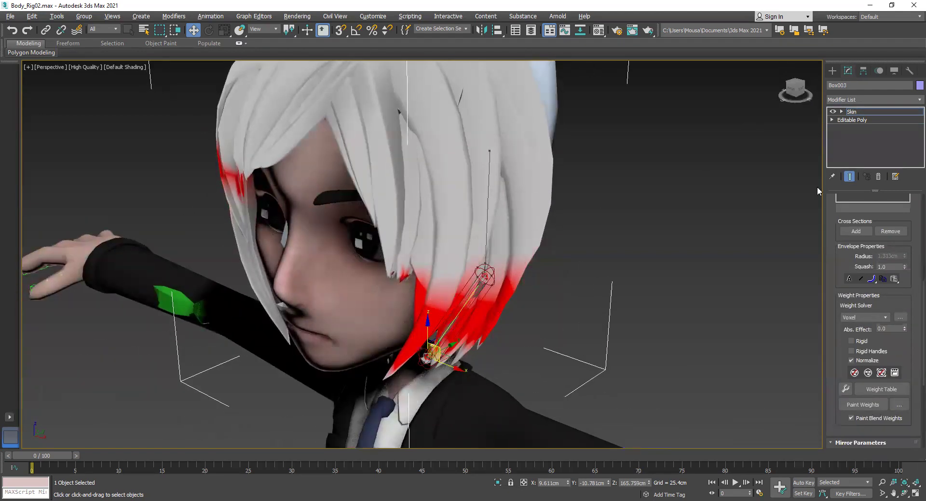
{"action": "scroll", "coordinate": [829, 234], "scroll_direction": "up", "scroll_amount": 3}
{"action": "left_click", "coordinate": [860, 213]}
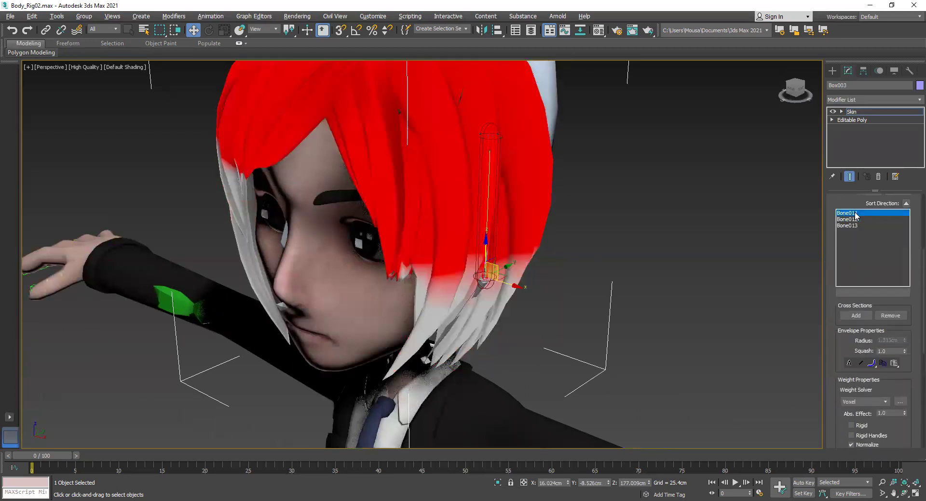
{"action": "left_click_drag", "start_coordinate": [798, 92], "coordinate": [802, 86]}
{"action": "scroll", "coordinate": [583, 152], "scroll_direction": "down", "scroll_amount": 3}
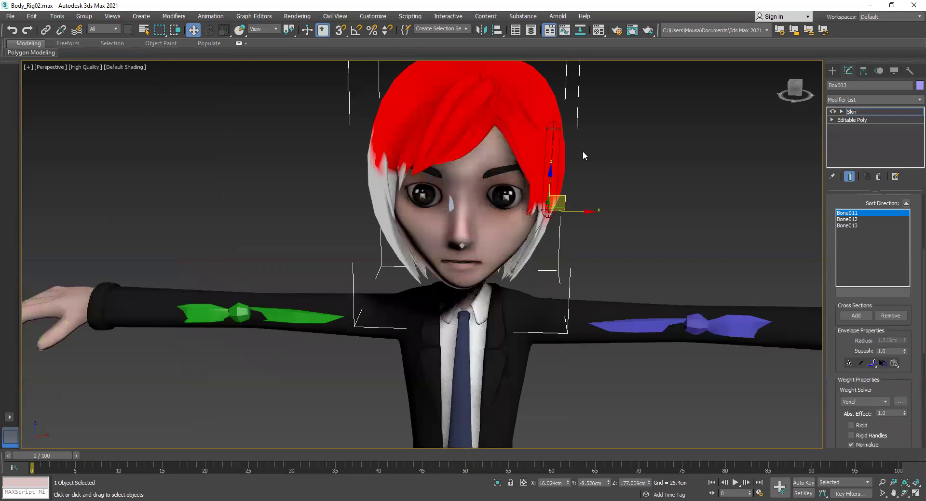
- Show edged faces, maximize the Front view, and select a region of hair vertices for absolute weighting
{"action": "key", "text": "F4"}
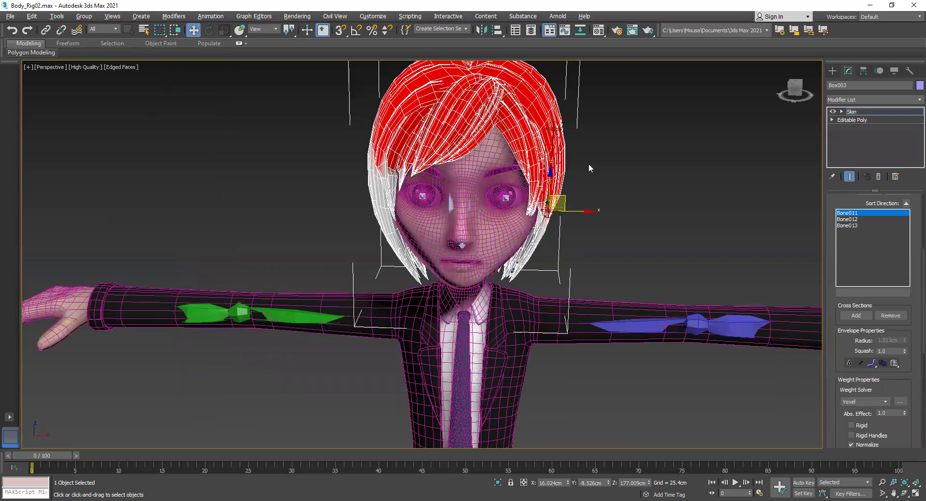
{"action": "key", "text": "alt+w"}
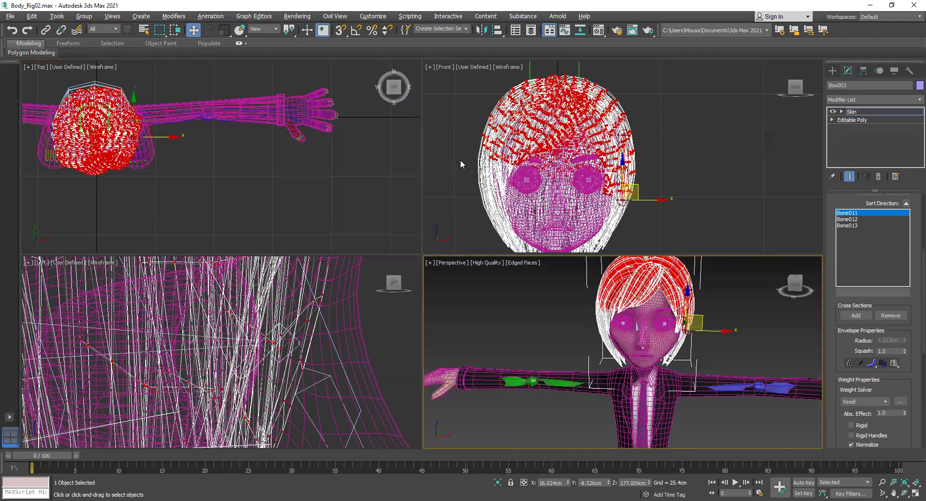
{"action": "middle_click", "coordinate": [508, 152]}
{"action": "key", "text": "alt+w"}
{"action": "middle_click_drag", "start_coordinate": [409, 154], "coordinate": [555, 143]}
{"action": "left_click_drag", "start_coordinate": [219, 81], "coordinate": [532, 381]}
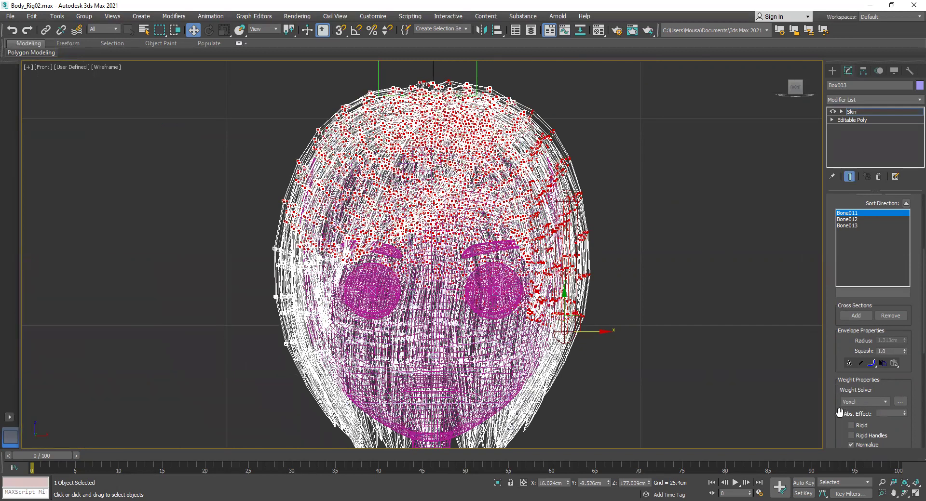
{"action": "left_click", "coordinate": [884, 414]}
- Check the weighting in a maximized Perspective view, then deselect the hair vertices
{"action": "right_click", "coordinate": [689, 356]}
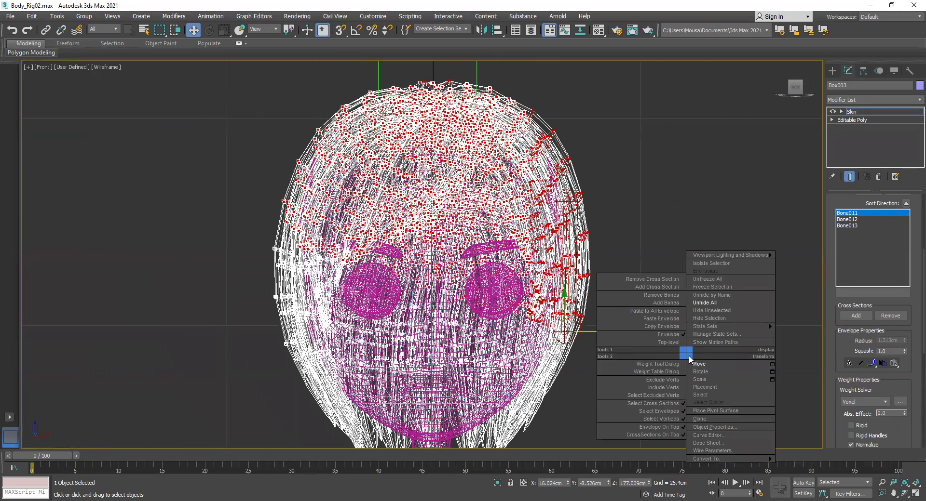
{"action": "left_click", "coordinate": [661, 183]}
{"action": "key", "text": "alt+w"}
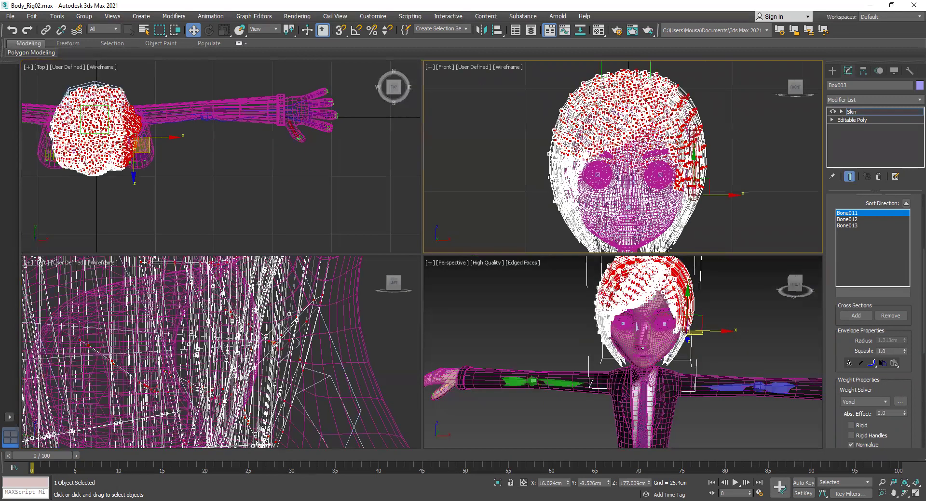
{"action": "left_click", "coordinate": [728, 335]}
{"action": "key", "text": "alt+w"}
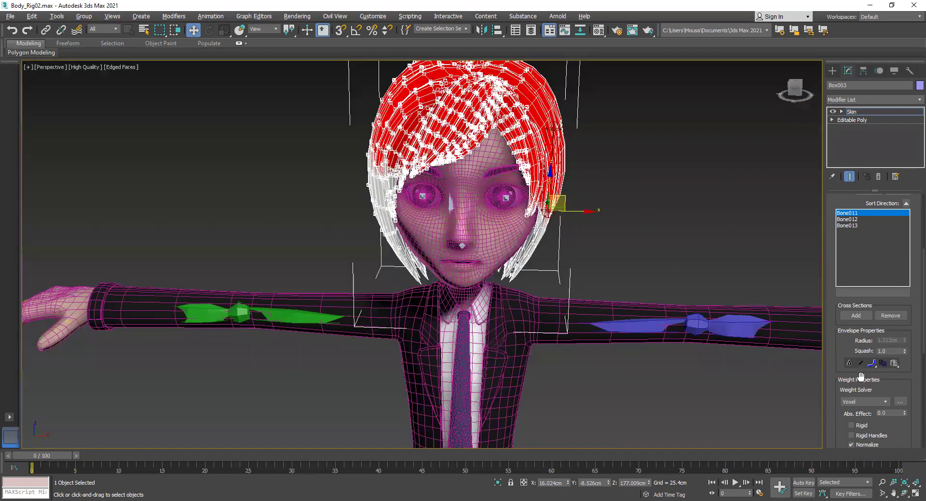
{"action": "left_click_drag", "start_coordinate": [839, 426], "coordinate": [826, 355]}
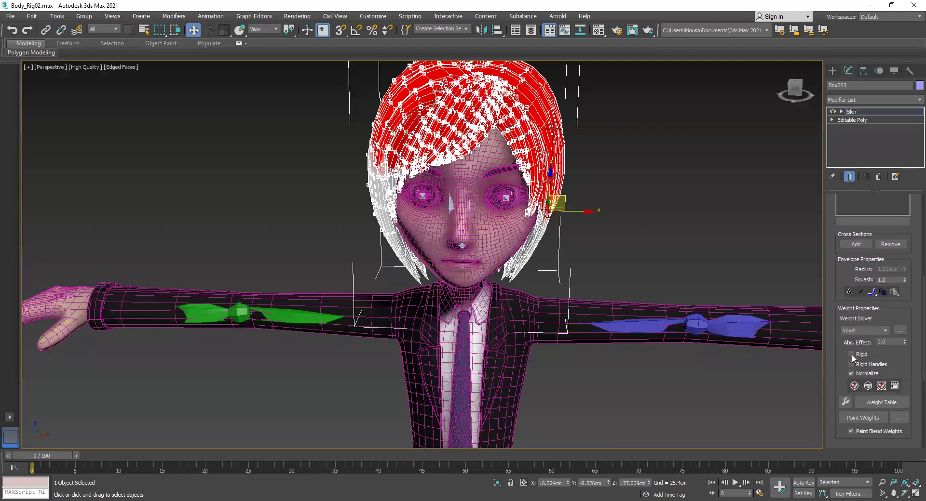
{"action": "left_click", "coordinate": [538, 236]}
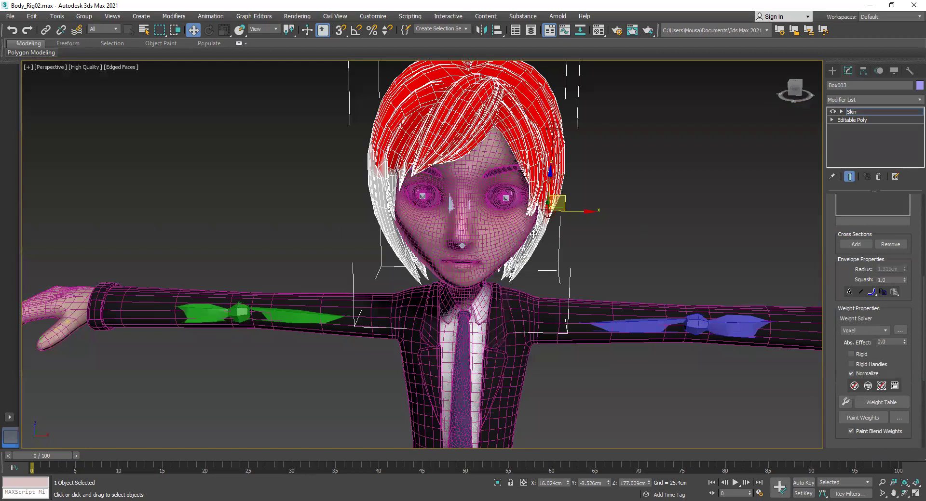
- Set the Selection Filter to Bone and select the right-side hair vertices in the Front view
{"action": "key", "text": "alt+w"}
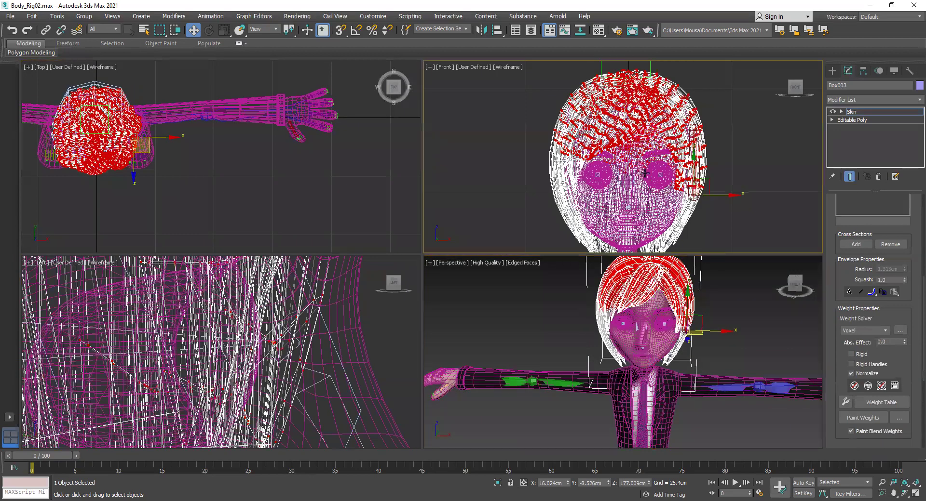
{"action": "key", "text": "alt+w"}
{"action": "middle_click_drag", "start_coordinate": [614, 232], "coordinate": [657, 108]}
{"action": "left_click", "coordinate": [673, 314]}
{"action": "left_click", "coordinate": [104, 28]}
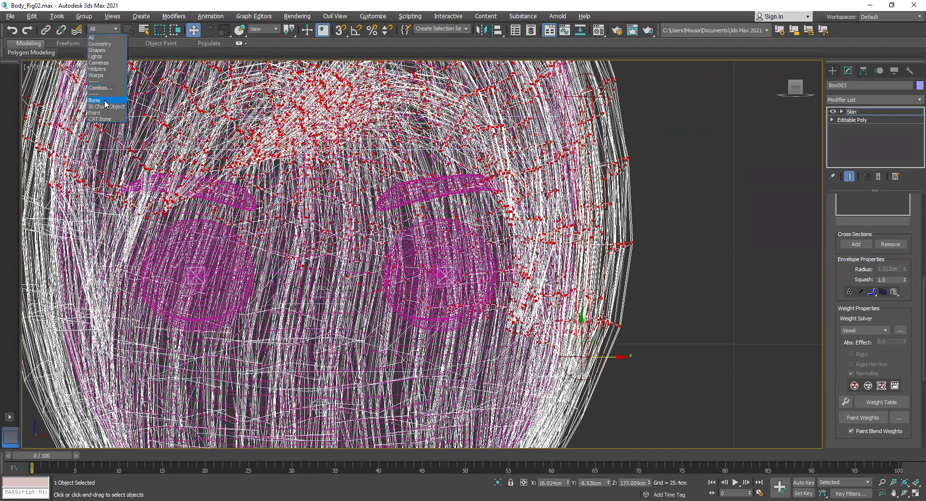
{"action": "left_click", "coordinate": [105, 100]}
{"action": "scroll", "coordinate": [657, 226], "scroll_direction": "down", "scroll_amount": 3}
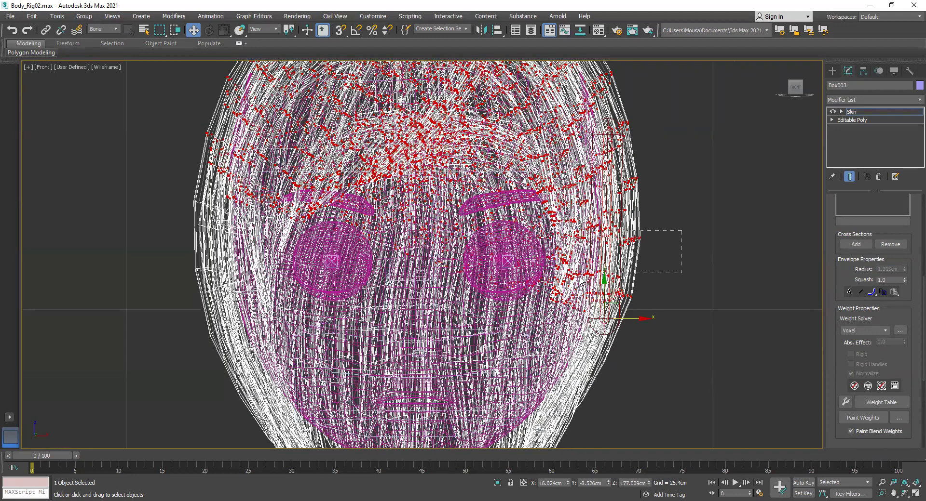
{"action": "left_click_drag", "start_coordinate": [580, 279], "coordinate": [582, 277]}
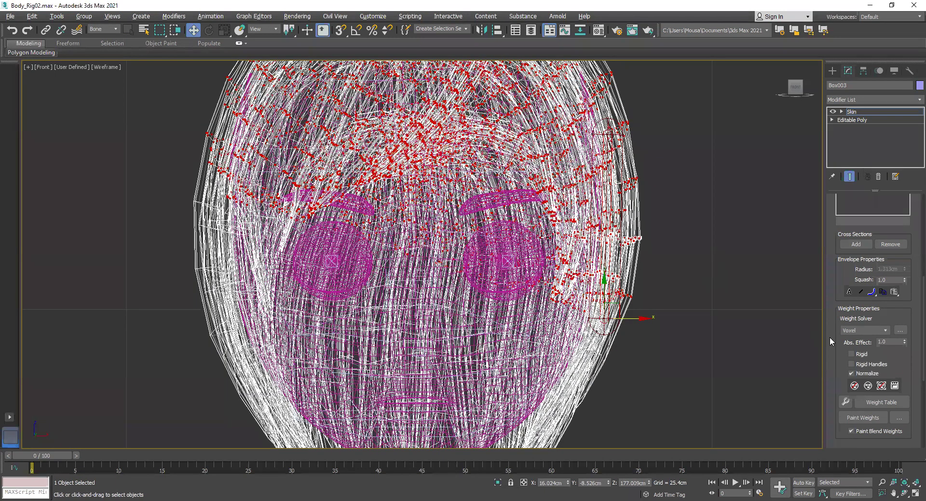
{"action": "scroll", "coordinate": [870, 253], "scroll_direction": "up", "scroll_amount": 3}
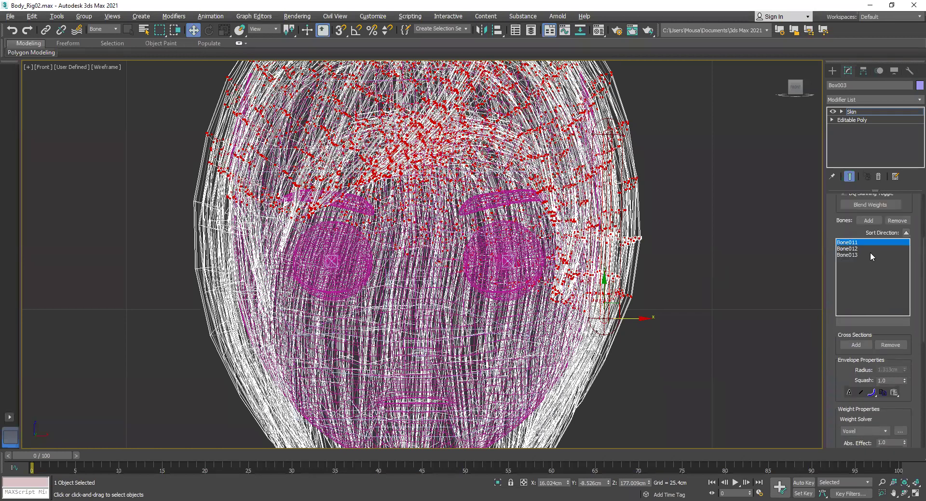
- Give the right-side hair tip vertices an absolute weight of 1.0 to Bone013
{"action": "left_click", "coordinate": [853, 256]}
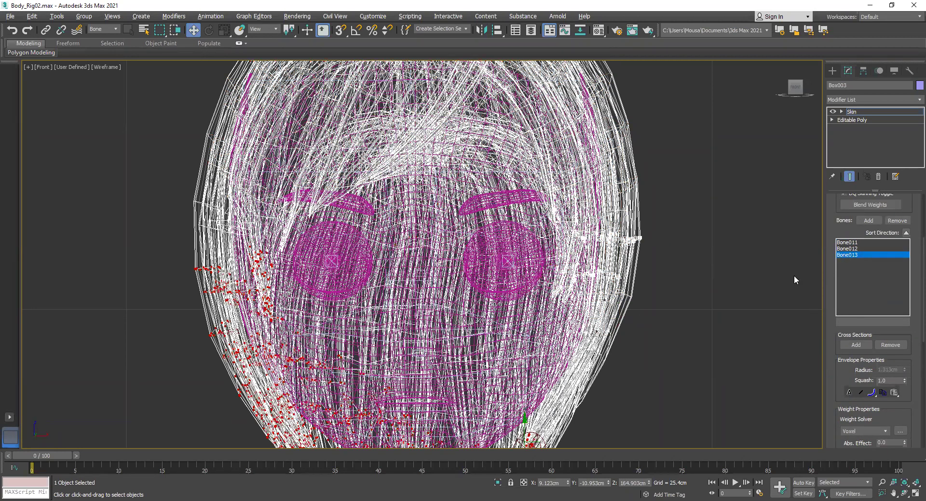
{"action": "middle_click_drag", "start_coordinate": [540, 381], "coordinate": [561, 307]}
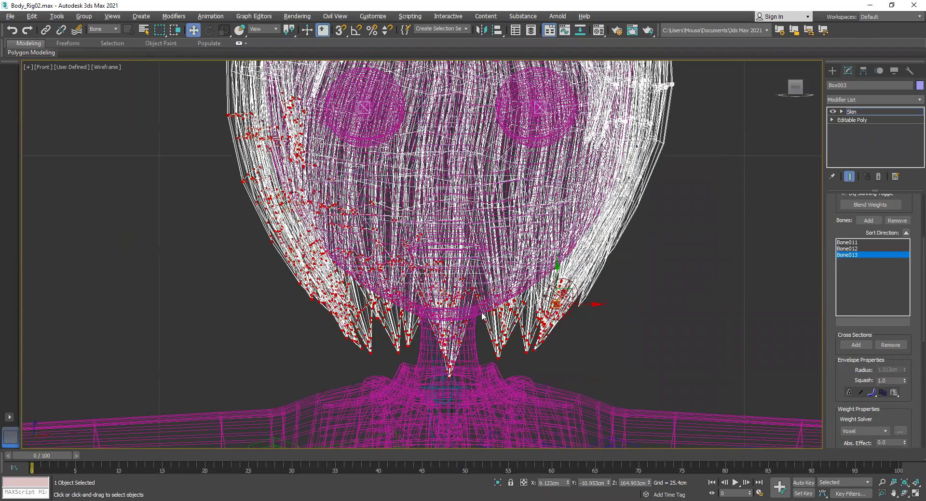
{"action": "scroll", "coordinate": [393, 281], "scroll_direction": "down", "scroll_amount": 2}
{"action": "left_click_drag", "start_coordinate": [470, 363], "coordinate": [482, 360], "text": "ctrl"}
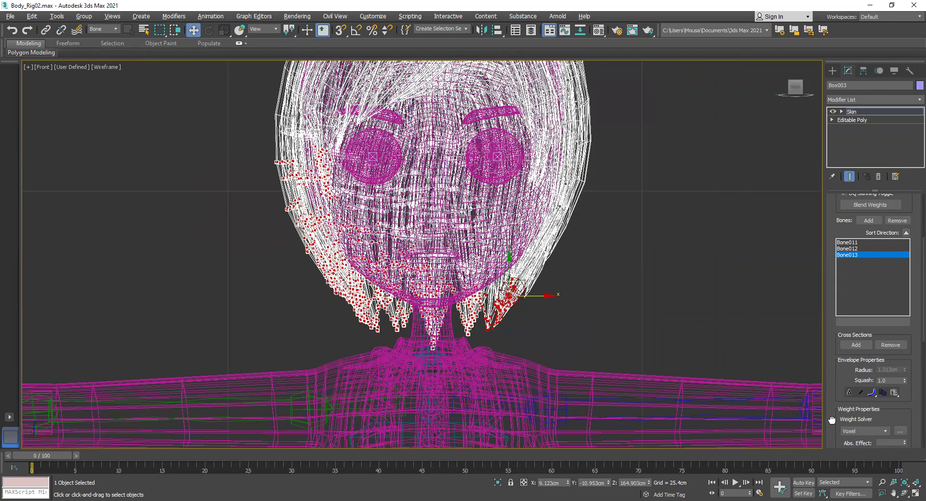
{"action": "scroll", "coordinate": [831, 420], "scroll_direction": "down", "scroll_amount": 3}
{"action": "left_click", "coordinate": [892, 361]}
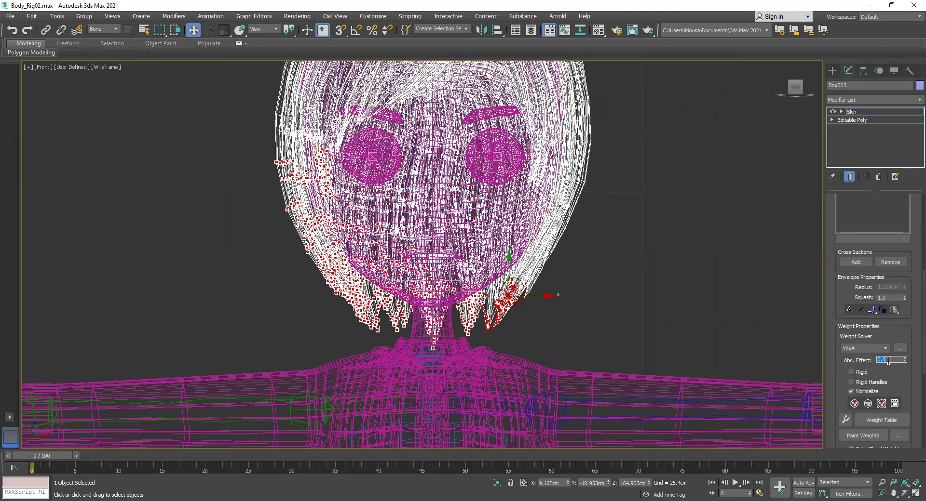
{"action": "left_click", "coordinate": [838, 362]}
{"action": "left_click", "coordinate": [586, 283]}
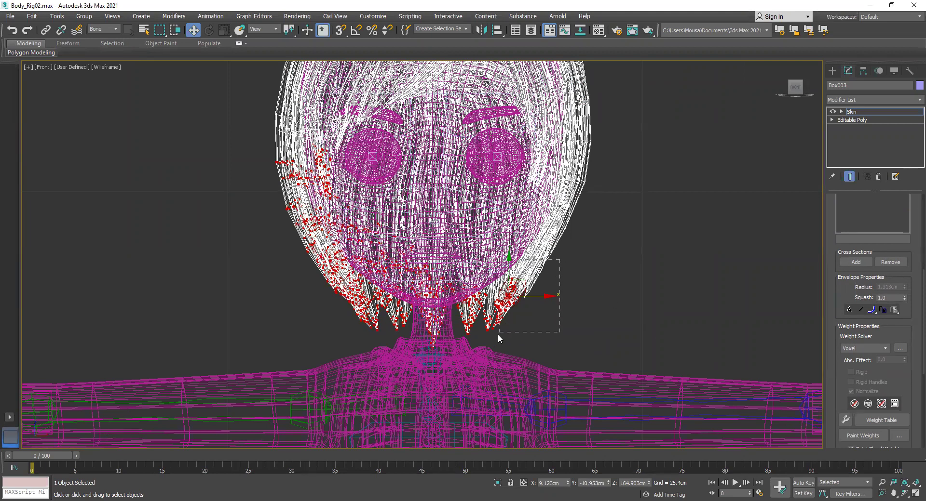
{"action": "left_click_drag", "start_coordinate": [489, 342], "coordinate": [489, 342]}
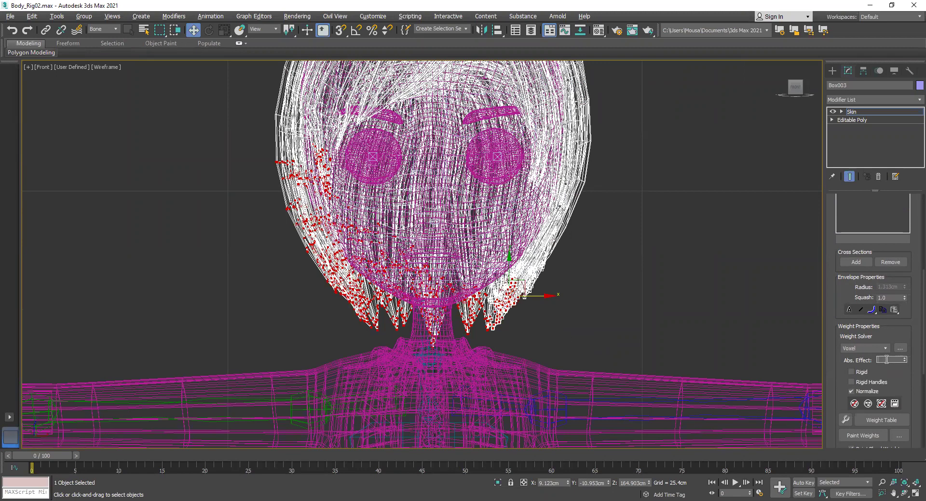
{"action": "key", "text": "Return"}
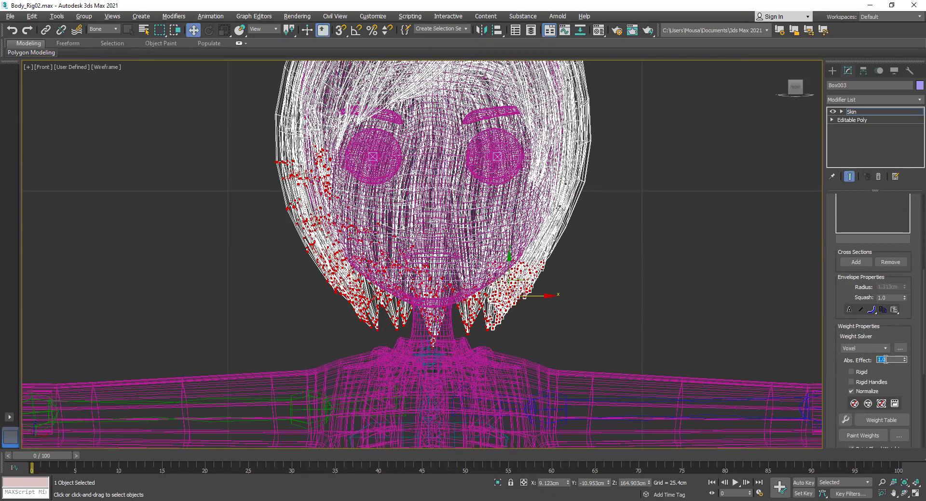
- Adjust the Bone013 absolute weight of the hair vertices over the face
{"action": "left_click_drag", "start_coordinate": [209, 102], "coordinate": [383, 280]}
{"action": "left_click_drag", "start_coordinate": [472, 340], "coordinate": [477, 341]}
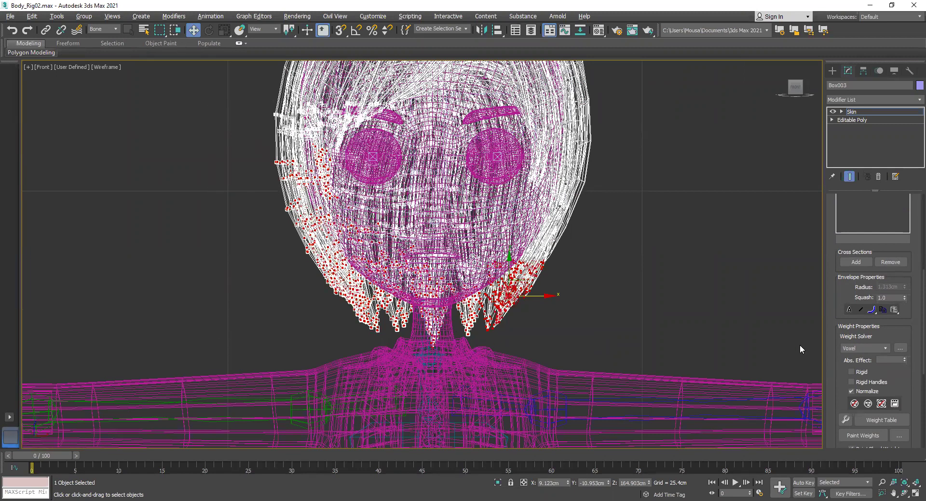
{"action": "left_click", "coordinate": [890, 361]}
{"action": "left_click", "coordinate": [722, 319]}
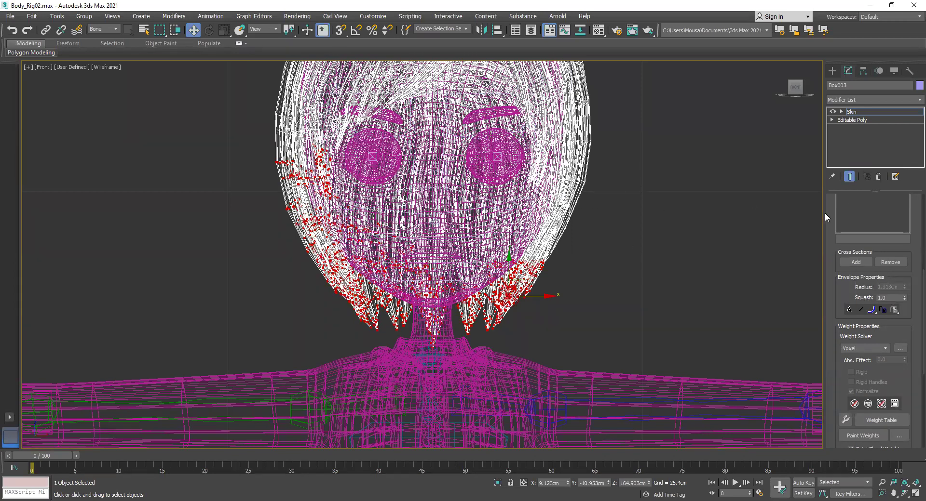
- Switch to Bone012 and set the right-cheek hair vertices' absolute weight to 0.0
{"action": "left_click_drag", "start_coordinate": [825, 213], "coordinate": [823, 263]}
{"action": "left_click", "coordinate": [858, 216]}
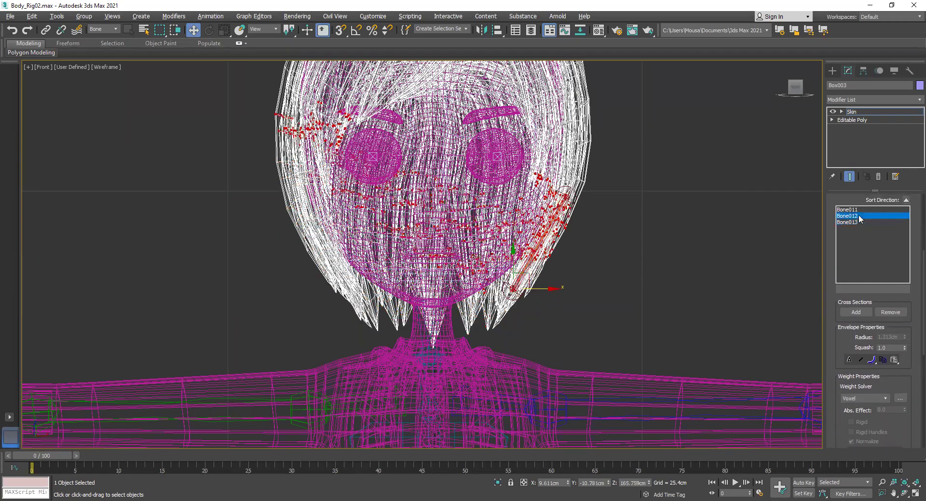
{"action": "left_click_drag", "start_coordinate": [396, 241], "coordinate": [500, 315]}
{"action": "left_click", "coordinate": [891, 410]}
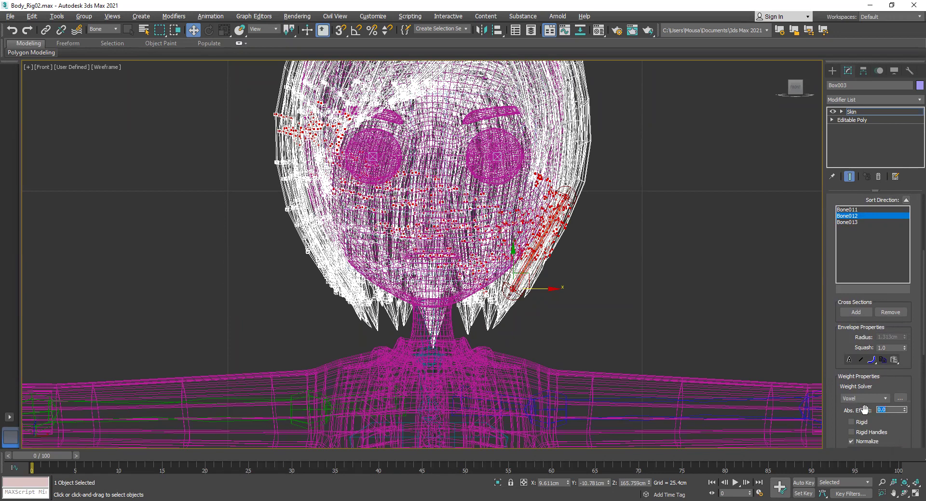
{"action": "left_click", "coordinate": [700, 306]}
- Maximize the Perspective view at a three-quarter angle and turn off Edit Envelopes
{"action": "key", "text": "alt+w"}
{"action": "left_click", "coordinate": [515, 315]}
{"action": "key", "text": "alt+w"}
{"action": "left_click_drag", "start_coordinate": [790, 99], "coordinate": [539, 201]}
{"action": "middle_click_drag", "start_coordinate": [539, 202], "coordinate": [467, 214], "text": "alt"}
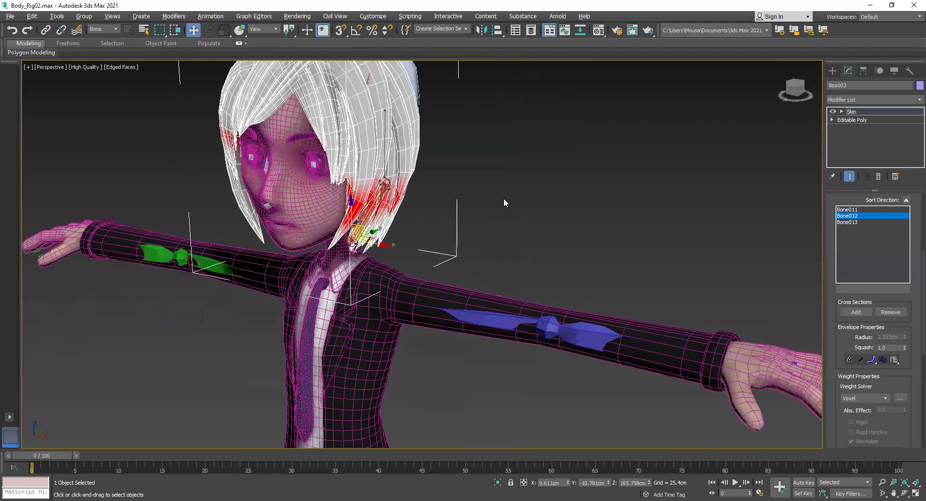
{"action": "scroll", "coordinate": [429, 231], "scroll_direction": "up", "scroll_amount": 3}
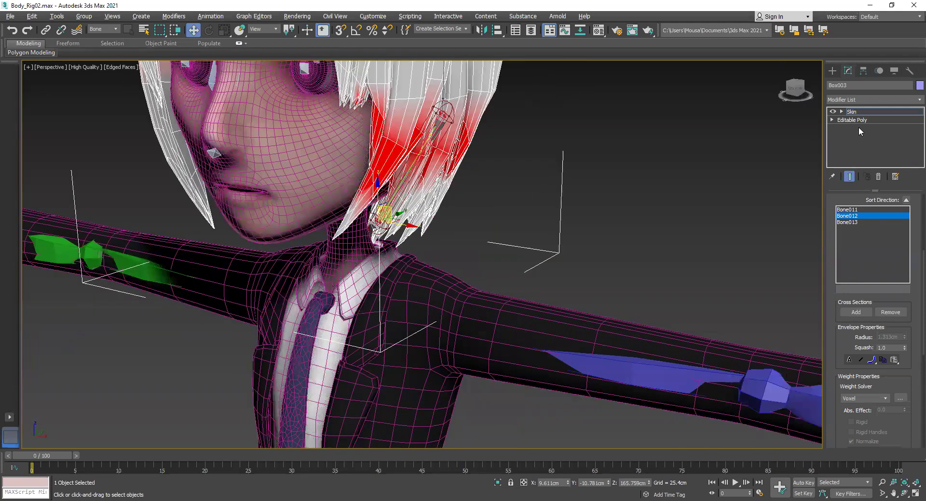
{"action": "left_click_drag", "start_coordinate": [830, 209], "coordinate": [828, 376]}
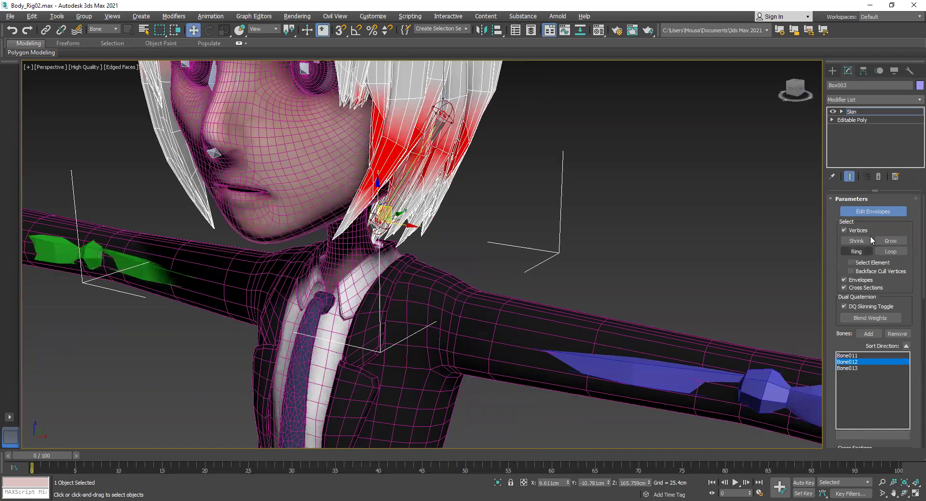
{"action": "left_click", "coordinate": [873, 211]}
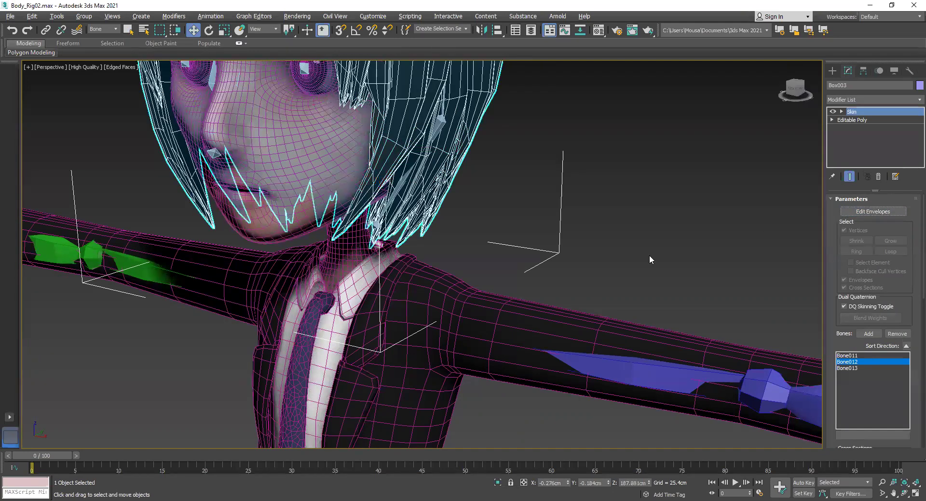
- Select Bone013, turn on Auto Key, and create a key at frame 0
{"action": "left_click", "coordinate": [392, 223]}
{"action": "left_click_drag", "start_coordinate": [410, 210], "coordinate": [369, 200]}
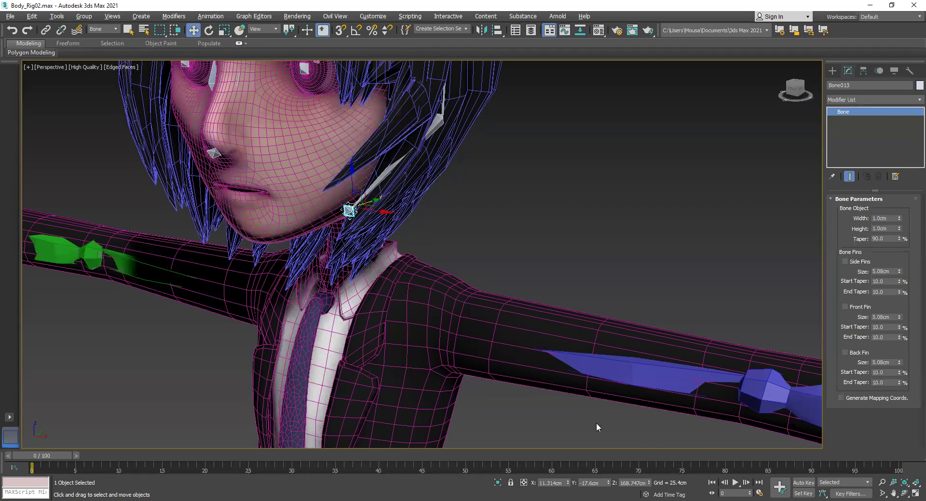
{"action": "left_click", "coordinate": [807, 483]}
{"action": "right_click", "coordinate": [42, 456]}
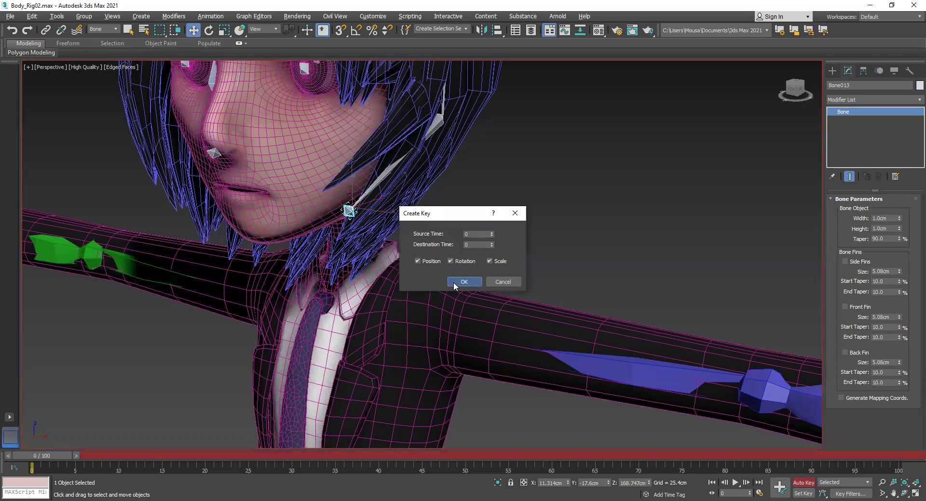
{"action": "left_click", "coordinate": [453, 282]}
- Move Bone013 up and right at frame 30, turn off Auto Key, and scrub to check the hair
{"action": "left_click_drag", "start_coordinate": [43, 456], "coordinate": [269, 455]}
{"action": "key", "text": "w"}
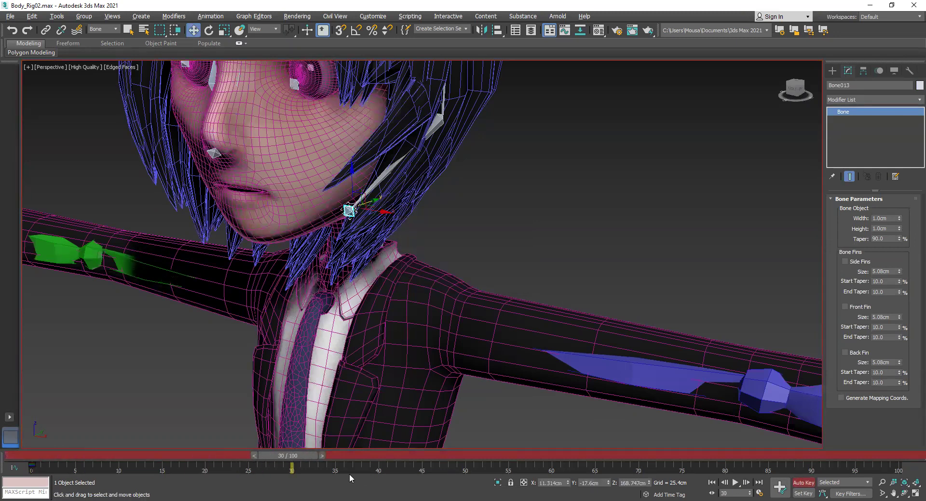
{"action": "left_click_drag", "start_coordinate": [374, 199], "coordinate": [454, 185]}
{"action": "left_click", "coordinate": [801, 482]}
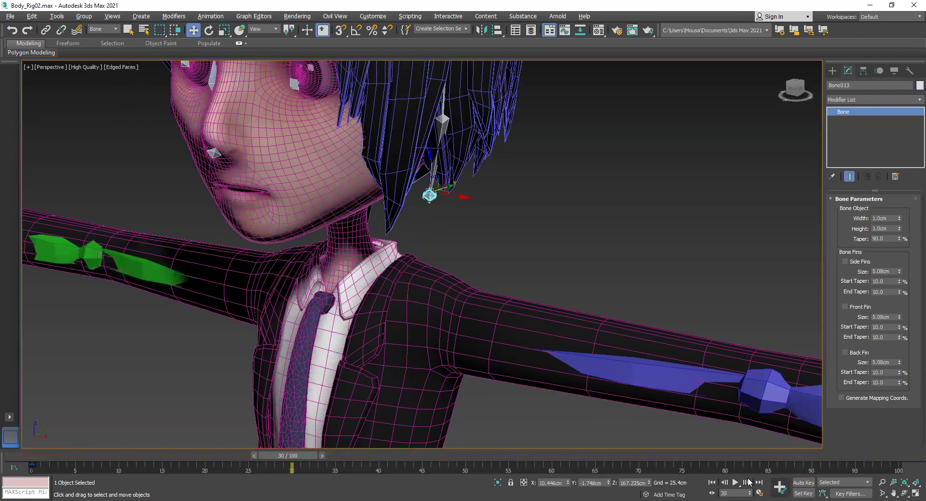
{"action": "left_click_drag", "start_coordinate": [267, 455], "coordinate": [45, 456]}
{"action": "key", "text": "w"}
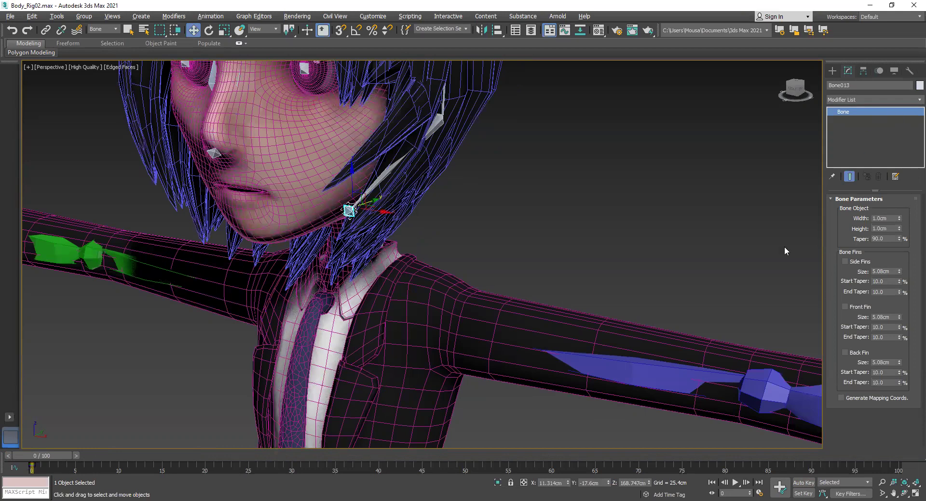
{"action": "left_click", "coordinate": [465, 107]}
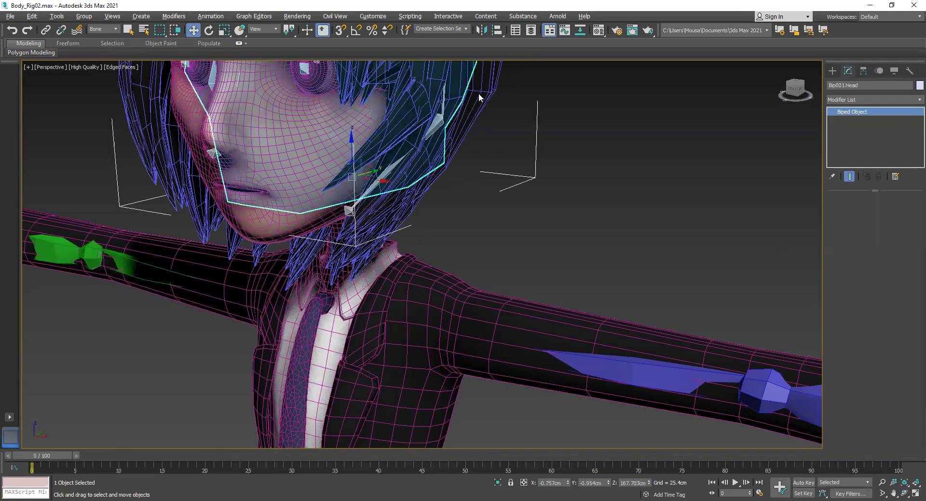
- Reset the Selection Filter to All, reselect the hair mesh, and edit envelopes on Bone013
{"action": "left_click", "coordinate": [479, 98]}
{"action": "left_click", "coordinate": [103, 29]}
{"action": "left_click", "coordinate": [96, 37]}
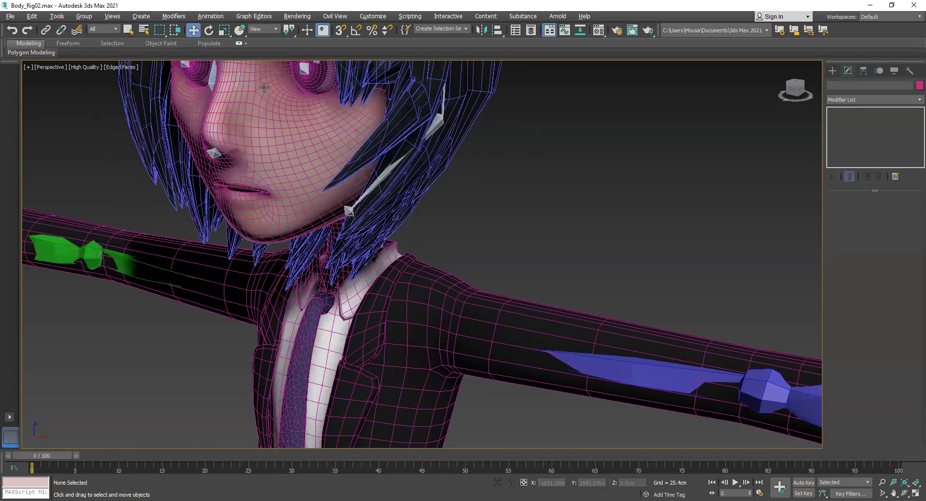
{"action": "left_click", "coordinate": [476, 112]}
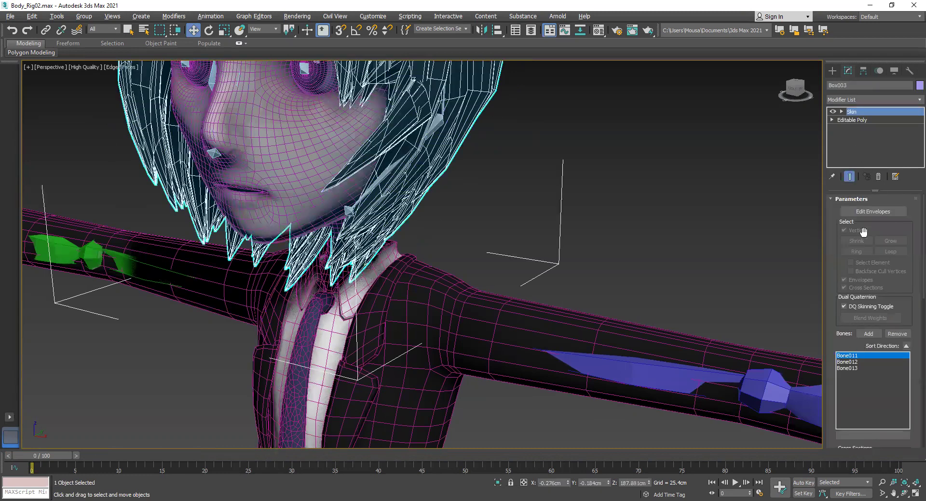
{"action": "left_click", "coordinate": [874, 212]}
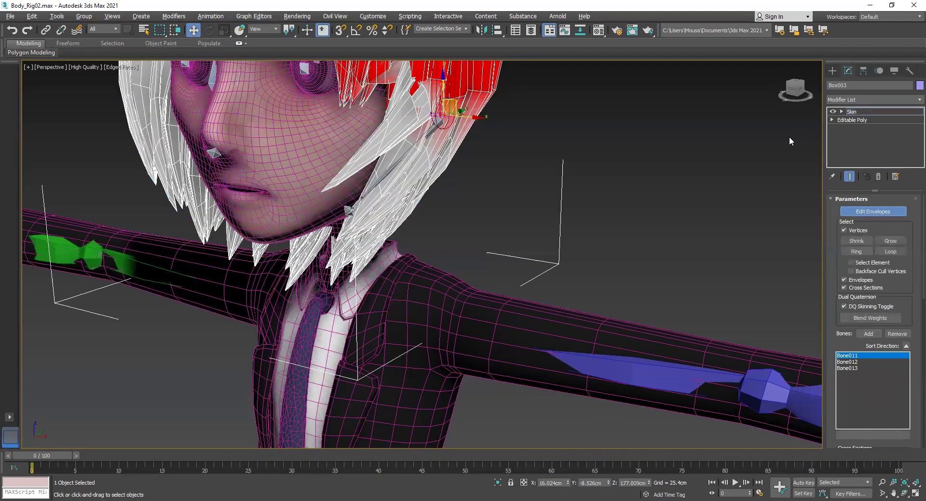
{"action": "left_click", "coordinate": [847, 369]}
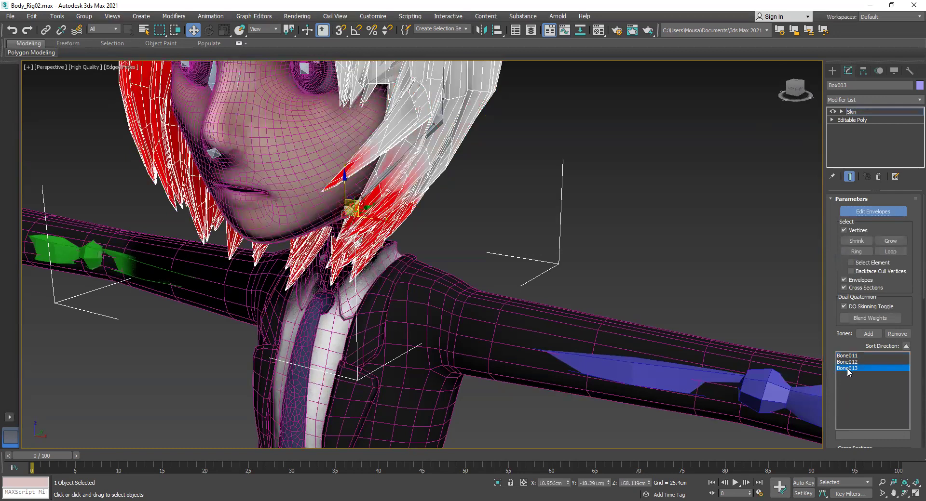
- Inspect the left hair vertices' Bone013 absolute weight, then deselect and return to four views
{"action": "mouse_move", "coordinate": [791, 93]}
{"action": "left_mouse_down"}
{"action": "mouse_move", "coordinate": [818, 94]}
{"action": "mouse_move", "coordinate": [792, 95]}
{"action": "left_mouse_up"}
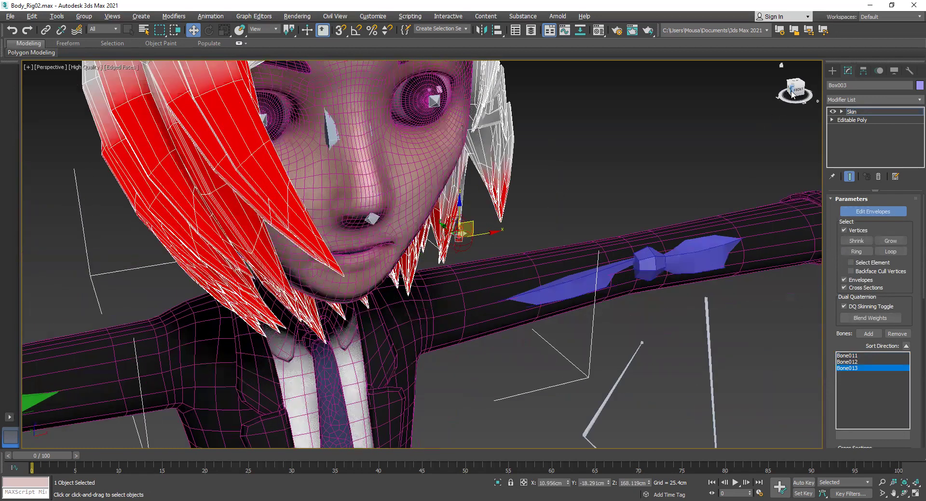
{"action": "scroll", "coordinate": [856, 349], "scroll_direction": "down", "scroll_amount": 3}
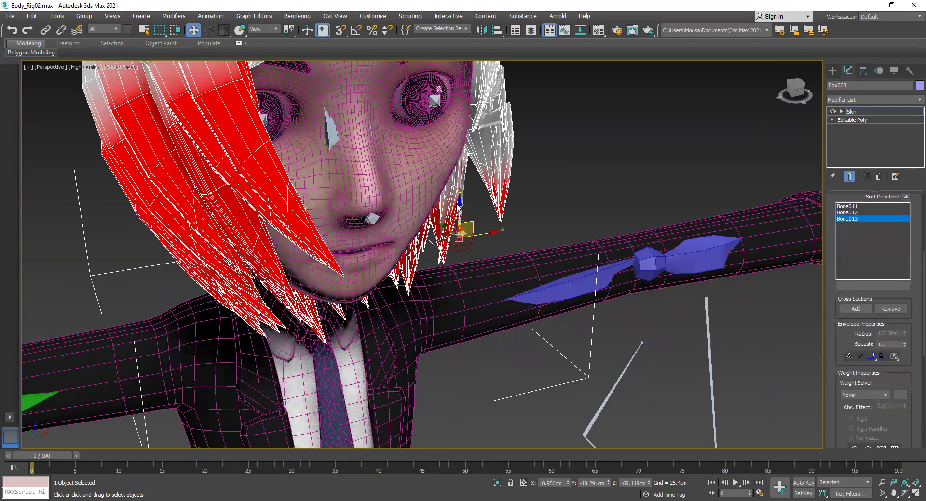
{"action": "left_click_drag", "start_coordinate": [310, 321], "coordinate": [348, 346]}
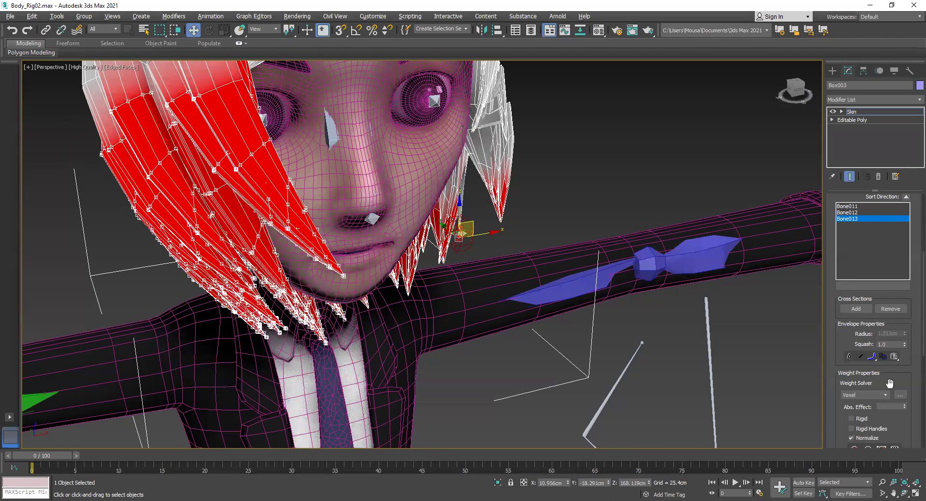
{"action": "left_click", "coordinate": [882, 407]}
{"action": "left_click", "coordinate": [583, 176]}
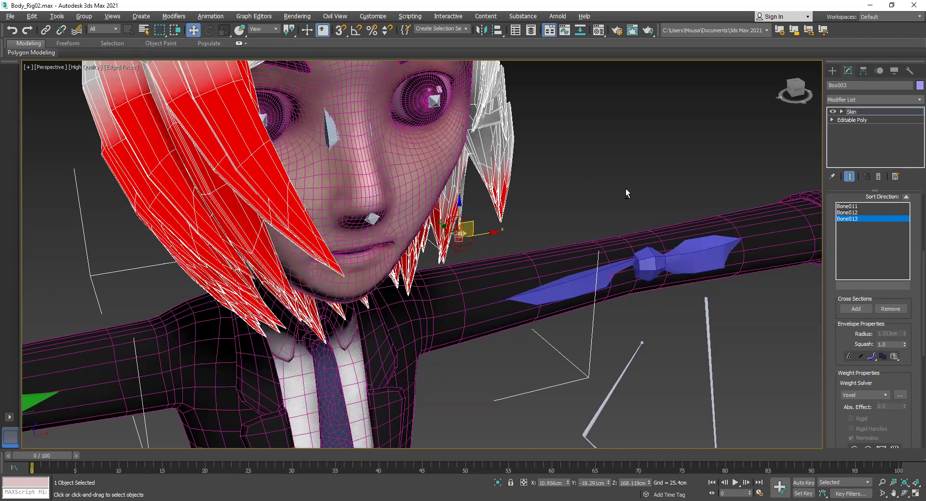
{"action": "key", "text": "alt+w"}
{"action": "key", "text": "alt+w"}
{"action": "scroll", "coordinate": [538, 137], "scroll_direction": "up", "scroll_amount": 4}
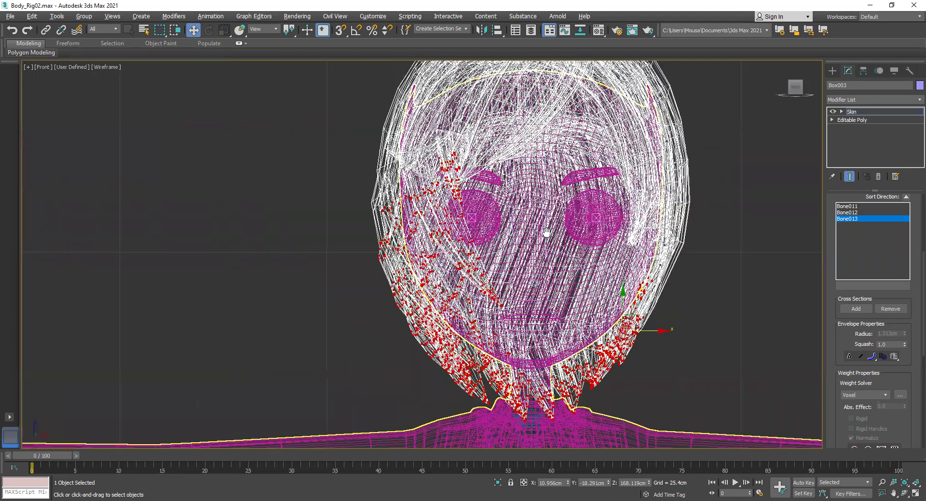
{"action": "left_click", "coordinate": [833, 72]}
- Draw a new three-point bone chain from the root down to the left hair tip
{"action": "left_click", "coordinate": [856, 129]}
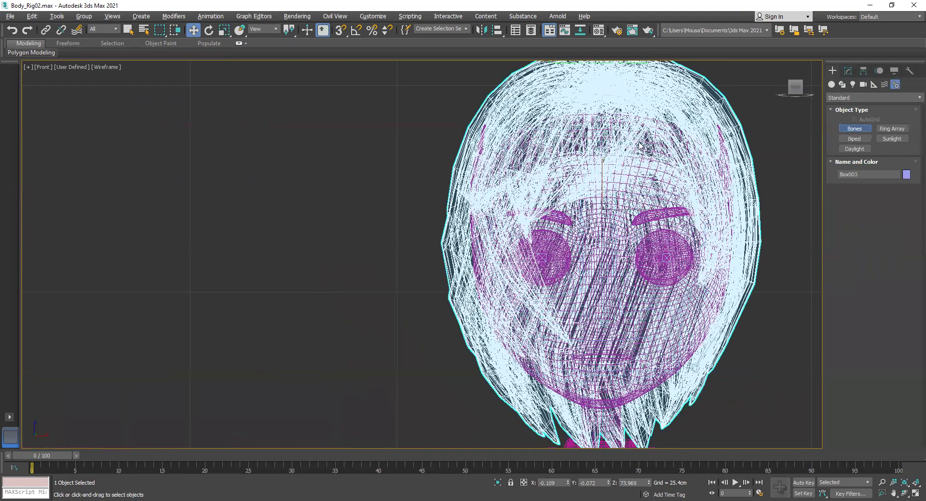
{"action": "left_click", "coordinate": [488, 156]}
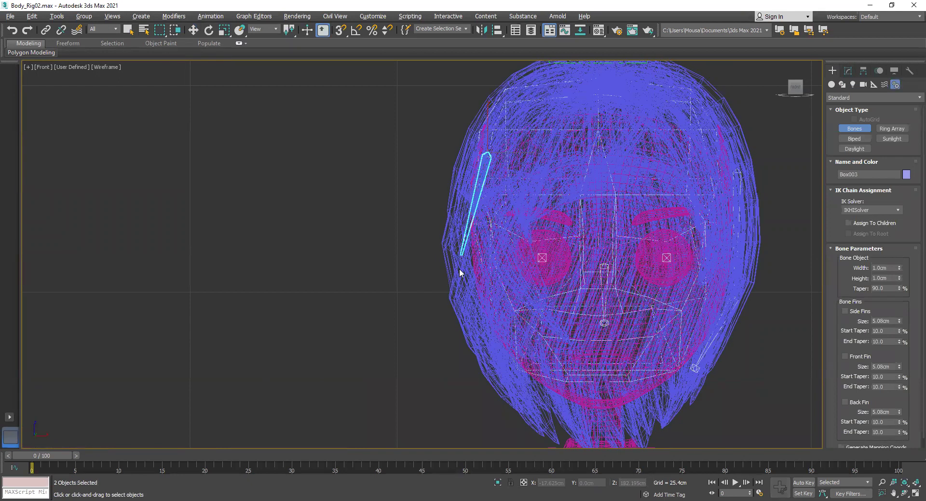
{"action": "left_click", "coordinate": [462, 295]}
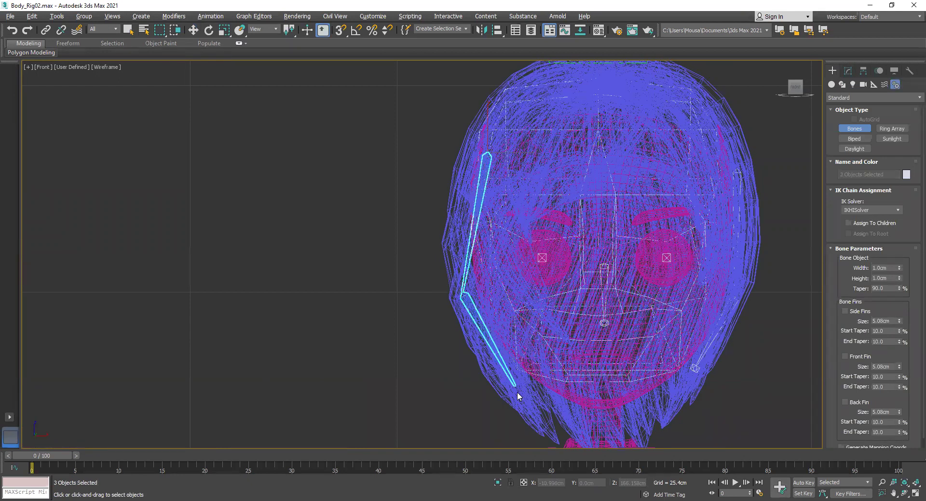
{"action": "left_click", "coordinate": [542, 427]}
{"action": "right_click", "coordinate": [477, 421]}
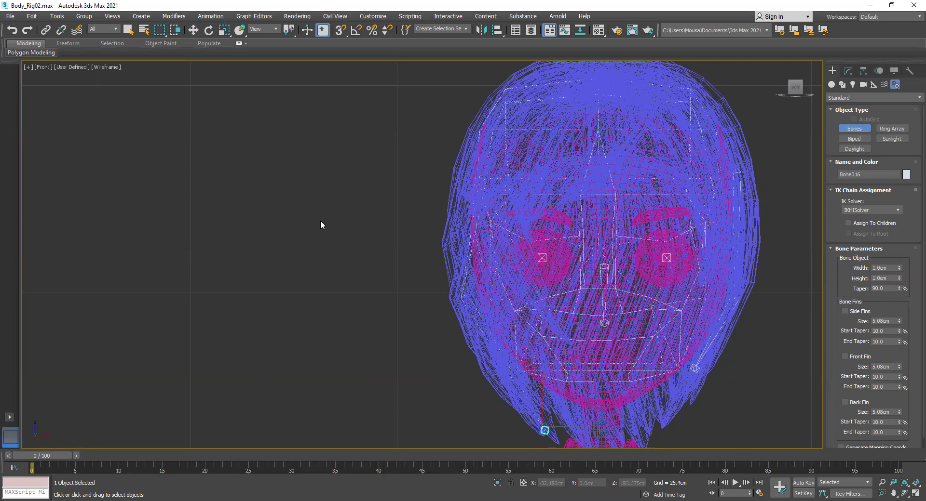
- Maximize the Perspective view and select the hair mesh Box003
{"action": "key", "text": "alt+w"}
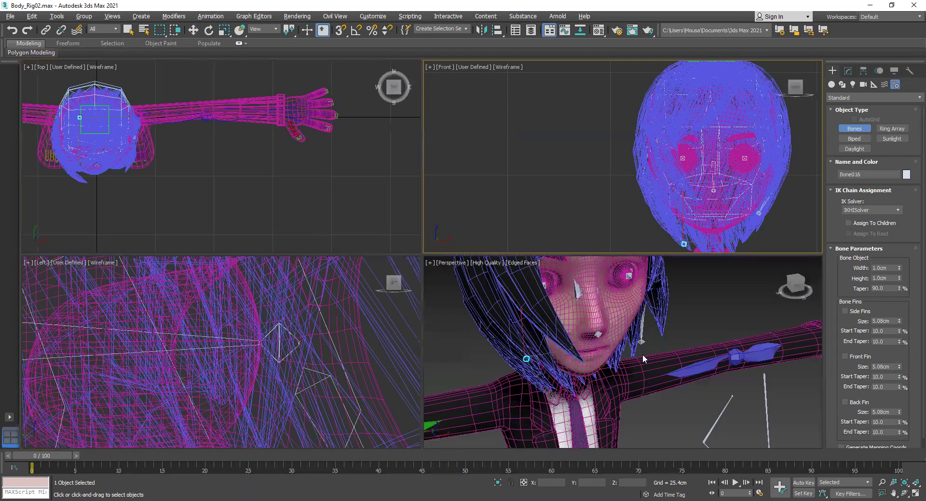
{"action": "key", "text": "alt+w"}
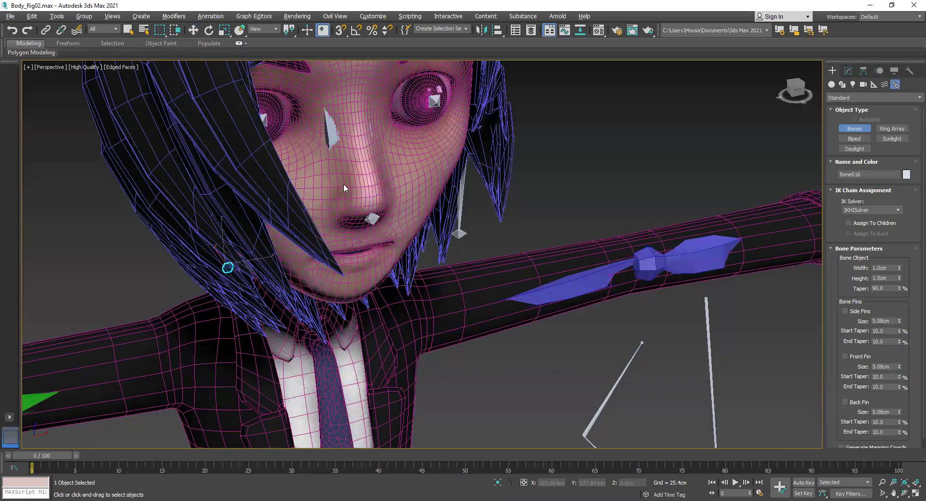
{"action": "left_click", "coordinate": [193, 30]}
{"action": "left_click", "coordinate": [205, 186]}
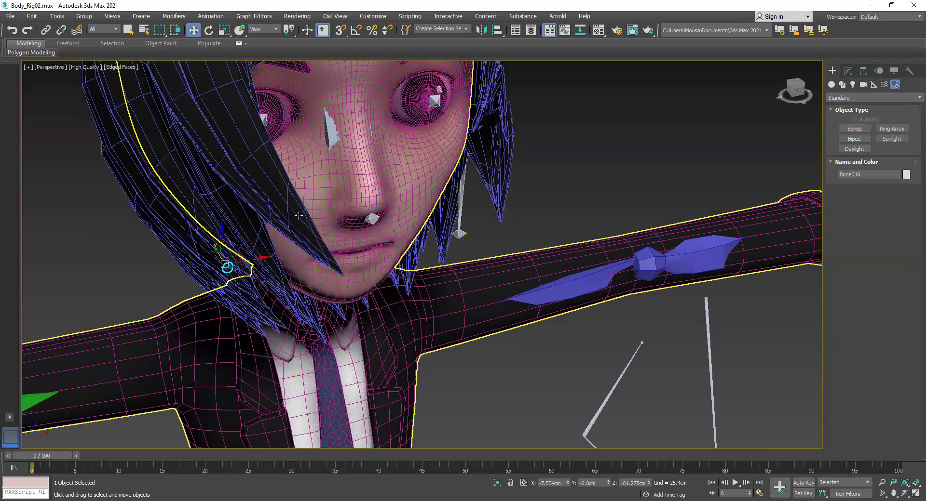
{"action": "left_click", "coordinate": [202, 229]}
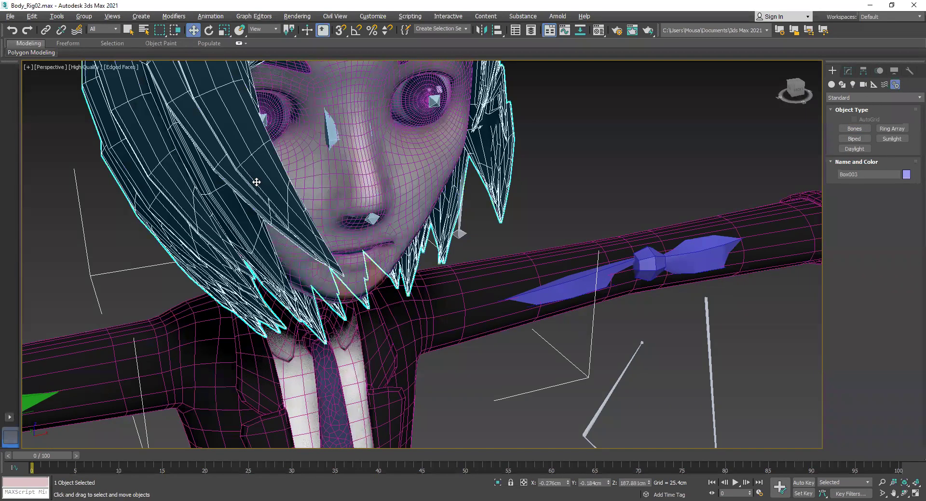
- Add Bone014, Bone015 and Bone016 to Box003's Skin bone list
{"action": "left_click", "coordinate": [848, 71]}
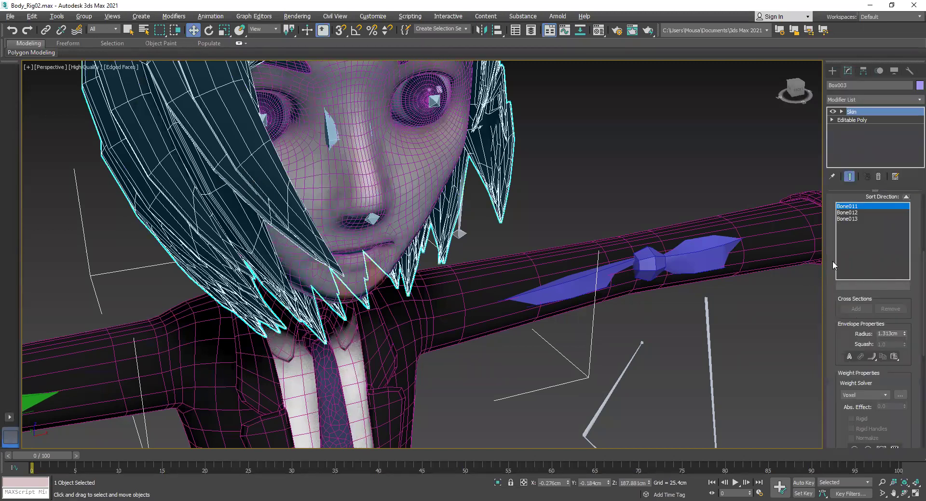
{"action": "left_click_drag", "start_coordinate": [832, 203], "coordinate": [821, 376]}
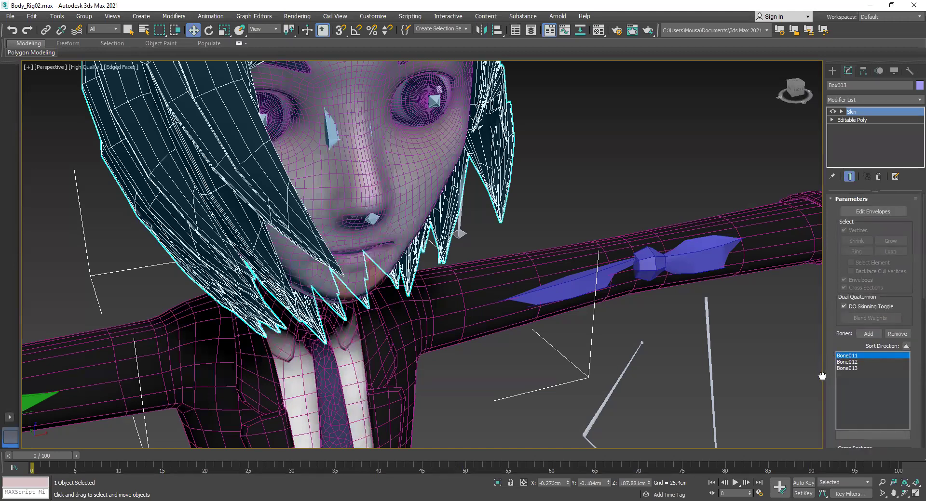
{"action": "scroll", "coordinate": [861, 315], "scroll_direction": "down", "scroll_amount": 5}
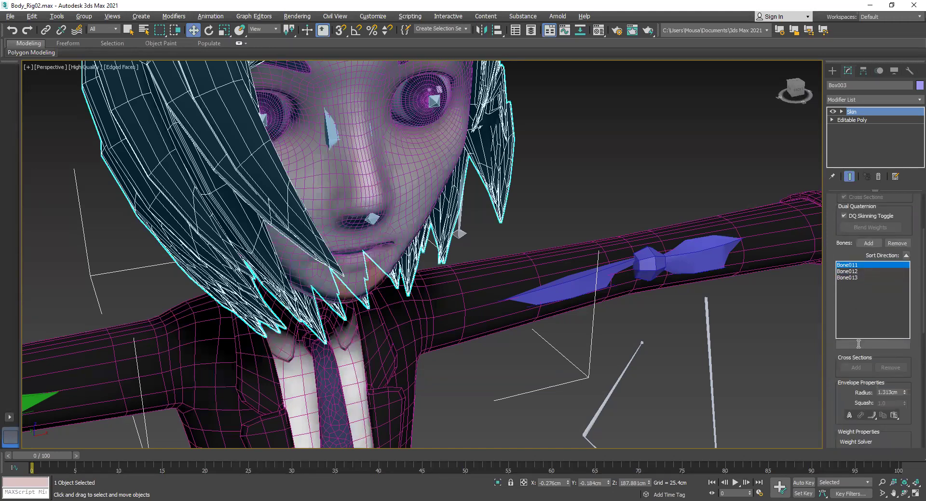
{"action": "left_click", "coordinate": [870, 244]}
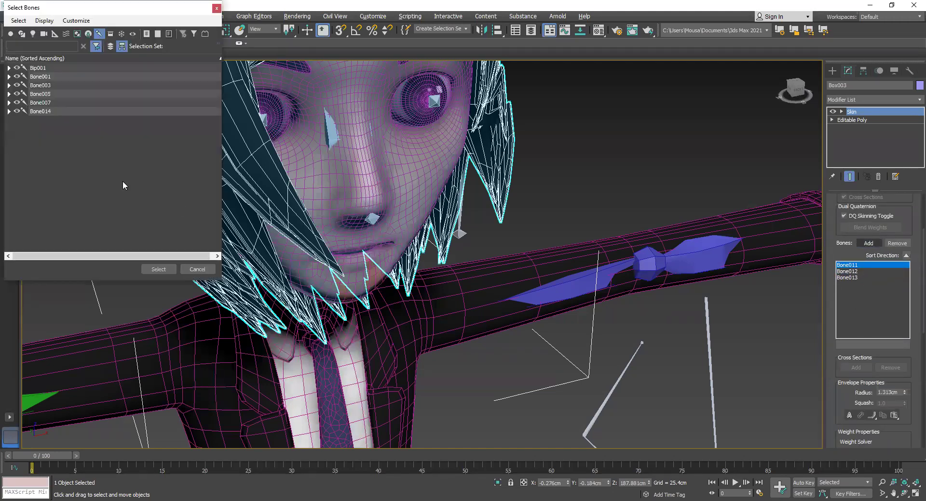
{"action": "left_click", "coordinate": [9, 111]}
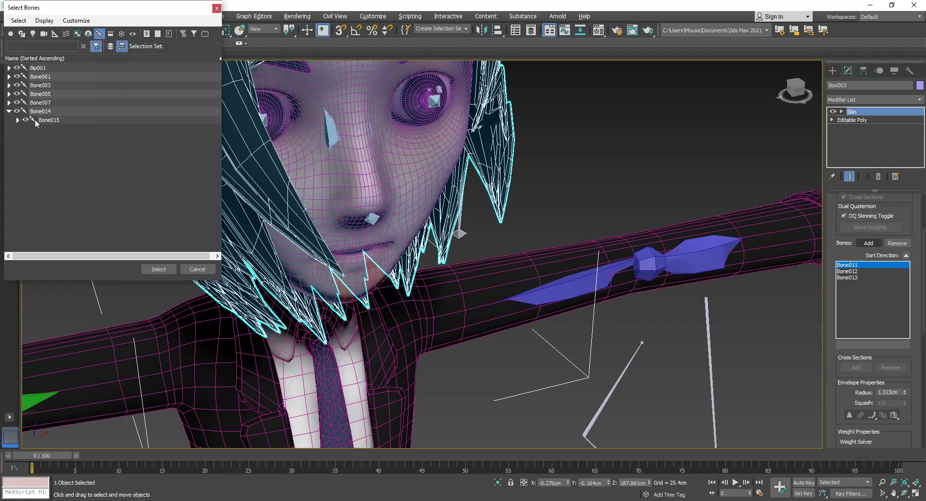
{"action": "left_click", "coordinate": [17, 120]}
{"action": "left_click", "coordinate": [41, 113]}
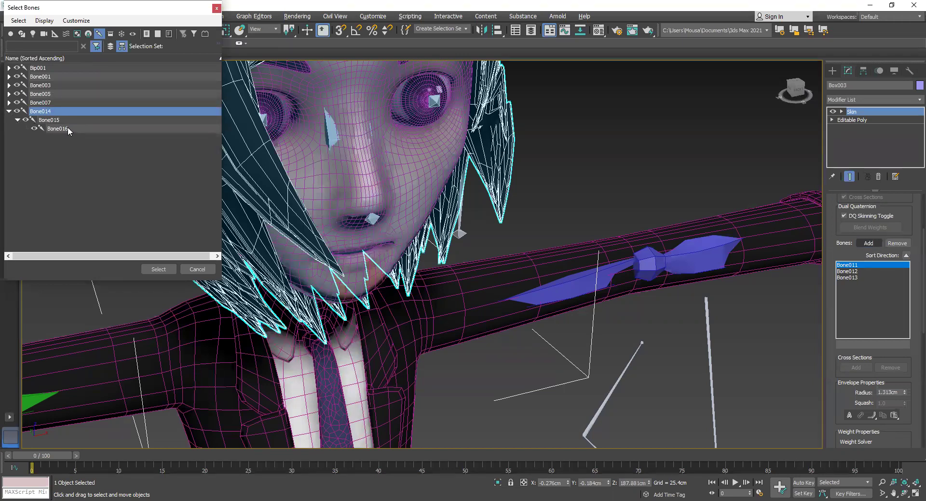
{"action": "left_click", "coordinate": [68, 128], "text": "shift"}
{"action": "left_click", "coordinate": [159, 269]}
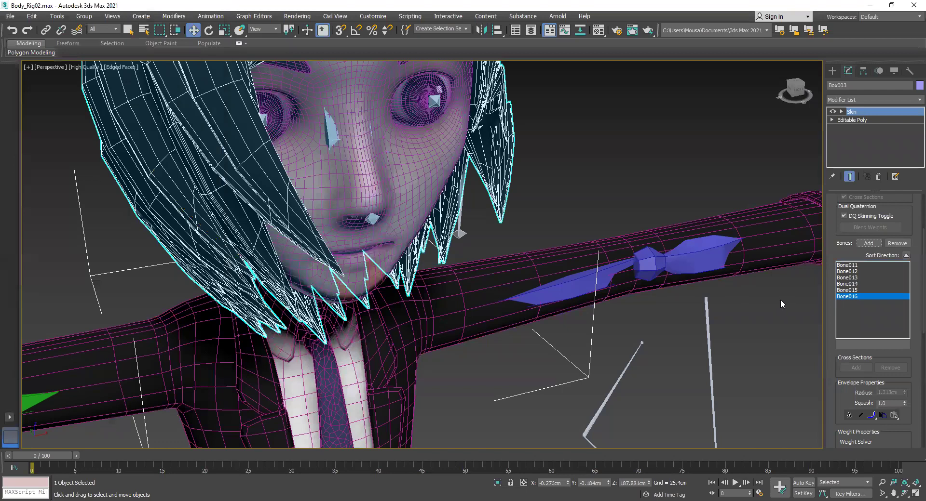
- Orbit to face the character from slightly above and reselect the hair mesh
{"action": "left_click", "coordinate": [798, 90]}
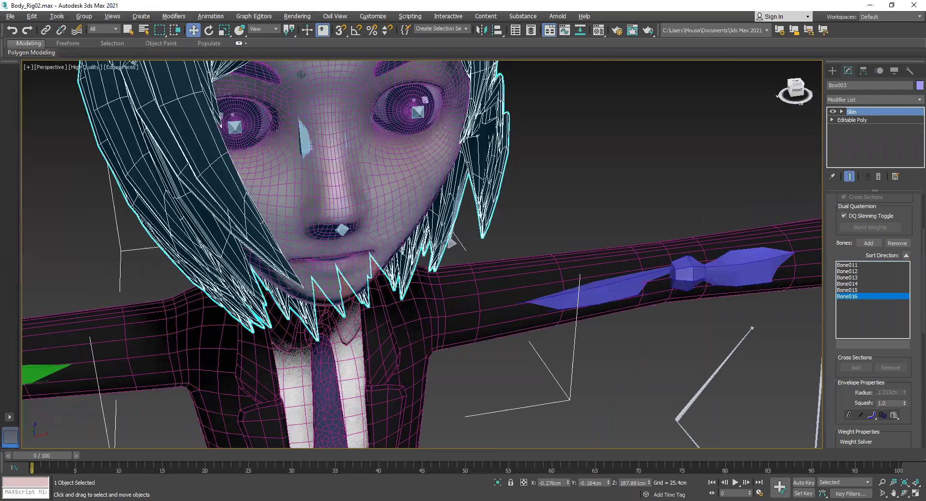
{"action": "left_click", "coordinate": [795, 82]}
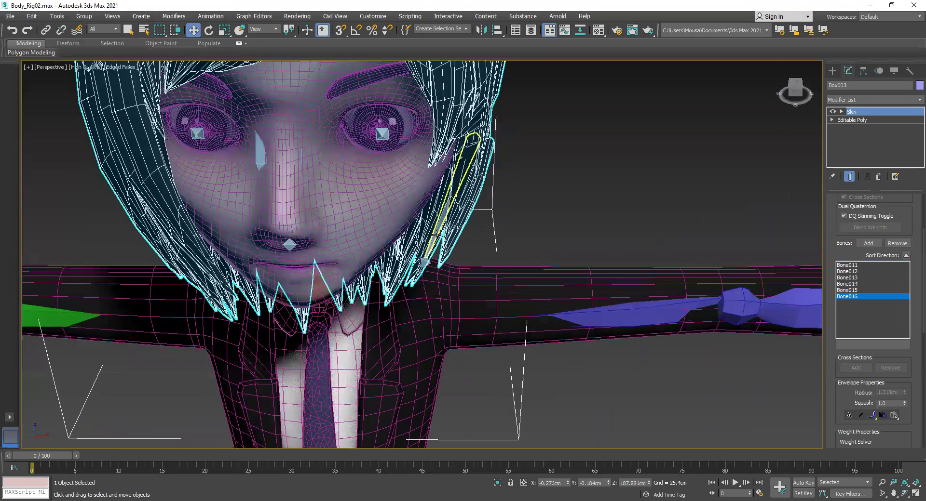
{"action": "left_click", "coordinate": [436, 236]}
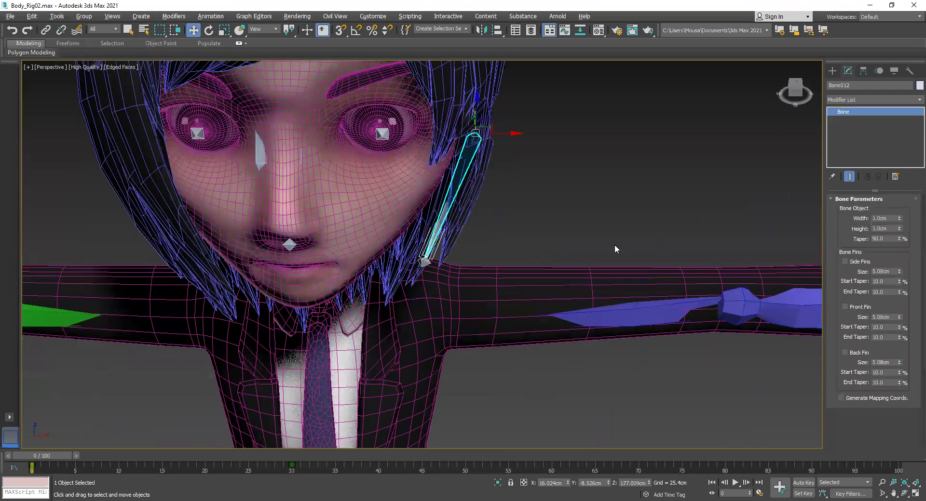
{"action": "left_click", "coordinate": [474, 198]}
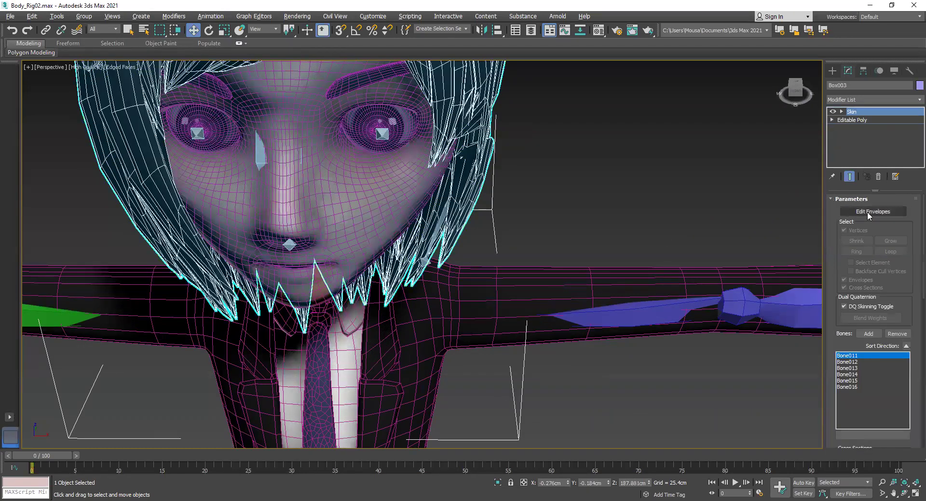
{"action": "left_click", "coordinate": [867, 212]}
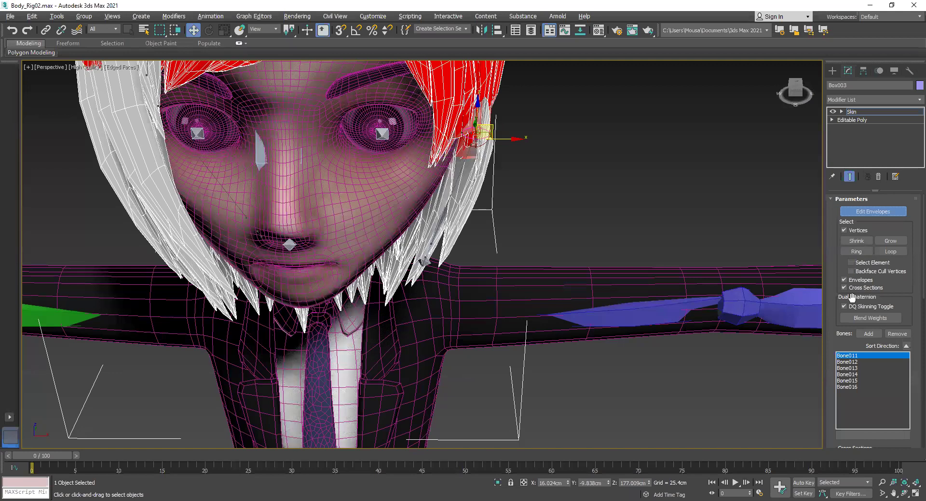
{"action": "left_click", "coordinate": [856, 367]}
{"action": "middle_click_drag", "start_coordinate": [503, 247], "coordinate": [626, 217]}
{"action": "scroll", "coordinate": [452, 215], "scroll_direction": "down", "scroll_amount": 2}
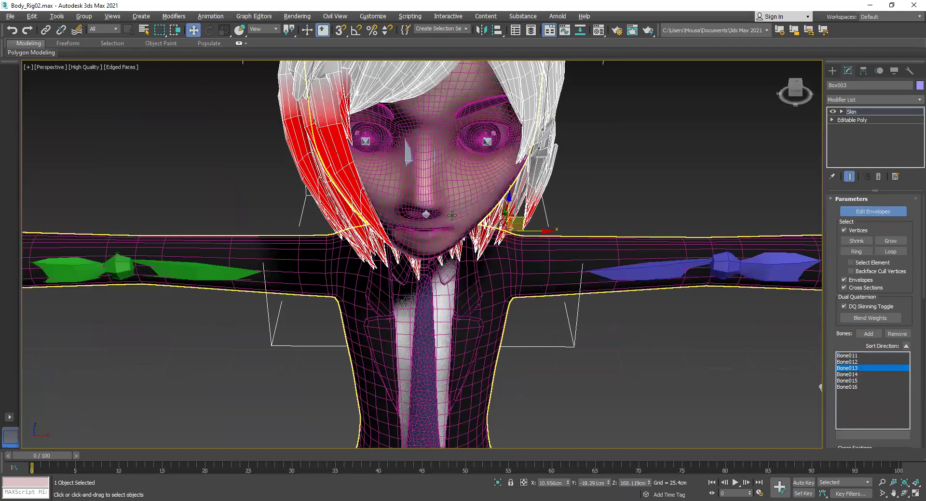
{"action": "left_click_drag", "start_coordinate": [256, 72], "coordinate": [427, 321]}
{"action": "left_click_drag", "start_coordinate": [833, 414], "coordinate": [831, 233]}
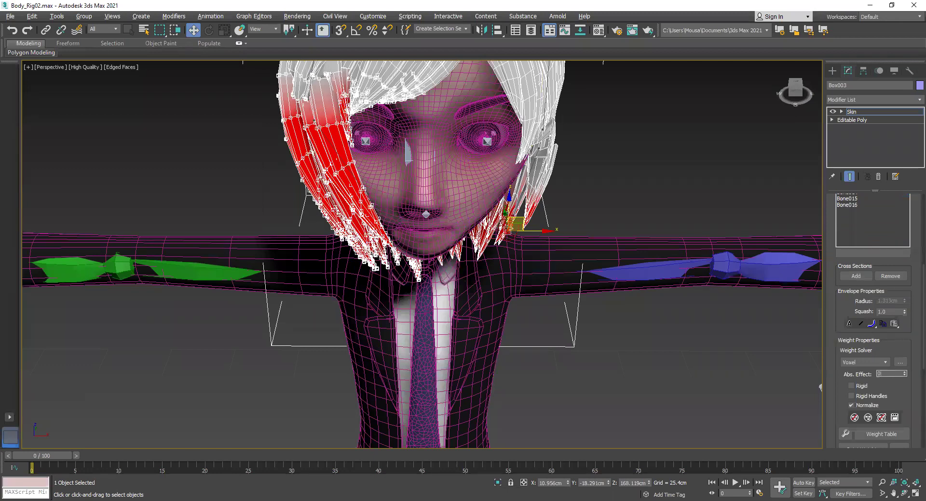
{"action": "left_click", "coordinate": [848, 205]}
{"action": "left_click", "coordinate": [882, 375]}
{"action": "type", "text": "1"}
{"action": "key", "text": "Return"}
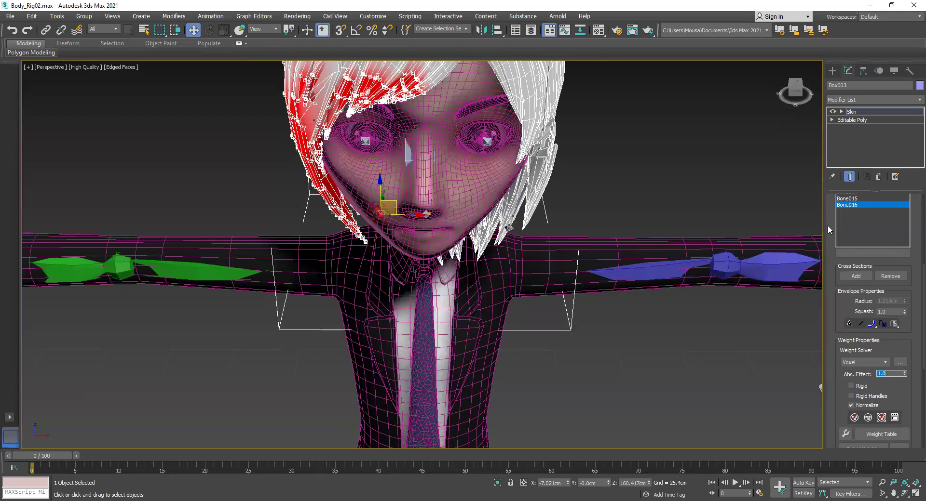
{"action": "scroll", "coordinate": [849, 250], "scroll_direction": "up", "scroll_amount": 3}
{"action": "left_click", "coordinate": [849, 237]}
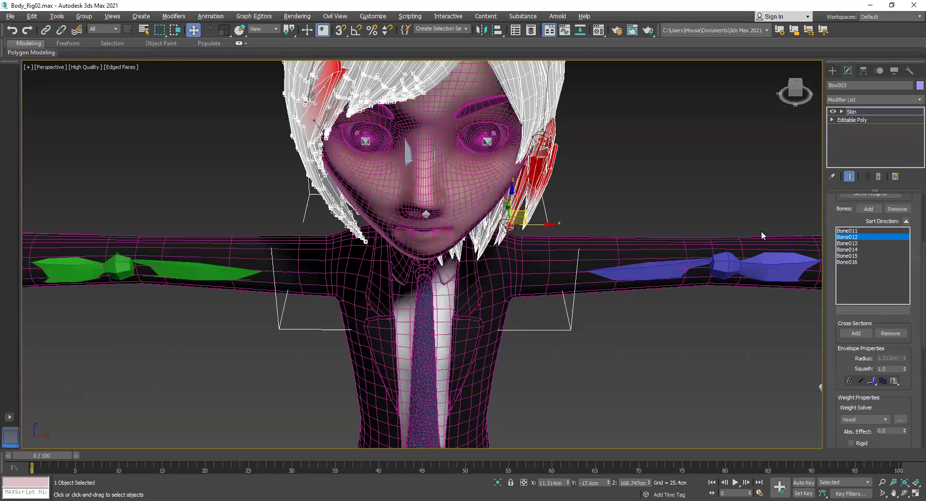
{"action": "scroll", "coordinate": [610, 201], "scroll_direction": "up", "scroll_amount": 4}
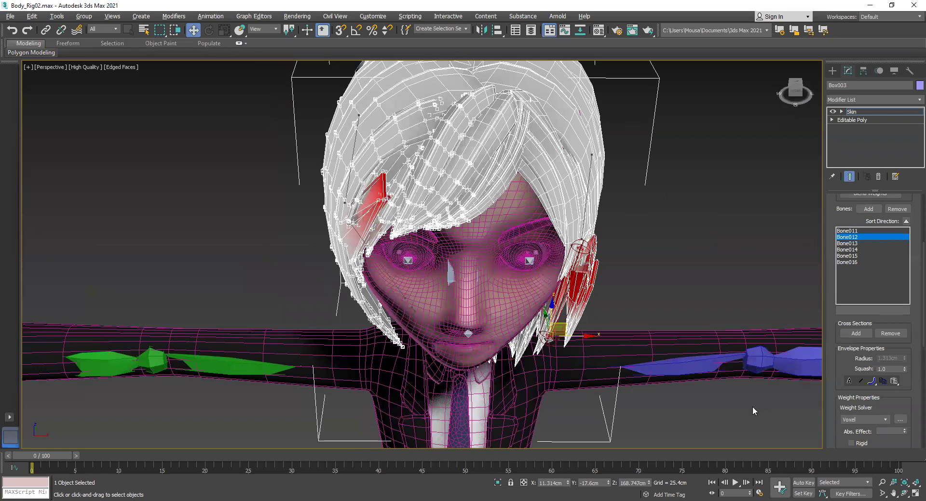
{"action": "left_click_drag", "start_coordinate": [840, 404], "coordinate": [829, 320]}
{"action": "scroll", "coordinate": [829, 319], "scroll_direction": "down", "scroll_amount": 1}
{"action": "left_click", "coordinate": [892, 347]}
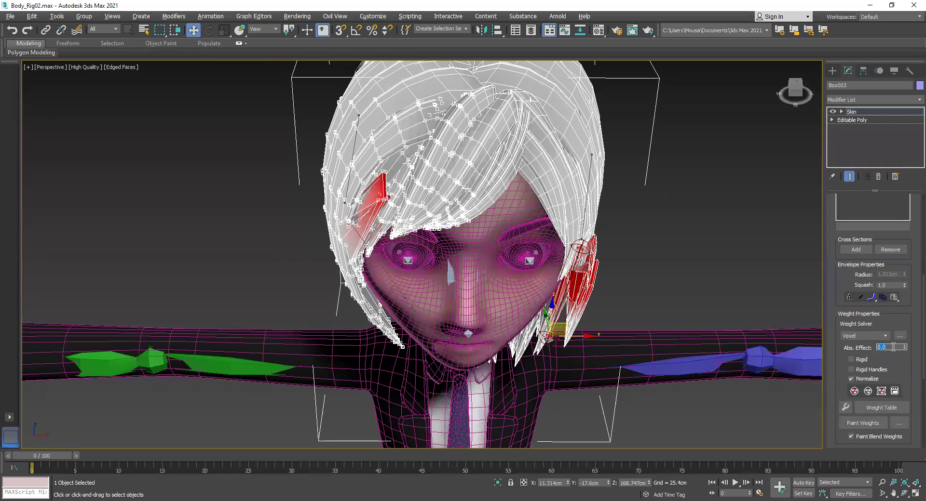
{"action": "scroll", "coordinate": [834, 208], "scroll_direction": "up", "scroll_amount": 4}
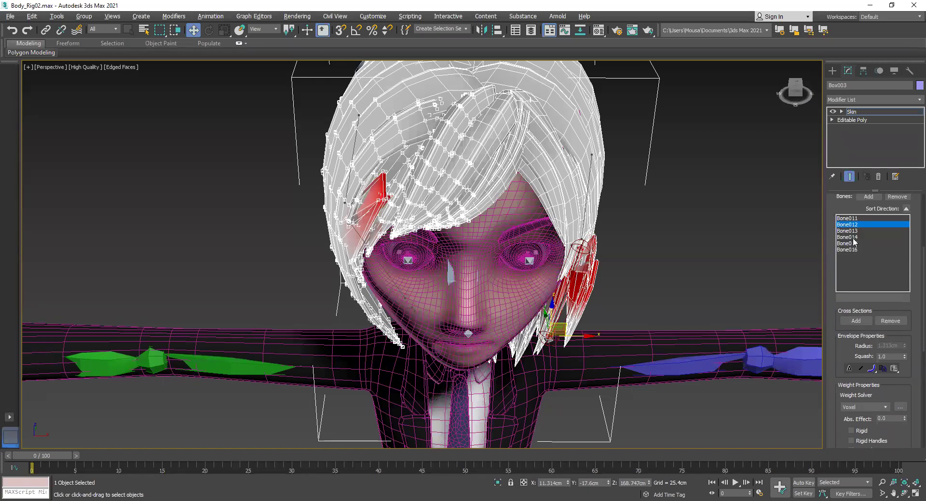
- Give the selected hair vertices an absolute weight of 1 to Bone015
{"action": "left_click", "coordinate": [857, 244]}
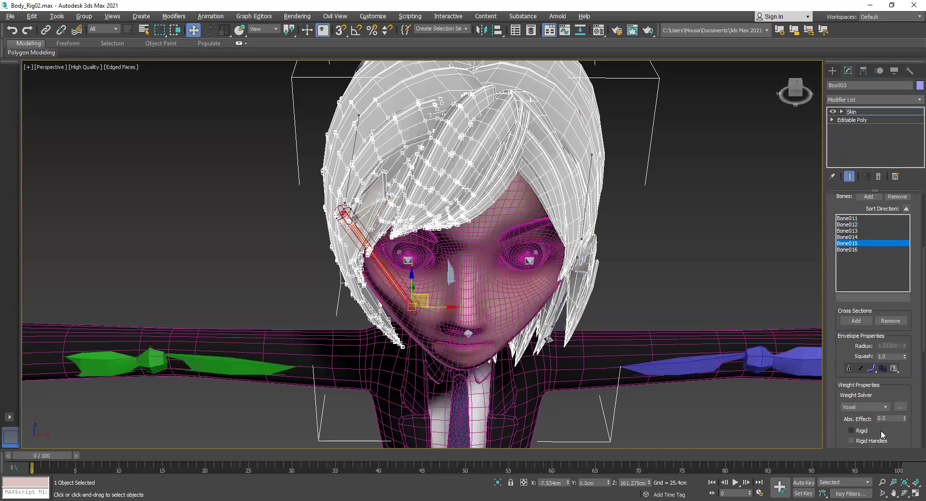
{"action": "left_click", "coordinate": [893, 419]}
{"action": "type", "text": "1"}
{"action": "key", "text": "Return"}
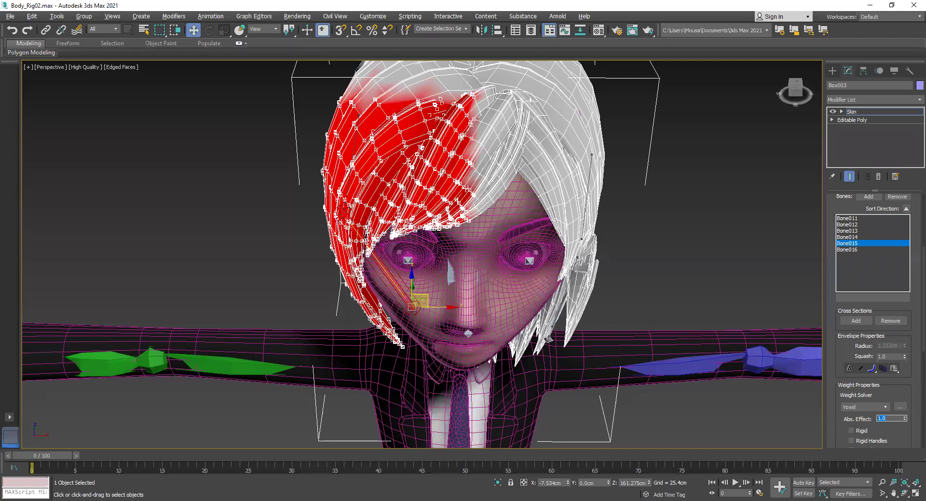
- Box-select the left-side hair vertices and weight them 1 to Bone016
{"action": "left_click", "coordinate": [857, 218]}
{"action": "middle_click_drag", "start_coordinate": [475, 119], "coordinate": [477, 179]}
{"action": "left_click_drag", "start_coordinate": [300, 69], "coordinate": [482, 326]}
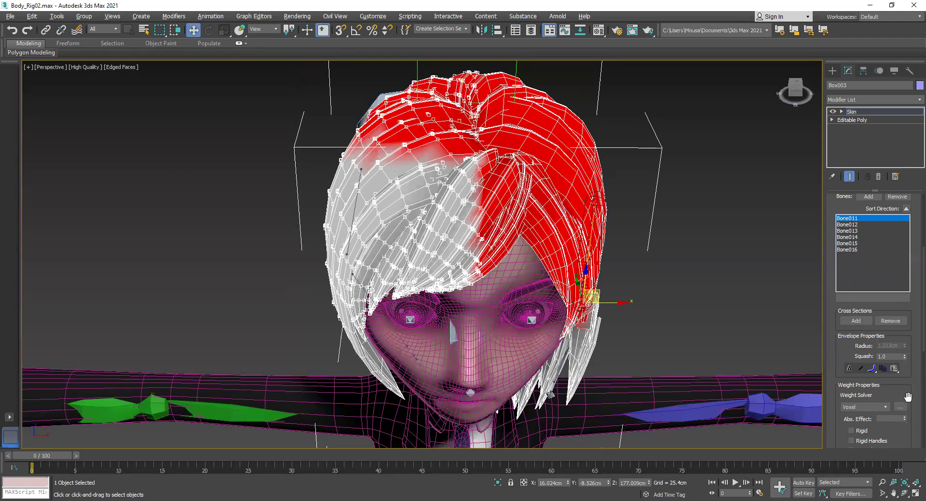
{"action": "left_click", "coordinate": [892, 419]}
{"action": "left_click", "coordinate": [858, 251]}
{"action": "left_click", "coordinate": [882, 419]}
{"action": "type", "text": "1"}
{"action": "key", "text": "Return"}
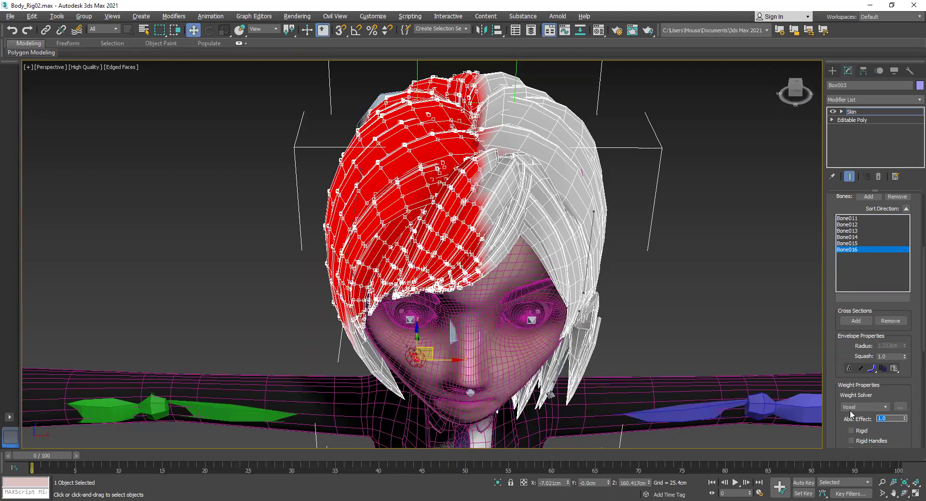
- Orbit to the side and scrub the timeline to frame 22 to test the hair
{"action": "left_click_drag", "start_coordinate": [796, 93], "coordinate": [767, 89]}
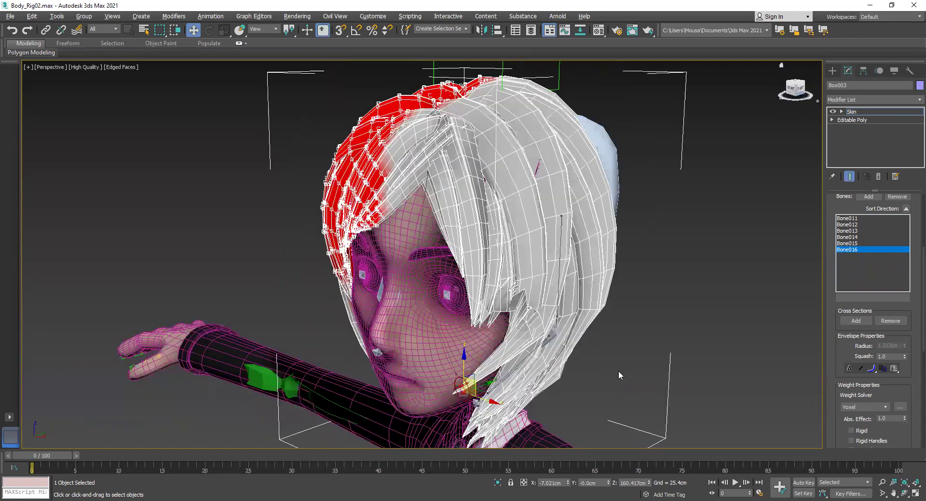
{"action": "mouse_move", "coordinate": [49, 456]}
{"action": "left_mouse_down"}
{"action": "mouse_move", "coordinate": [268, 450]}
{"action": "mouse_move", "coordinate": [32, 455]}
{"action": "left_mouse_up"}
{"action": "key", "text": "w"}
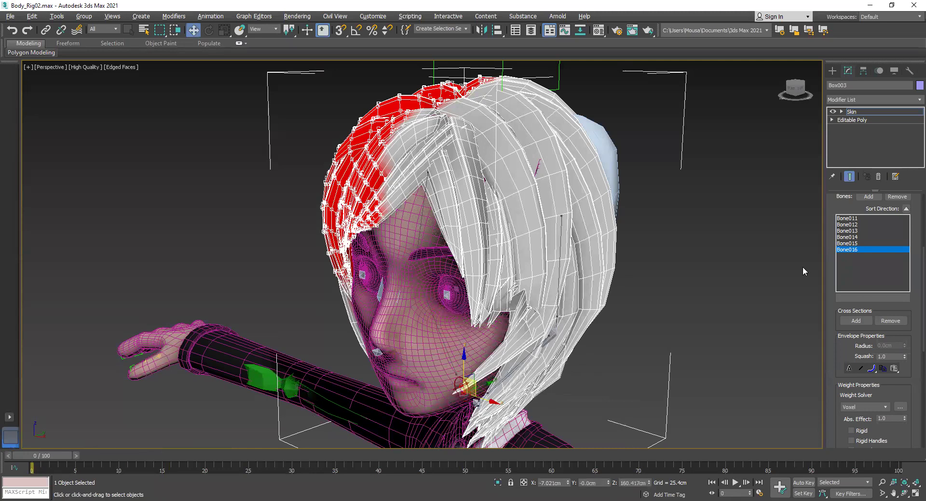
{"action": "left_click_drag", "start_coordinate": [829, 213], "coordinate": [810, 358]}
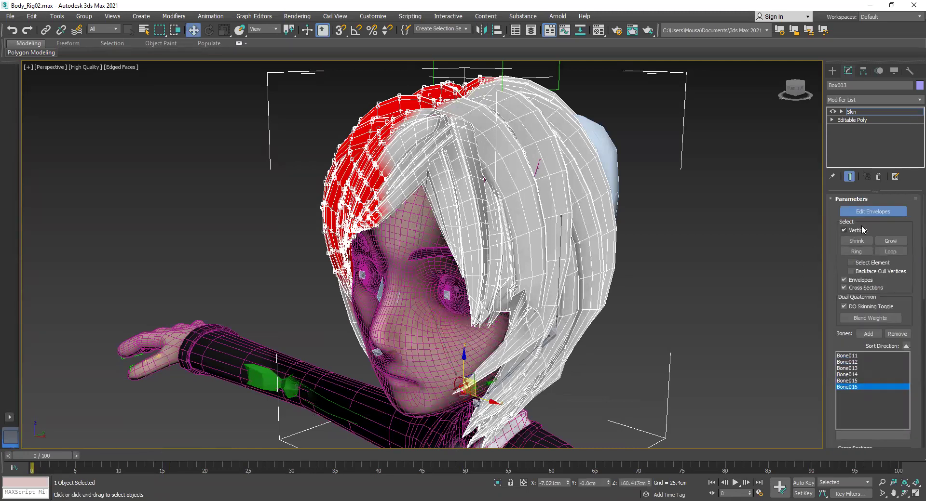
- Exit Edit Envelopes in the Skin panel and deselect Box003
{"action": "left_click", "coordinate": [869, 199]}
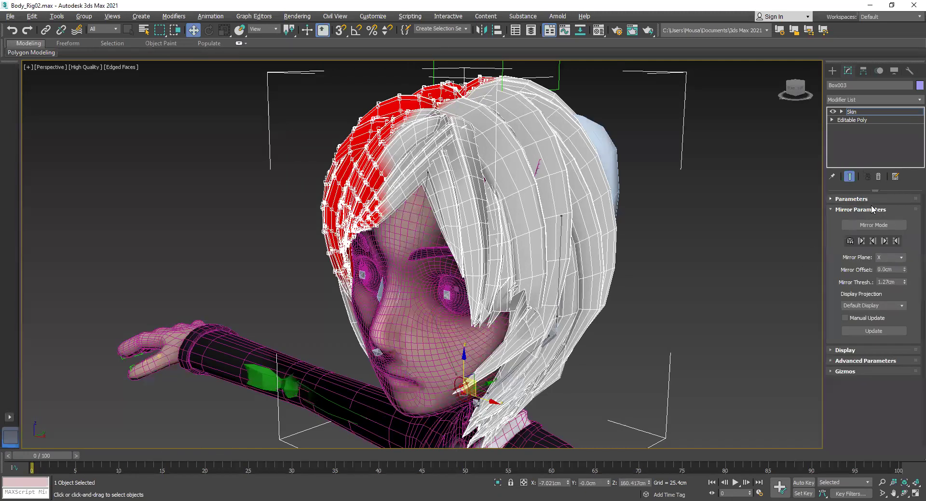
{"action": "left_click", "coordinate": [848, 200]}
{"action": "scroll", "coordinate": [843, 216], "scroll_direction": "up", "scroll_amount": 4}
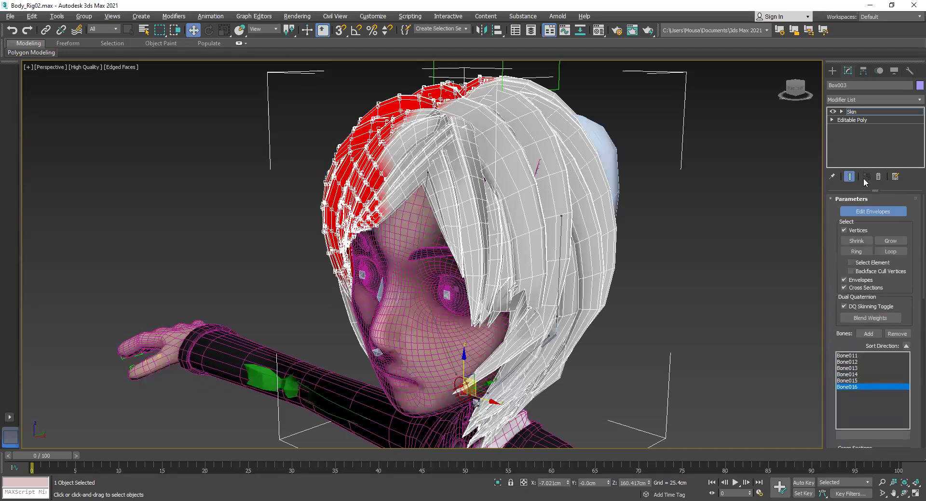
{"action": "left_click", "coordinate": [865, 213]}
{"action": "left_click", "coordinate": [721, 270]}
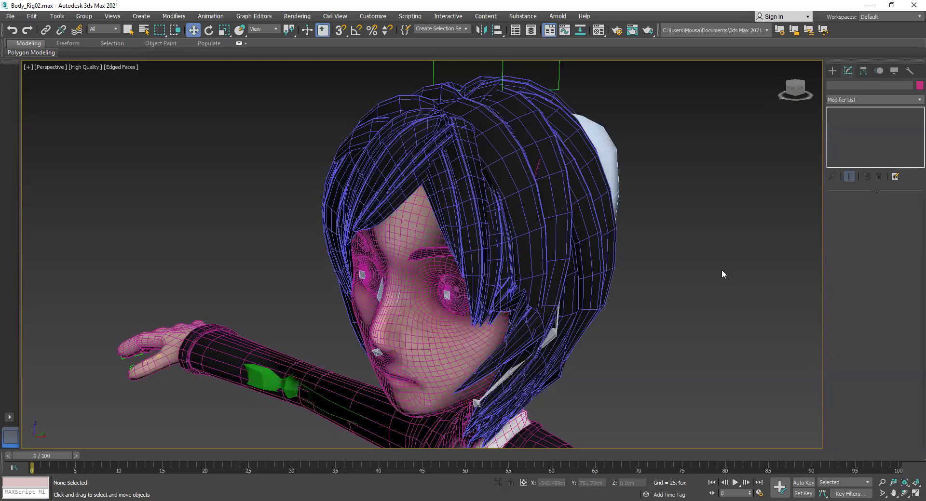
- Turn off Edged Faces and nudge Bone002 at the nose tip to test deformation
{"action": "key", "text": "F4"}
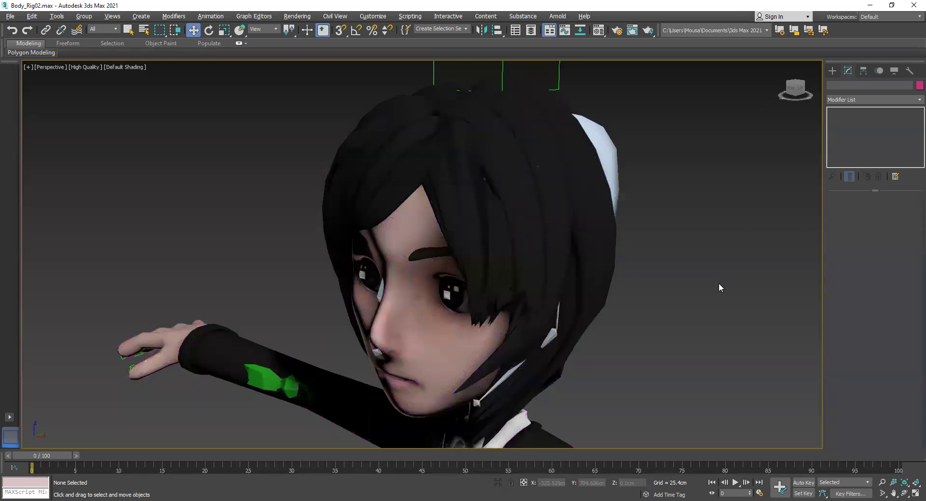
{"action": "left_click_drag", "start_coordinate": [795, 89], "coordinate": [832, 89]}
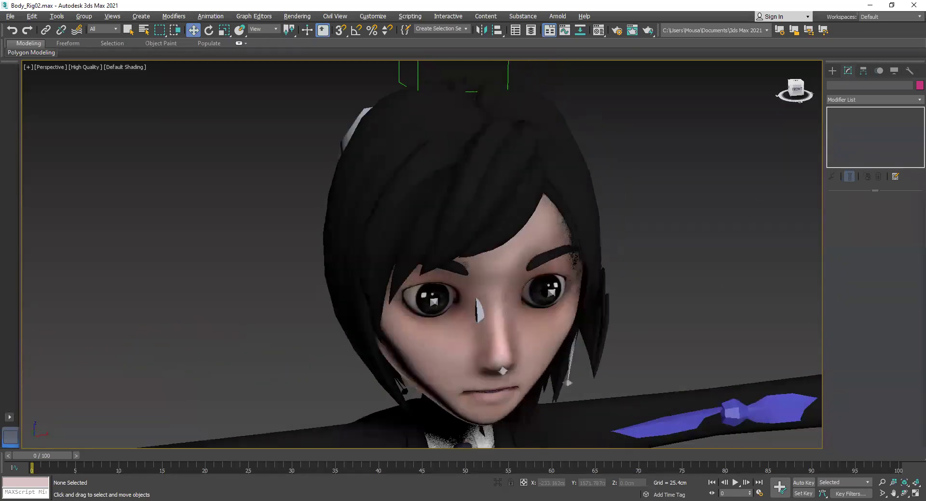
{"action": "left_click", "coordinate": [505, 372]}
{"action": "left_click_drag", "start_coordinate": [533, 363], "coordinate": [530, 363]}
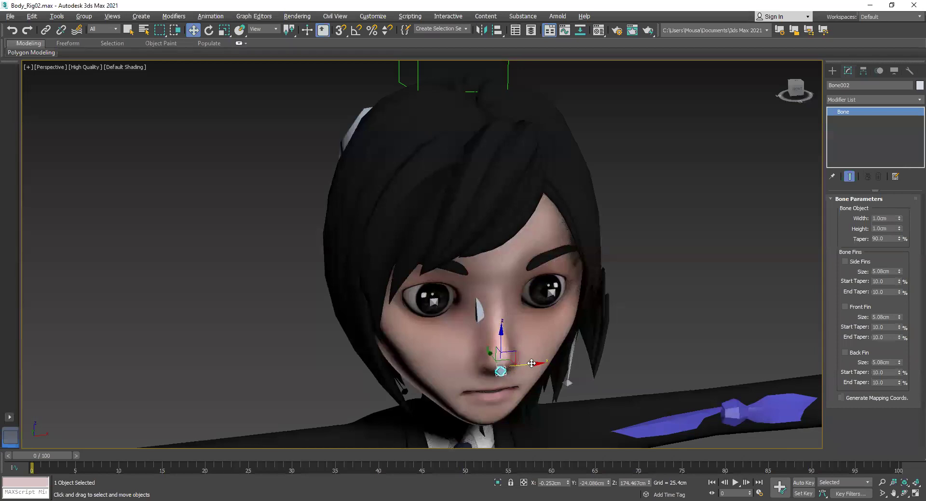
- Review Body's Physique floating bones Bone002, Bone004 and Bone006, then deselect everything
{"action": "left_click", "coordinate": [568, 304]}
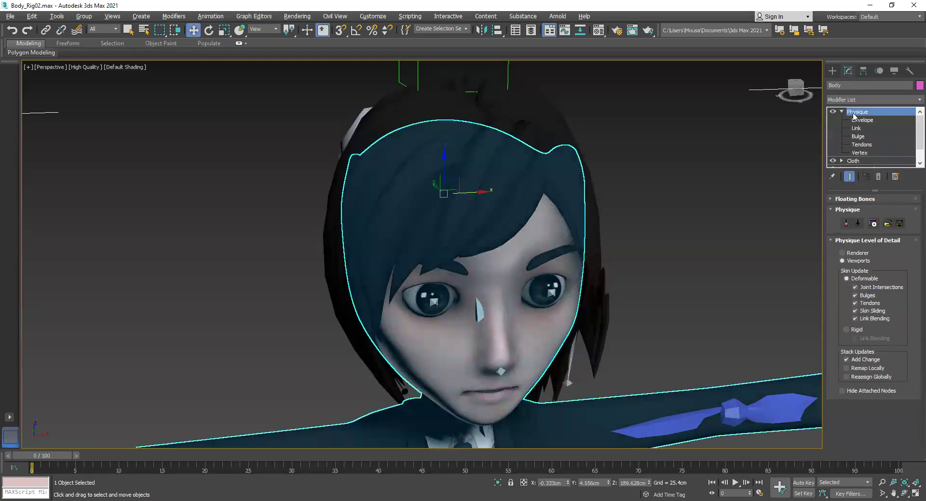
{"action": "left_click", "coordinate": [851, 201]}
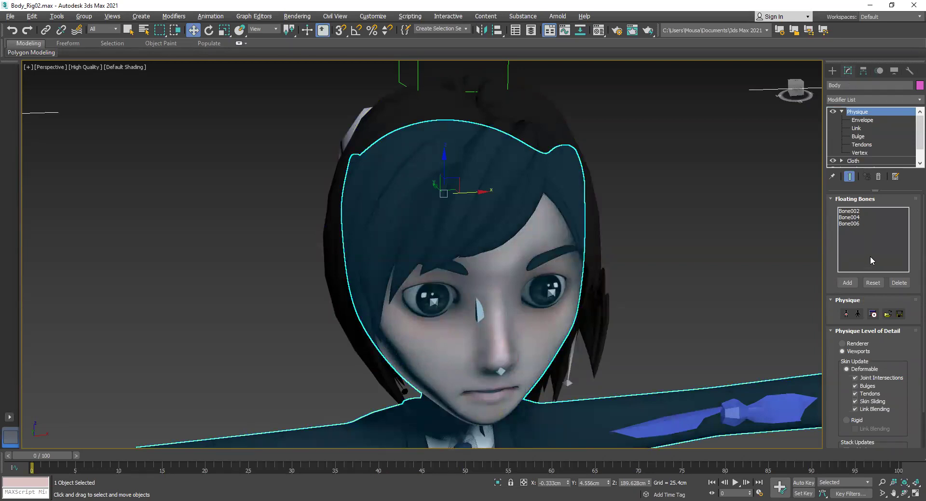
{"action": "left_click_drag", "start_coordinate": [796, 94], "coordinate": [513, 274]}
{"action": "left_click", "coordinate": [535, 285]}
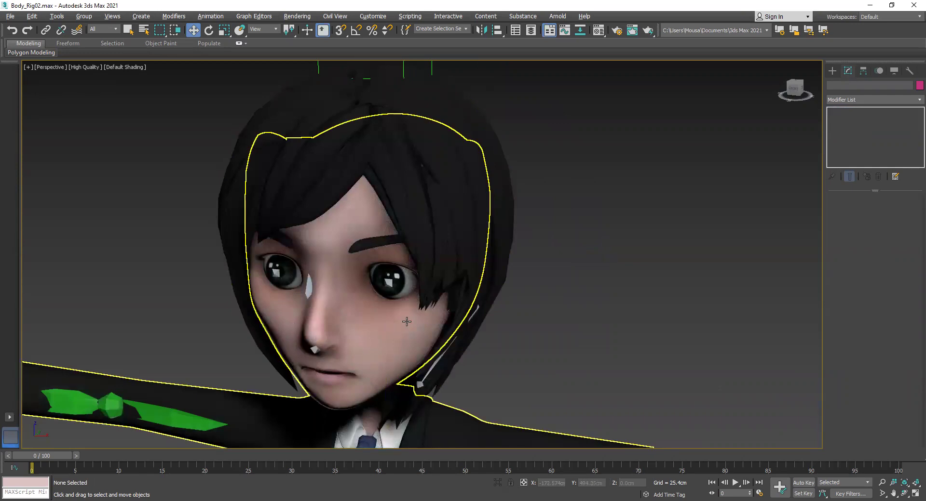
- Scrub the timeline to frame 10 and back to 0 with hair mesh Box003 selected, then zoom onto the face
{"action": "left_click", "coordinate": [434, 235]}
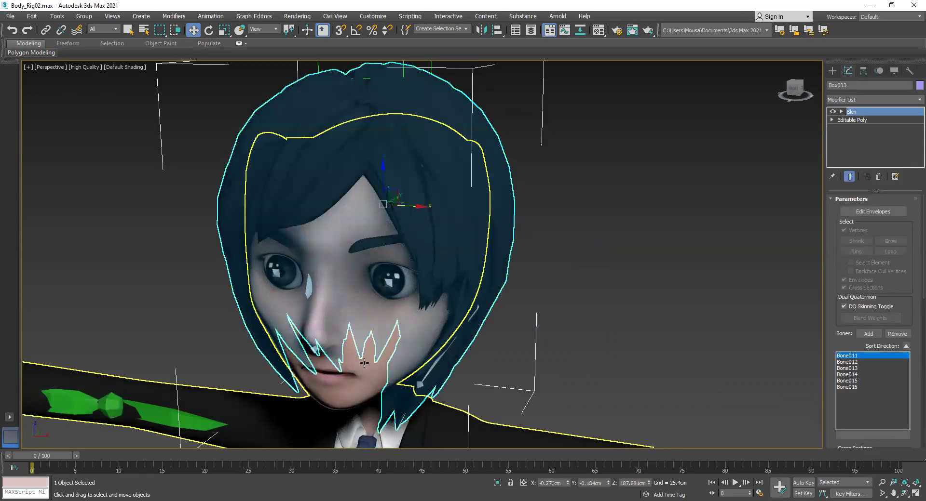
{"action": "left_click_drag", "start_coordinate": [50, 456], "coordinate": [214, 453]}
{"action": "key", "text": "w"}
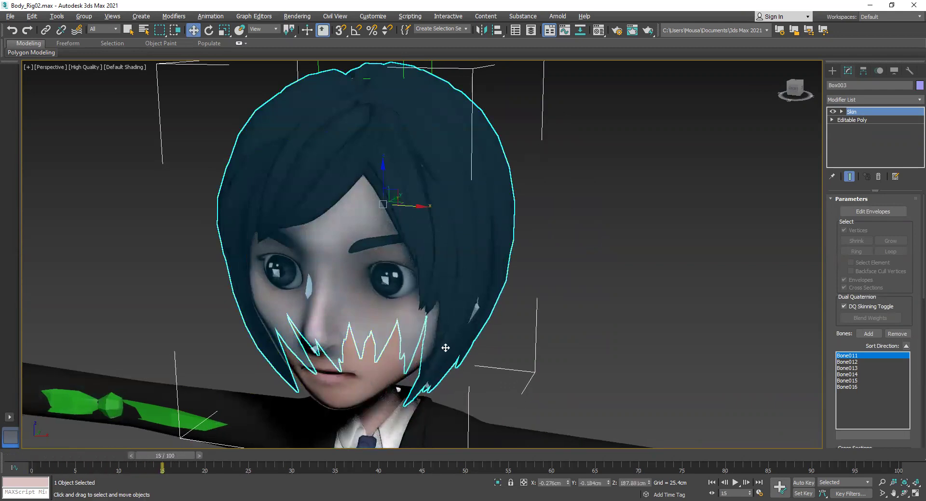
{"action": "left_click_drag", "start_coordinate": [153, 455], "coordinate": [32, 462]}
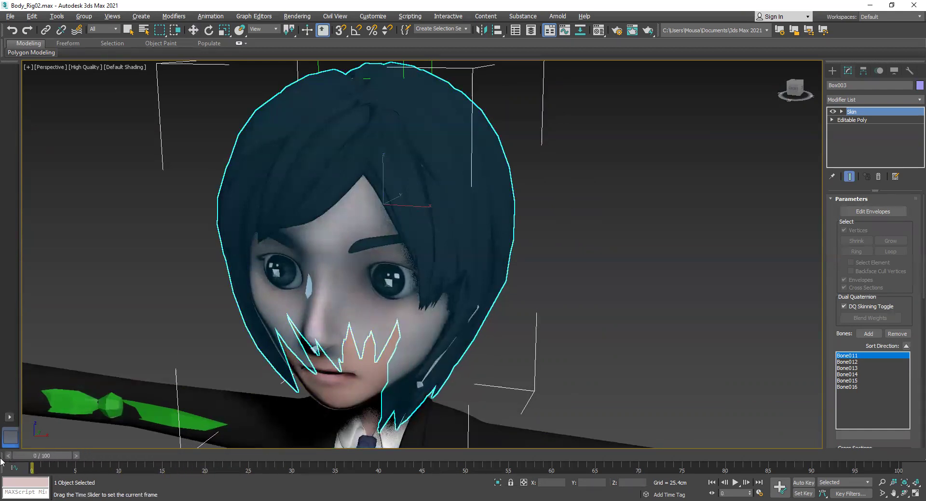
{"action": "scroll", "coordinate": [519, 196], "scroll_direction": "up", "scroll_amount": 6}
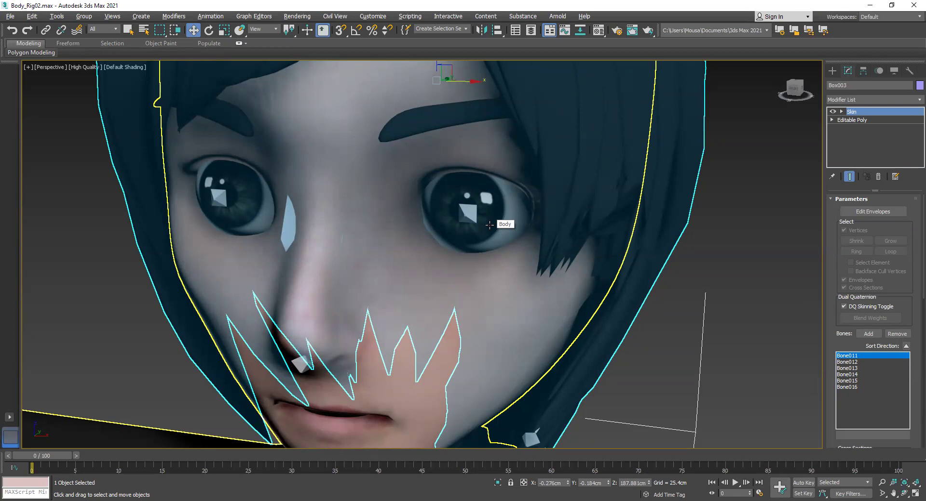
- Reselect the character's Body mesh and check its Physique modifier in the Modify panel
{"action": "left_click", "coordinate": [490, 223]}
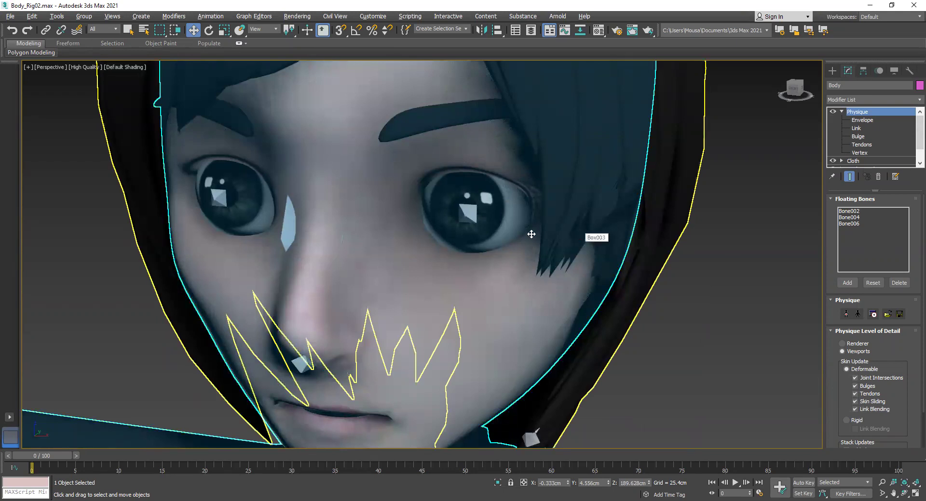
{"action": "left_click", "coordinate": [714, 302]}
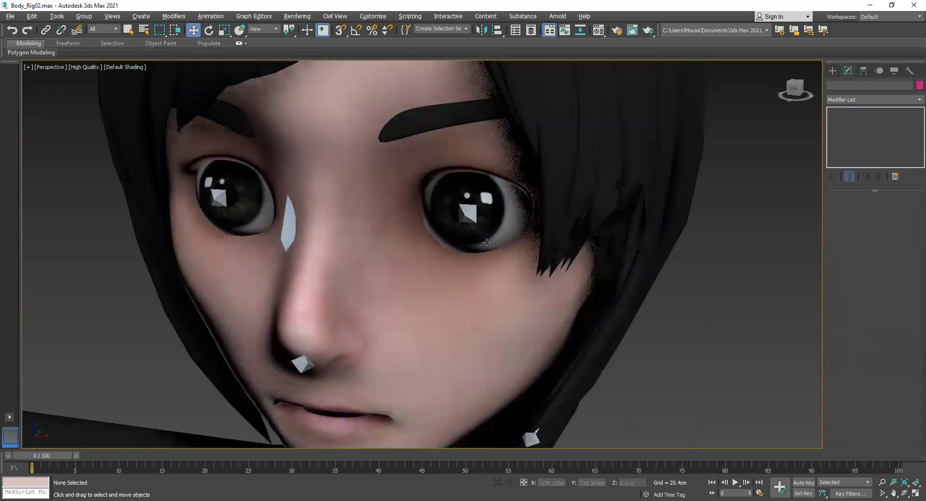
{"action": "left_click", "coordinate": [440, 203]}
{"action": "left_click", "coordinate": [249, 193]}
{"action": "left_click", "coordinate": [436, 204]}
{"action": "left_click", "coordinate": [242, 193]}
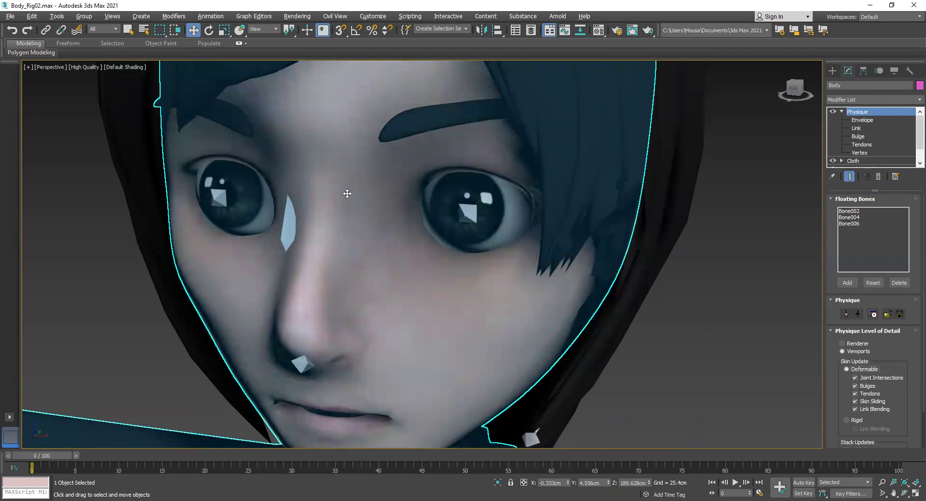
{"action": "left_click", "coordinate": [10, 16]}
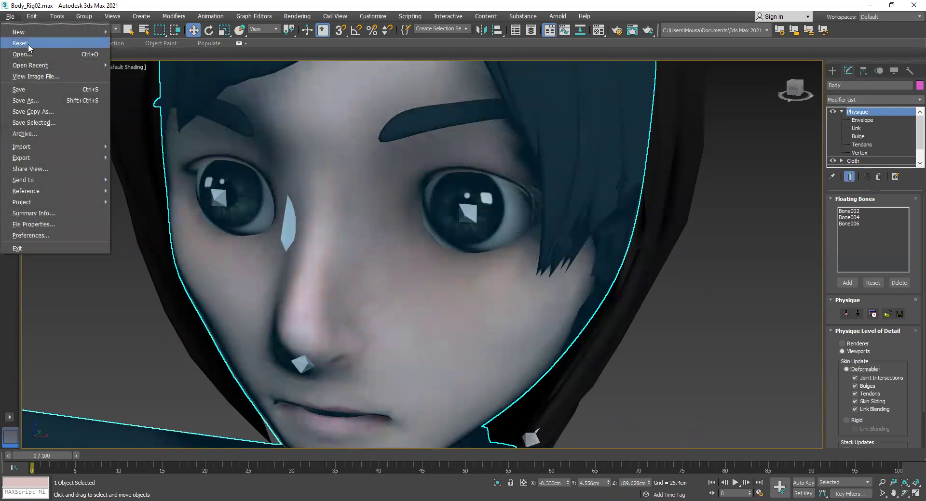
- Open Body_Rig.max without saving, dismissing the Obsolete File warning and the Scene Converter
{"action": "key", "text": "Return"}
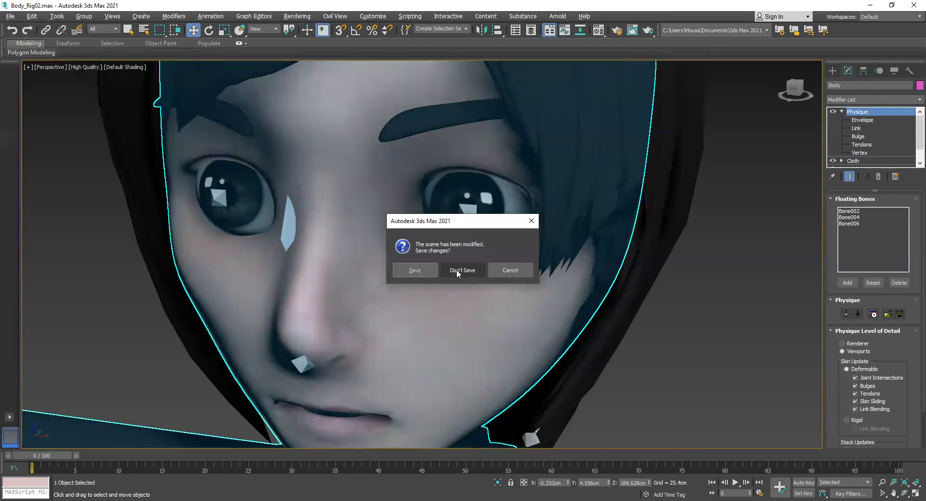
{"action": "left_click", "coordinate": [457, 270]}
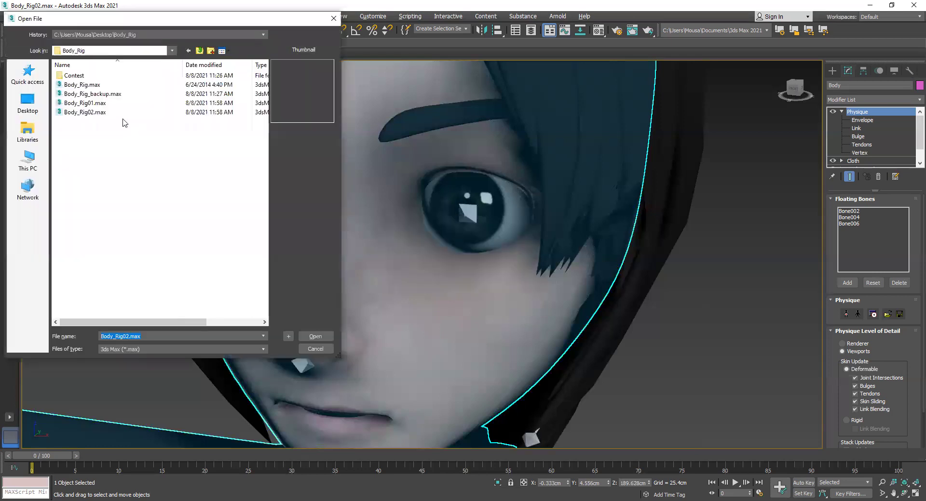
{"action": "left_click", "coordinate": [82, 84]}
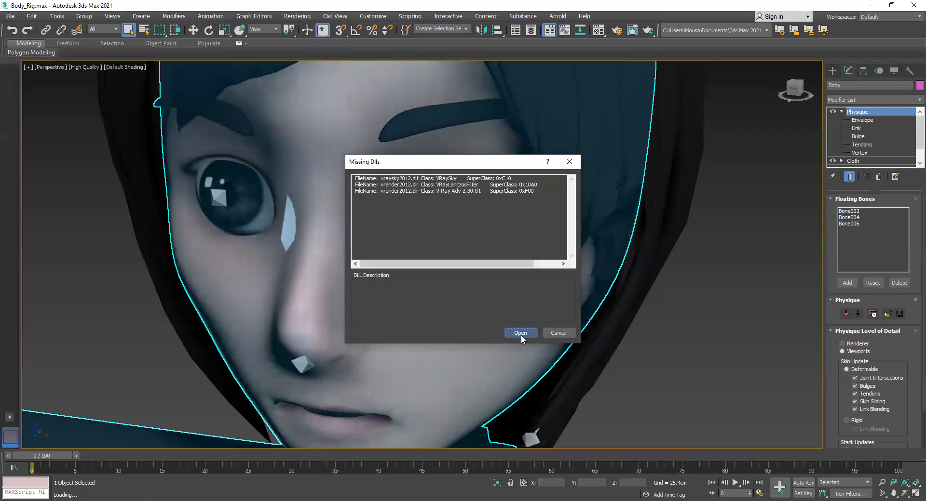
{"action": "left_click", "coordinate": [520, 333]}
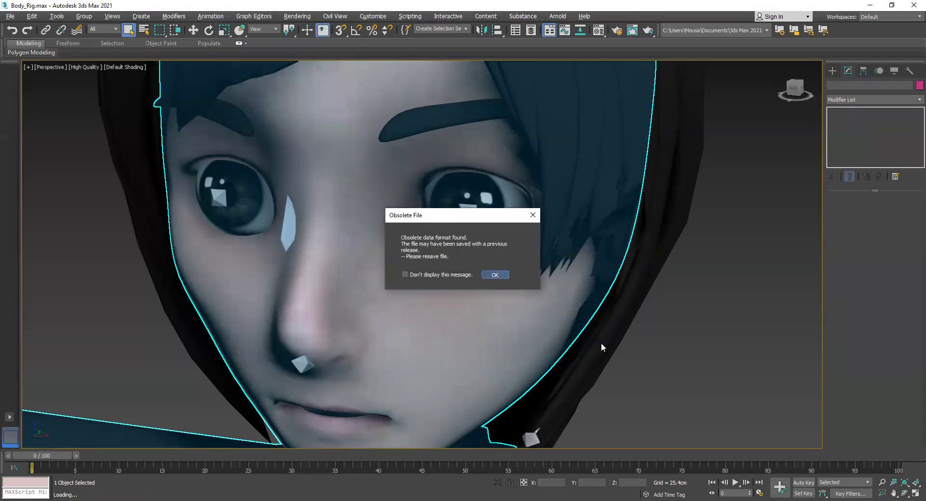
{"action": "key", "text": "Return"}
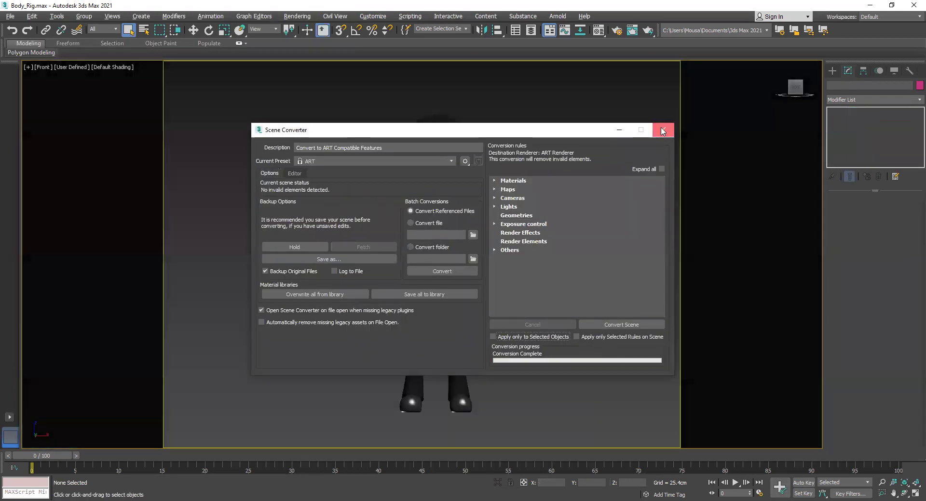
{"action": "left_click", "coordinate": [663, 131]}
{"action": "scroll", "coordinate": [487, 217], "scroll_direction": "up", "scroll_amount": 3}
{"action": "left_click", "coordinate": [485, 229]}
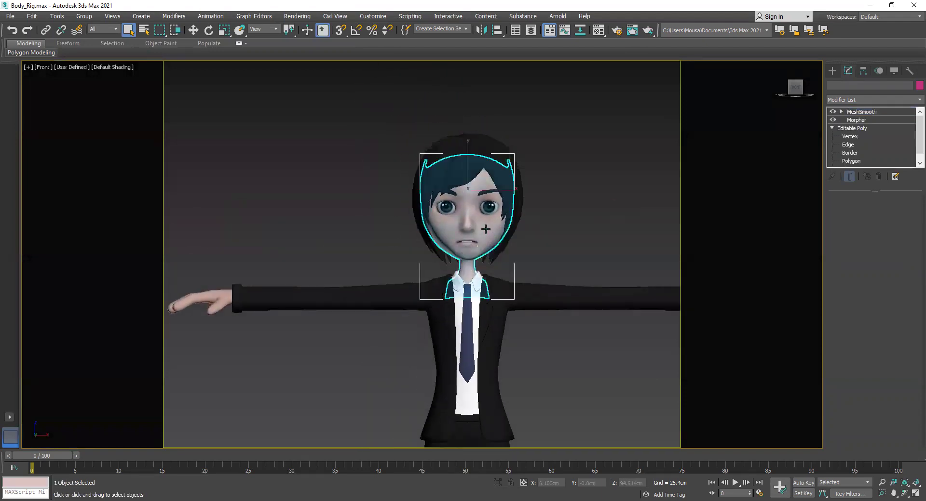
{"action": "left_click", "coordinate": [553, 236]}
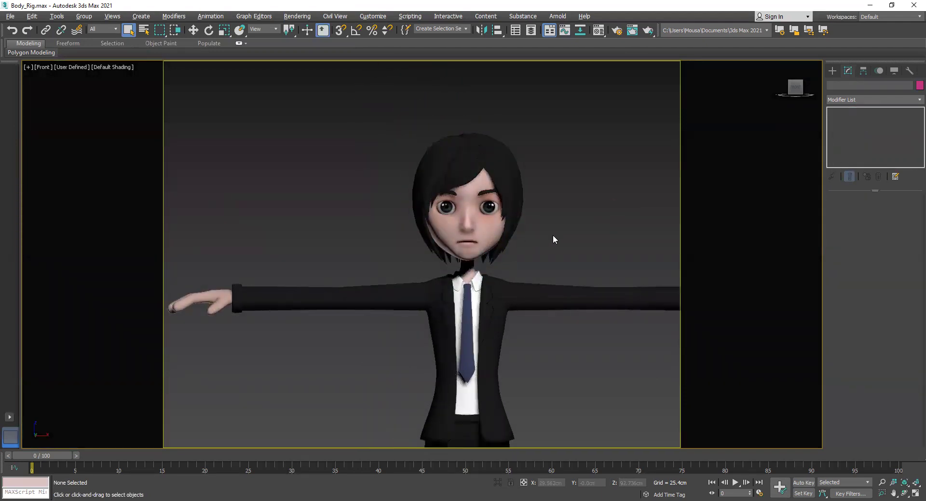
{"action": "key", "text": "alt+f"}
{"action": "key", "text": "Escape"}
{"action": "key", "text": "ctrl+o"}
{"action": "left_click", "coordinate": [524, 269]}
{"action": "key", "text": "alt+v"}
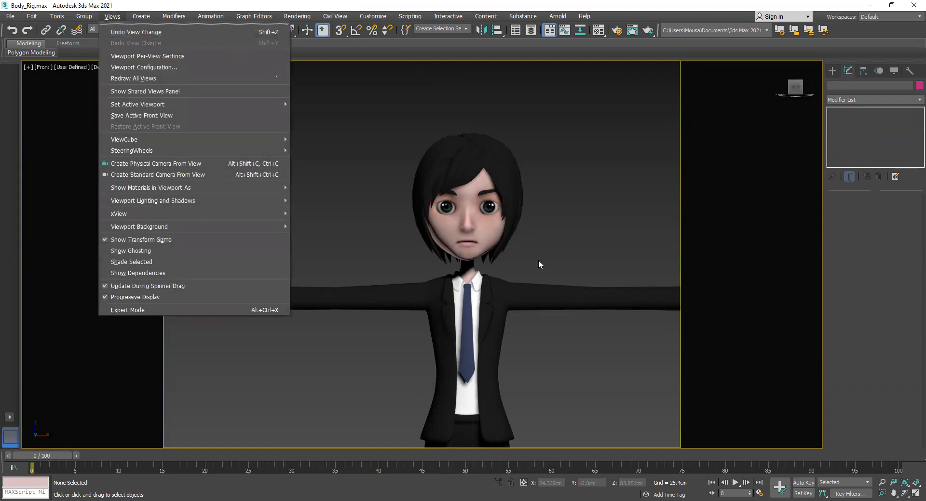
{"action": "key", "text": "alt+b"}
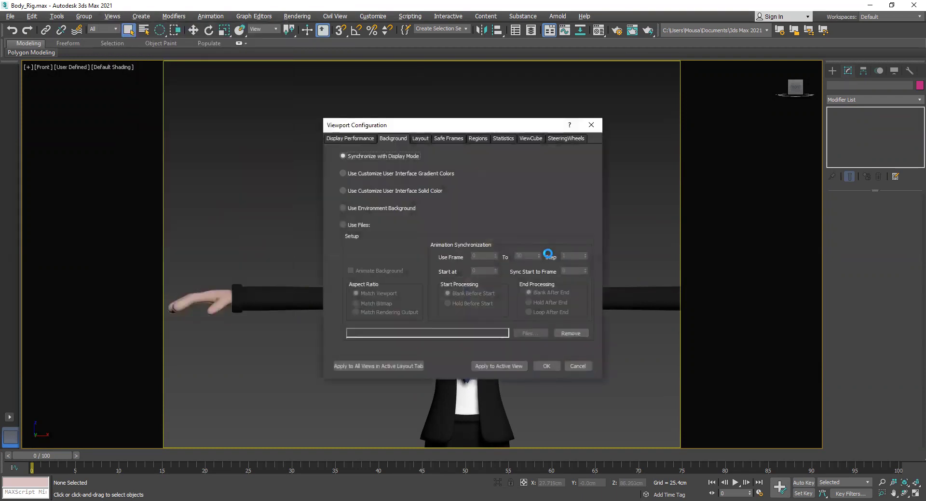
- Move the mirrored eyeballs Sphere001 along X out to the right of the head
{"action": "left_click", "coordinate": [600, 126]}
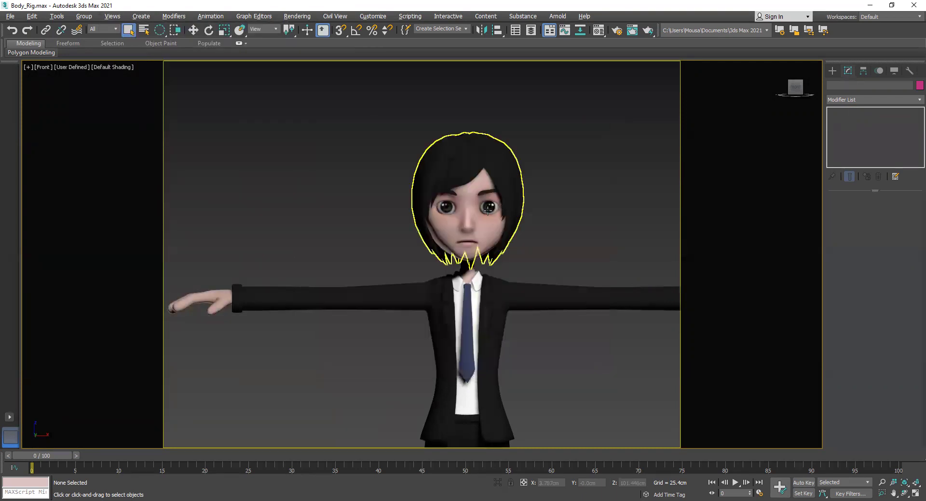
{"action": "left_click", "coordinate": [510, 204]}
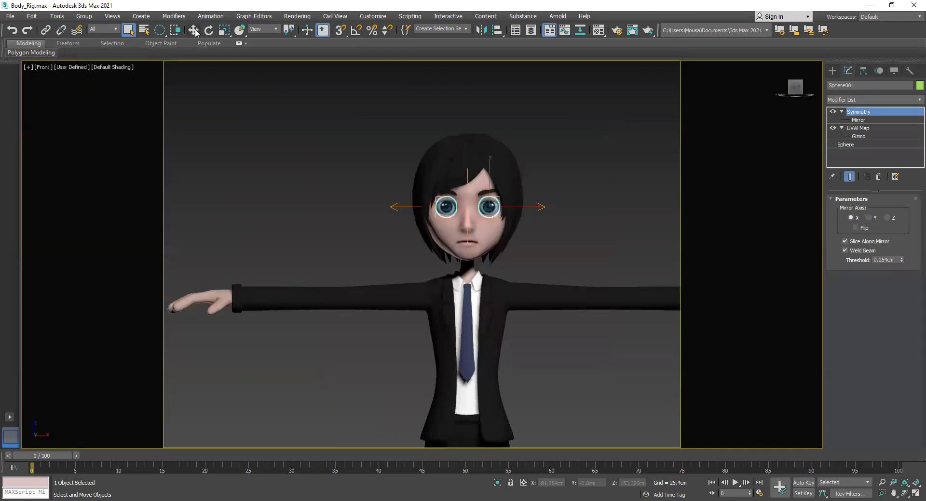
{"action": "key", "text": "w"}
{"action": "left_click_drag", "start_coordinate": [528, 207], "coordinate": [646, 207]}
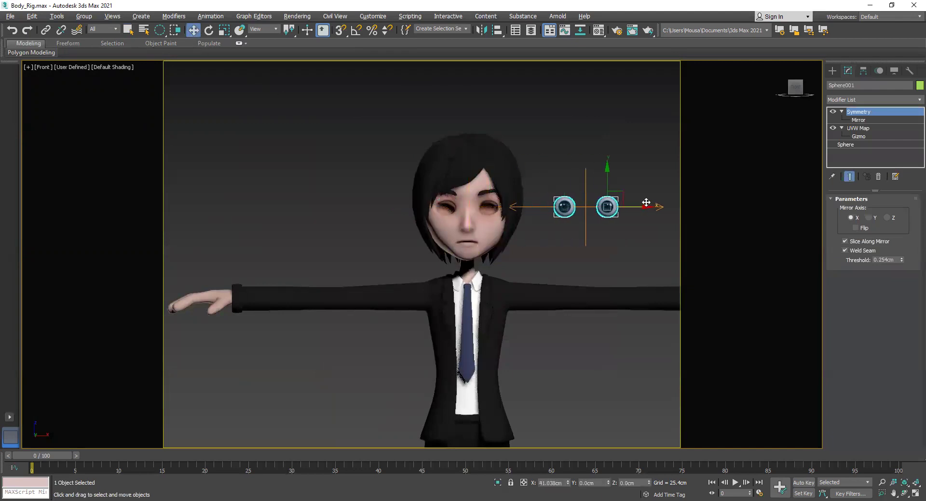
{"action": "left_click", "coordinate": [637, 254]}
- Try rotating the eyeball pair, then undo the rotation and reselect the eyeballs
{"action": "left_click_drag", "start_coordinate": [795, 90], "coordinate": [770, 103]}
{"action": "scroll", "coordinate": [552, 265], "scroll_direction": "up", "scroll_amount": 4}
{"action": "left_click", "coordinate": [554, 267]}
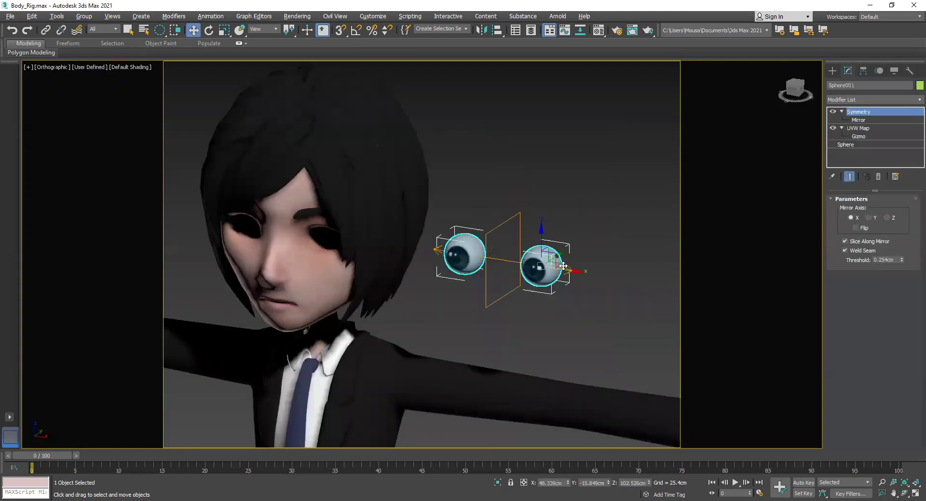
{"action": "left_click", "coordinate": [206, 32]}
{"action": "left_click_drag", "start_coordinate": [569, 260], "coordinate": [602, 272]}
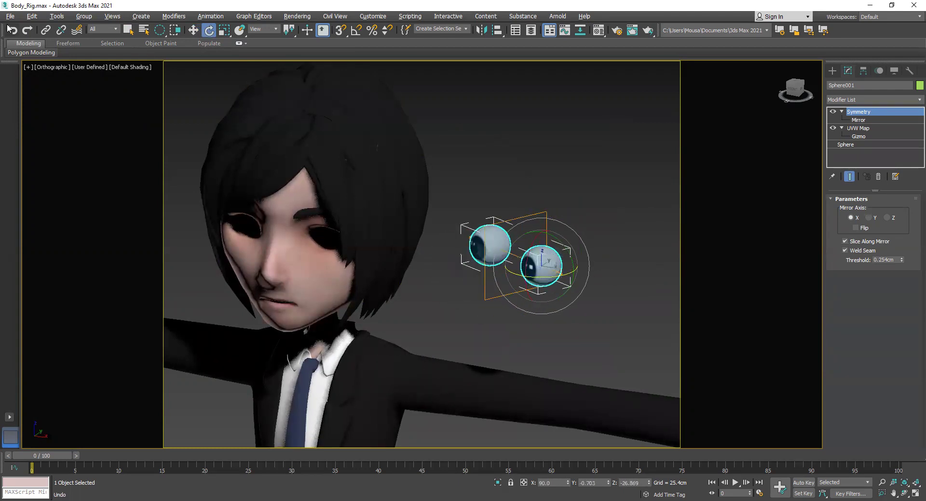
{"action": "key", "text": "ctrl+z"}
{"action": "key", "text": "ctrl+z"}
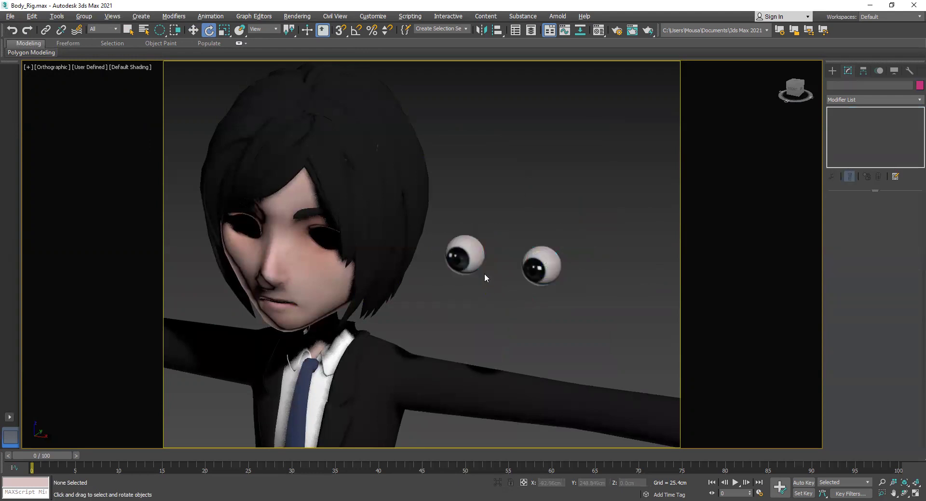
{"action": "left_click", "coordinate": [530, 267]}
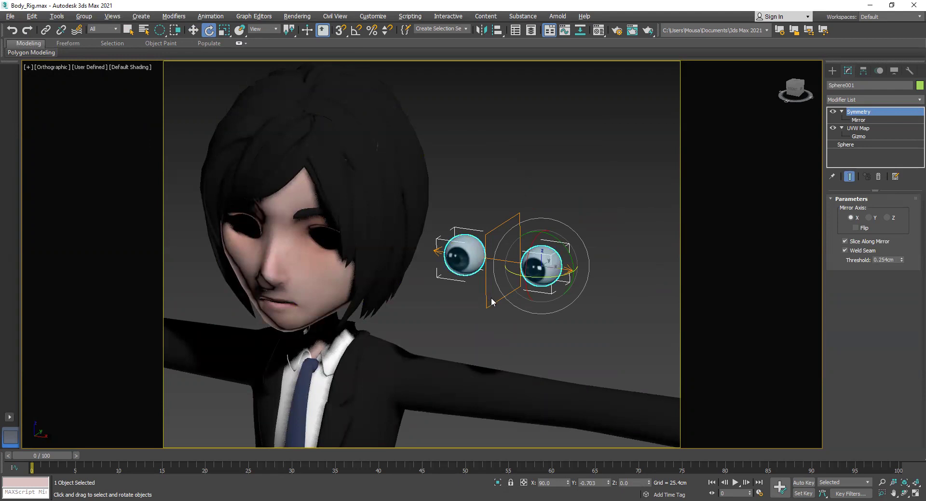
- Orbit, zoom and pan around the eyeballs, then choose File > Reset
{"action": "scroll", "coordinate": [496, 275], "scroll_direction": "up", "scroll_amount": 8}
{"action": "middle_click_drag", "start_coordinate": [495, 274], "coordinate": [365, 279], "text": "alt"}
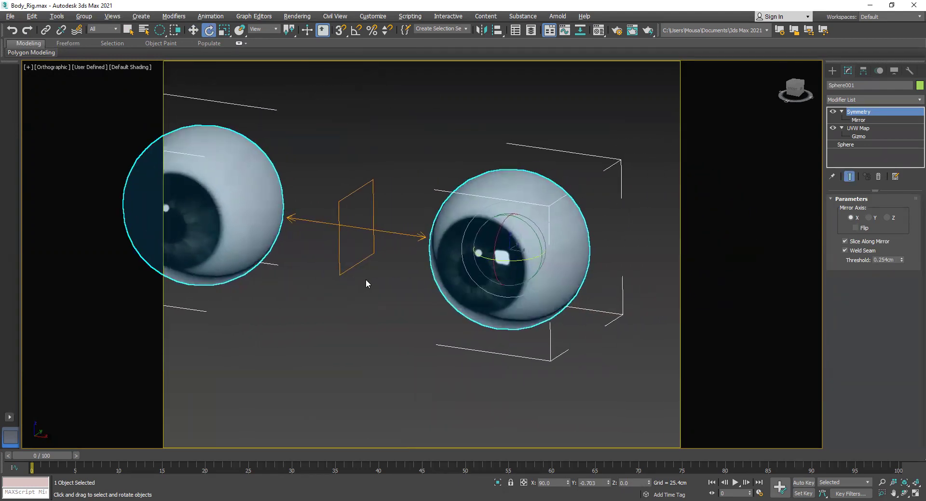
{"action": "scroll", "coordinate": [366, 279], "scroll_direction": "down", "scroll_amount": 3}
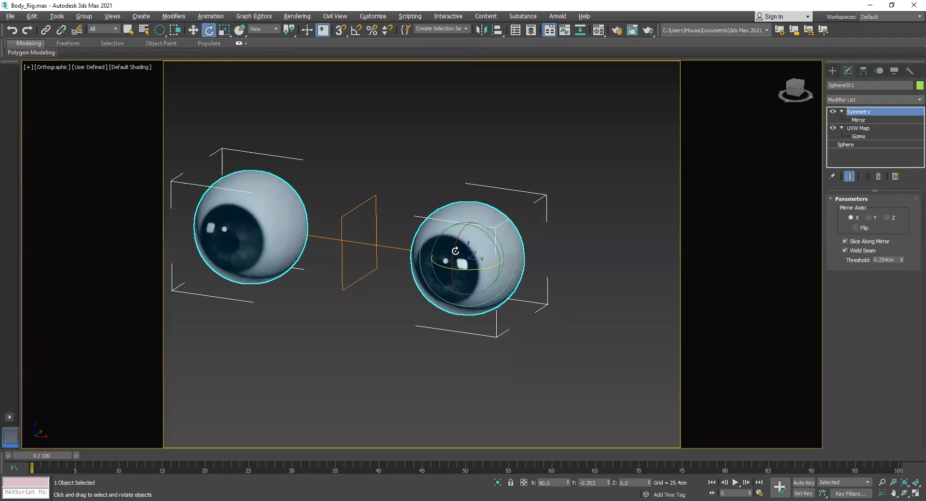
{"action": "scroll", "coordinate": [463, 241], "scroll_direction": "down", "scroll_amount": 4}
{"action": "middle_click_drag", "start_coordinate": [500, 259], "coordinate": [493, 175]}
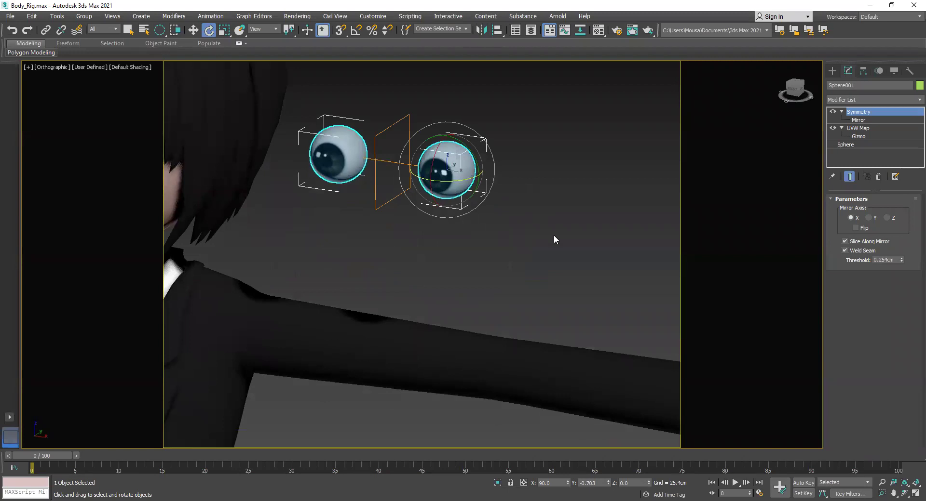
{"action": "middle_click_drag", "start_coordinate": [468, 319], "coordinate": [501, 152]}
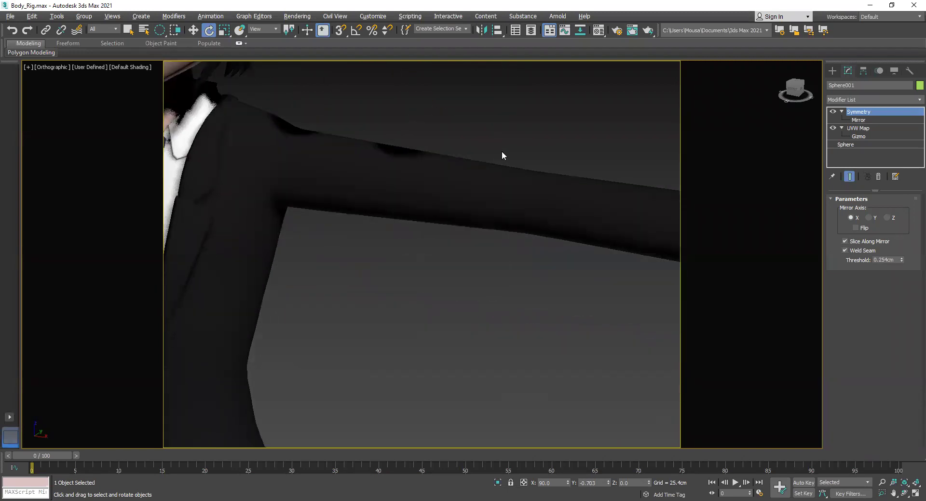
{"action": "left_click", "coordinate": [13, 18]}
{"action": "mouse_move", "coordinate": [61, 179]}
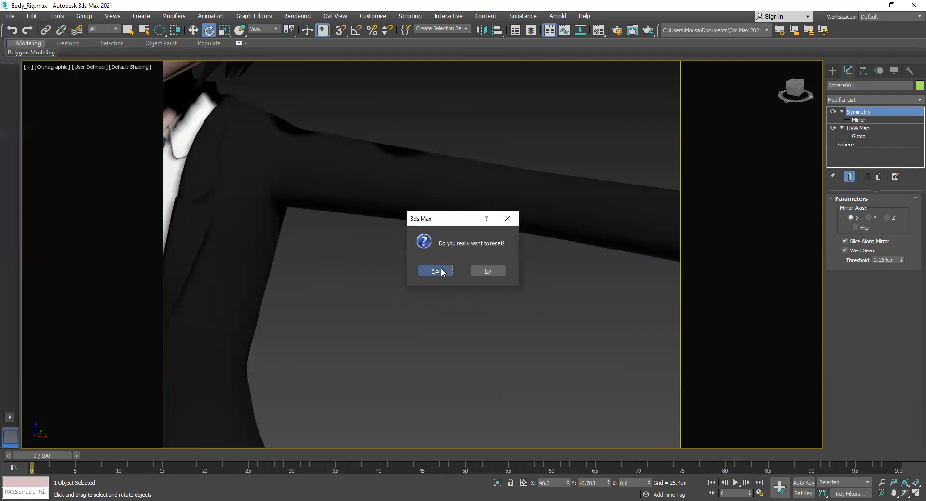
- Confirm the scene reset, maximize the perspective view and draw a new box
{"action": "left_click", "coordinate": [436, 271]}
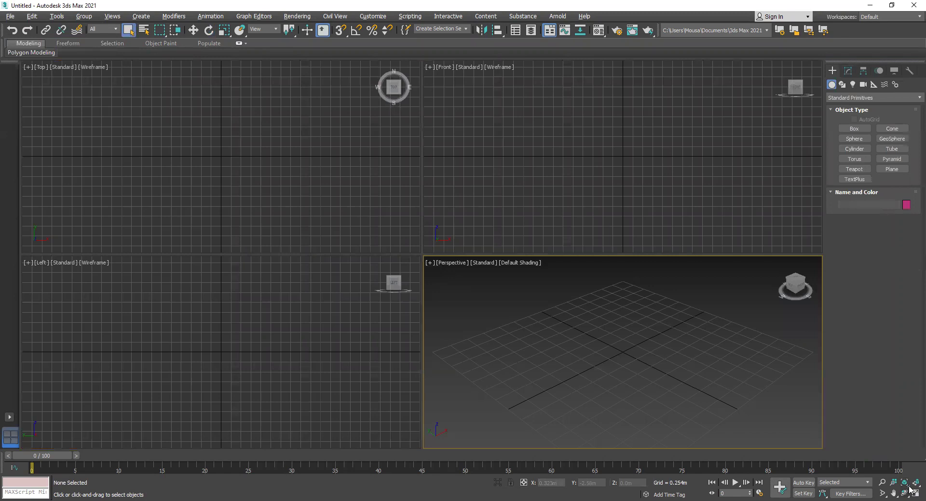
{"action": "left_click", "coordinate": [914, 492]}
{"action": "left_click", "coordinate": [854, 130]}
{"action": "left_click_drag", "start_coordinate": [590, 235], "coordinate": [576, 322]}
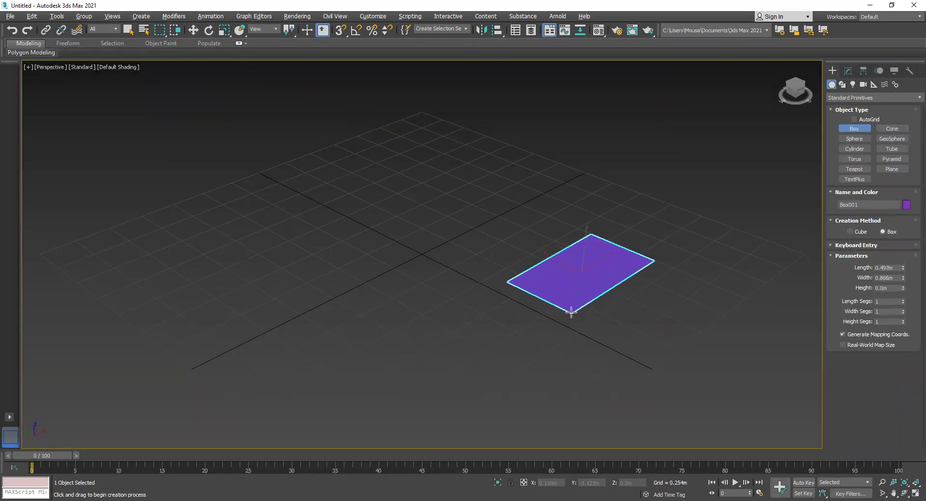
{"action": "left_click", "coordinate": [585, 229]}
{"action": "right_click", "coordinate": [585, 258]}
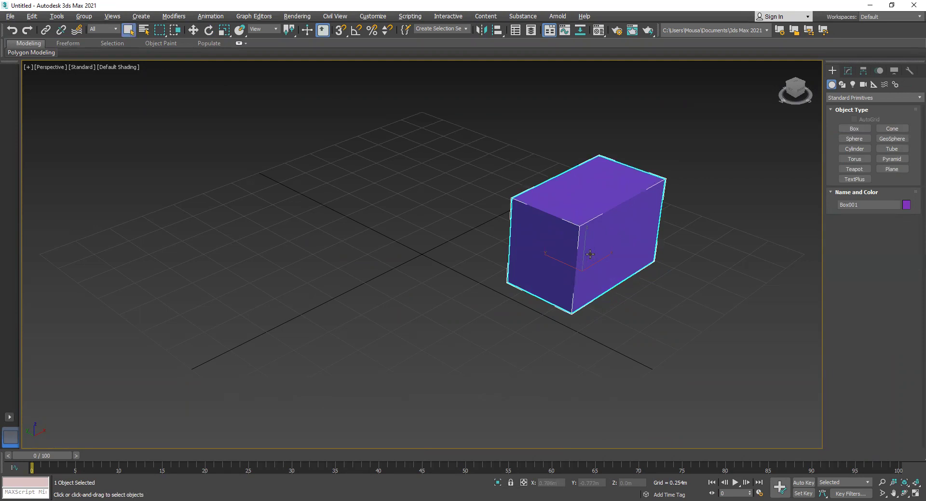
- Mirror the box as a copy on X with a -1.327m offset, then select Box001
{"action": "left_click", "coordinate": [485, 32]}
{"action": "mouse_move", "coordinate": [460, 168]}
{"action": "left_mouse_down"}
{"action": "mouse_move", "coordinate": [301, 206]}
{"action": "mouse_move", "coordinate": [312, 175]}
{"action": "left_mouse_up"}
{"action": "left_click", "coordinate": [328, 283]}
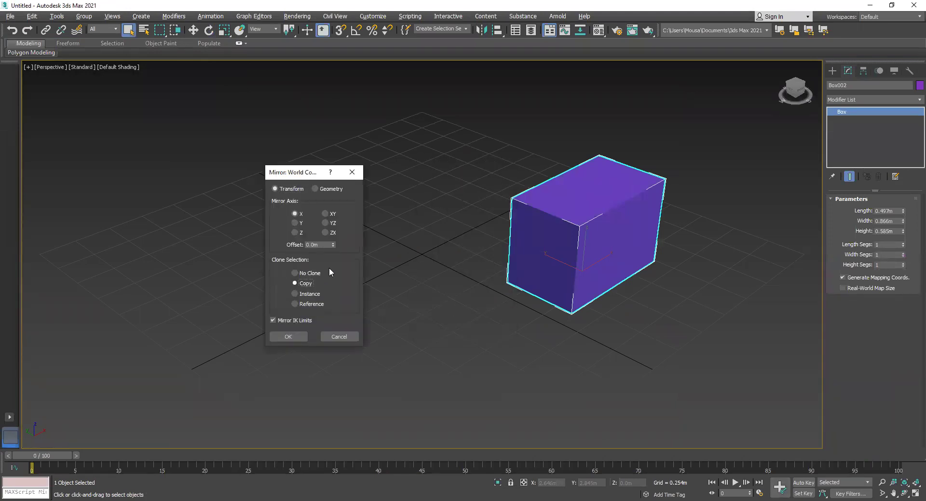
{"action": "left_click_drag", "start_coordinate": [333, 244], "coordinate": [486, 220]}
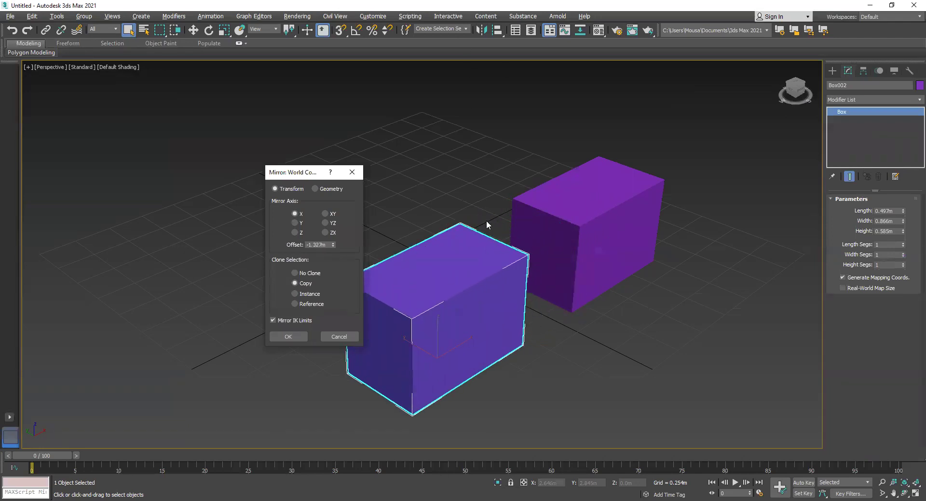
{"action": "left_click", "coordinate": [288, 336]}
{"action": "middle_click_drag", "start_coordinate": [482, 270], "coordinate": [586, 231], "text": "alt"}
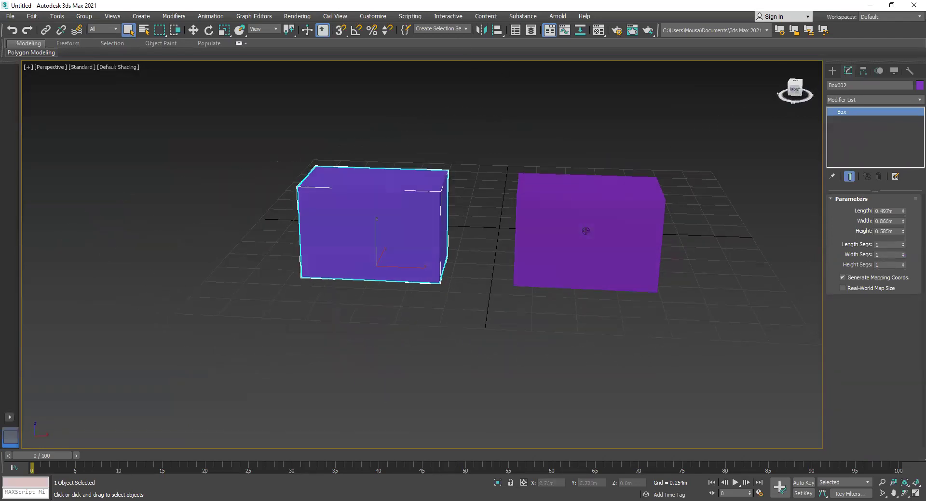
{"action": "left_click", "coordinate": [585, 231]}
{"action": "left_click_drag", "start_coordinate": [796, 89], "coordinate": [804, 92]}
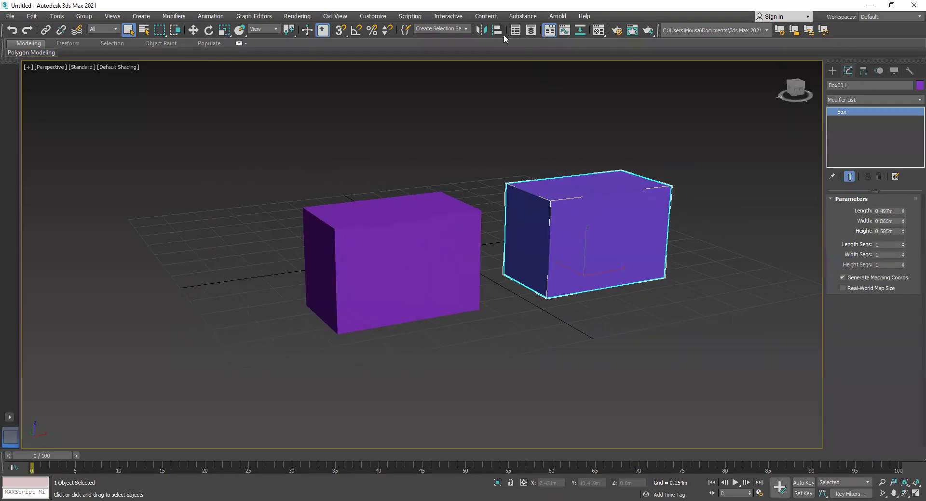
- Add a Symmetry modifier to Box001 from the Modifier List, mirroring along X
{"action": "left_click", "coordinate": [914, 100]}
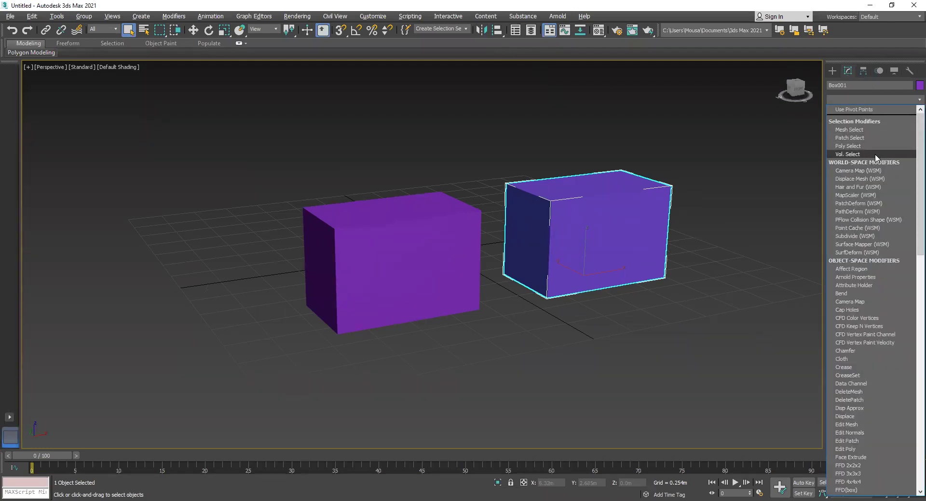
{"action": "key", "text": "a"}
{"action": "key", "text": "s"}
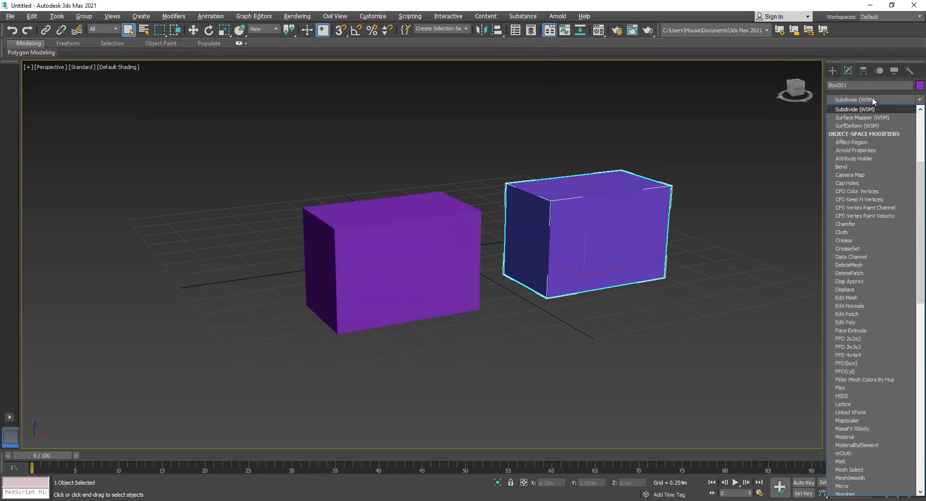
{"action": "key", "text": "s"}
{"action": "key", "text": "s"}
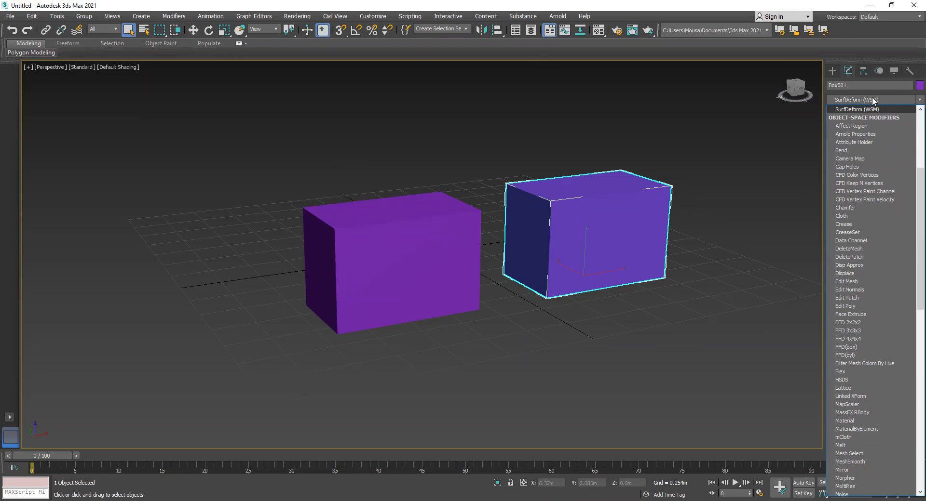
{"action": "key", "text": "s"}
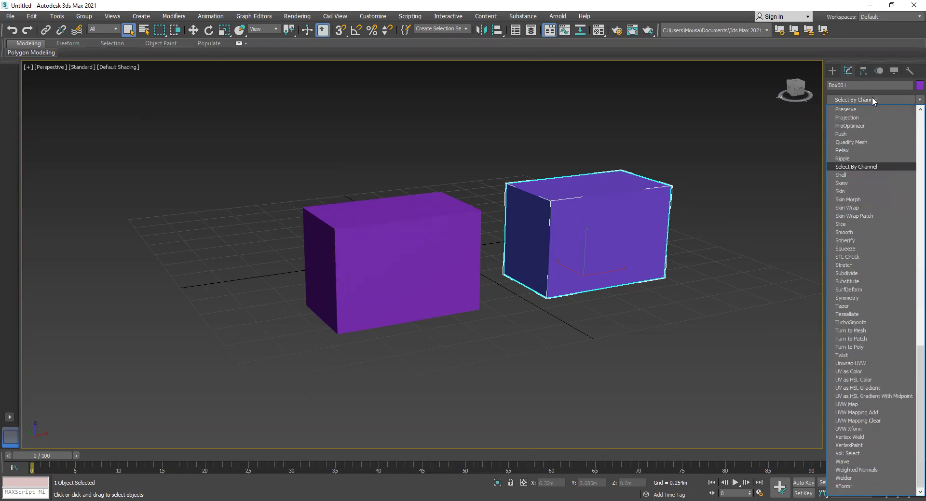
{"action": "key", "text": "s"}
{"action": "key", "text": "s"}
{"action": "key", "text": "s"}
{"action": "key", "text": "s"}
{"action": "key", "text": "s"}
{"action": "key", "text": "s"}
{"action": "key", "text": "s"}
{"action": "key", "text": "s"}
{"action": "key", "text": "s"}
{"action": "key", "text": "s"}
{"action": "key", "text": "s"}
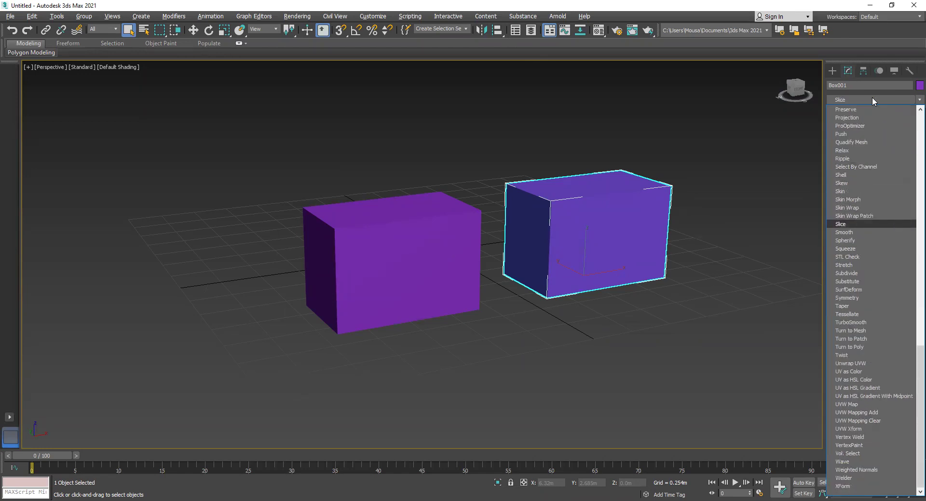
{"action": "key", "text": "s"}
{"action": "key", "text": "s"}
{"action": "key", "text": "s"}
{"action": "key", "text": "s"}
{"action": "key", "text": "s"}
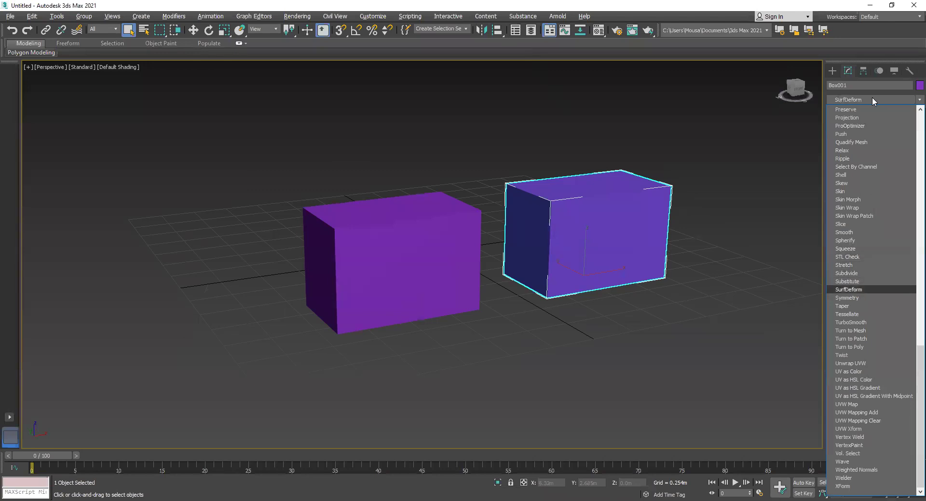
{"action": "left_click", "coordinate": [850, 298]}
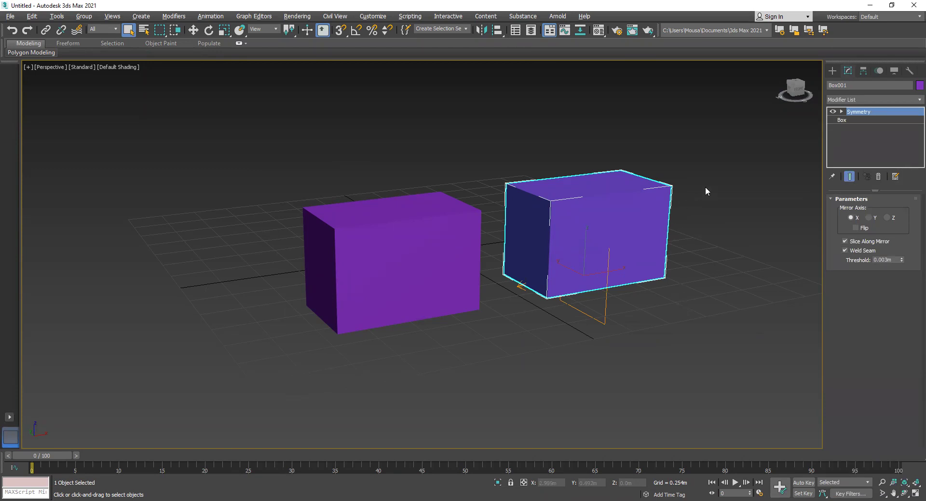
{"action": "middle_click_drag", "start_coordinate": [705, 188], "coordinate": [568, 208]}
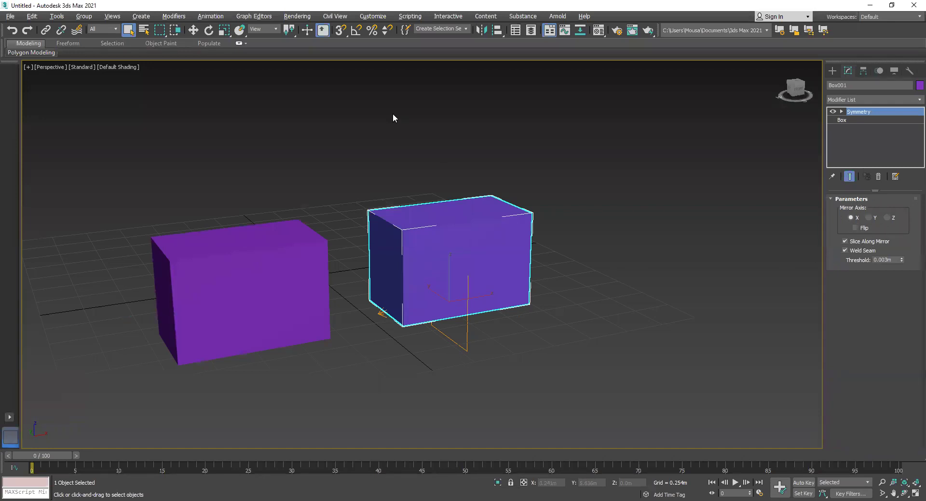
- Raise the Symmetry weld threshold and move the box right along X
{"action": "left_click", "coordinate": [192, 30]}
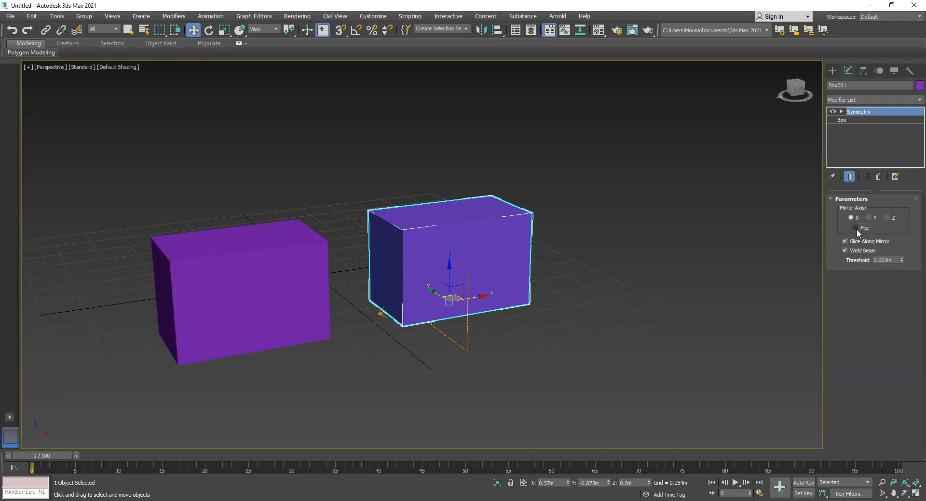
{"action": "left_click_drag", "start_coordinate": [902, 261], "coordinate": [914, 200]}
{"action": "left_click_drag", "start_coordinate": [478, 297], "coordinate": [700, 245]}
{"action": "middle_click_drag", "start_coordinate": [700, 246], "coordinate": [545, 270]}
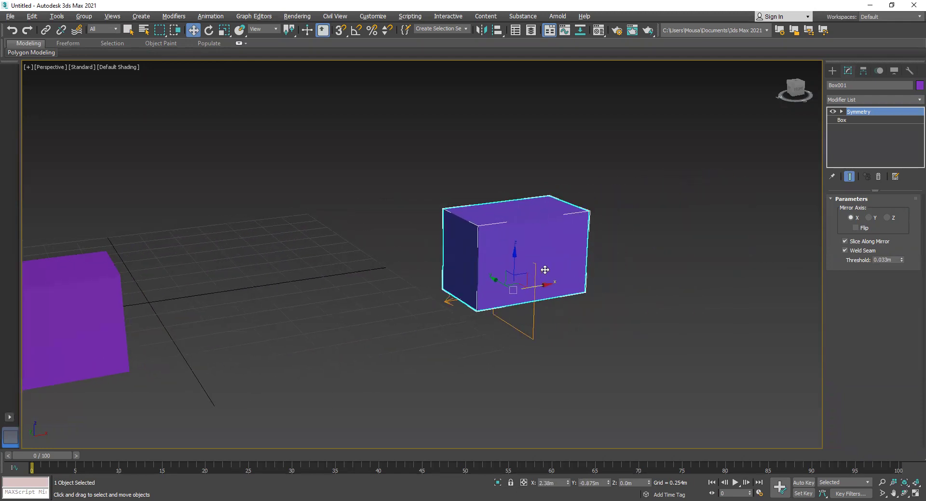
- Move Symmetry's Mirror sub-object left so a second mirrored box appears
{"action": "left_click", "coordinate": [842, 112]}
{"action": "left_click", "coordinate": [858, 120]}
{"action": "left_click_drag", "start_coordinate": [545, 284], "coordinate": [438, 309]}
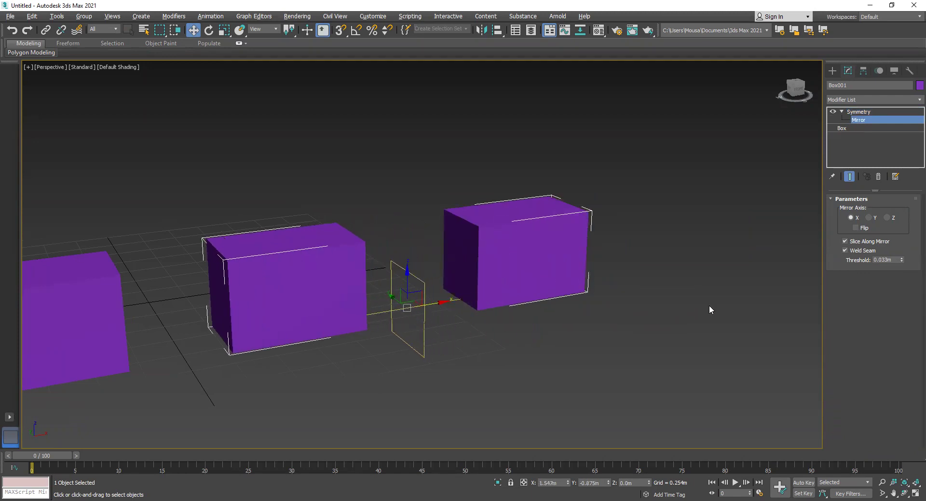
{"action": "left_click_drag", "start_coordinate": [438, 306], "coordinate": [444, 304]}
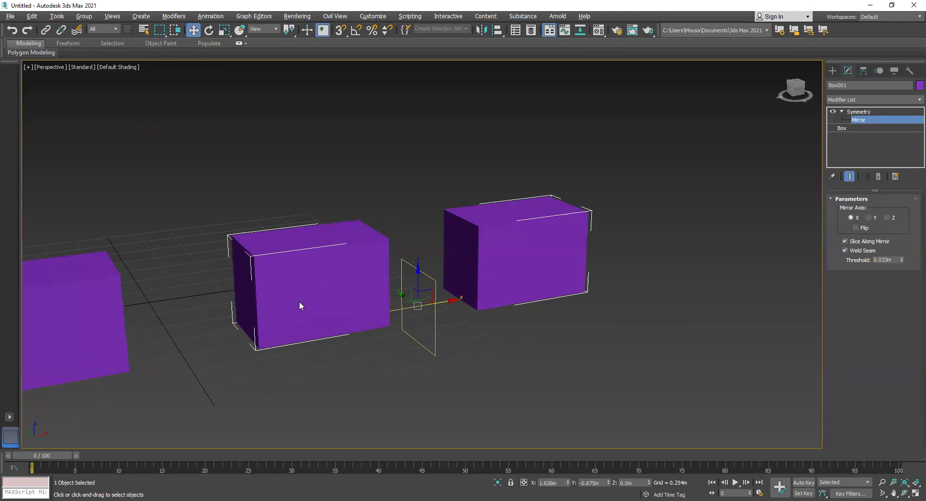
{"action": "left_click", "coordinate": [876, 121]}
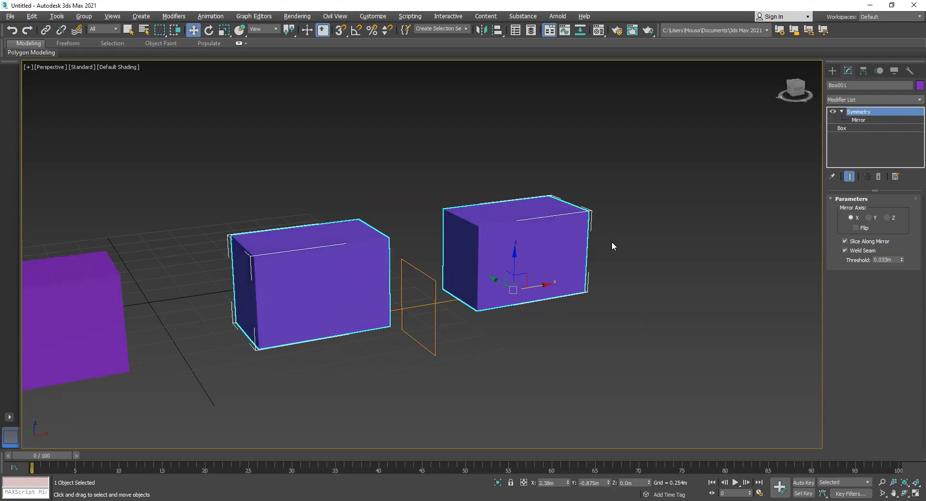
- Reselect Box001 and drag its Length spinner up to 1.054m
{"action": "left_click", "coordinate": [842, 128]}
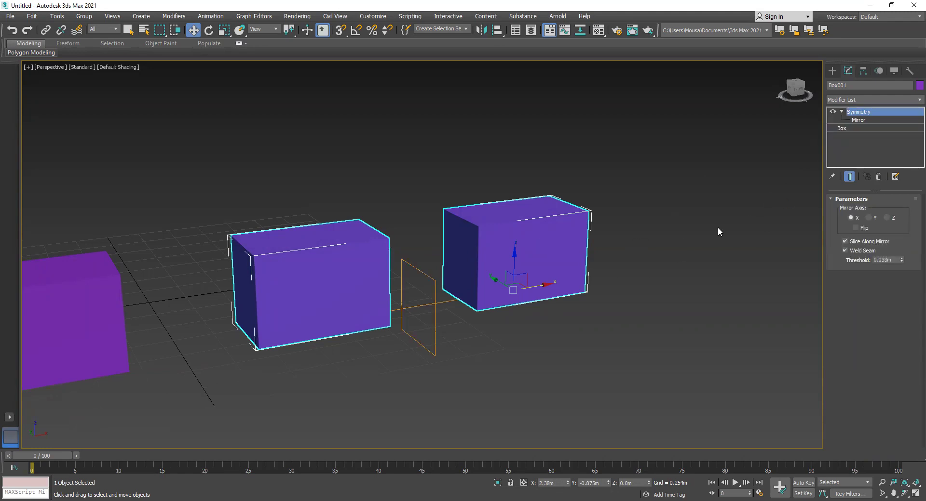
{"action": "left_click", "coordinate": [717, 232]}
{"action": "left_click", "coordinate": [457, 280]}
{"action": "left_click", "coordinate": [331, 268]}
{"action": "left_click", "coordinate": [607, 376]}
{"action": "left_click", "coordinate": [531, 274]}
{"action": "left_click", "coordinate": [841, 128]}
{"action": "left_click_drag", "start_coordinate": [903, 211], "coordinate": [908, 169]}
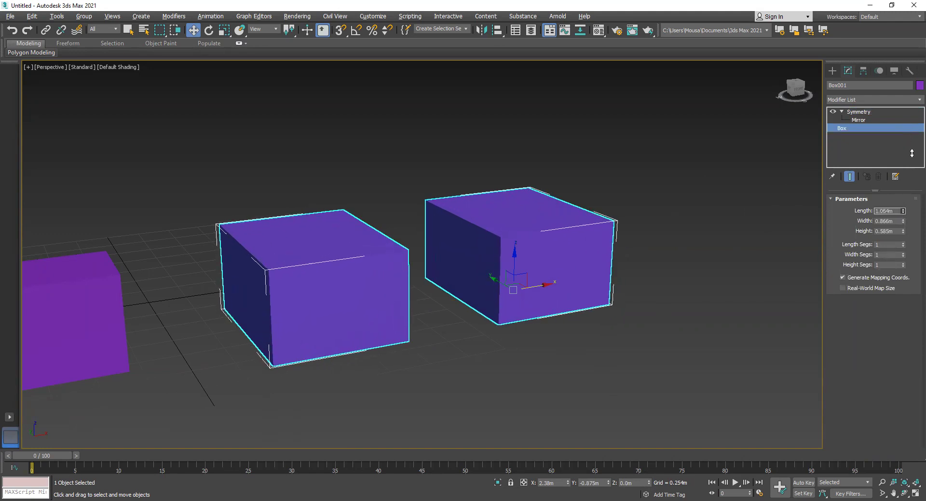
- Convert the mirrored box to Editable Poly and move it to a new spot
{"action": "right_click", "coordinate": [533, 230]}
{"action": "mouse_move", "coordinate": [609, 336]}
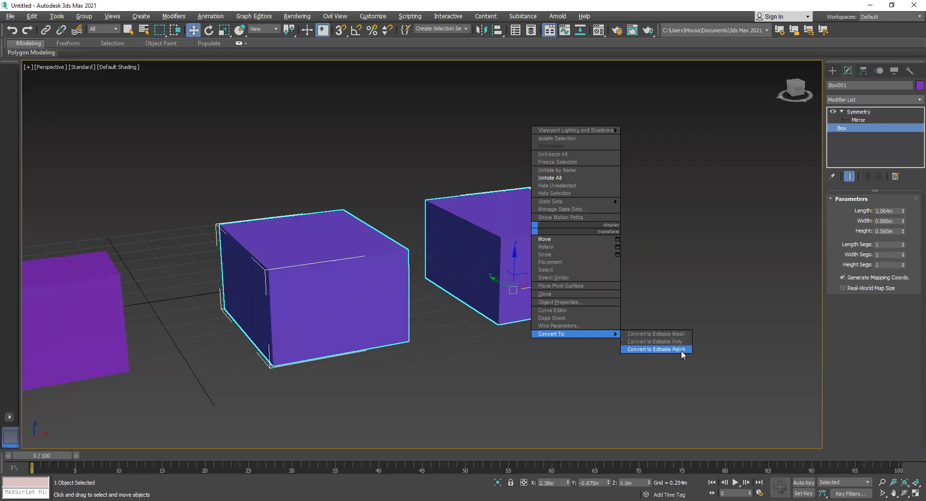
{"action": "left_click", "coordinate": [628, 342]}
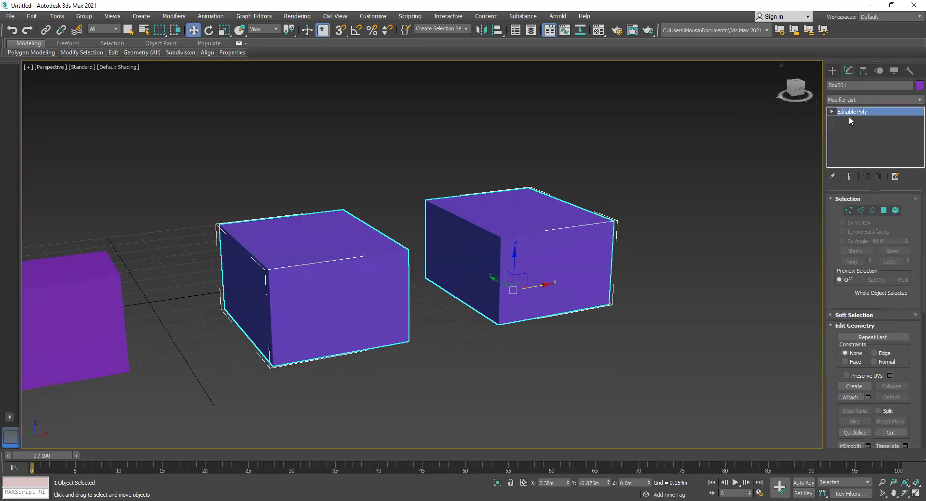
{"action": "left_click_drag", "start_coordinate": [533, 279], "coordinate": [502, 284]}
- Crossing-select both boxes and delete them, leaving an empty grid
{"action": "left_click", "coordinate": [362, 351]}
{"action": "left_click", "coordinate": [488, 271]}
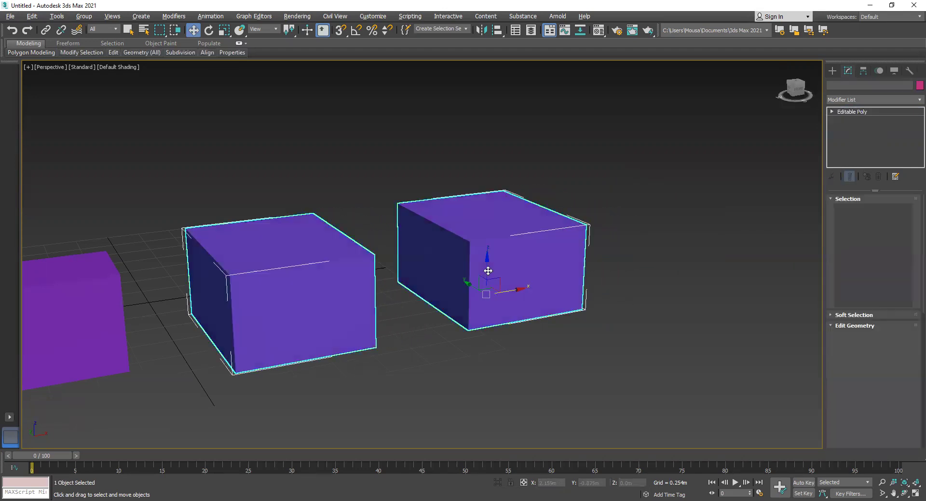
{"action": "left_click_drag", "start_coordinate": [645, 140], "coordinate": [60, 413]}
{"action": "key", "text": "Delete"}
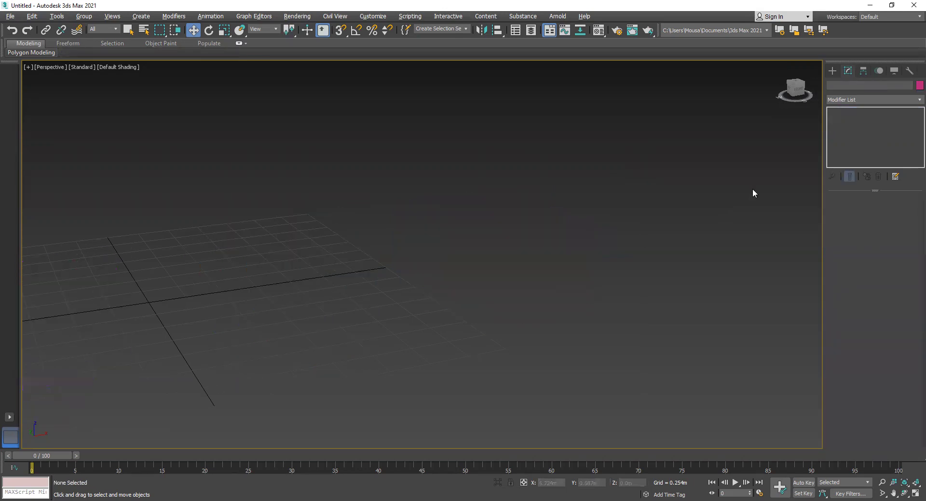
- Draw a yellow sphere near the grid centre
{"action": "left_click", "coordinate": [833, 71]}
{"action": "left_click", "coordinate": [854, 139]}
{"action": "left_click_drag", "start_coordinate": [386, 327], "coordinate": [413, 309]}
{"action": "key", "text": "w"}
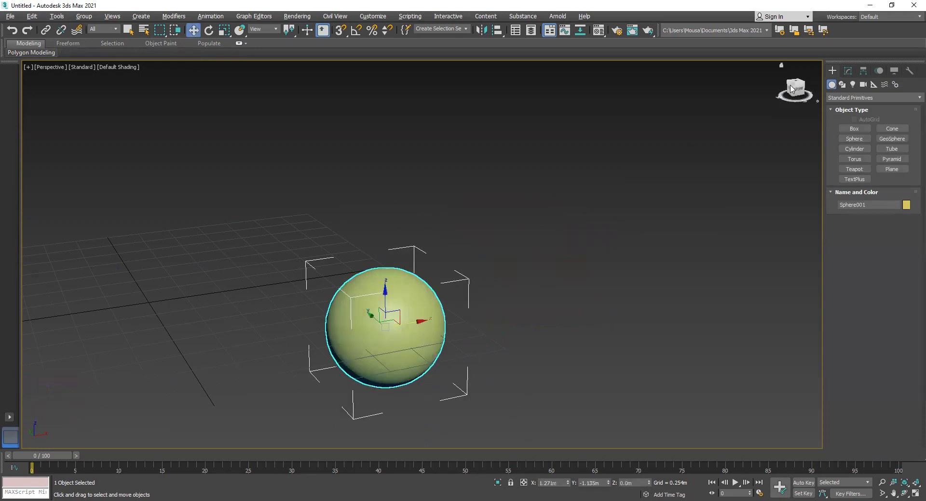
- Add Symmetry on Z to the sphere and move its mirror plane down to create a lower sphere
{"action": "left_click", "coordinate": [847, 71]}
{"action": "left_click", "coordinate": [911, 102]}
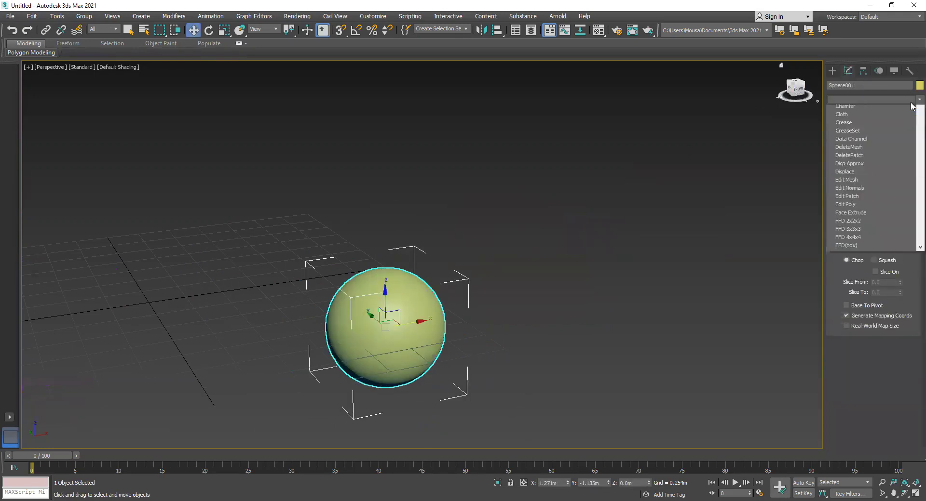
{"action": "scroll", "coordinate": [910, 102], "scroll_direction": "down", "scroll_amount": 1}
{"action": "type", "text": "sym"}
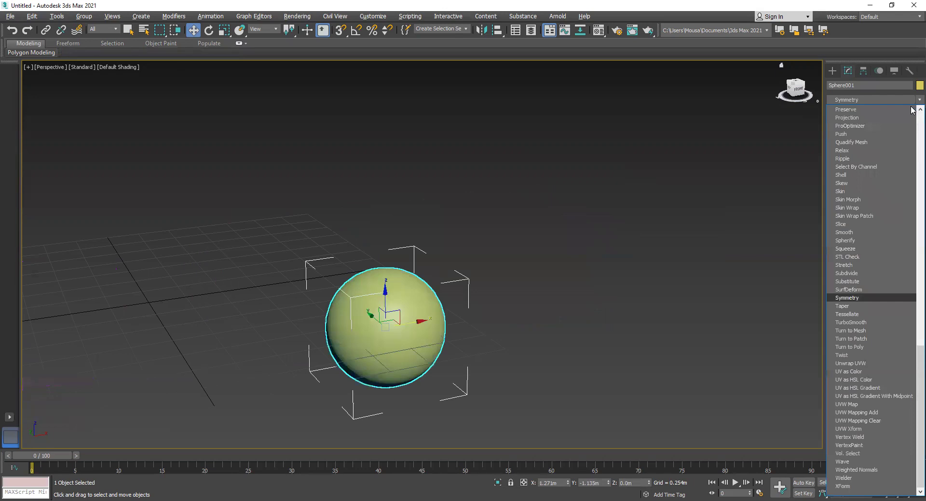
{"action": "left_click", "coordinate": [857, 296]}
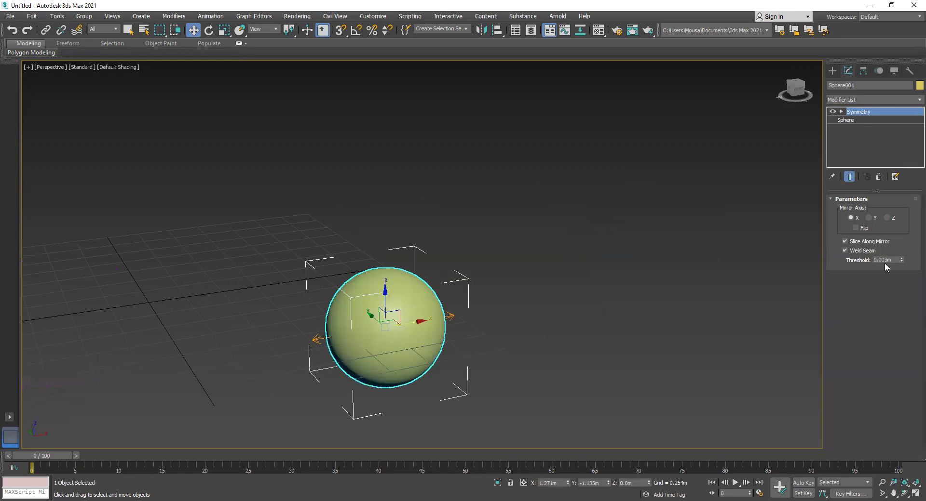
{"action": "left_click", "coordinate": [887, 218]}
{"action": "left_click", "coordinate": [841, 111]}
{"action": "left_click", "coordinate": [858, 120]}
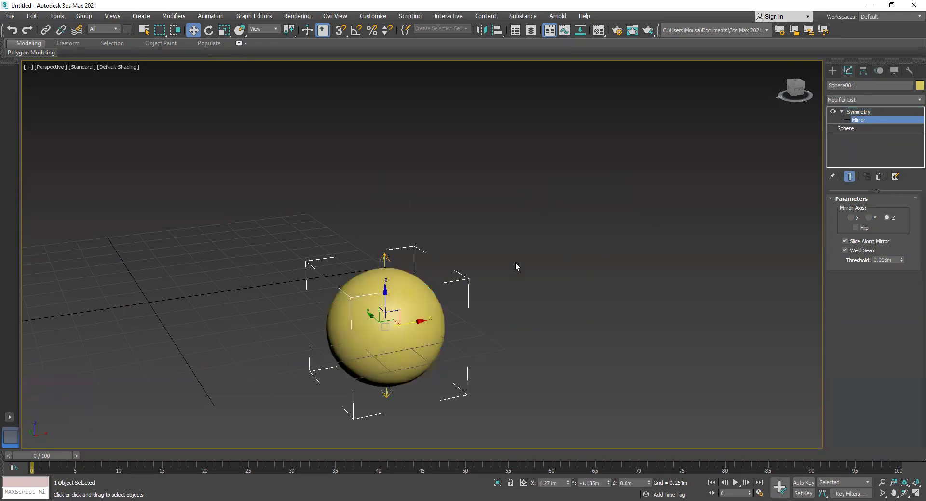
{"action": "left_click_drag", "start_coordinate": [393, 305], "coordinate": [384, 410]}
{"action": "middle_click_drag", "start_coordinate": [497, 378], "coordinate": [555, 234]}
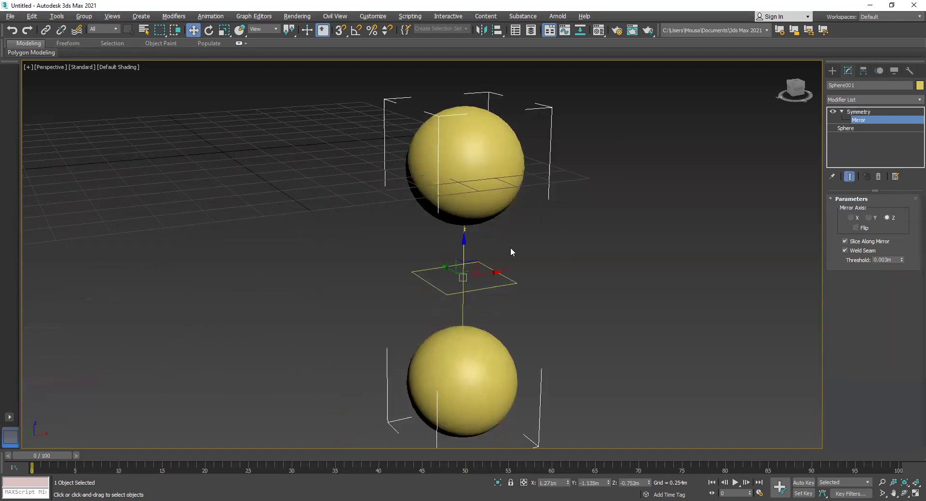
{"action": "mouse_move", "coordinate": [463, 250]}
{"action": "left_mouse_down"}
{"action": "mouse_move", "coordinate": [469, 262]}
{"action": "mouse_move", "coordinate": [477, 245]}
{"action": "left_mouse_up"}
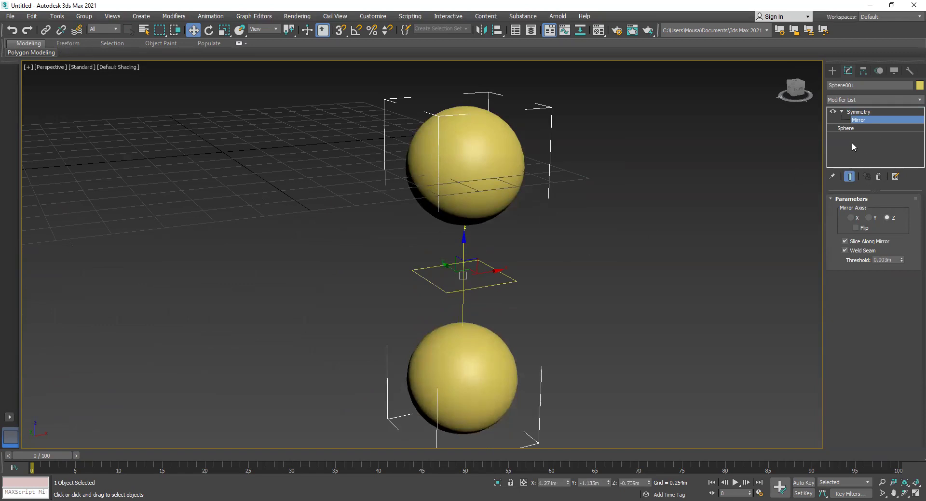
- Delete the Symmetry modifier, leaving the single 0.38m-radius sphere
{"action": "left_click", "coordinate": [846, 129]}
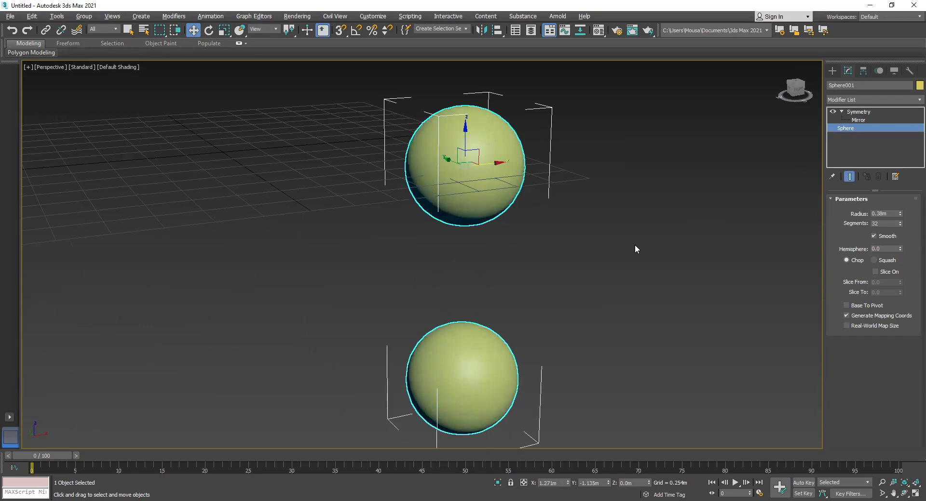
{"action": "key", "text": "ctrl+z"}
{"action": "key", "text": "ctrl+z"}
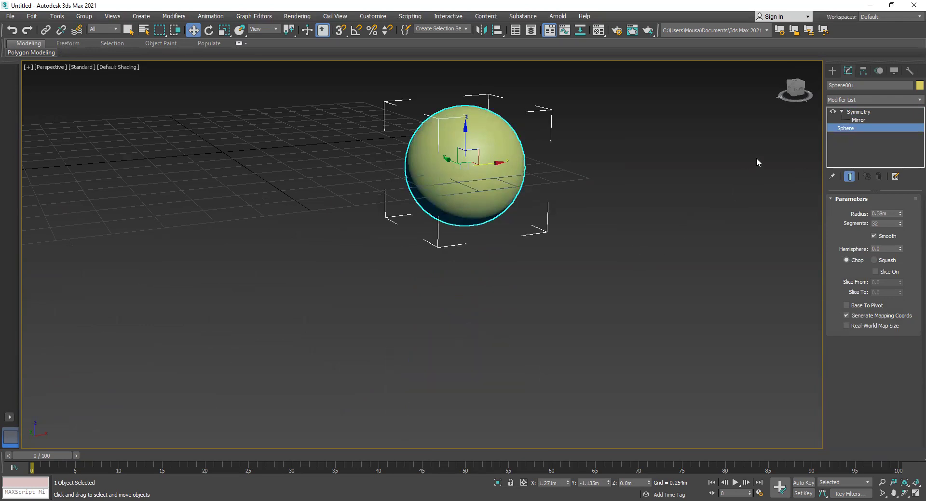
{"action": "left_click", "coordinate": [868, 112]}
{"action": "left_click", "coordinate": [878, 177]}
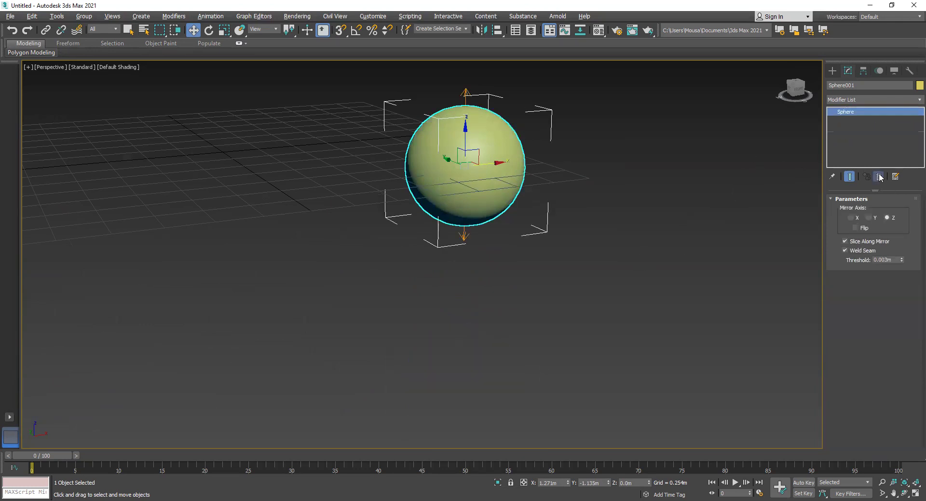
- Convert Sphere001 to Editable Poly
{"action": "right_click", "coordinate": [481, 143]}
{"action": "mouse_move", "coordinate": [550, 250]}
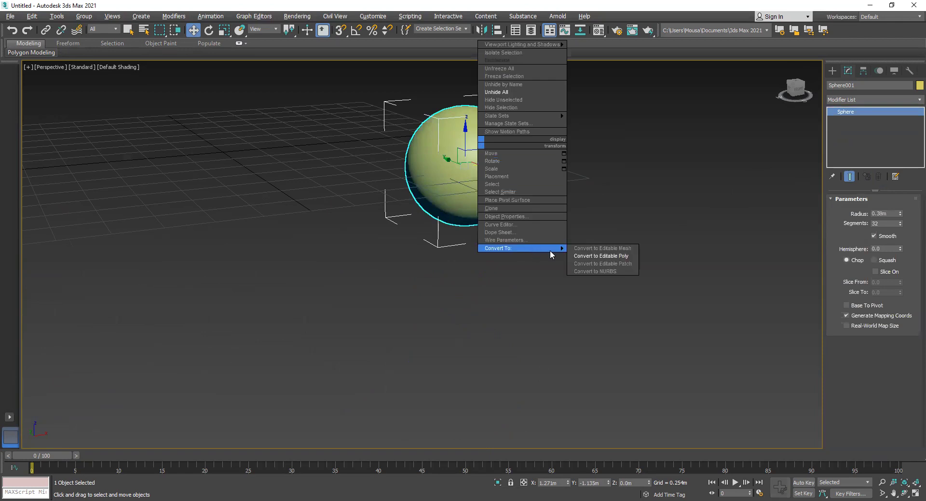
{"action": "left_click", "coordinate": [622, 256]}
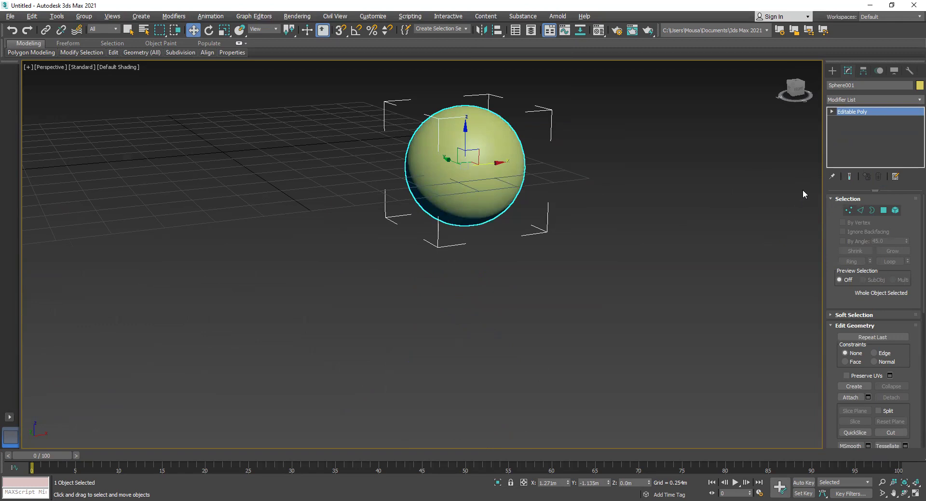
- Add Symmetry on Y to Sphere001 and drag its Mirror gizmo so a twin sphere appears alongside
{"action": "left_click", "coordinate": [911, 100]}
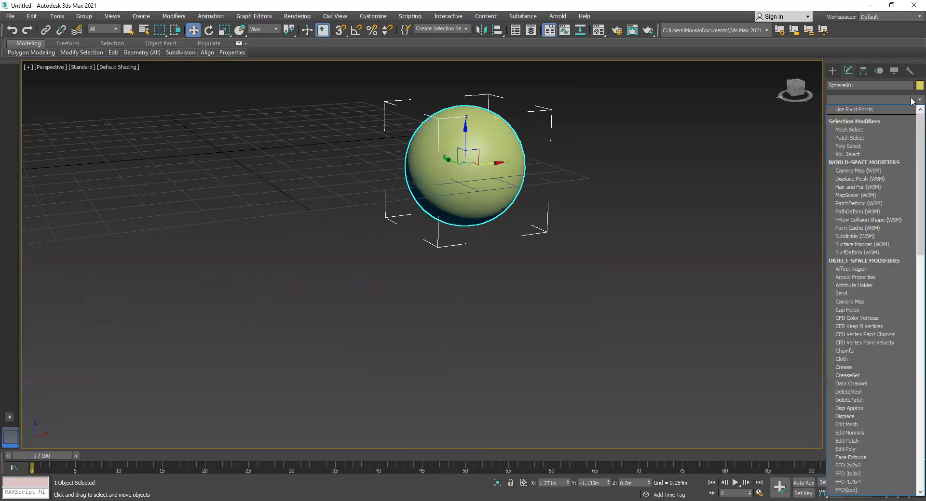
{"action": "scroll", "coordinate": [868, 290], "scroll_direction": "down", "scroll_amount": 15}
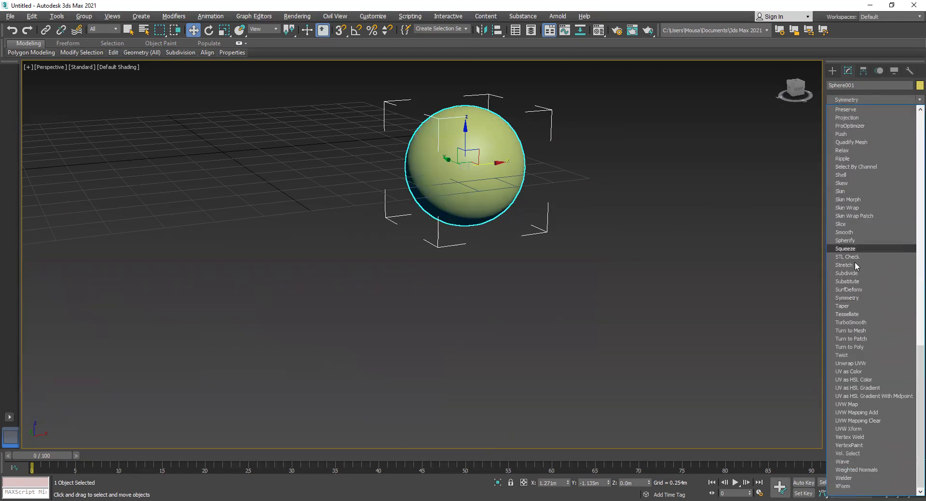
{"action": "left_click", "coordinate": [855, 294]}
{"action": "left_click", "coordinate": [868, 217]}
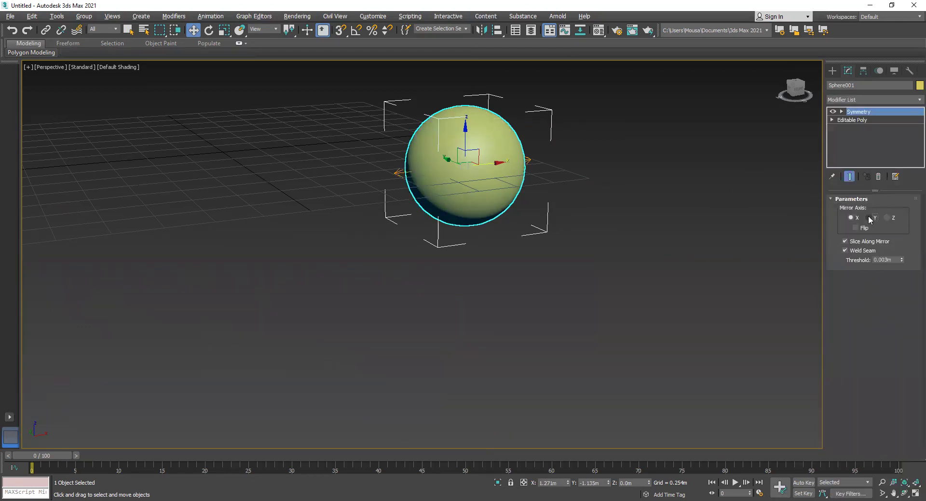
{"action": "left_click", "coordinate": [841, 111]}
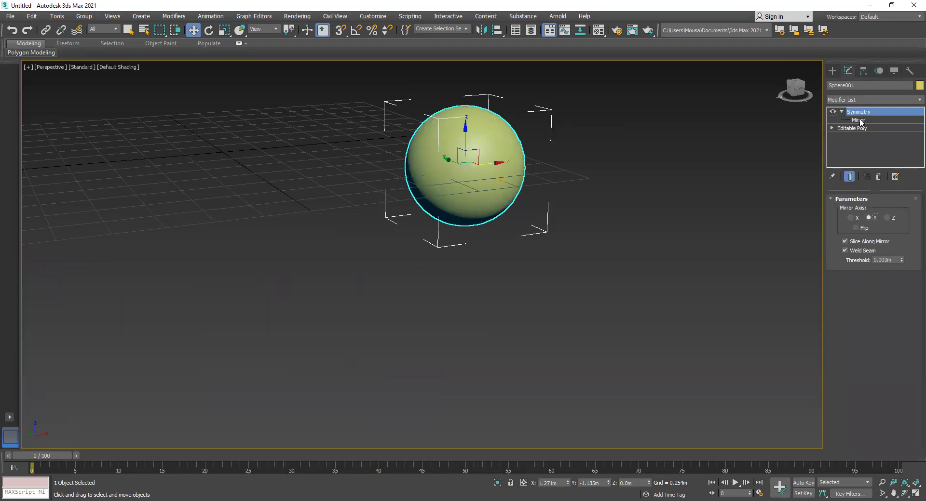
{"action": "left_click", "coordinate": [856, 121]}
{"action": "left_click_drag", "start_coordinate": [461, 146], "coordinate": [526, 222]}
{"action": "left_click_drag", "start_coordinate": [796, 95], "coordinate": [818, 96]}
{"action": "middle_click_drag", "start_coordinate": [600, 239], "coordinate": [460, 273]}
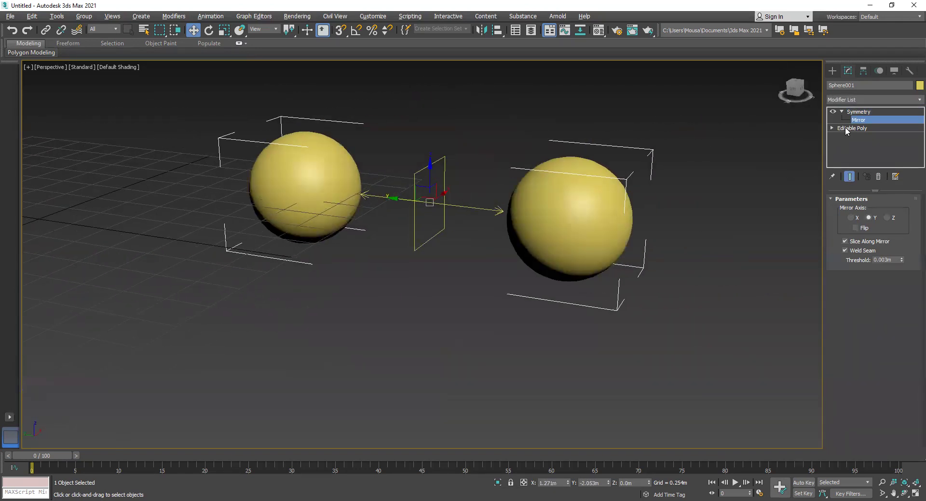
{"action": "left_click", "coordinate": [834, 129]}
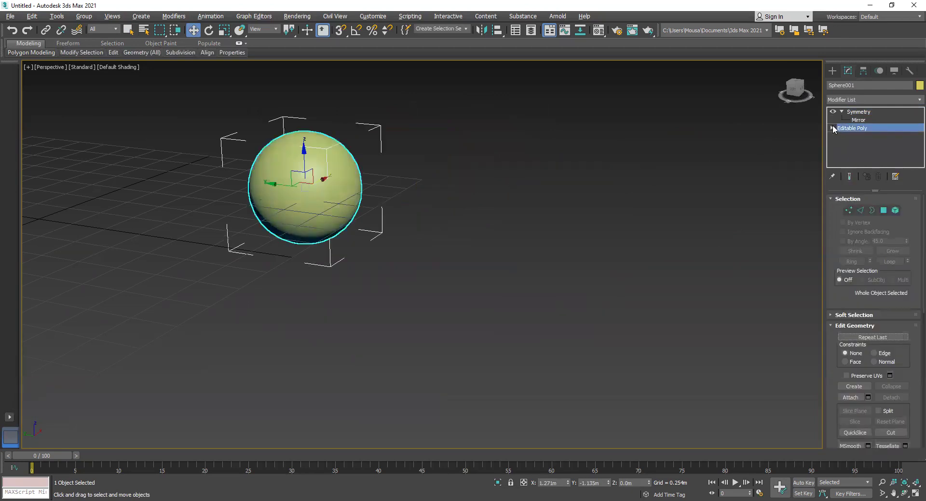
- At Vertex level, drag the bottom vertices down along Z into a capsule and check the Symmetry result
{"action": "left_click", "coordinate": [832, 128]}
{"action": "left_click", "coordinate": [848, 211]}
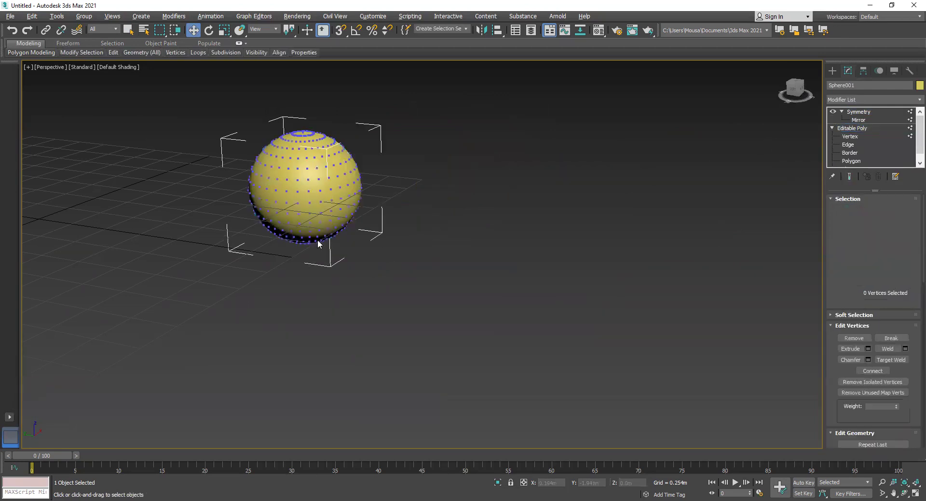
{"action": "left_click_drag", "start_coordinate": [312, 207], "coordinate": [313, 316]}
{"action": "left_click", "coordinate": [594, 315]}
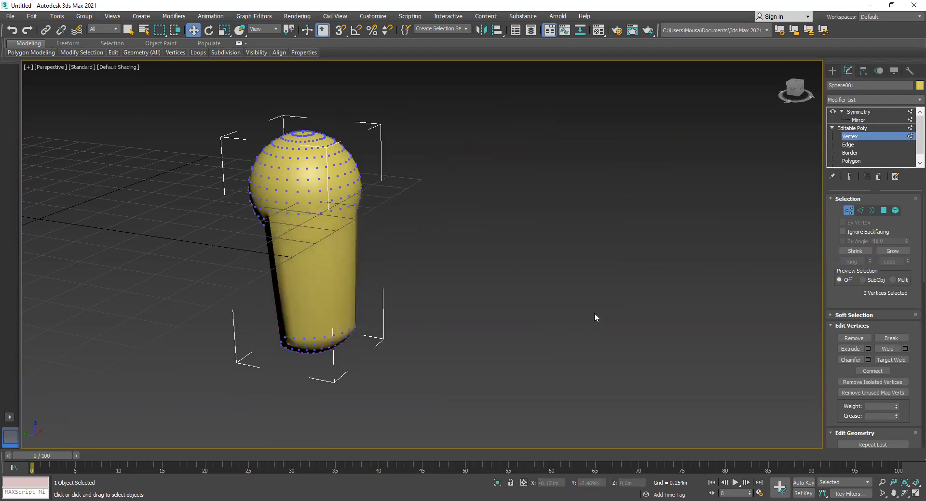
{"action": "left_click", "coordinate": [851, 128]}
{"action": "left_click", "coordinate": [863, 113]}
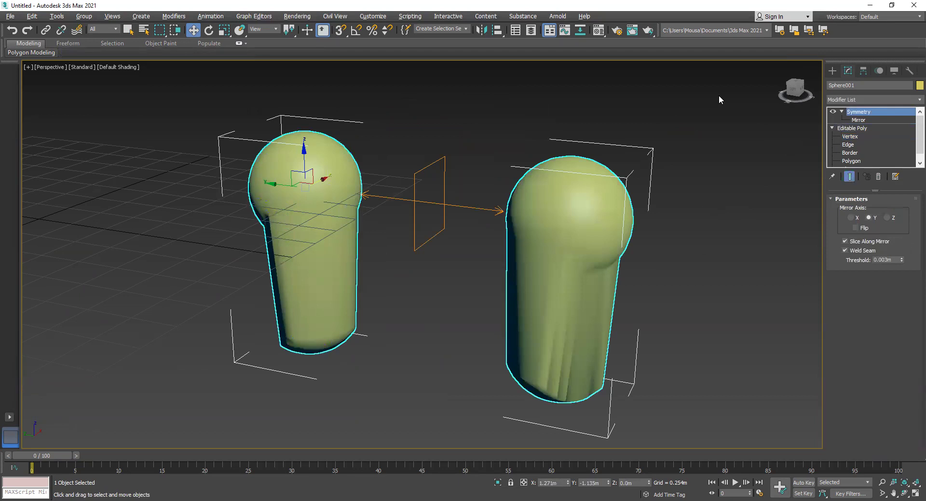
{"action": "mouse_move", "coordinate": [795, 91]}
{"action": "left_mouse_down"}
{"action": "mouse_move", "coordinate": [822, 95]}
{"action": "mouse_move", "coordinate": [793, 88]}
{"action": "left_mouse_up"}
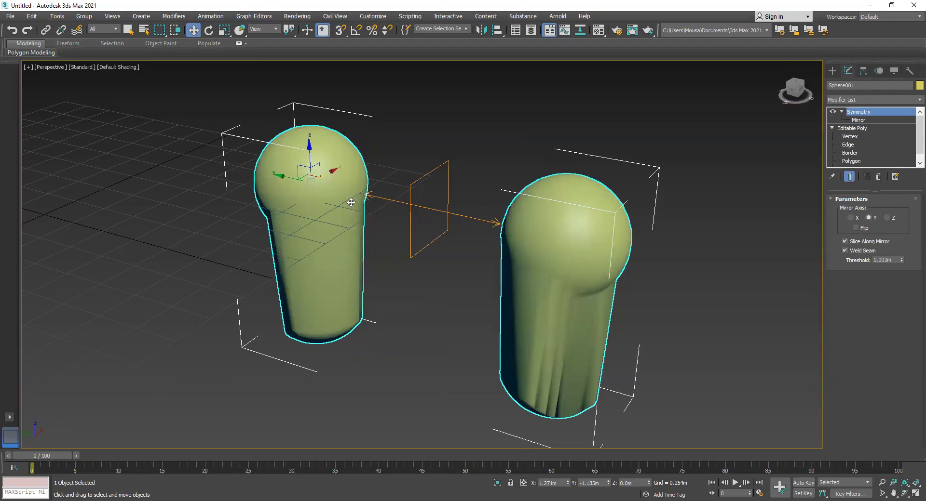
- Marquee the side vertices and stretch them along X into a horizontal arm, forming the L-shaped pipe
{"action": "left_click", "coordinate": [876, 136]}
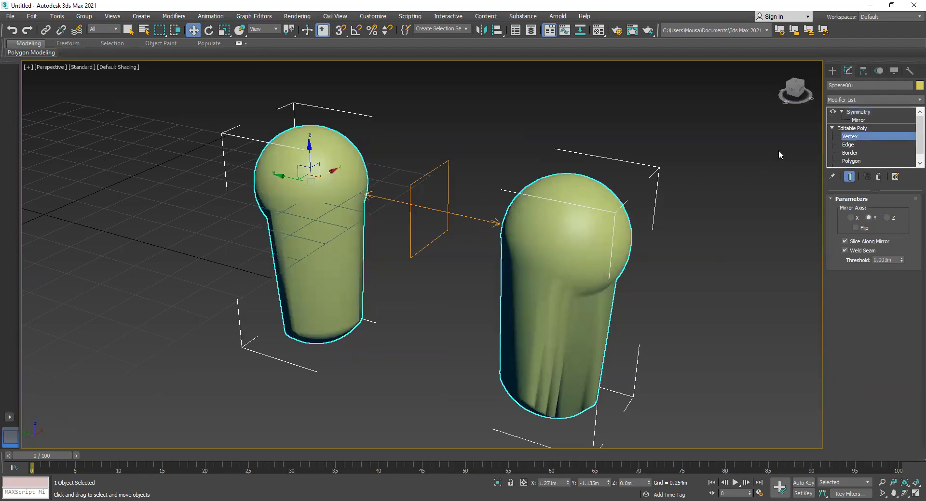
{"action": "left_click_drag", "start_coordinate": [797, 90], "coordinate": [777, 90]}
{"action": "left_click_drag", "start_coordinate": [305, 136], "coordinate": [136, 168]}
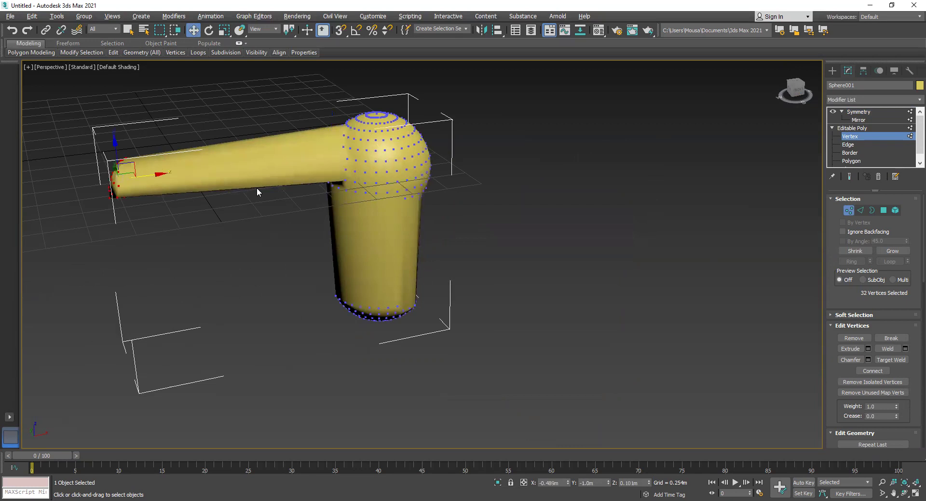
{"action": "left_click", "coordinate": [852, 211]}
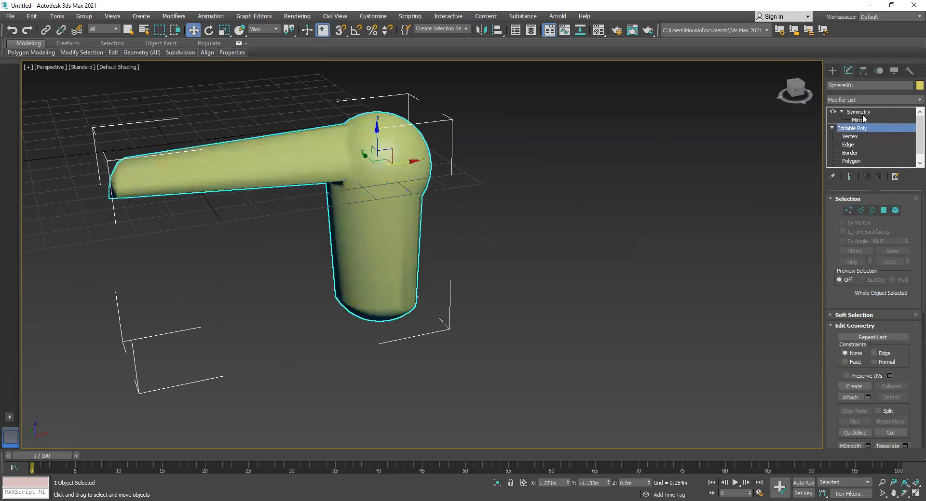
{"action": "left_click", "coordinate": [858, 111]}
{"action": "mouse_move", "coordinate": [414, 266]}
{"action": "middle_mouse_down", "text": "alt"}
{"action": "mouse_move", "coordinate": [463, 267]}
{"action": "mouse_move", "coordinate": [429, 266]}
{"action": "middle_mouse_up", "text": "alt"}
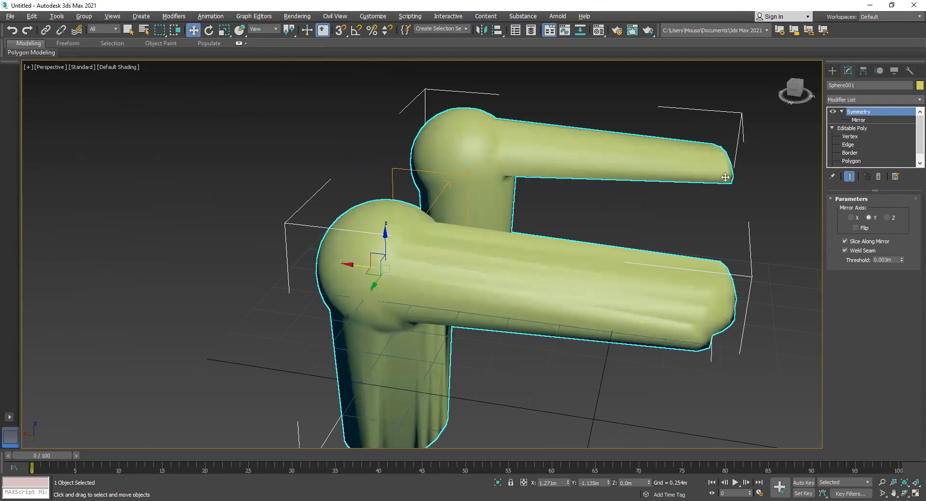
- Toggle the Symmetry Flip option off and back on to test which side gets mirrored
{"action": "left_click", "coordinate": [856, 229]}
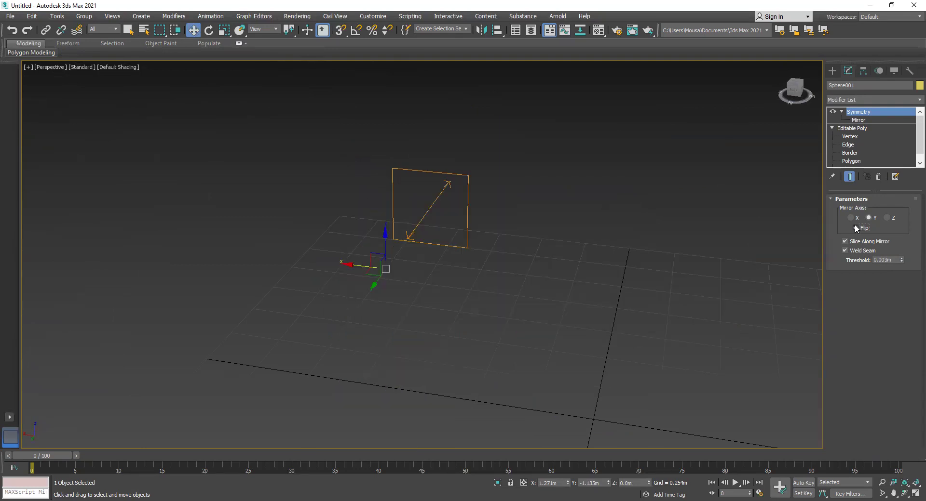
{"action": "left_click", "coordinate": [855, 229]}
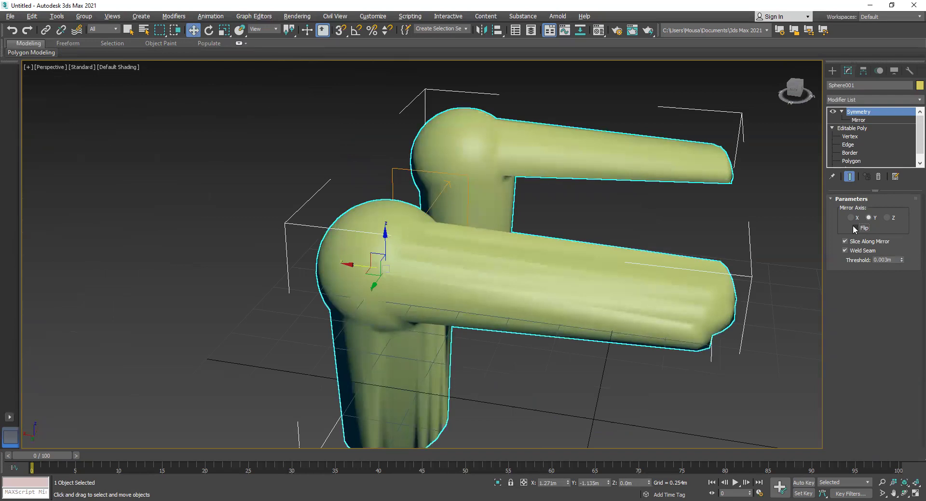
{"action": "scroll", "coordinate": [596, 227], "scroll_direction": "down", "scroll_amount": 3}
{"action": "left_click_drag", "start_coordinate": [795, 89], "coordinate": [800, 93]}
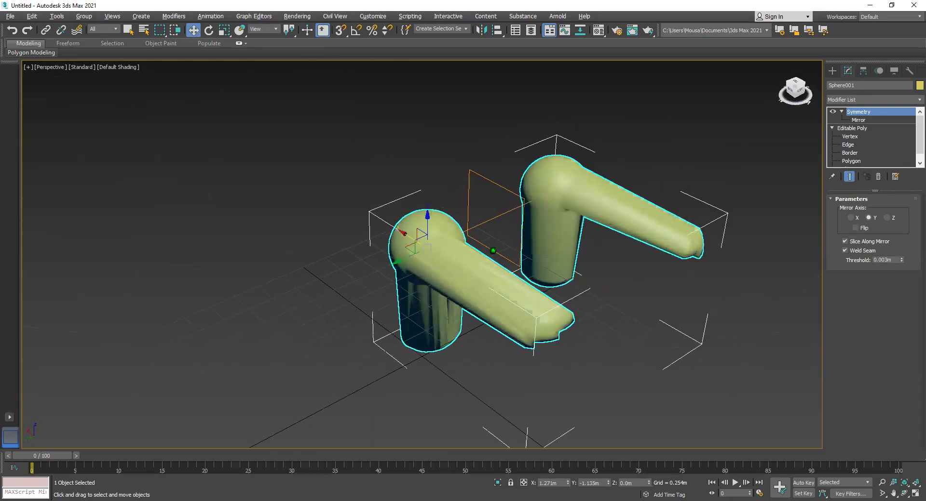
{"action": "left_click", "coordinate": [858, 228]}
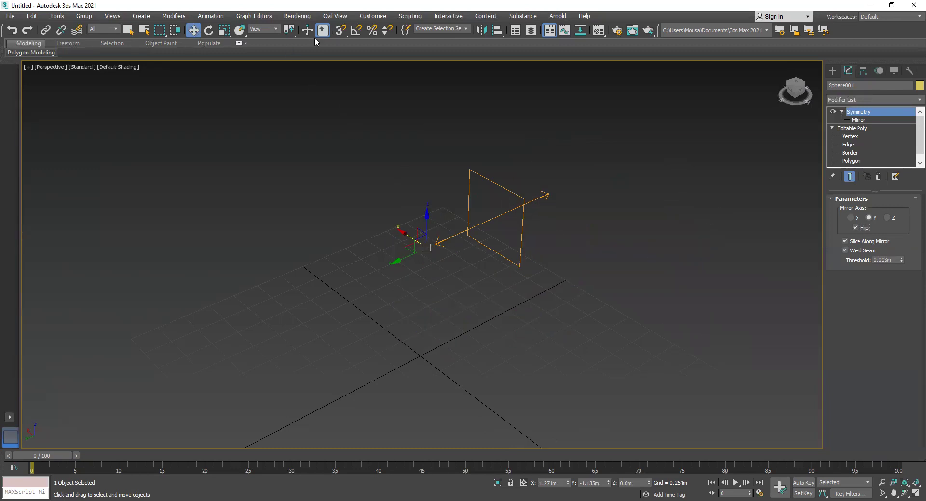
- Move the Symmetry Mirror gizmo along Y and uncheck Flip so both pipes appear side by side
{"action": "left_click", "coordinate": [859, 120]}
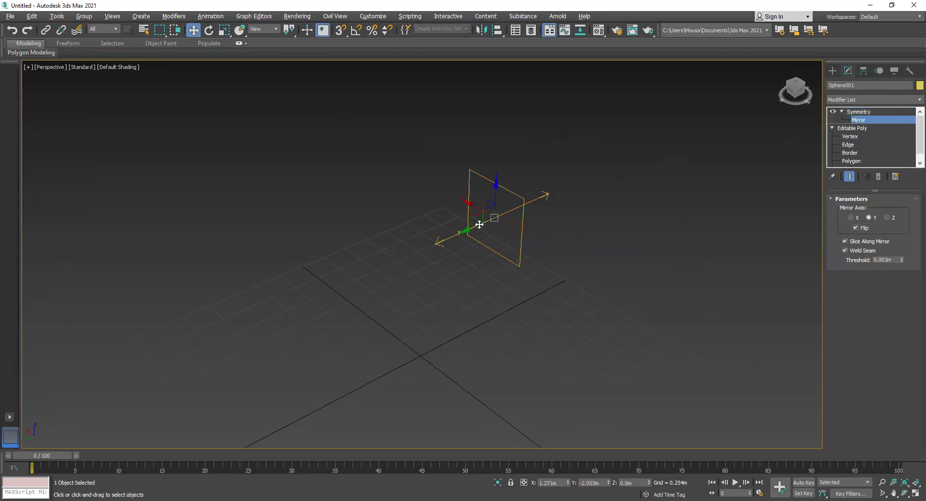
{"action": "left_click_drag", "start_coordinate": [468, 233], "coordinate": [267, 285]}
{"action": "middle_click_drag", "start_coordinate": [461, 260], "coordinate": [558, 207]}
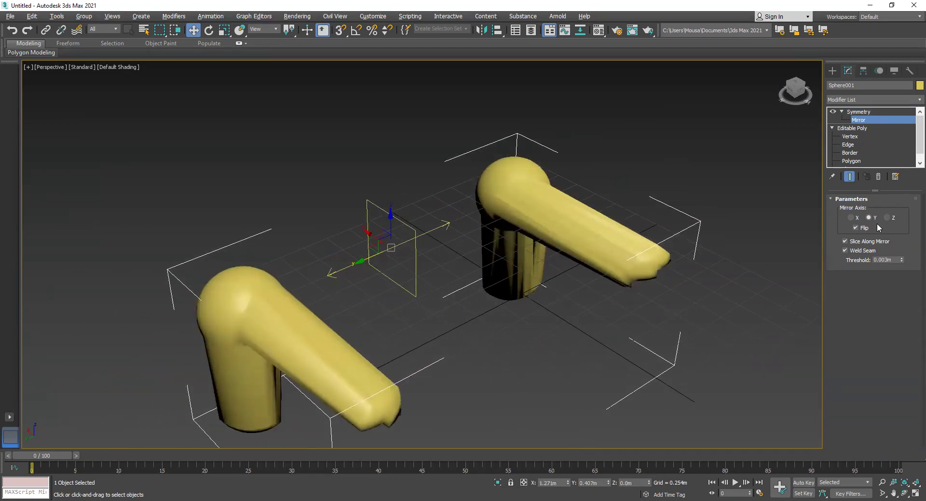
{"action": "left_click", "coordinate": [863, 228]}
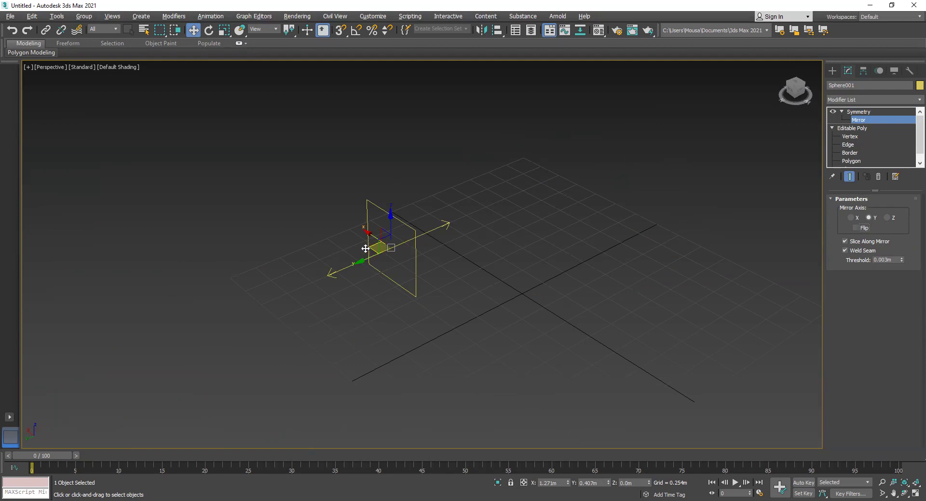
{"action": "left_click_drag", "start_coordinate": [358, 263], "coordinate": [572, 170]}
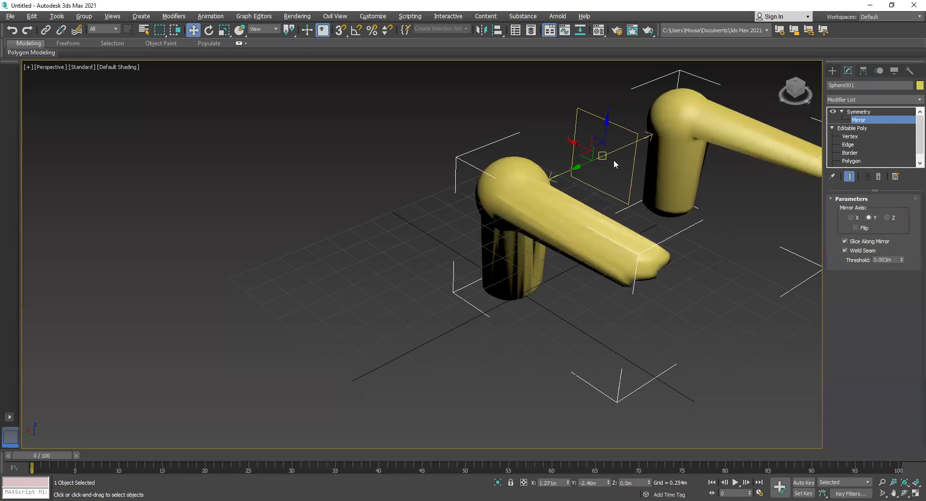
- Orbit with the ViewCube to a low corner angle to inspect the two pipes
{"action": "left_click_drag", "start_coordinate": [799, 90], "coordinate": [814, 90]}
{"action": "mouse_move", "coordinate": [573, 201]}
{"action": "middle_mouse_down", "text": "alt"}
{"action": "mouse_move", "coordinate": [521, 204]}
{"action": "mouse_move", "coordinate": [555, 202]}
{"action": "middle_mouse_up", "text": "alt"}
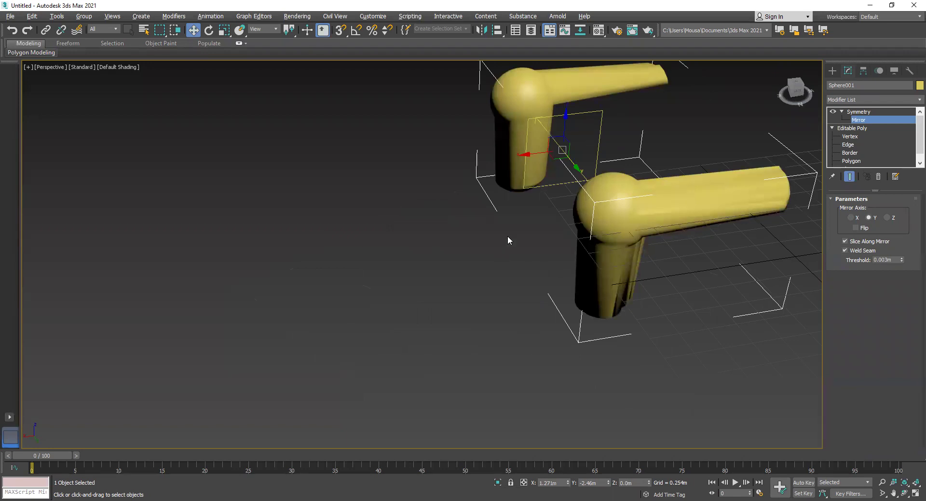
{"action": "left_click", "coordinate": [795, 89]}
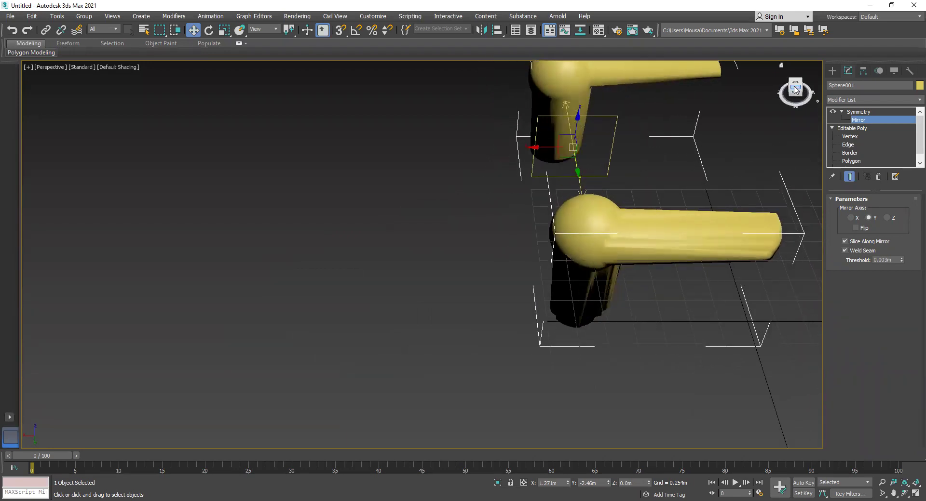
{"action": "left_click", "coordinate": [790, 88]}
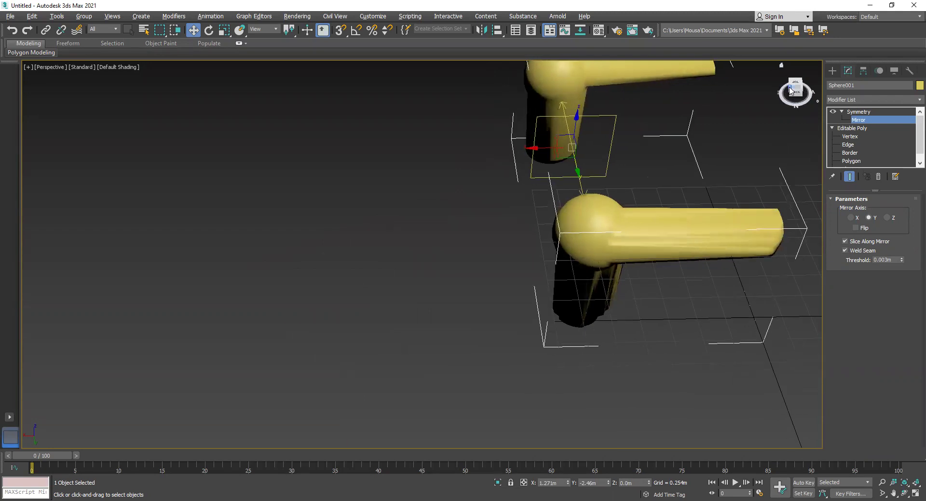
{"action": "left_click_drag", "start_coordinate": [791, 88], "coordinate": [663, 137]}
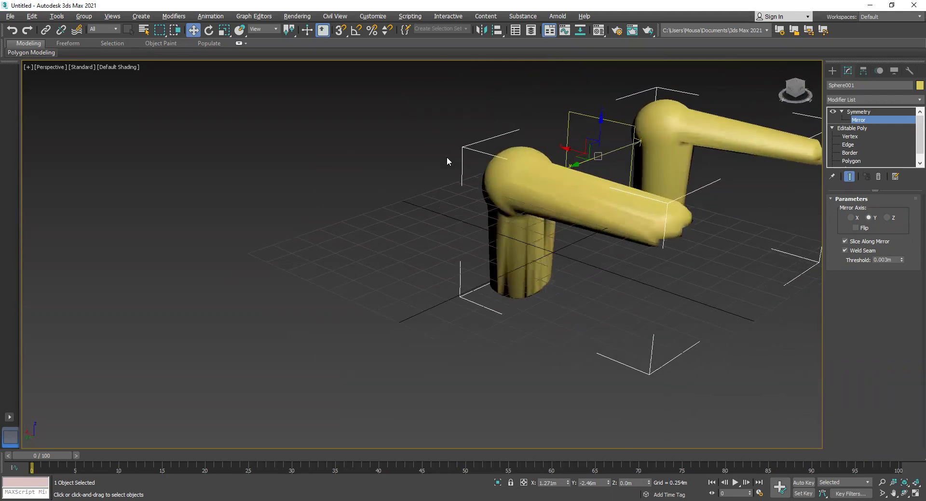